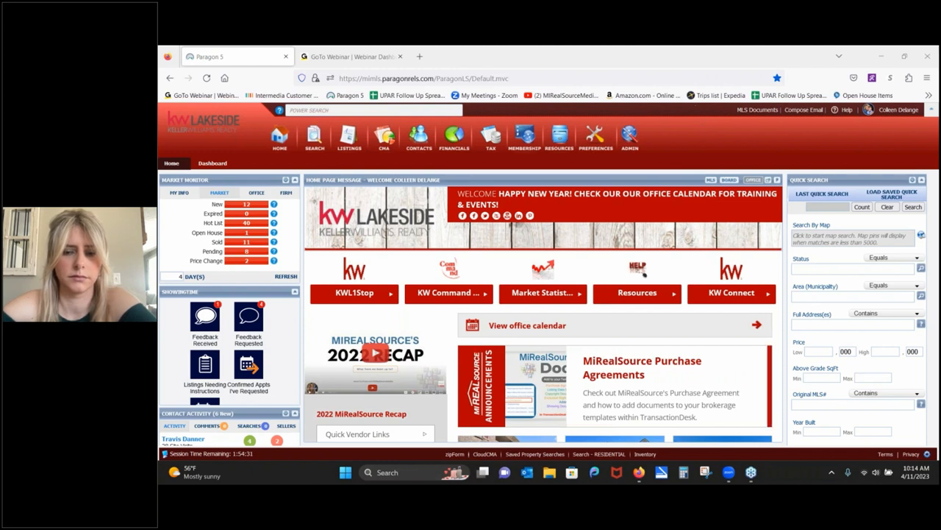
pyautogui.click(330, 109)
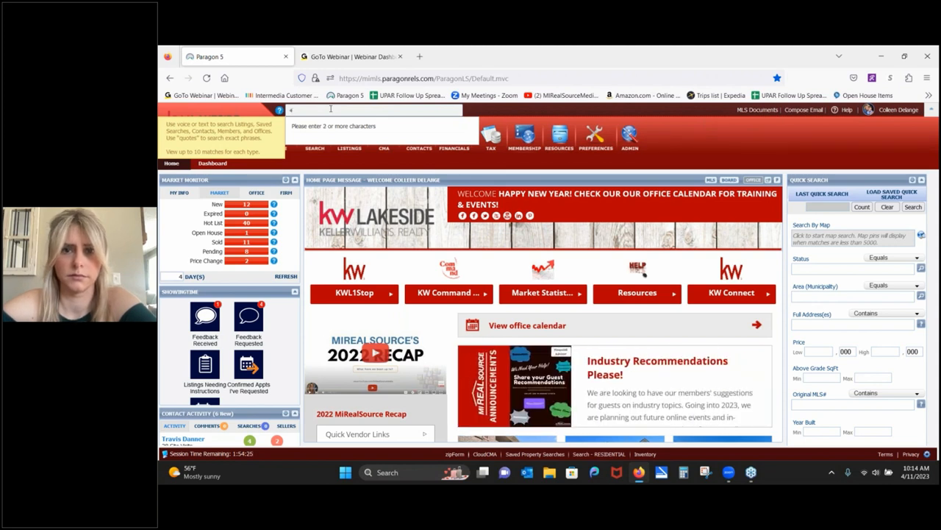
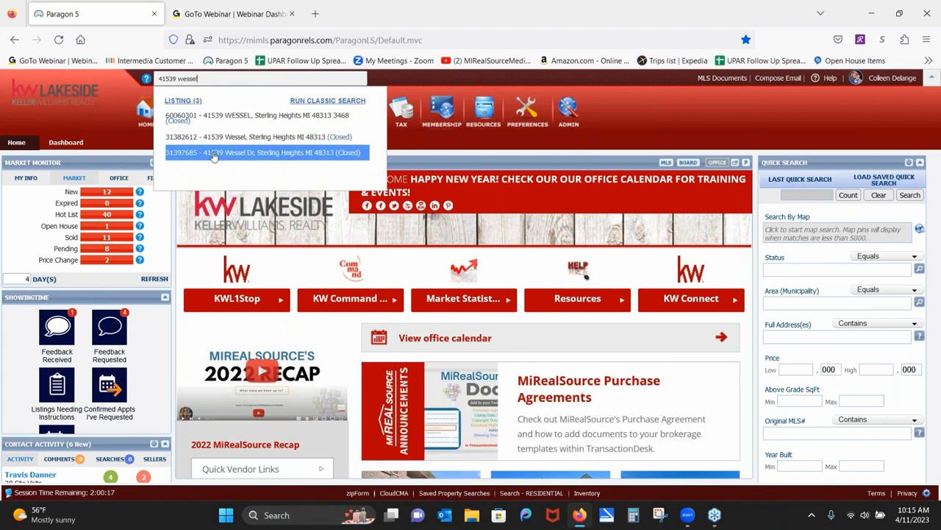
# Show the three Wessel matches in a spreadsheet and open the 2022 sale's full report.
pyautogui.click(184, 105)
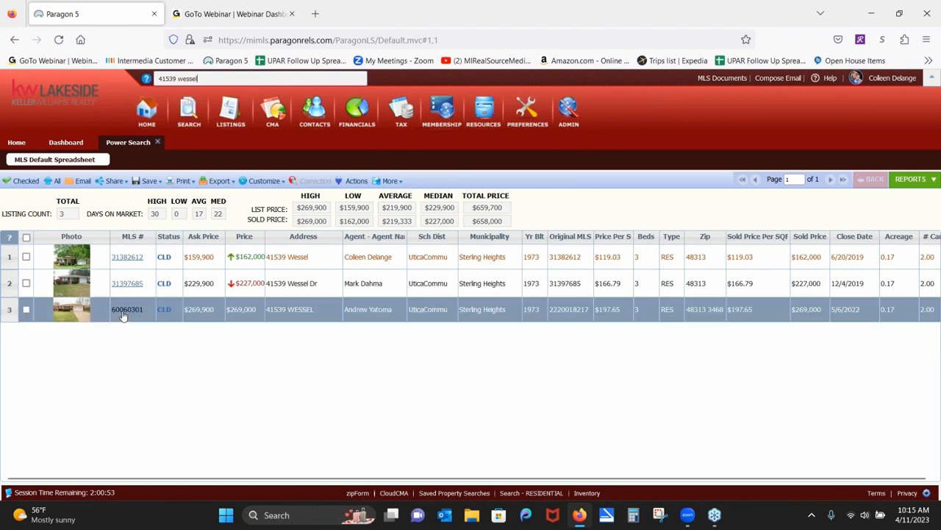
pyautogui.click(126, 309)
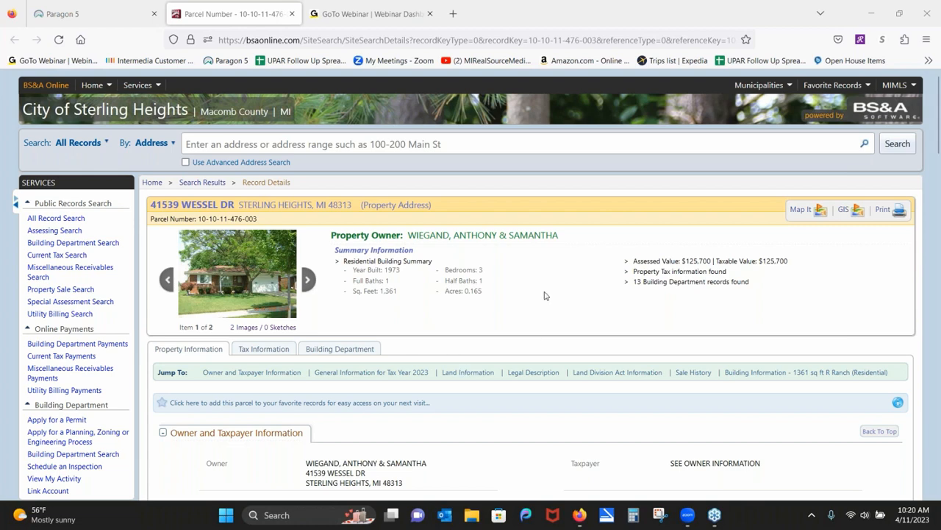
pyautogui.scroll(-4, 224, 414)
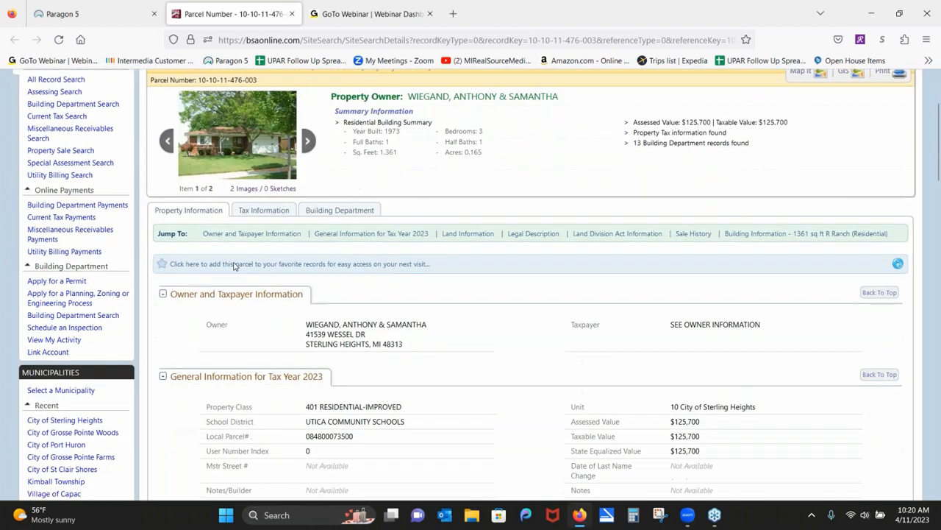
pyautogui.scroll(-2, 232, 242)
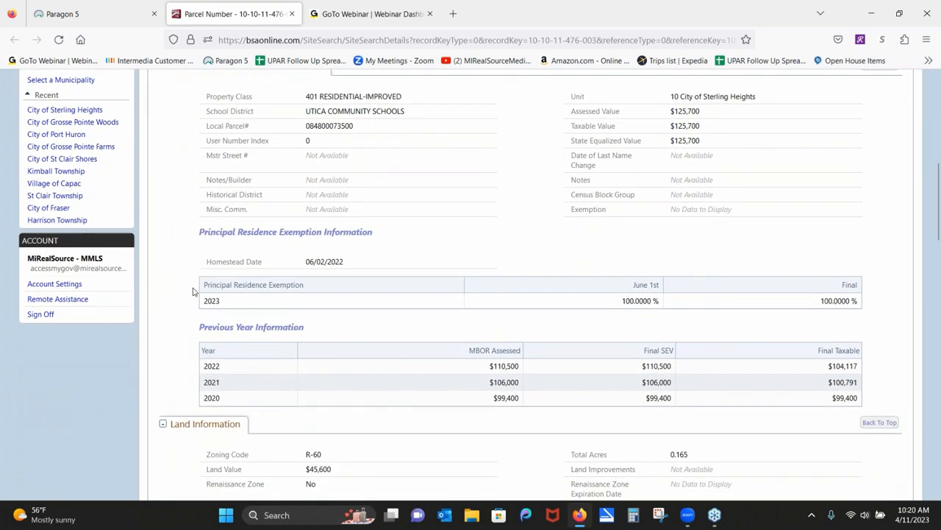
pyautogui.scroll(-3, 213, 382)
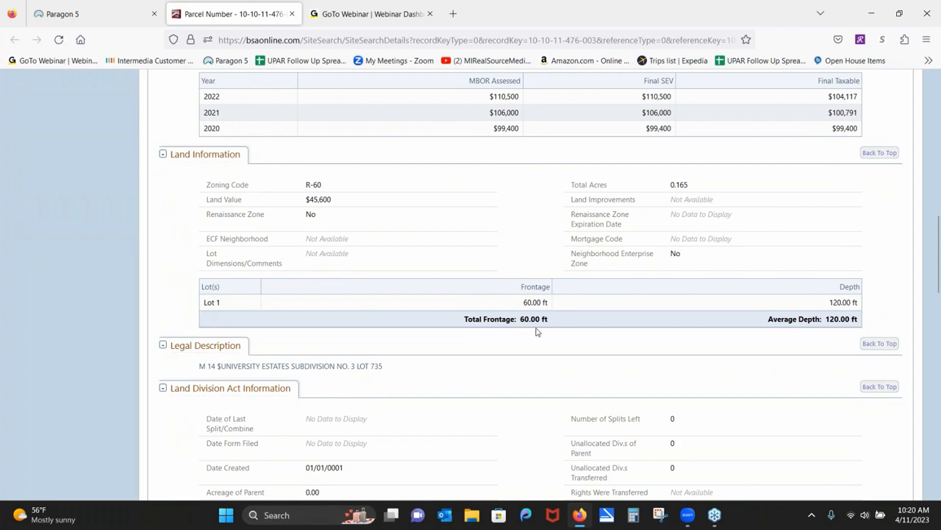
pyautogui.scroll(-4, 536, 332)
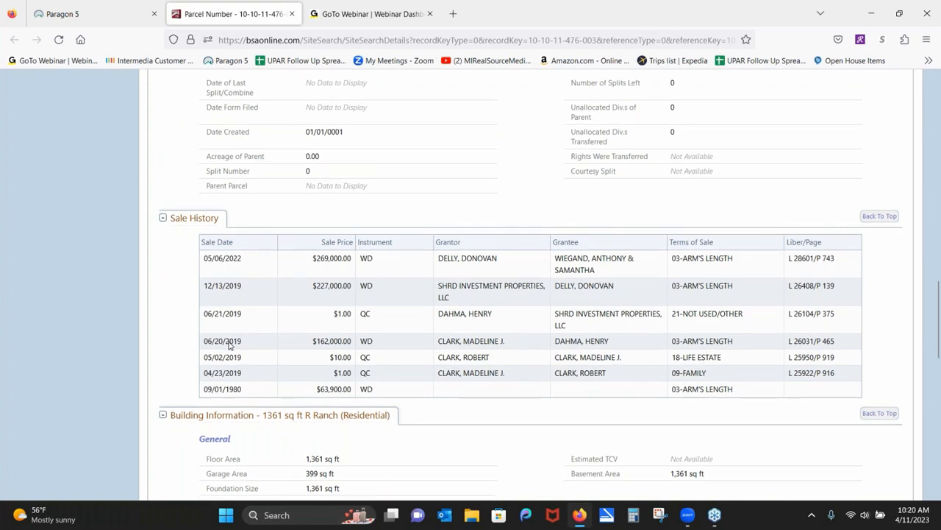
pyautogui.scroll(-1, 229, 345)
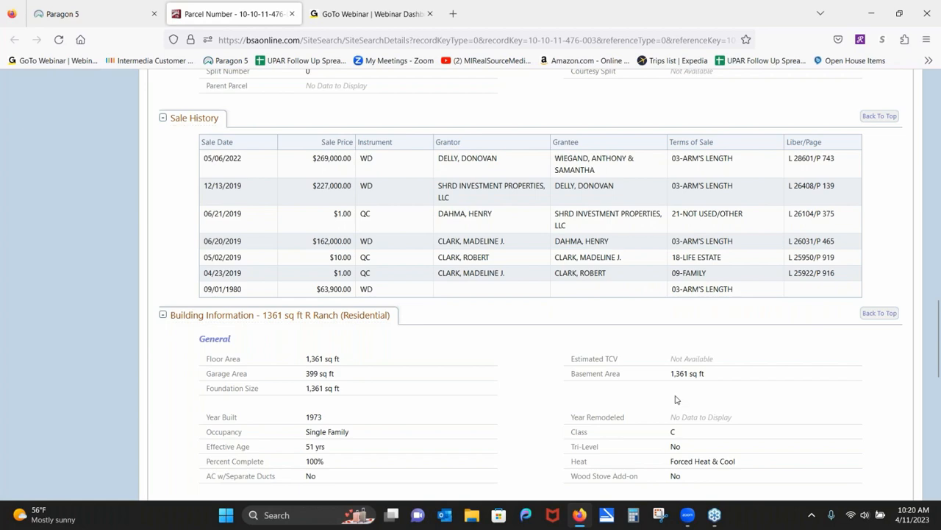
pyautogui.scroll(-5, 294, 367)
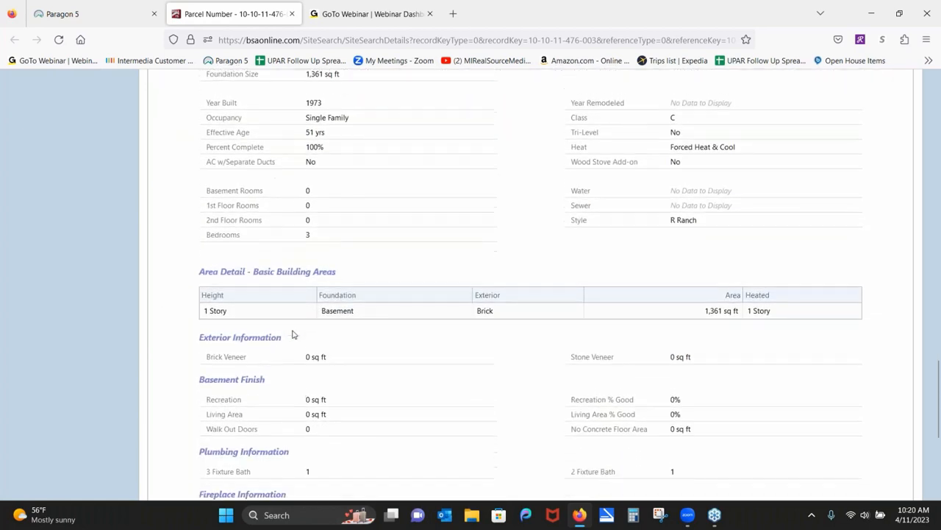
pyautogui.scroll(-4, 309, 294)
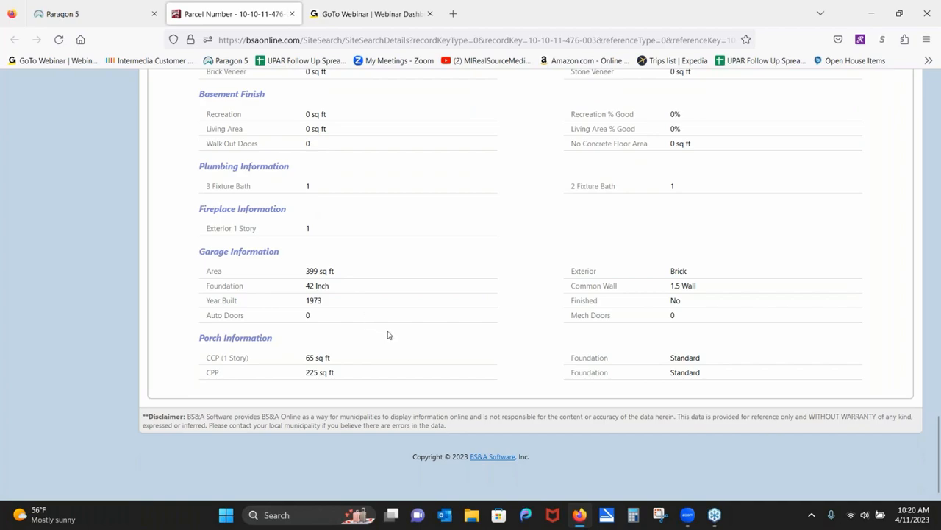
pyautogui.scroll(20, 389, 358)
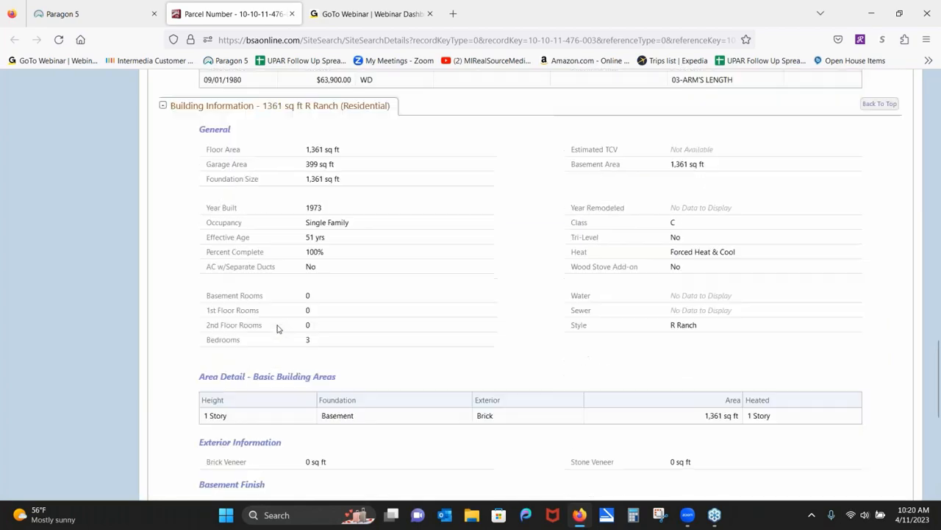
pyautogui.scroll(3, 334, 368)
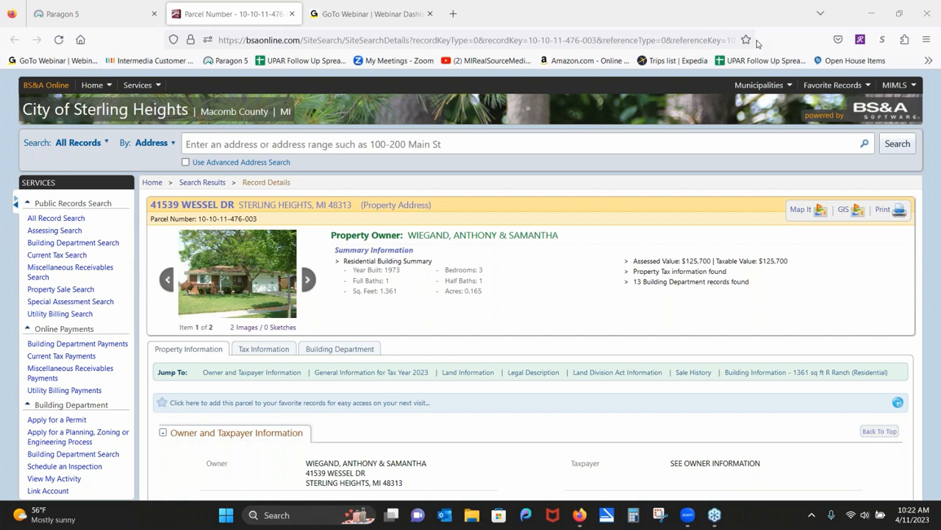
# Print the parcel record to Adobe PDF on the Desktop, prefixing the file name with 'Class example'.
pyautogui.click(888, 212)
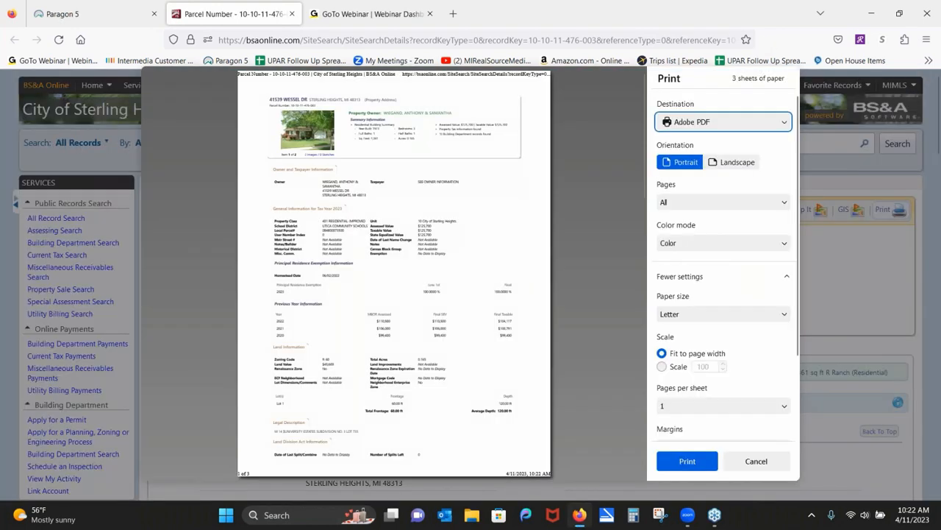
pyautogui.click(692, 464)
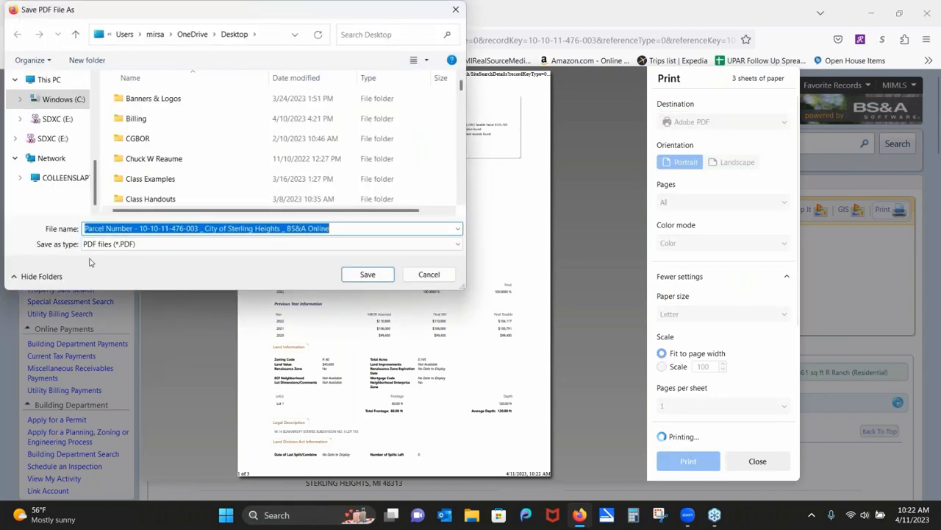
pyautogui.moveTo(96, 184); pyautogui.dragTo(96, 109)
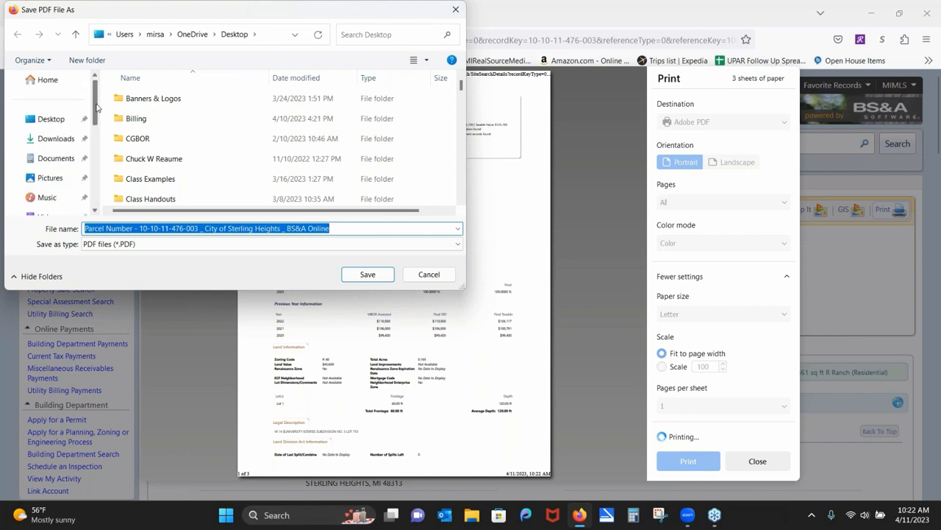
pyautogui.click(44, 84)
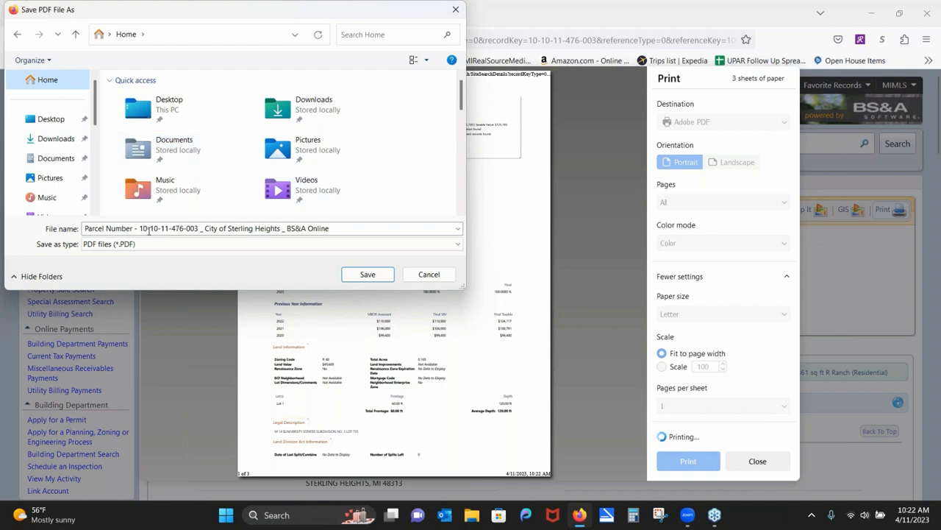
pyautogui.keyDown('shift'); pyautogui.click(86, 228); pyautogui.keyUp('shift')
pyautogui.click(86, 228)
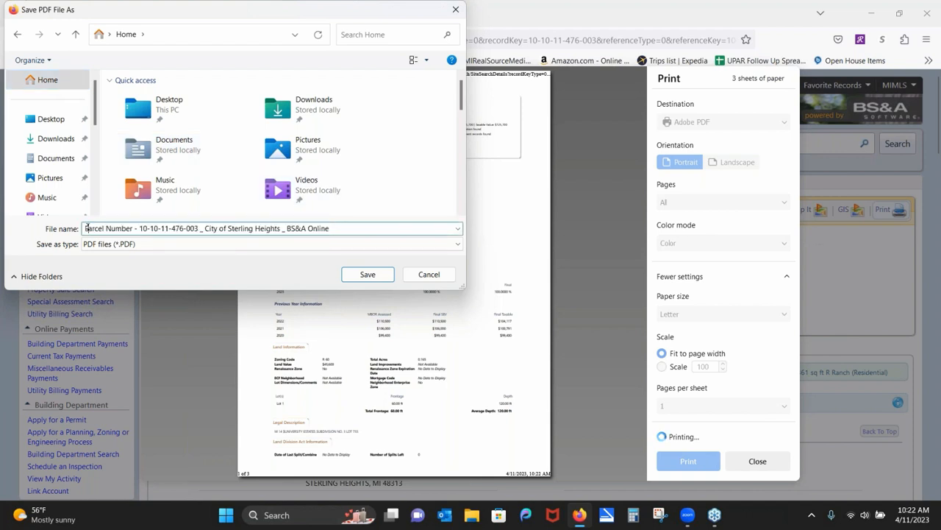
pyautogui.write('Class ')
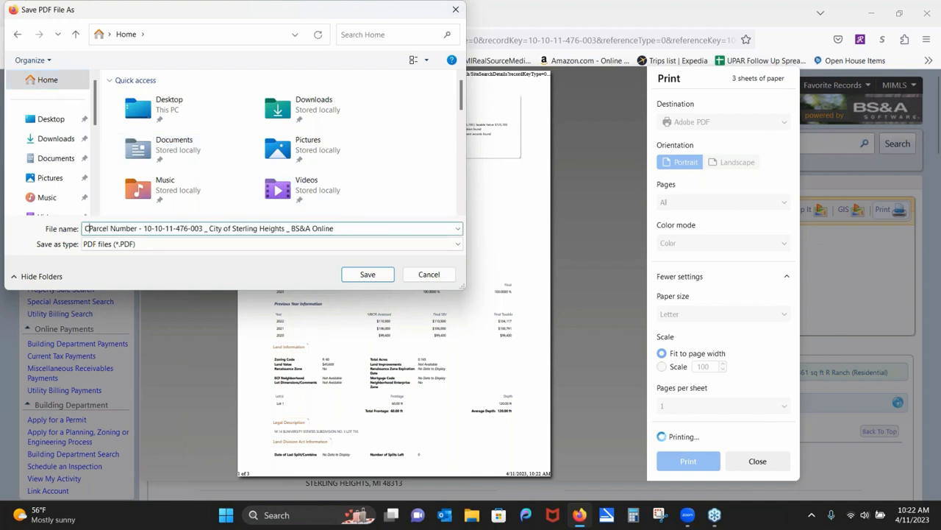
pyautogui.write('example')
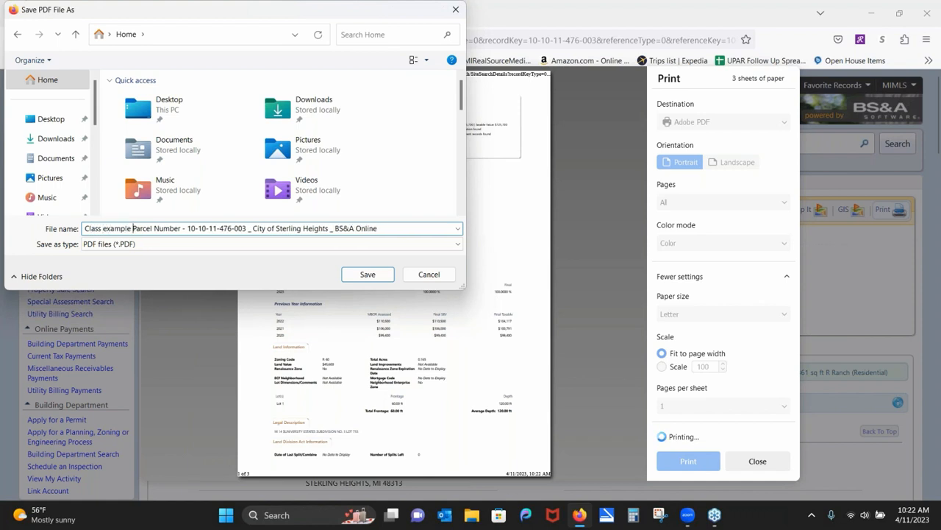
pyautogui.doubleClick(142, 107)
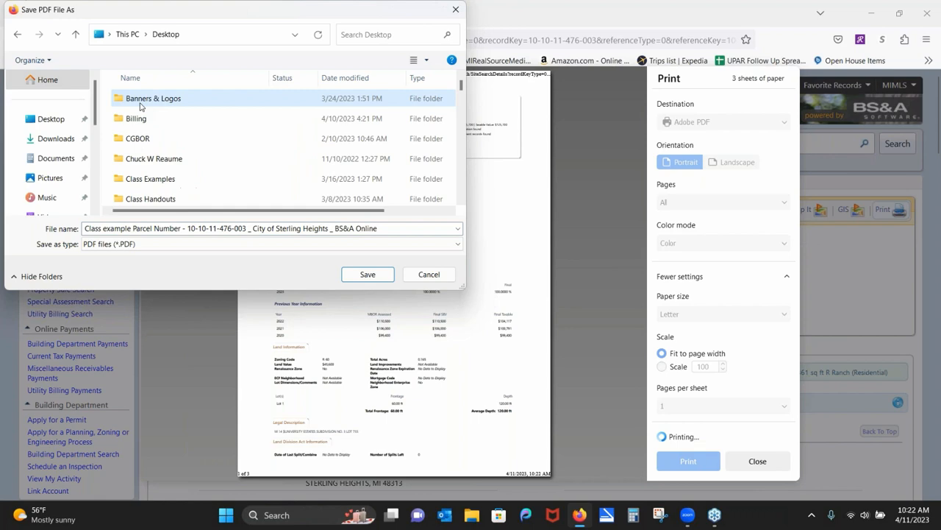
pyautogui.click(377, 278)
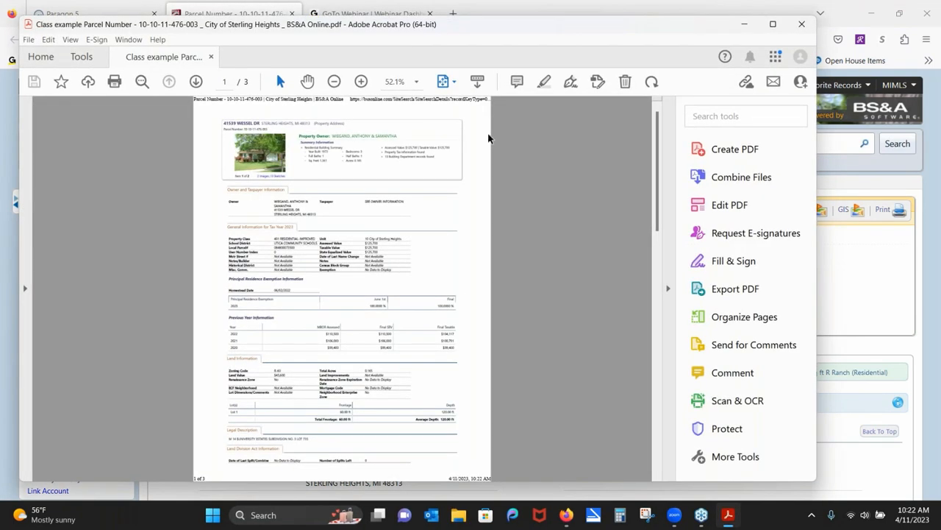
# Close the three-page parcel PDF in Acrobat and enlarge the record's house photo.
pyautogui.click(814, 22)
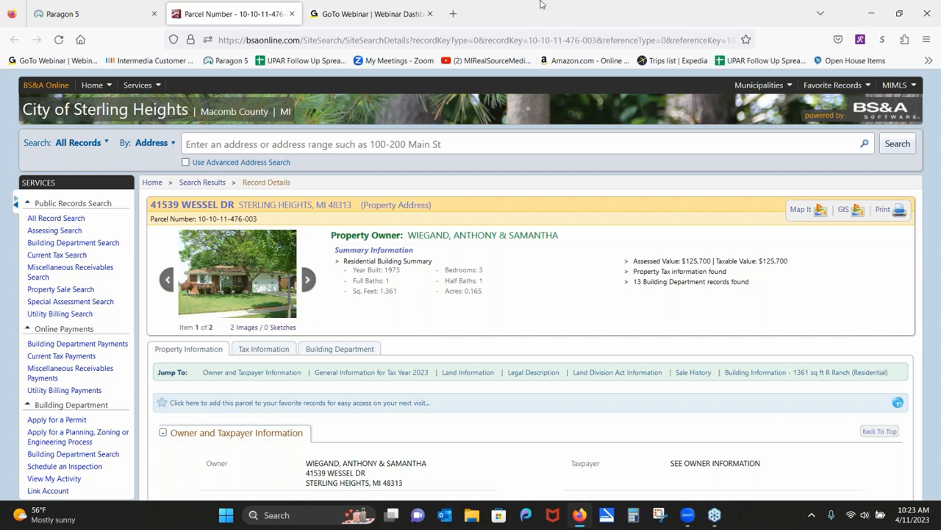
pyautogui.click(243, 296)
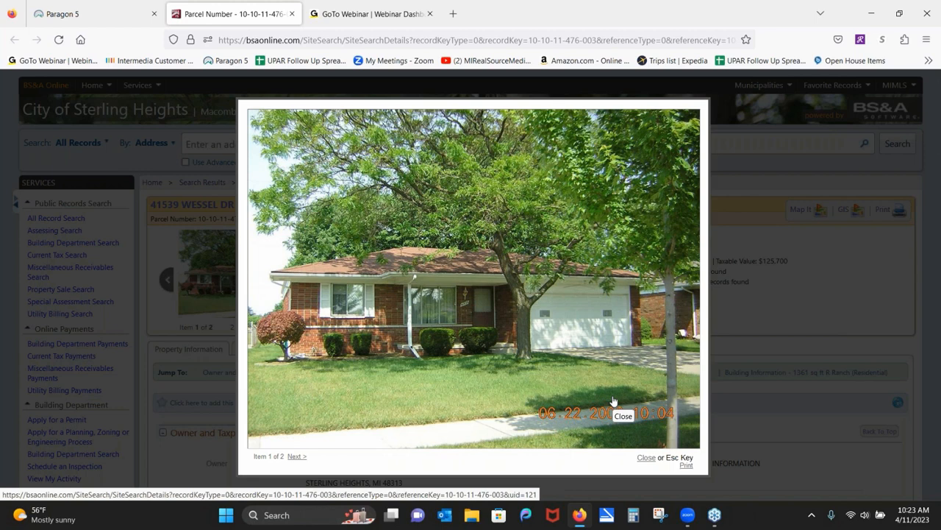
# Save the house photo to the Desktop as JPEG 'Class Example Photo', then close the enlarged view.
pyautogui.rightClick(521, 294)
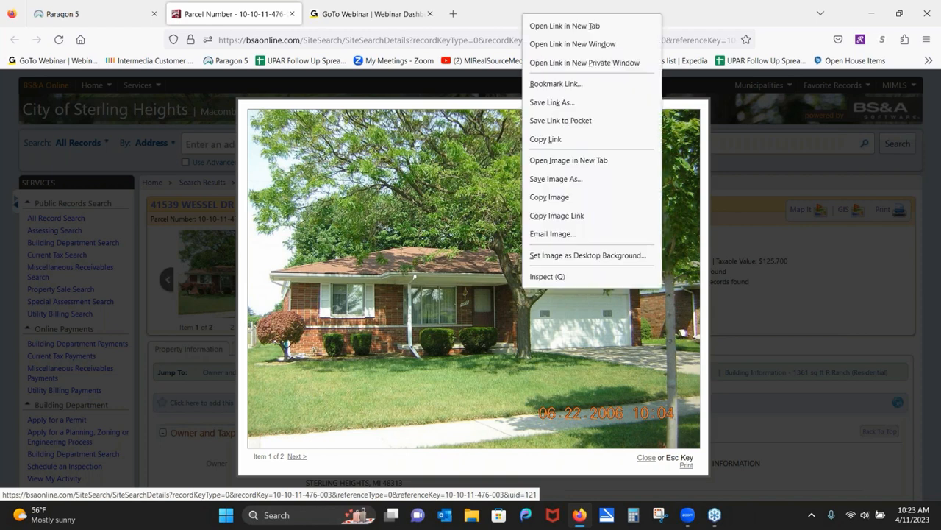
pyautogui.click(547, 181)
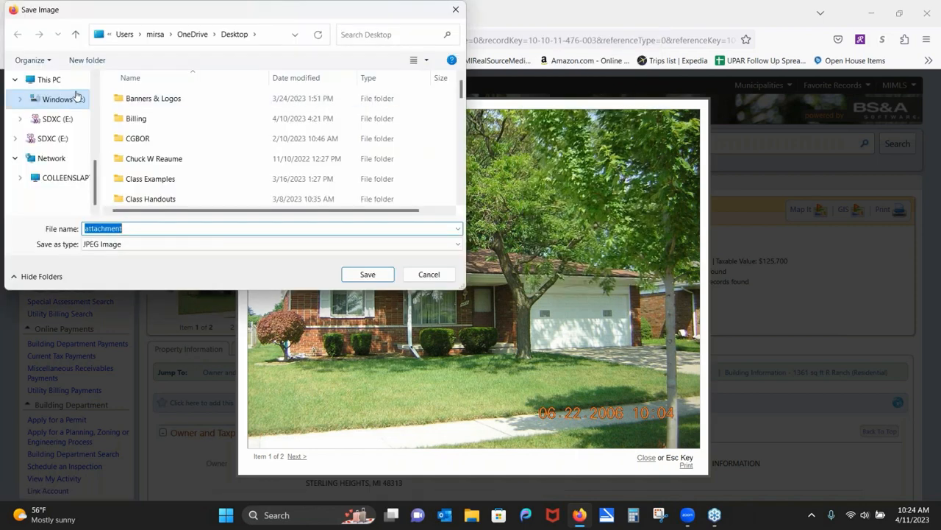
pyautogui.moveTo(94, 181); pyautogui.dragTo(95, 83)
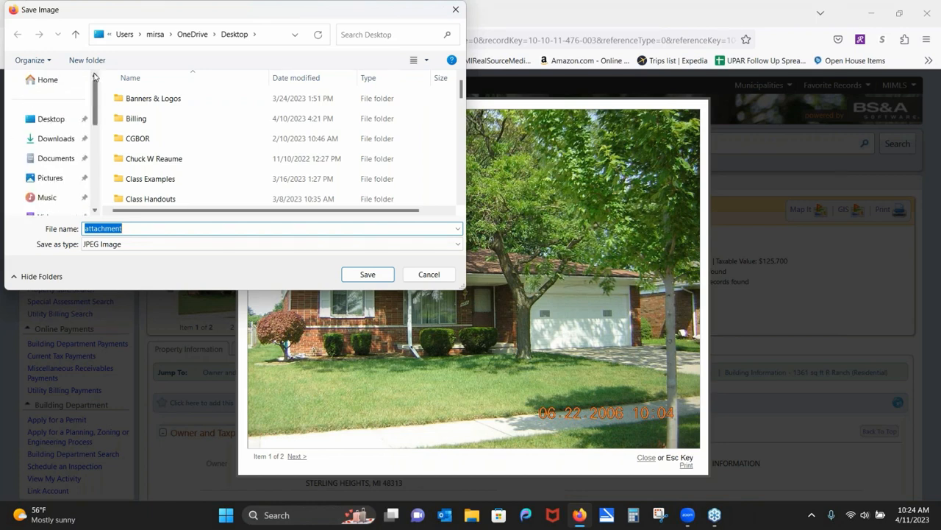
pyautogui.click(48, 79)
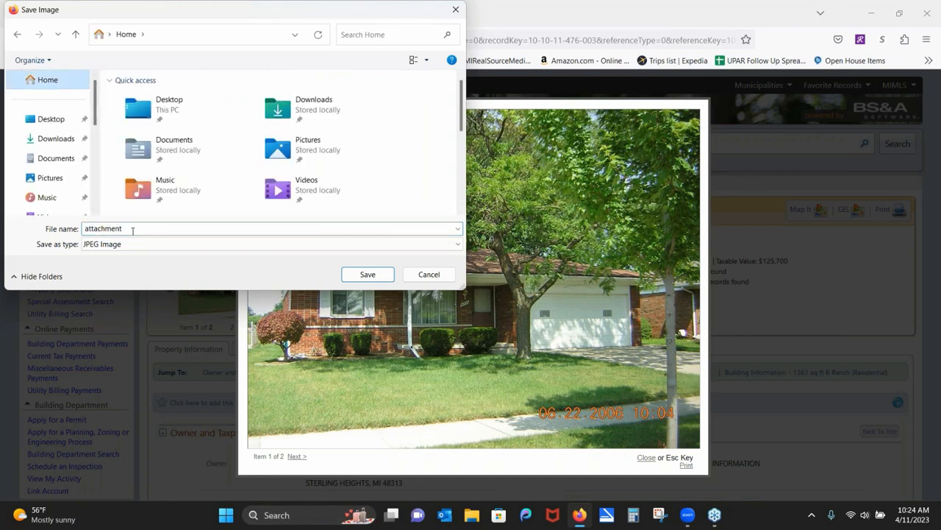
pyautogui.click(176, 109)
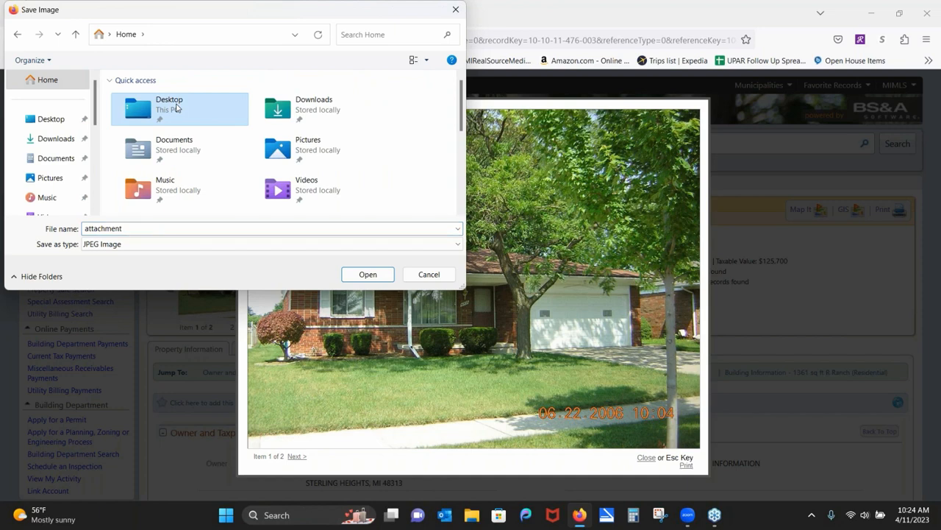
pyautogui.click(141, 226)
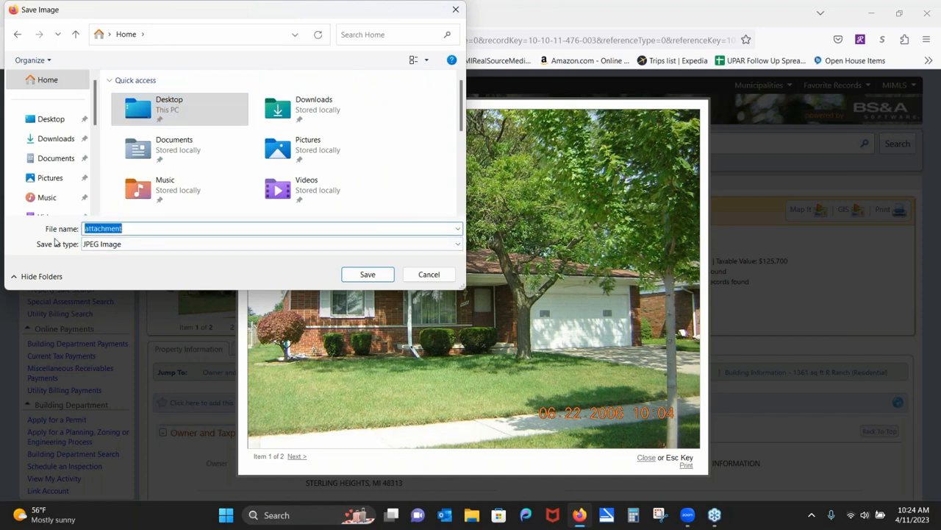
pyautogui.write('Class')
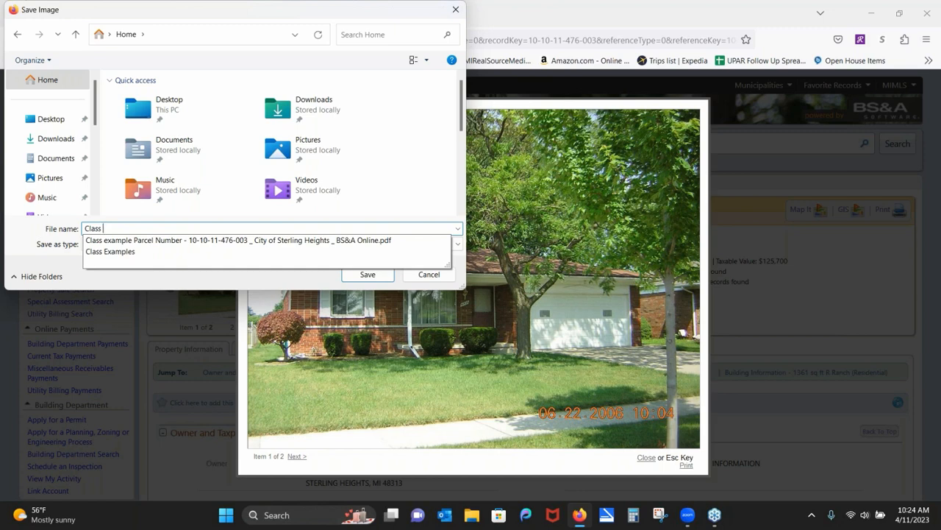
pyautogui.write(' Example ')
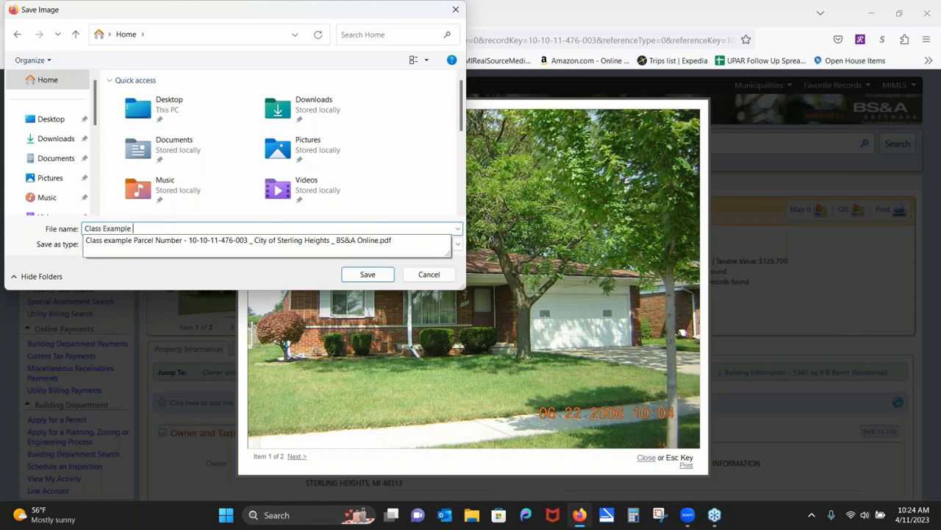
pyautogui.write('Photo')
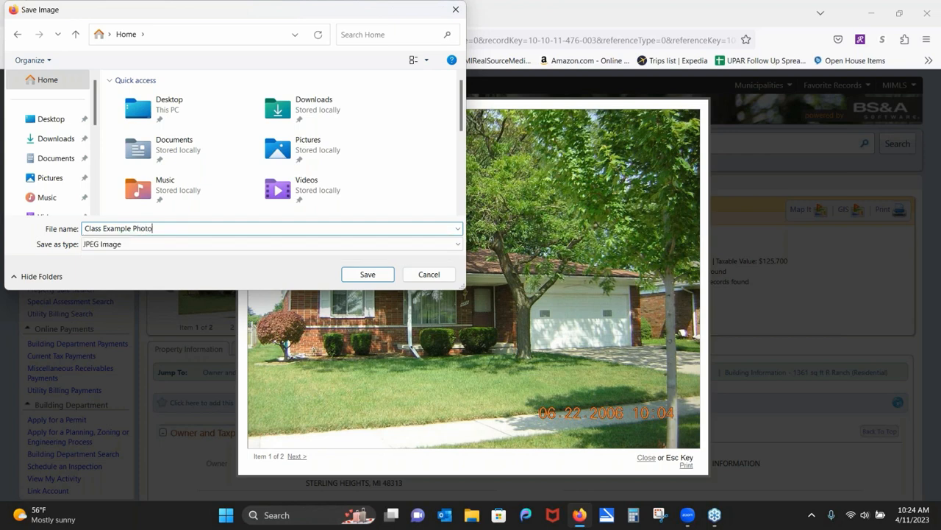
pyautogui.click(178, 118)
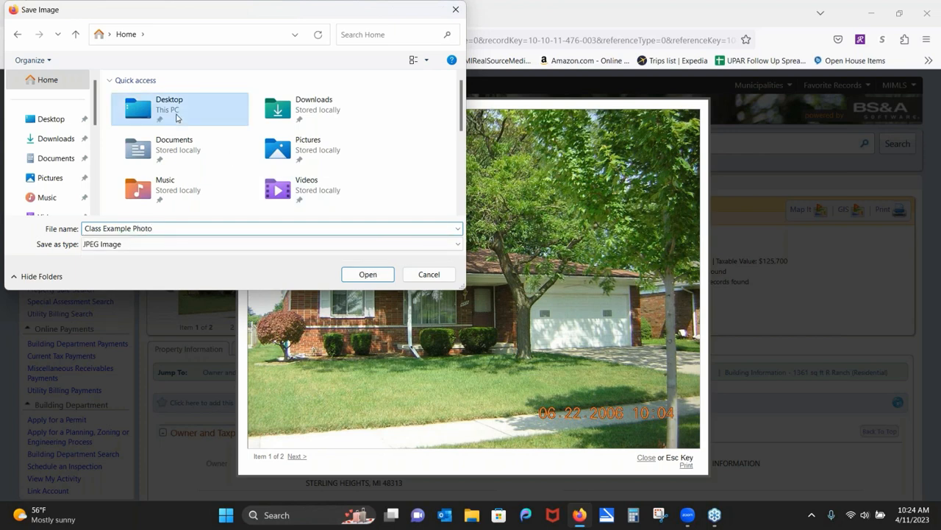
pyautogui.doubleClick(180, 109)
pyautogui.click(367, 274)
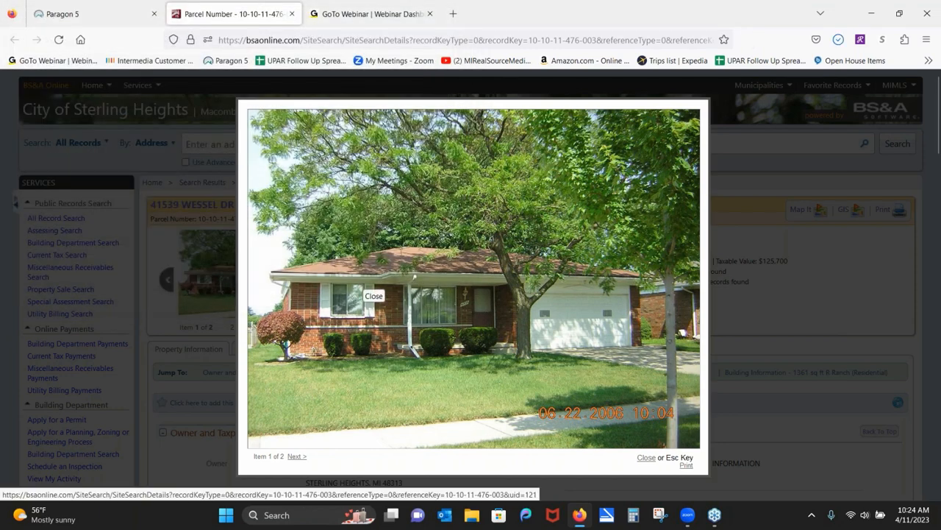
pyautogui.click(725, 185)
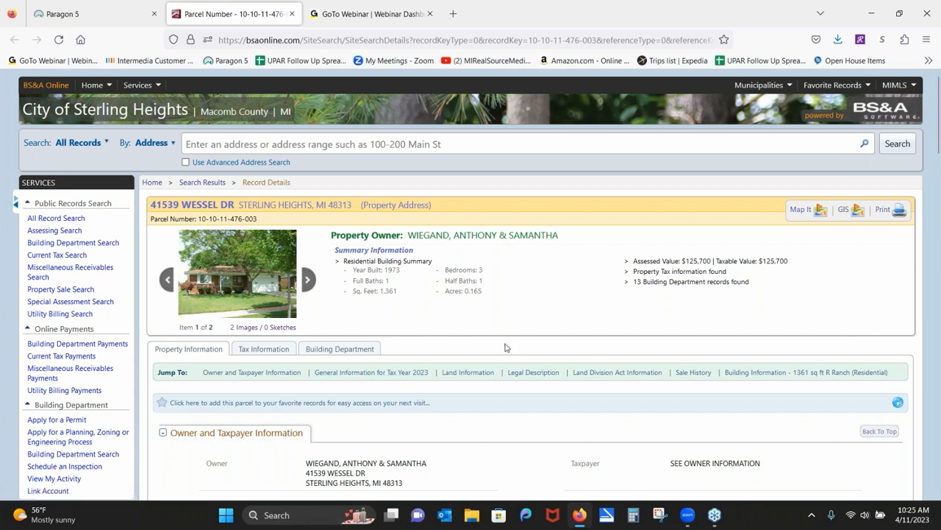
# Review the parcel's Tax Information history, then close the Parcel Number browser tab.
pyautogui.click(266, 350)
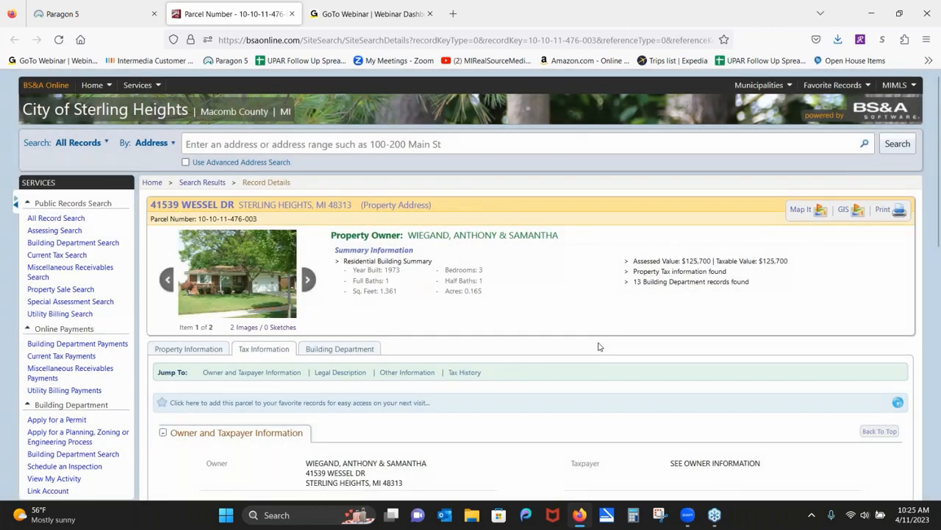
pyautogui.scroll(-3, 517, 416)
pyautogui.scroll(-4, 532, 330)
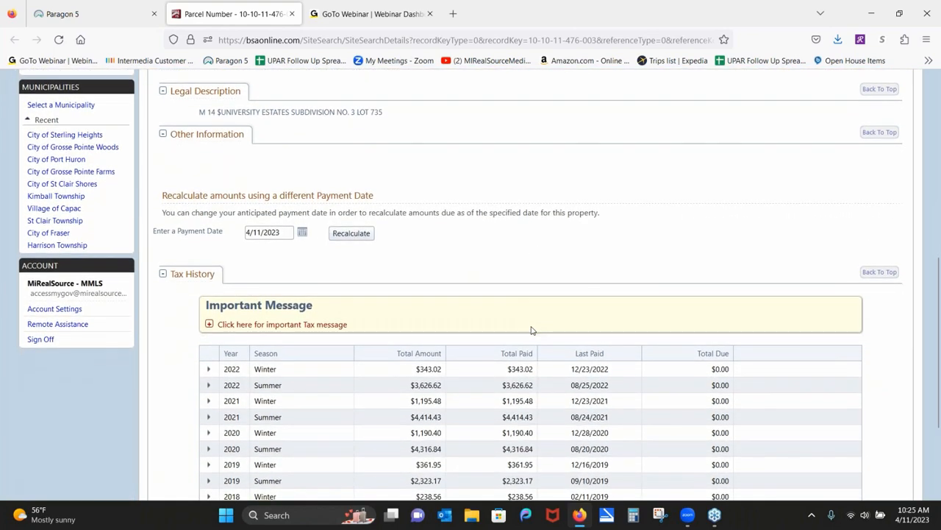
pyautogui.scroll(6, 532, 330)
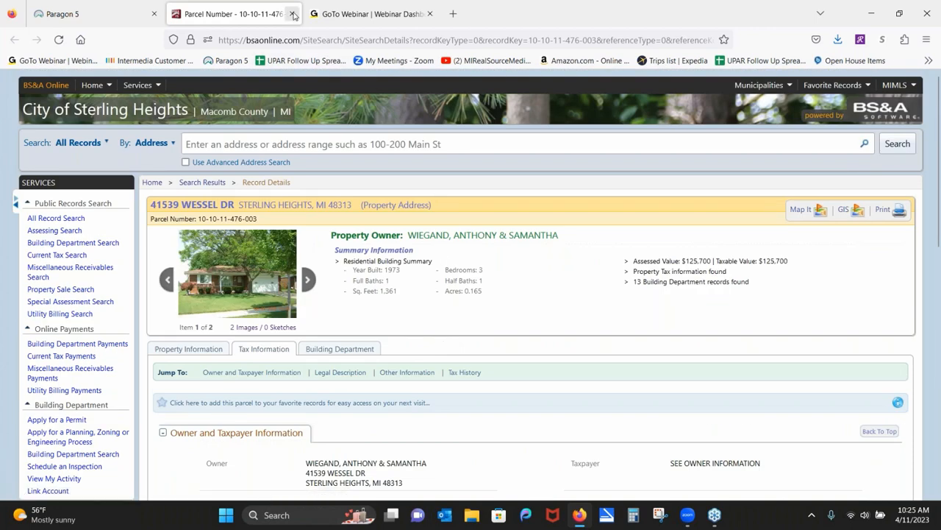
pyautogui.click(292, 15)
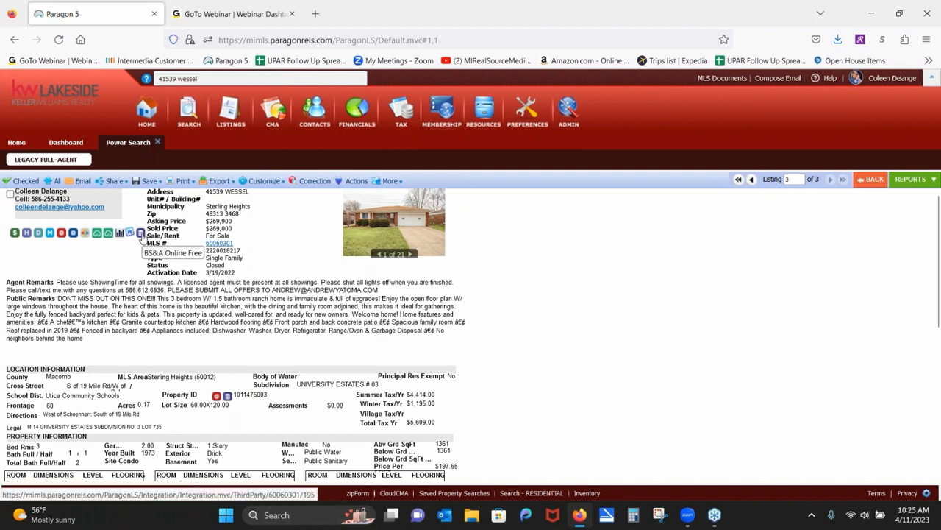
pyautogui.click(140, 233)
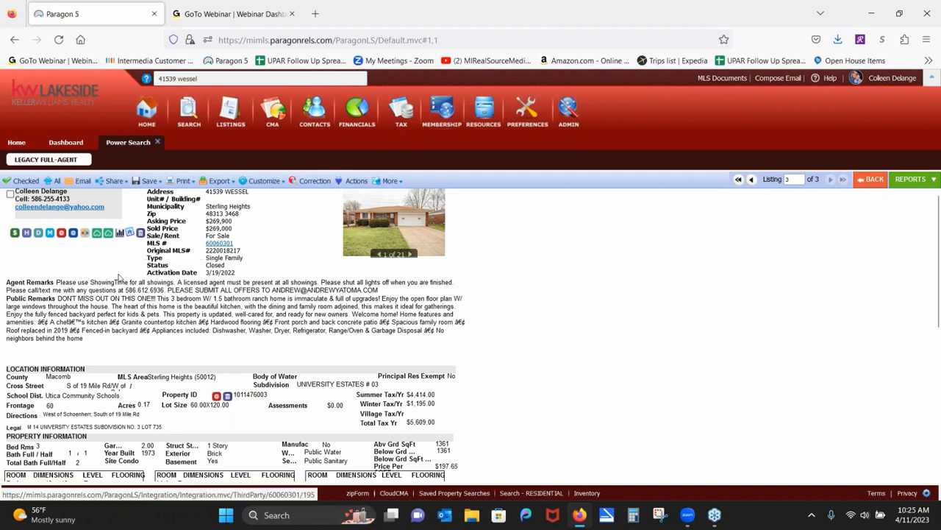
pyautogui.click(62, 233)
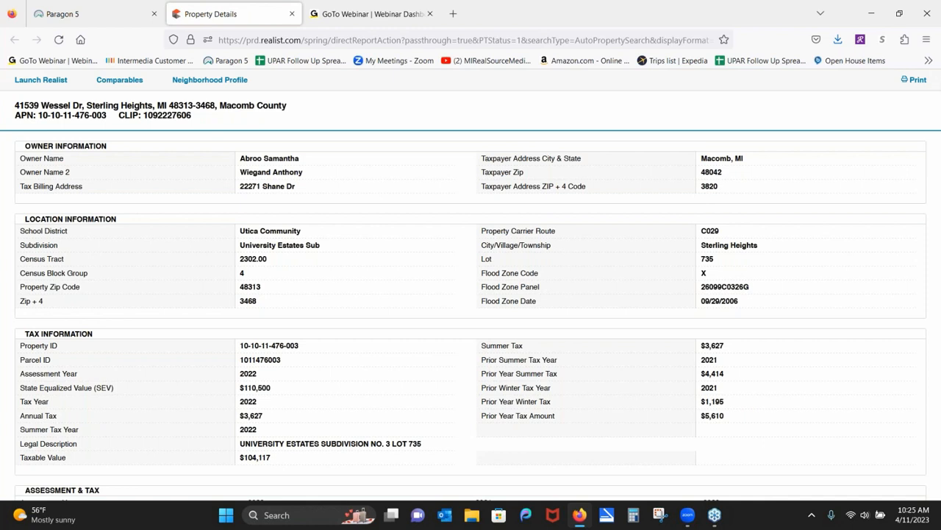
pyautogui.scroll(-8, 404, 351)
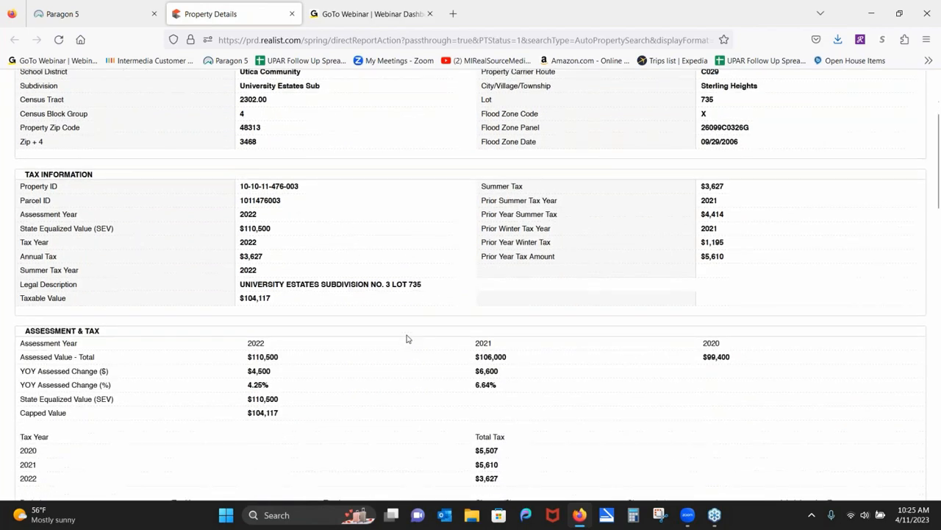
pyautogui.scroll(-10, 414, 287)
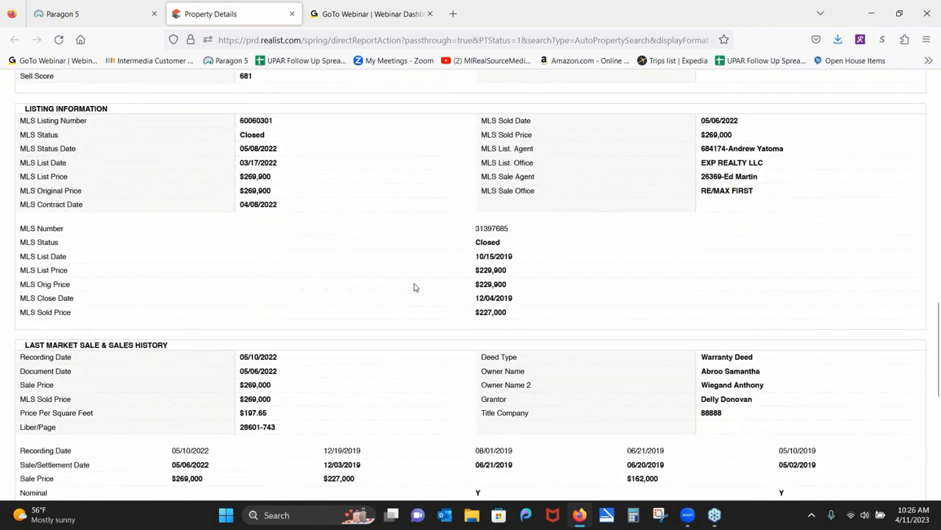
pyautogui.scroll(1, 517, 300)
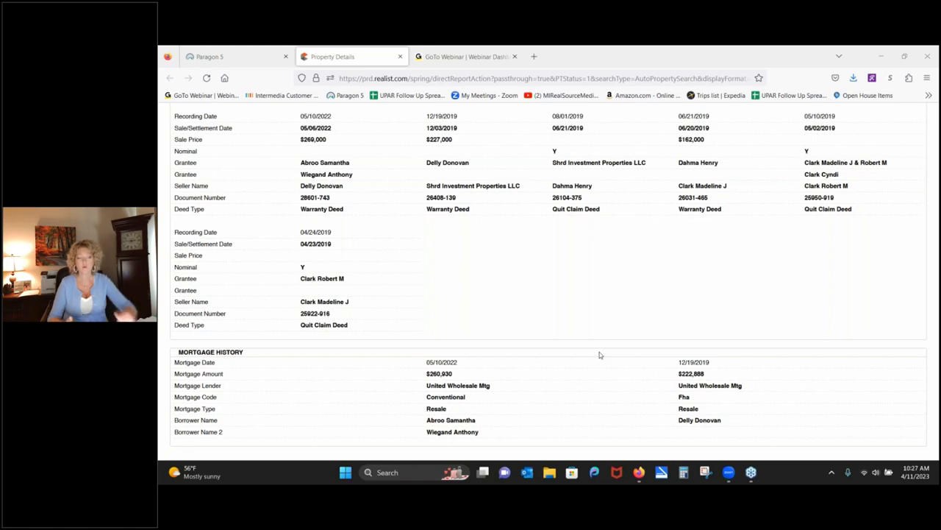
pyautogui.scroll(15, 389, 231)
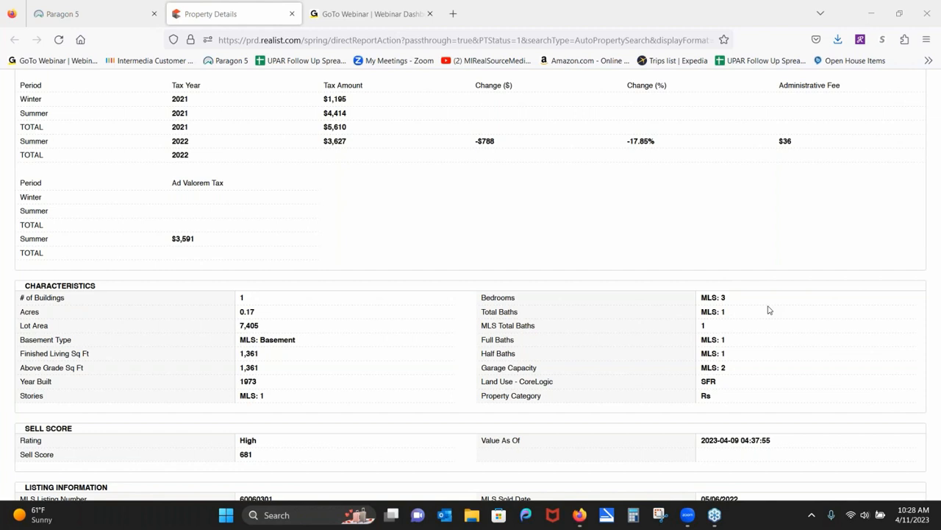
# Save the Realist property details report as a PDF, then return to the Paragon 5 tab.
pyautogui.scroll(10, 412, 338)
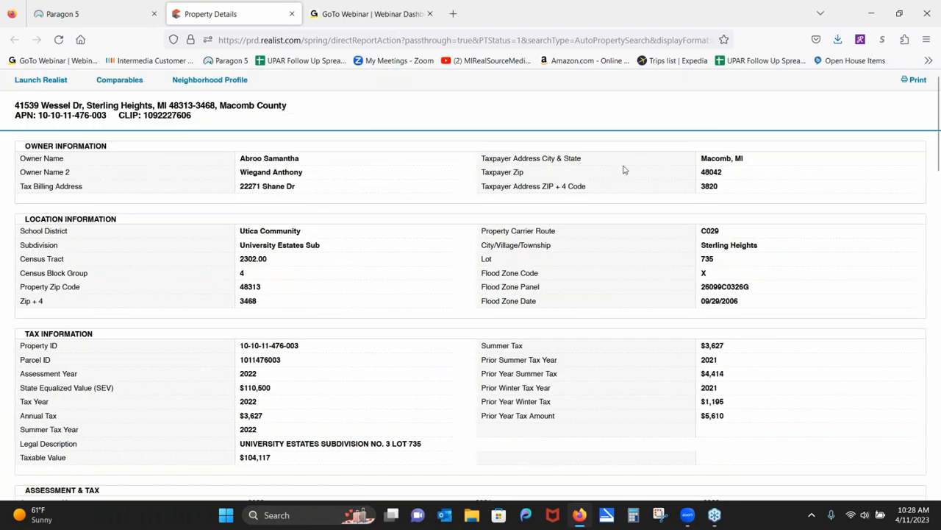
pyautogui.rightClick(914, 80)
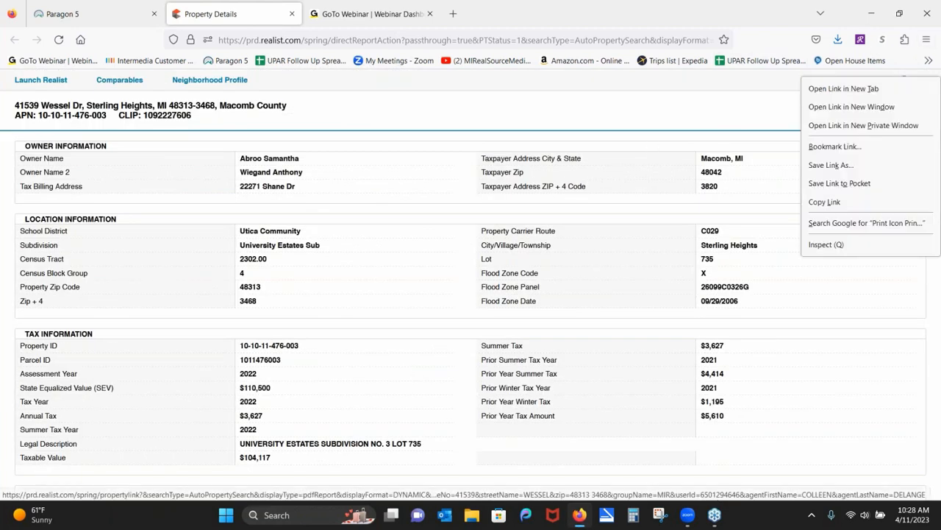
pyautogui.click(906, 79)
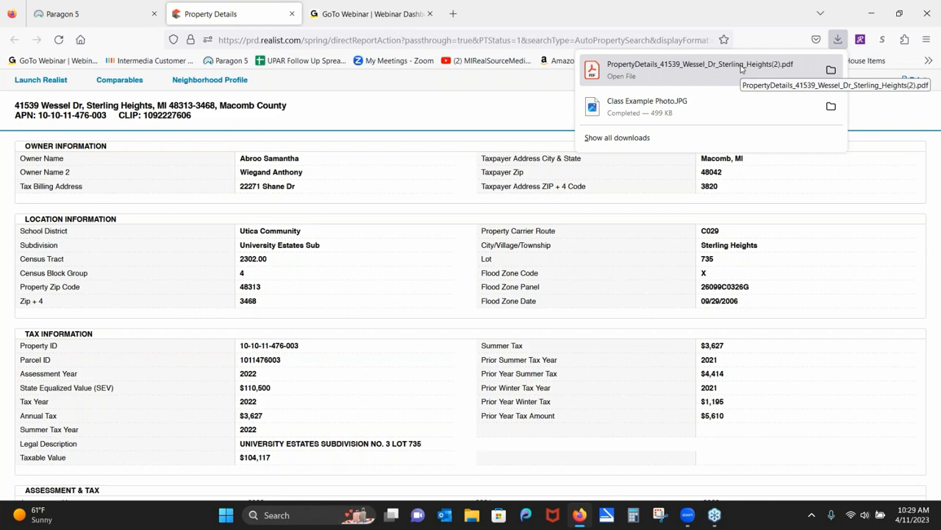
pyautogui.click(111, 14)
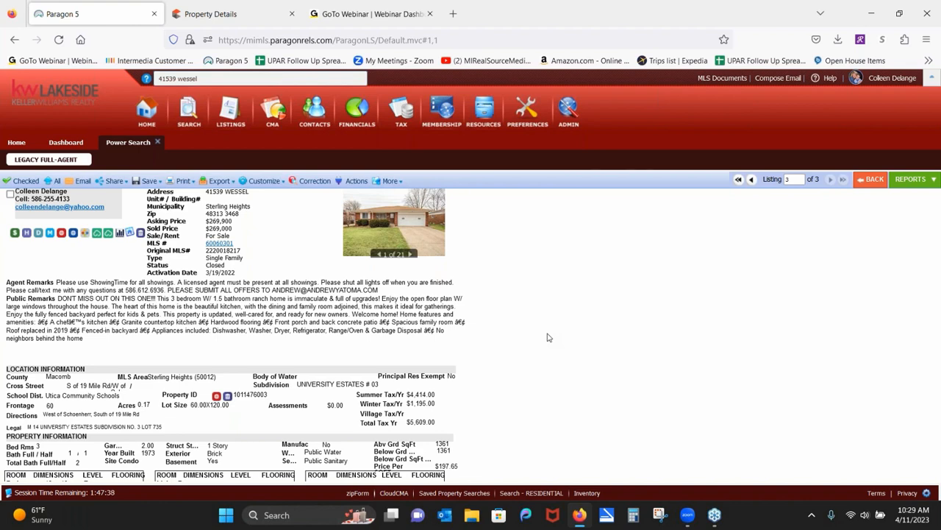
pyautogui.click(172, 181)
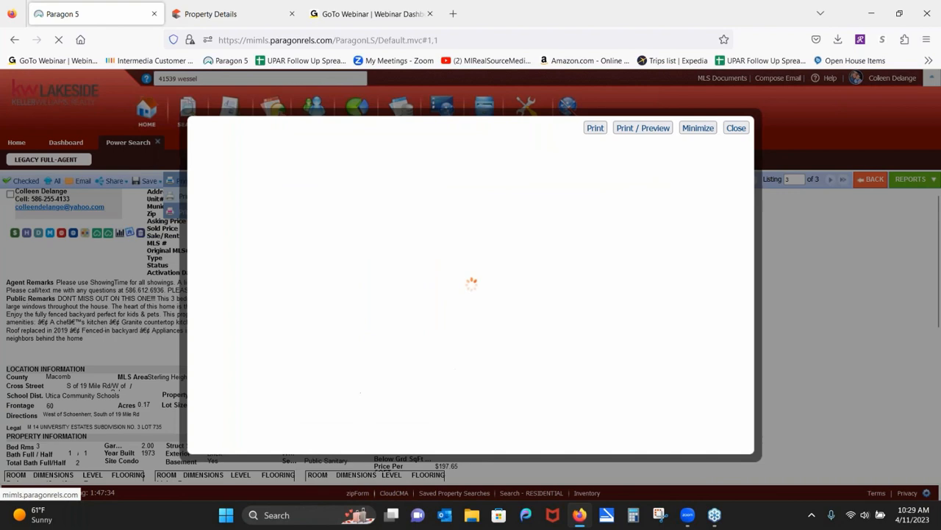
pyautogui.click(177, 213)
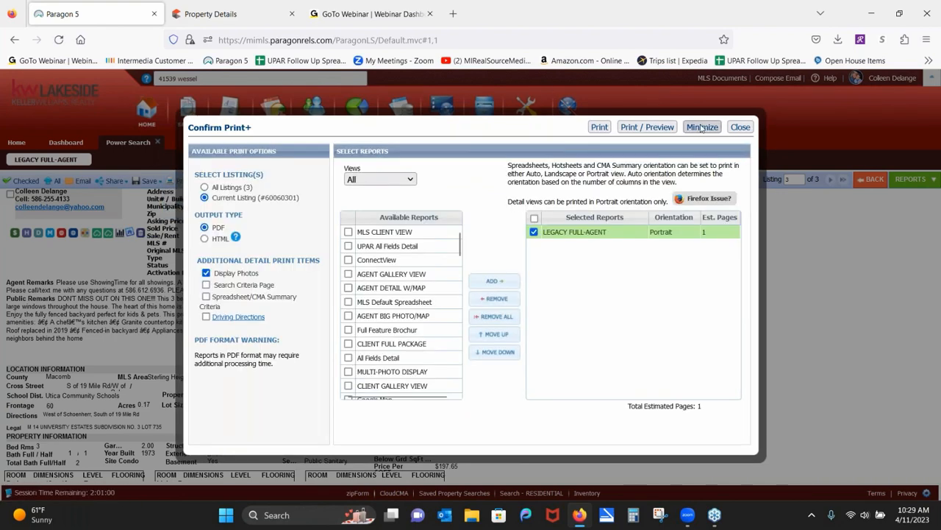
pyautogui.click(739, 128)
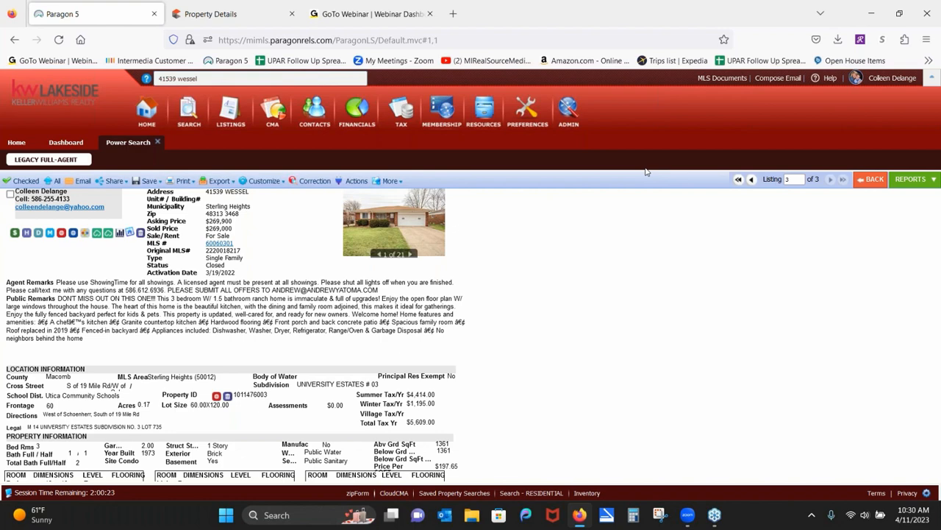
# Close the Power Search tab and choose Search by Class > RESIDENTIAL from Home.
pyautogui.click(159, 144)
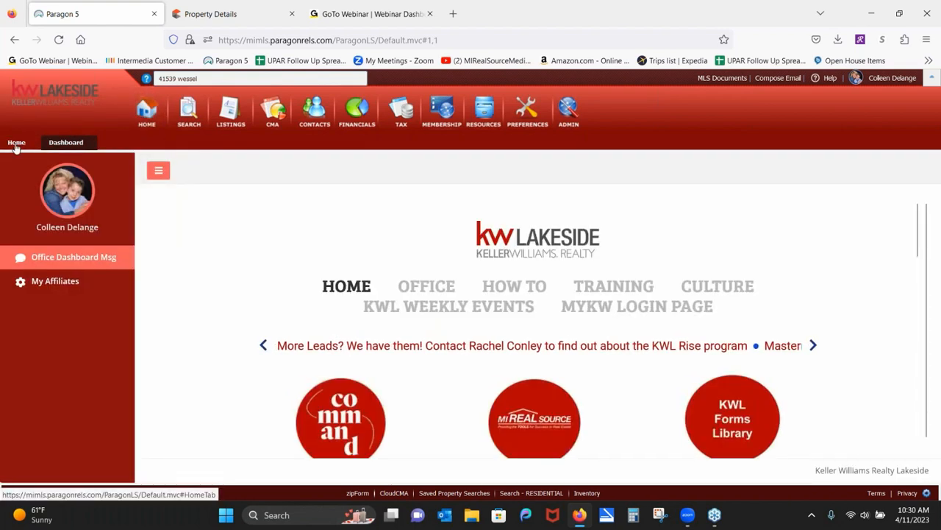
pyautogui.click(16, 143)
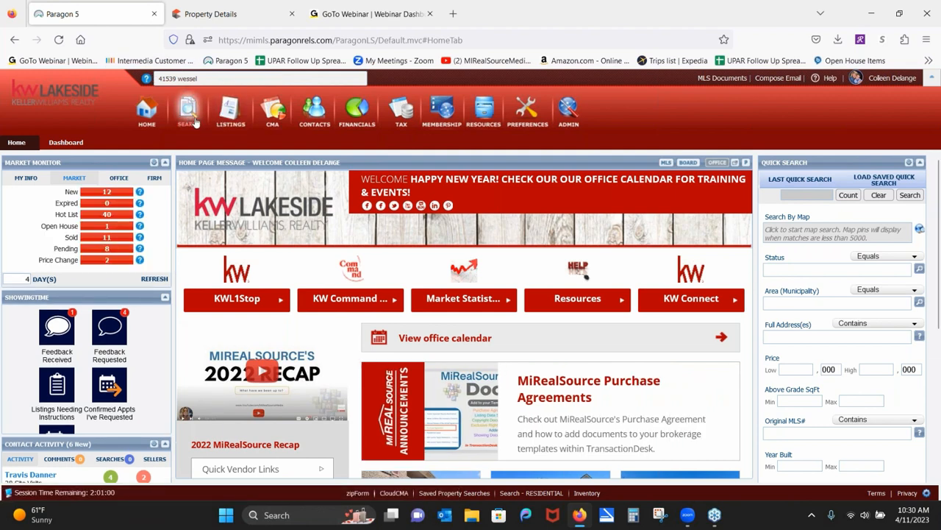
pyautogui.moveTo(186, 120)
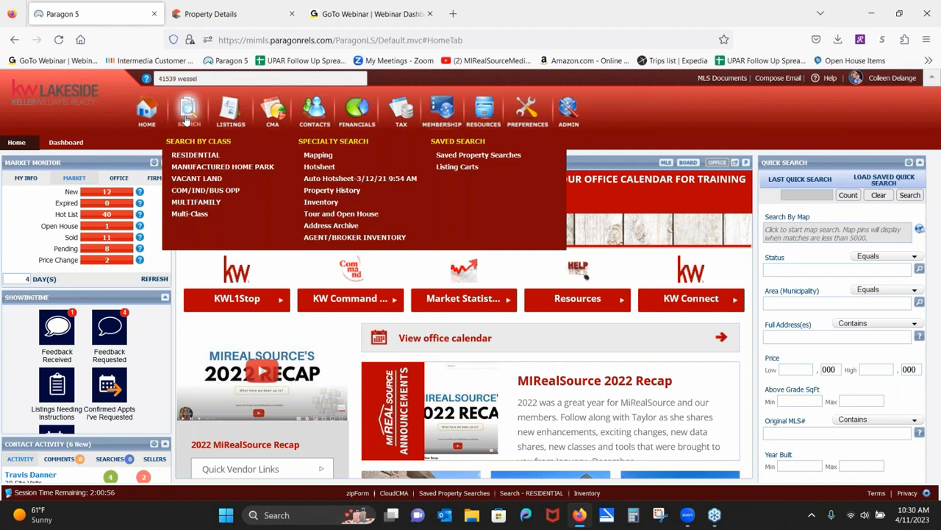
pyautogui.click(188, 156)
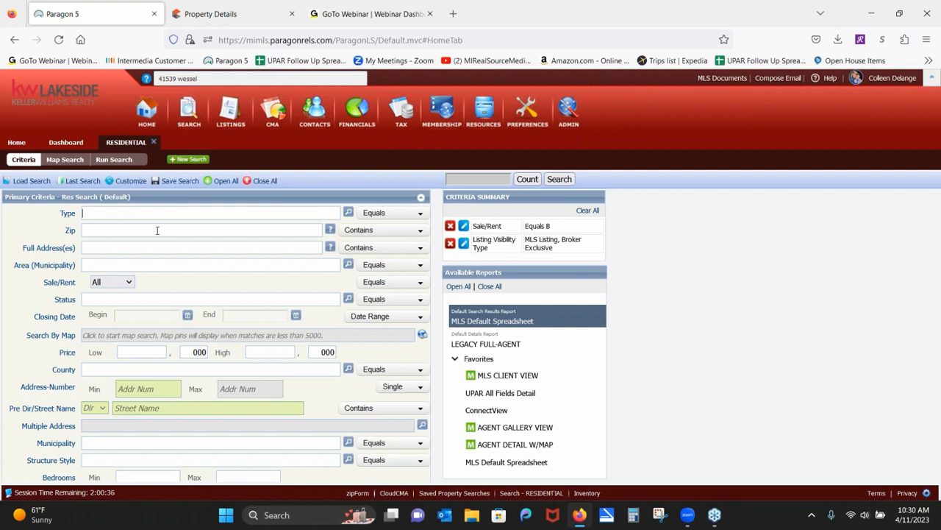
# Limit the search to For Sale listings with status CLD - Closed, ALL ACTIVE or PND - Pending.
pyautogui.click(131, 284)
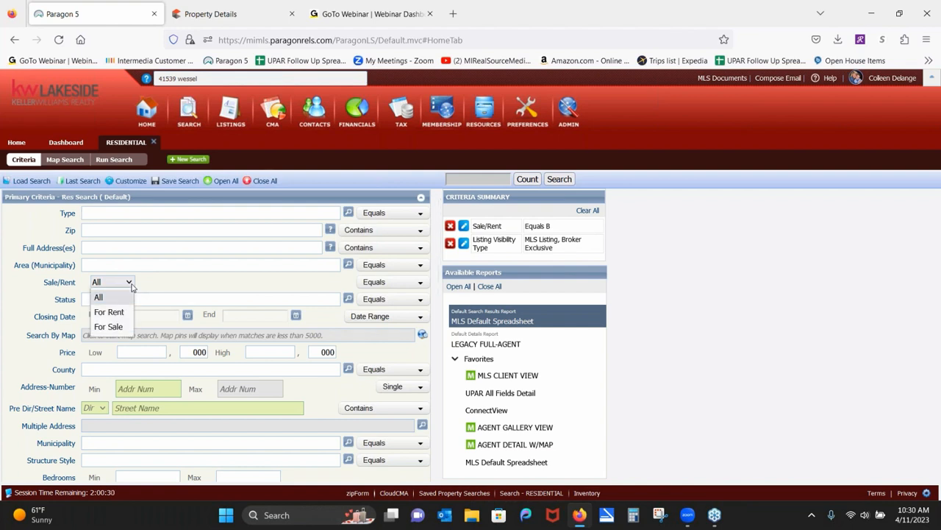
pyautogui.click(111, 326)
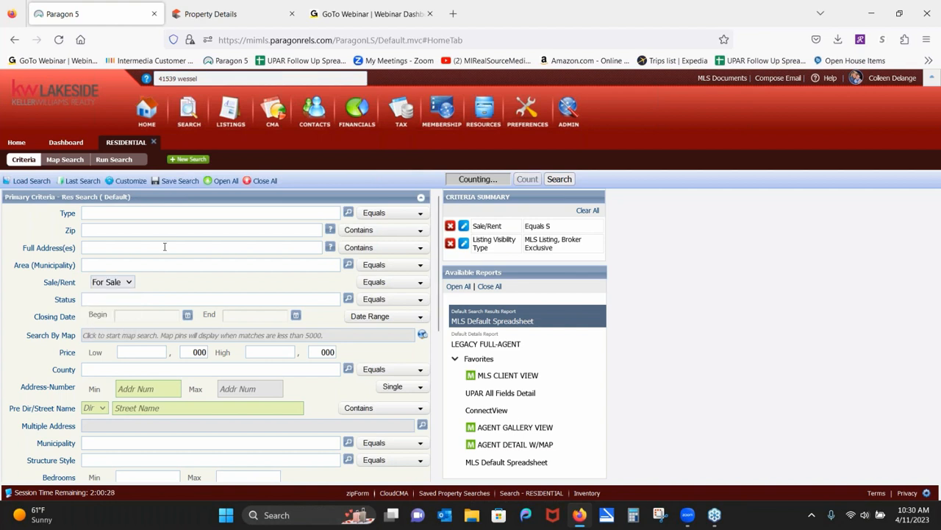
pyautogui.click(131, 214)
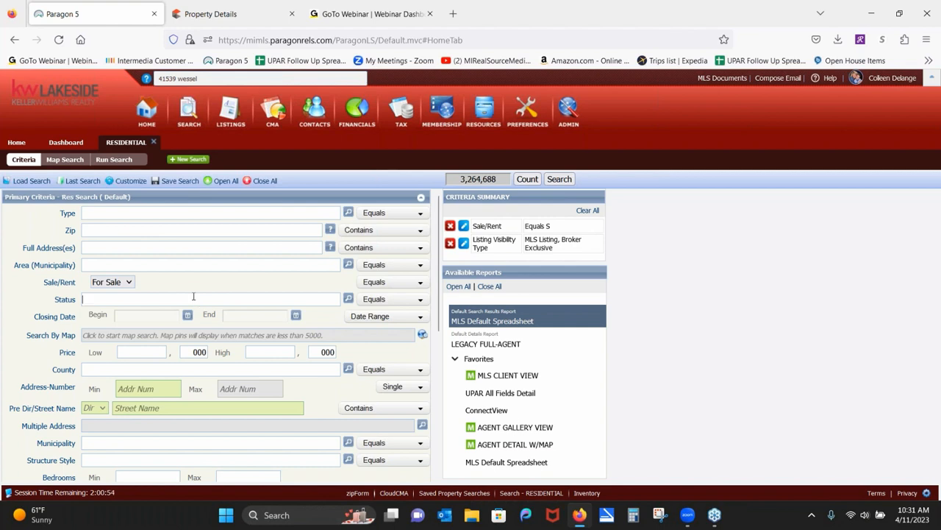
pyautogui.write('clo')
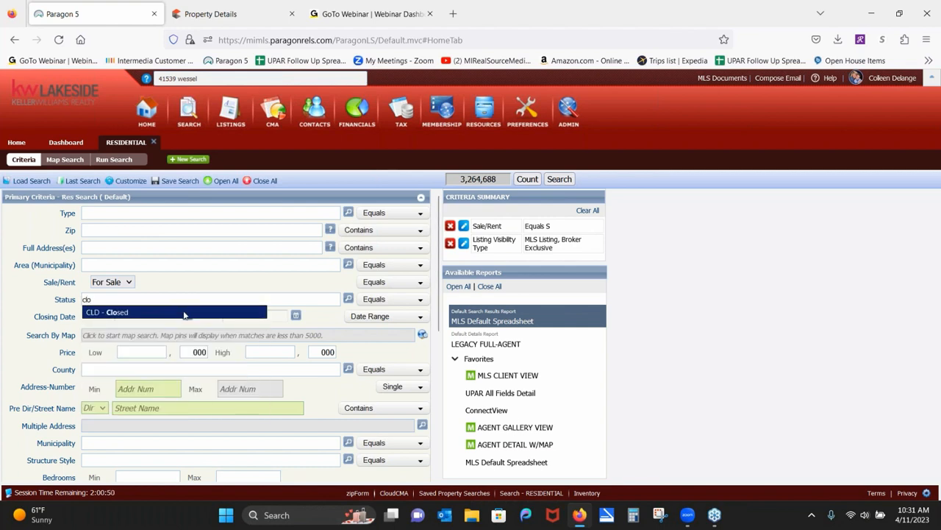
pyautogui.click(187, 313)
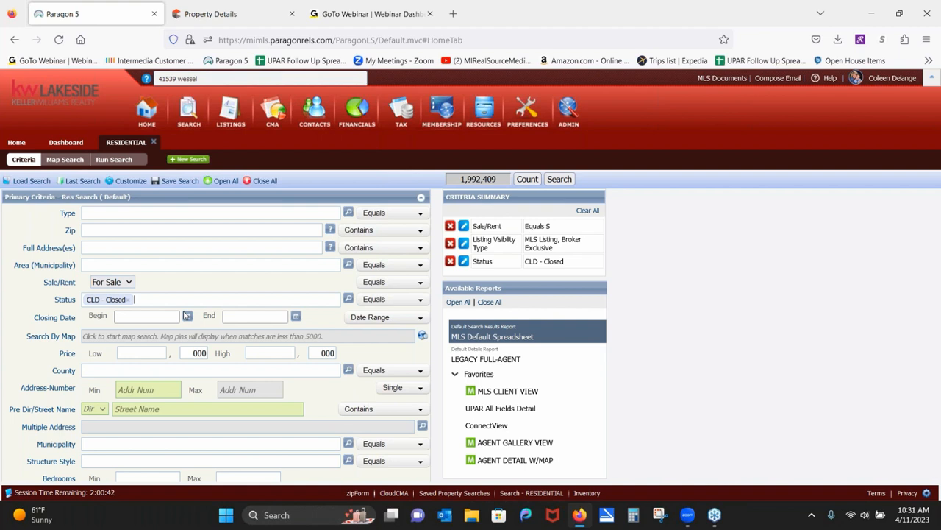
pyautogui.write('a')
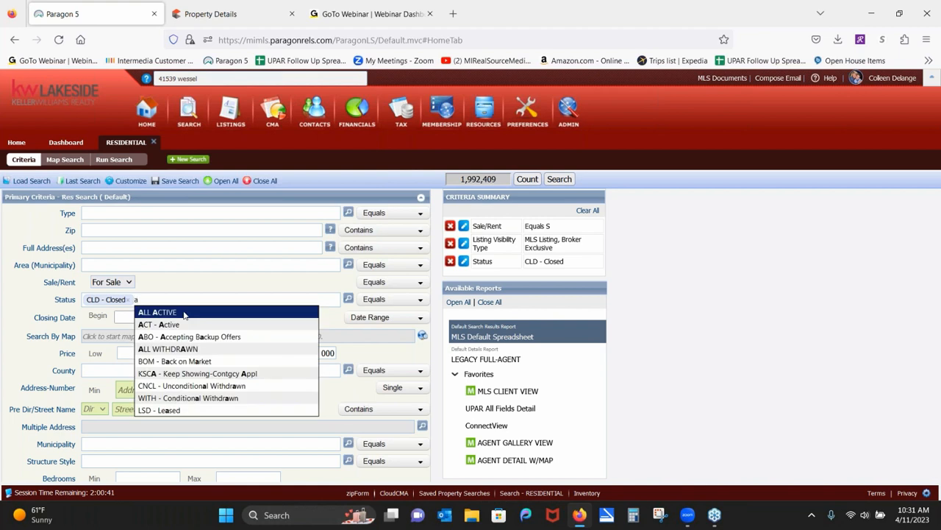
pyautogui.click(184, 313)
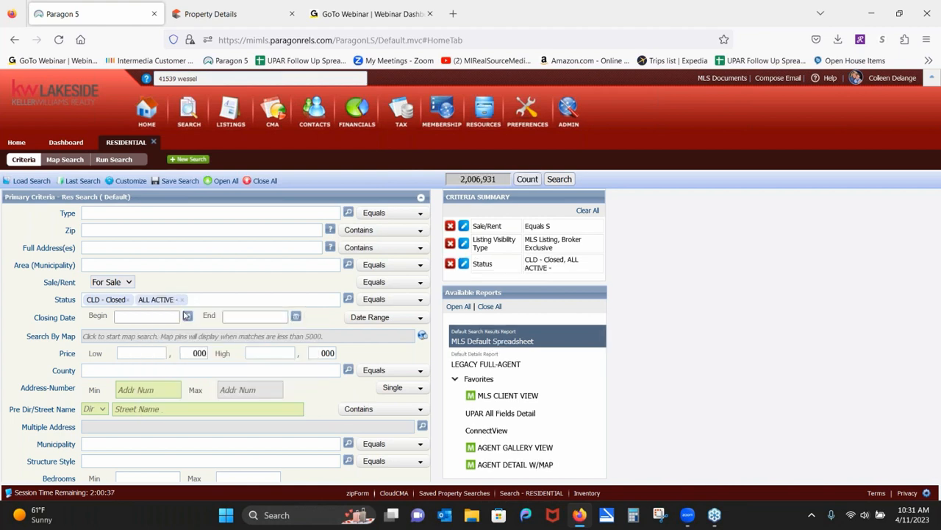
pyautogui.write('pen')
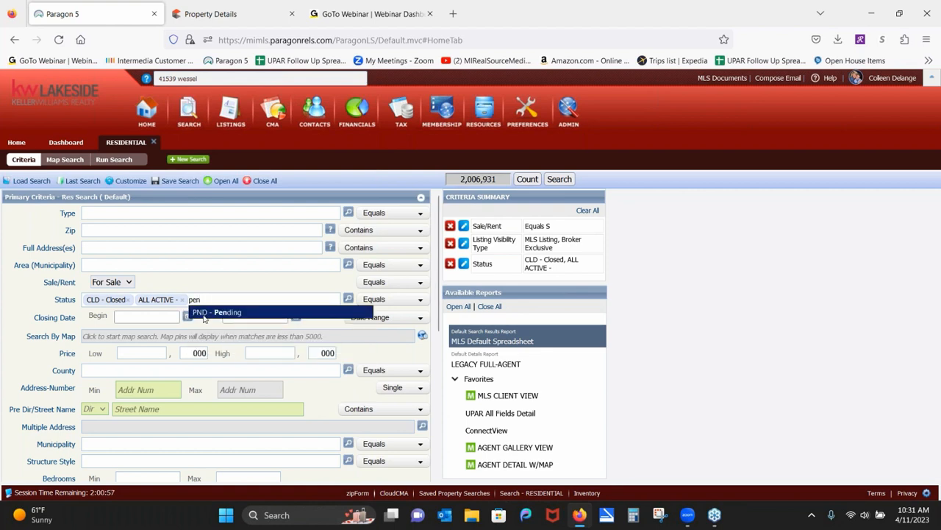
pyautogui.click(204, 314)
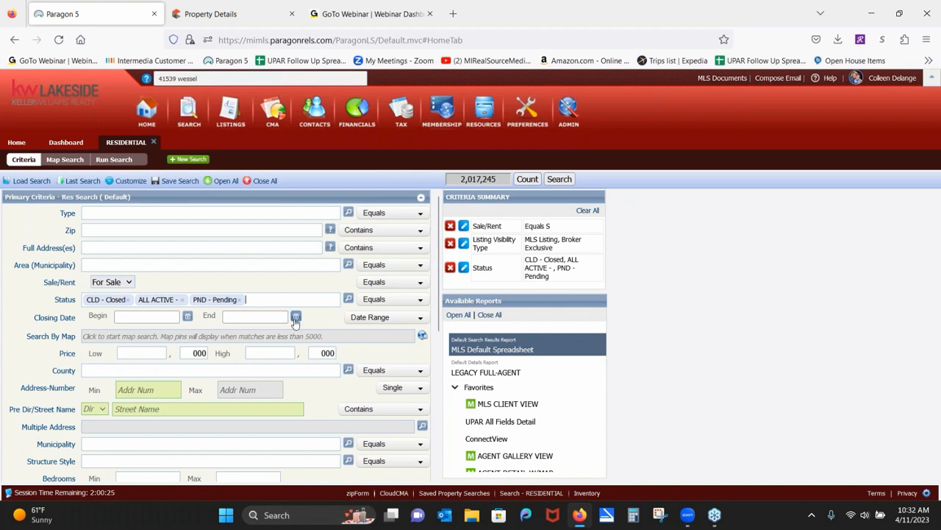
# Choose 6 Months Back in the Closing Date range dropdown.
pyautogui.click(393, 318)
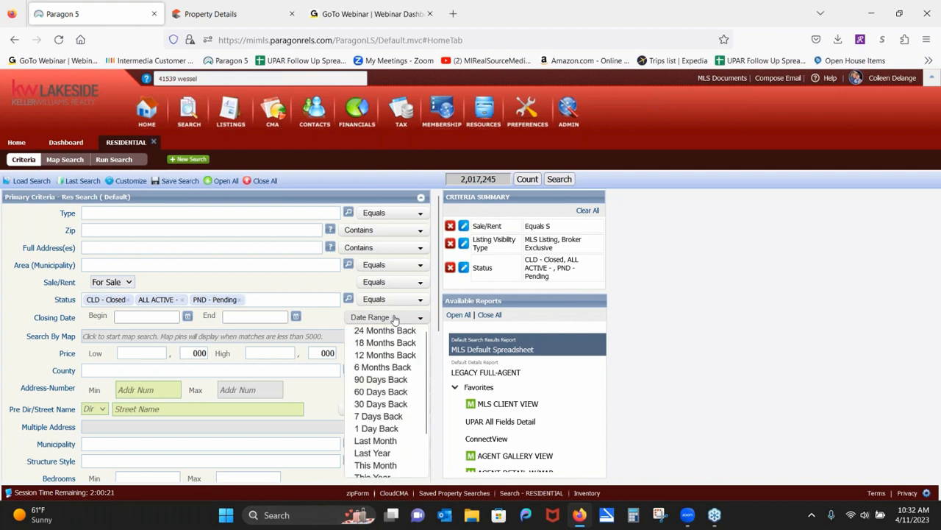
pyautogui.click(394, 318)
pyautogui.click(393, 318)
pyautogui.click(382, 367)
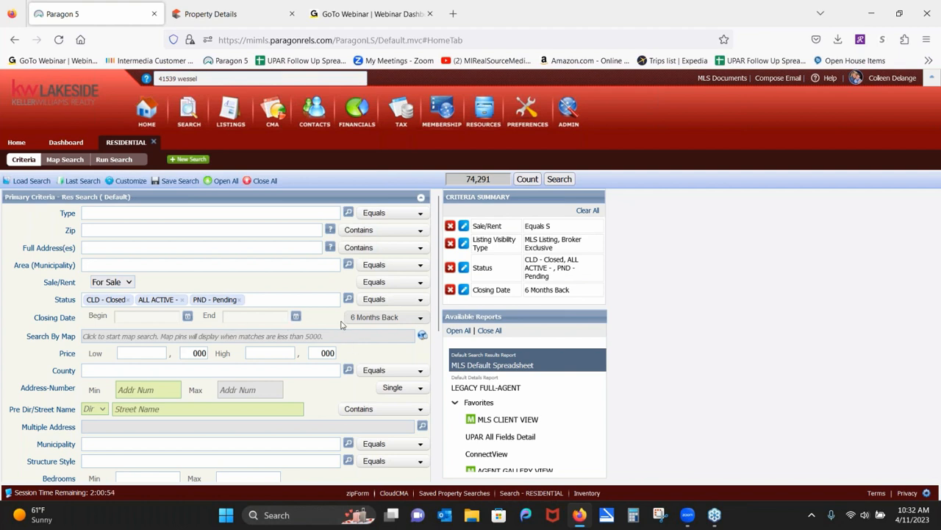
pyautogui.moveTo(350, 326)
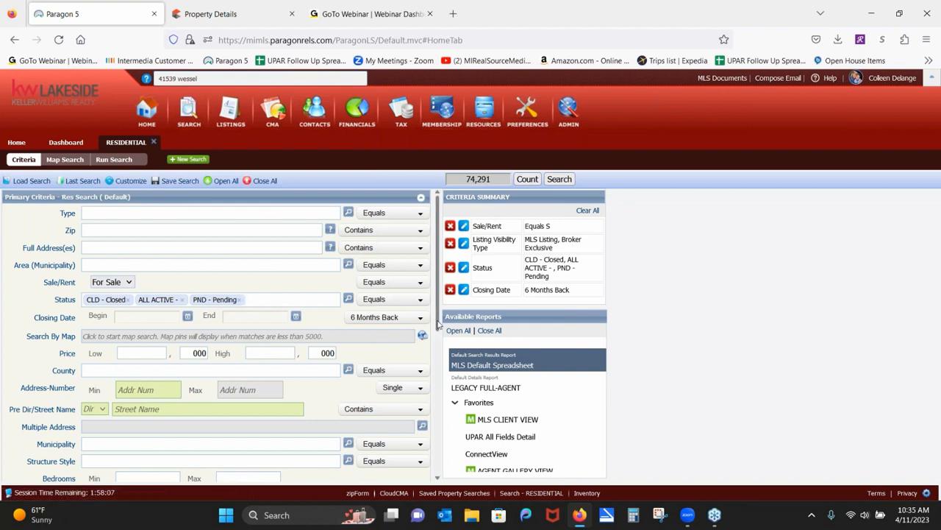
# Set Bedrooms minimum and maximum both to 3.
pyautogui.scroll(-1, 440, 330)
pyautogui.moveTo(439, 330); pyautogui.dragTo(442, 381)
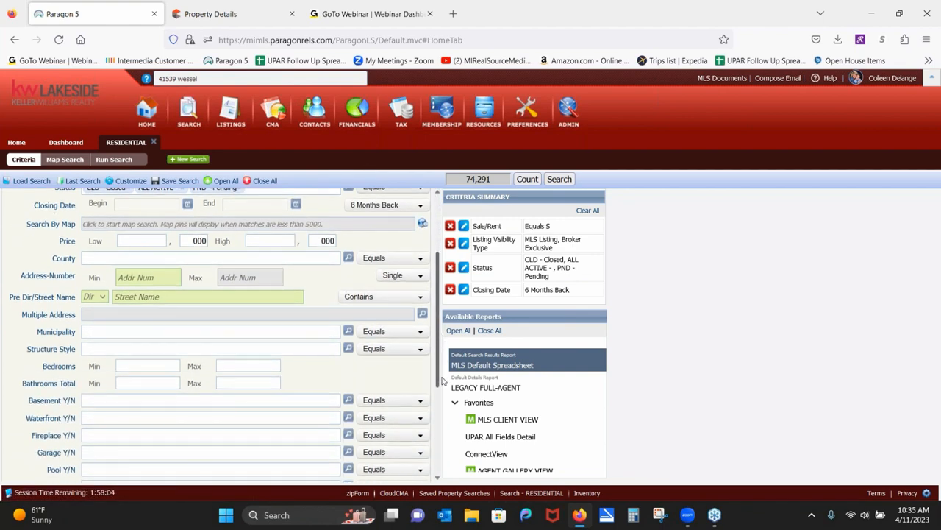
pyautogui.click(146, 363)
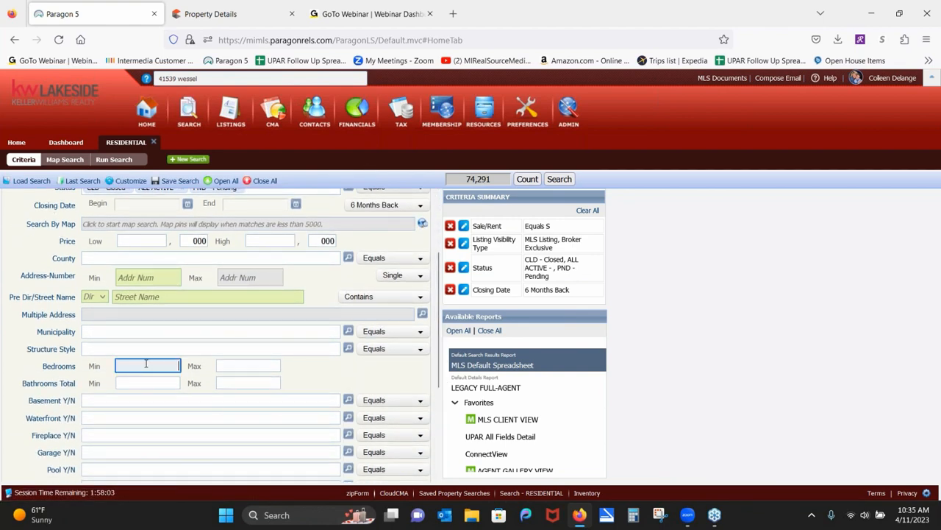
pyautogui.write('3')
pyautogui.click(258, 366)
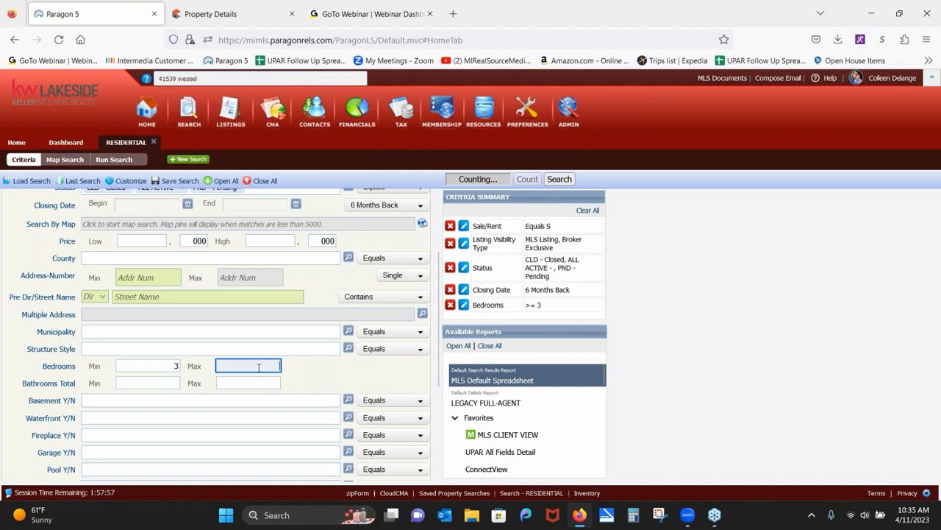
pyautogui.write('3')
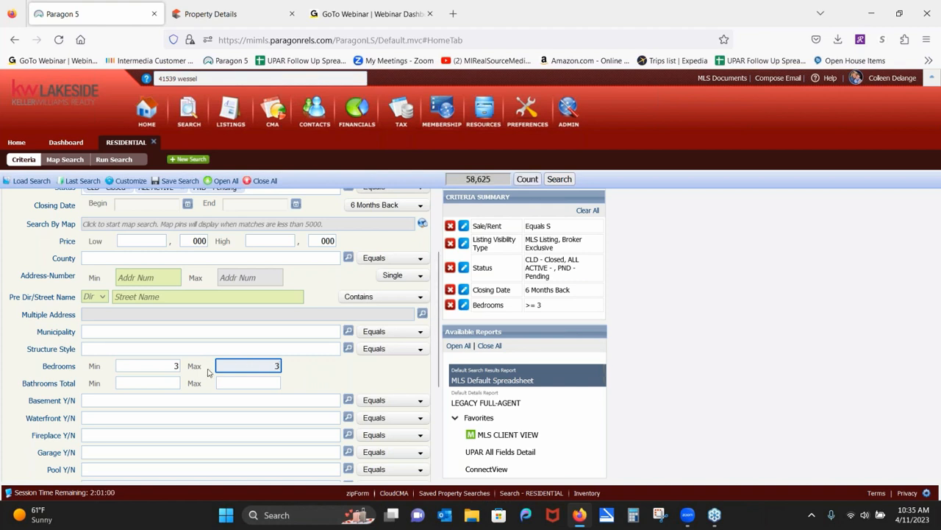
# Enter Bathrooms Total from 1 to 2.
pyautogui.click(167, 383)
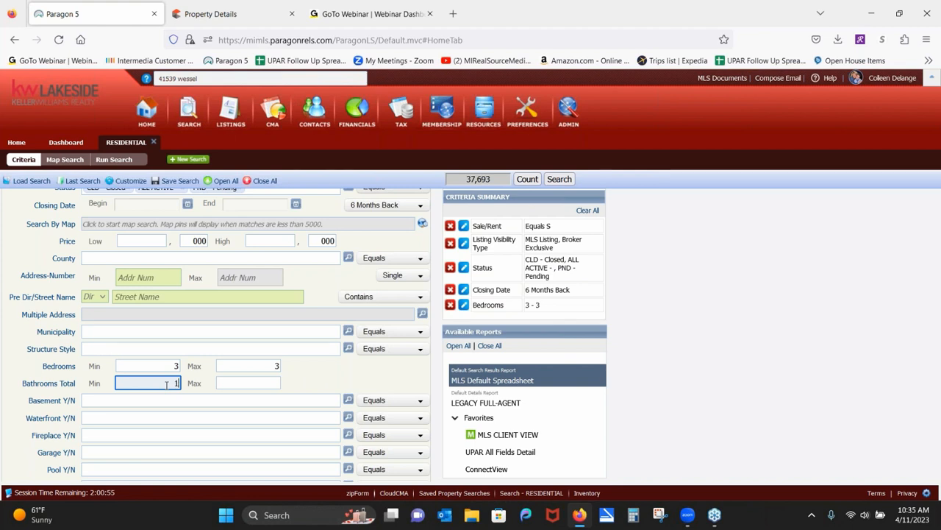
pyautogui.click(244, 382)
pyautogui.write('2')
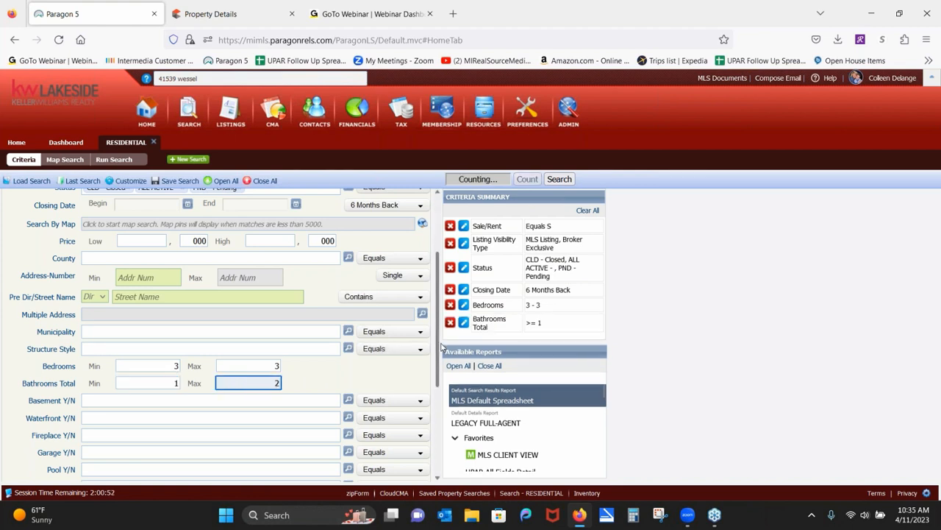
pyautogui.moveTo(439, 346); pyautogui.dragTo(442, 448)
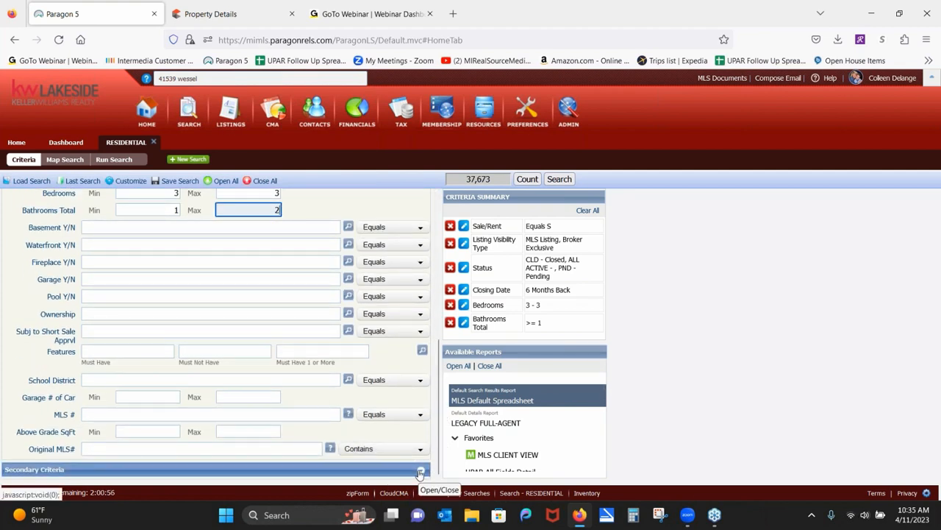
# Expand the Secondary Criteria section and put the cursor in Bathrooms Full Min.
pyautogui.click(421, 471)
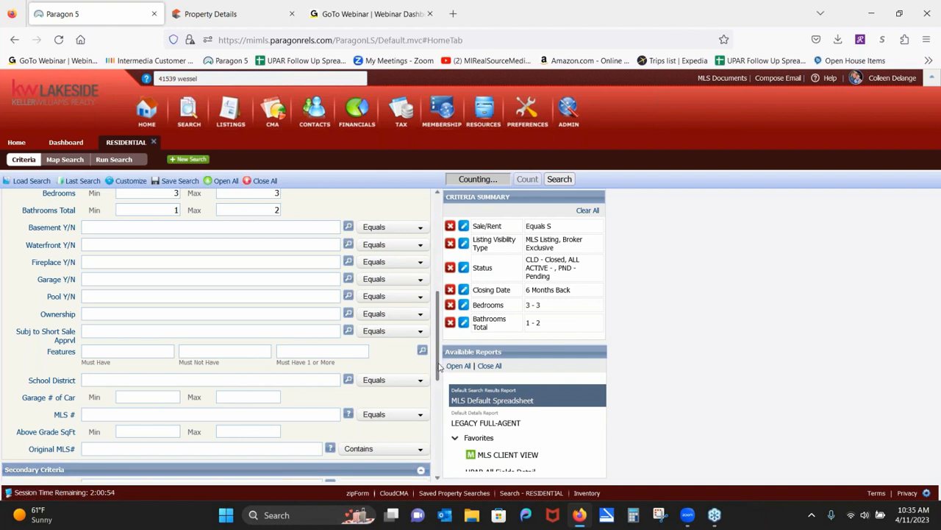
pyautogui.moveTo(440, 366); pyautogui.dragTo(442, 431)
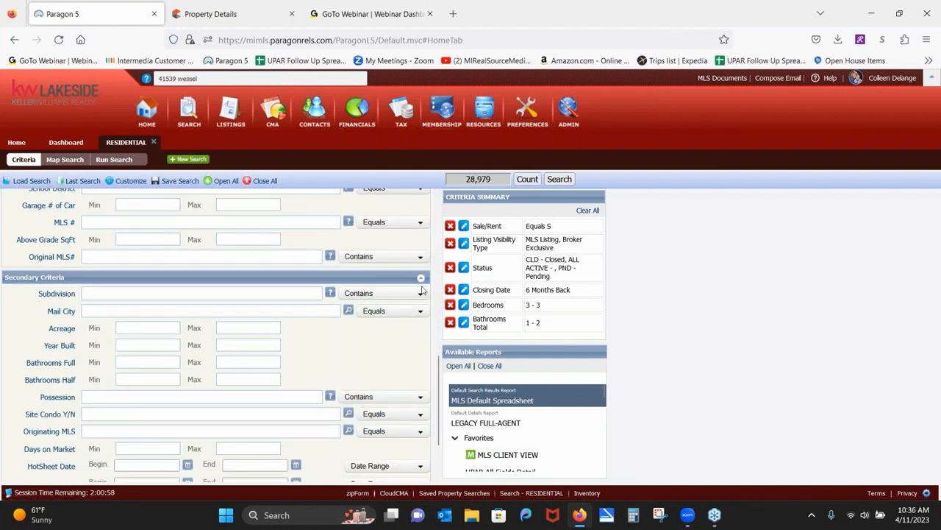
pyautogui.click(156, 358)
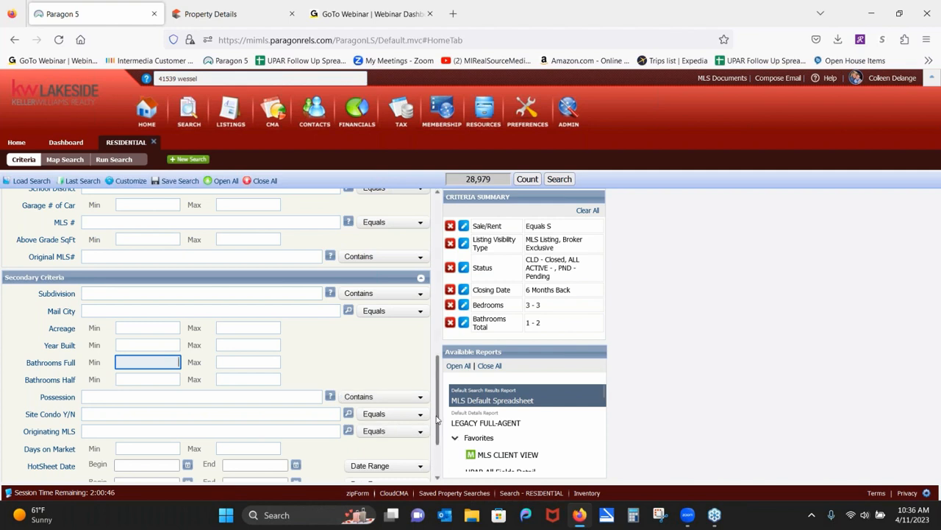
pyautogui.rightClick(450, 346)
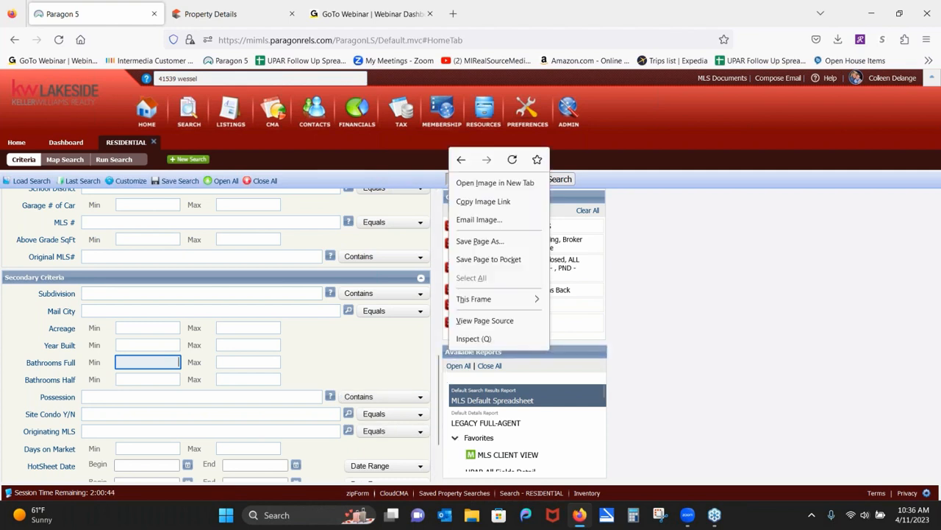
pyautogui.click(413, 375)
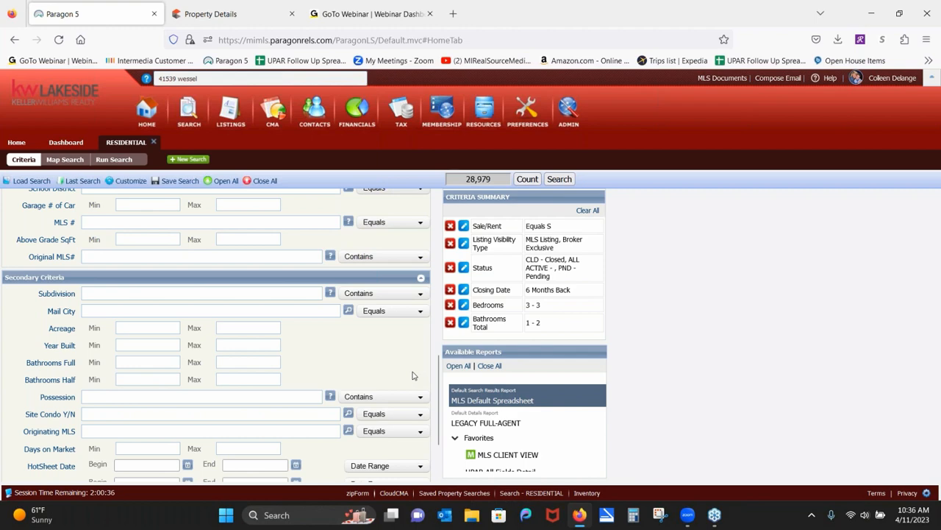
pyautogui.moveTo(440, 379); pyautogui.dragTo(433, 285)
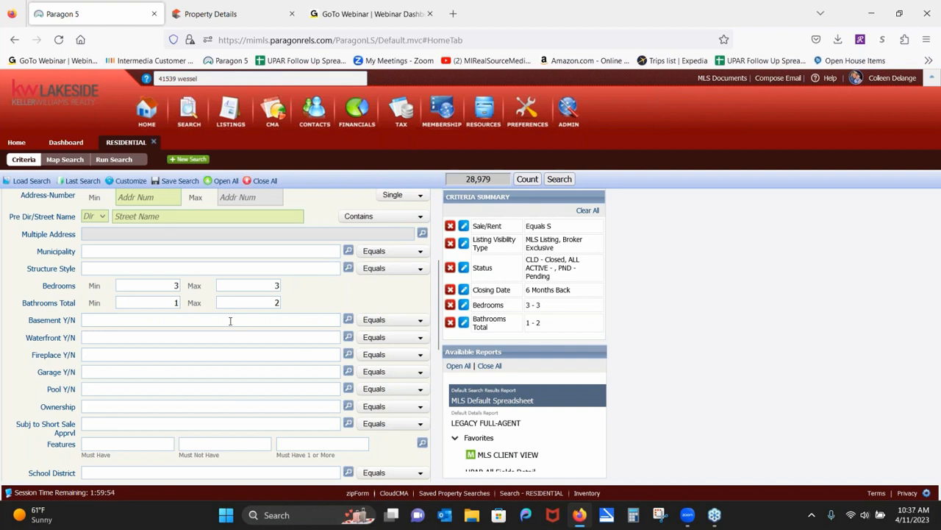
# Set both Basement Y/N and Garage Y/N to Y - Yes.
pyautogui.write('y')
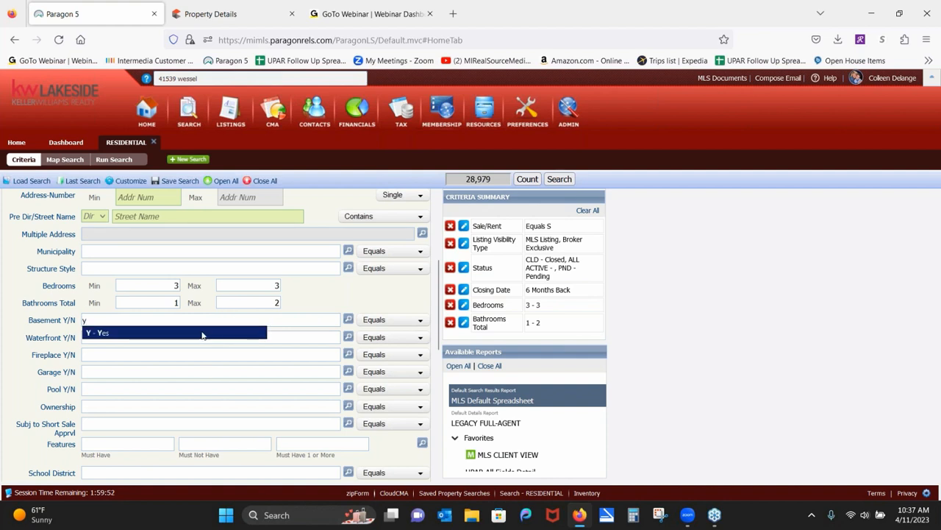
pyautogui.click(203, 334)
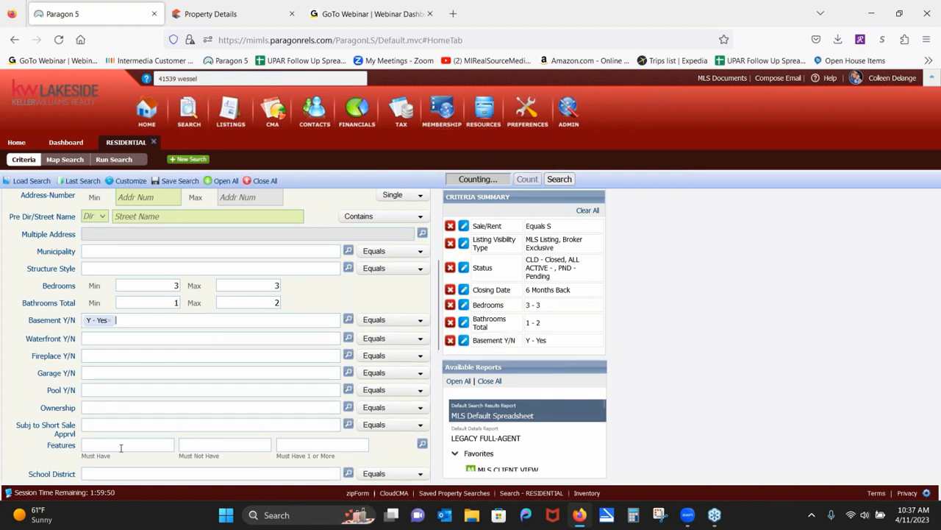
pyautogui.click(105, 372)
pyautogui.write('y')
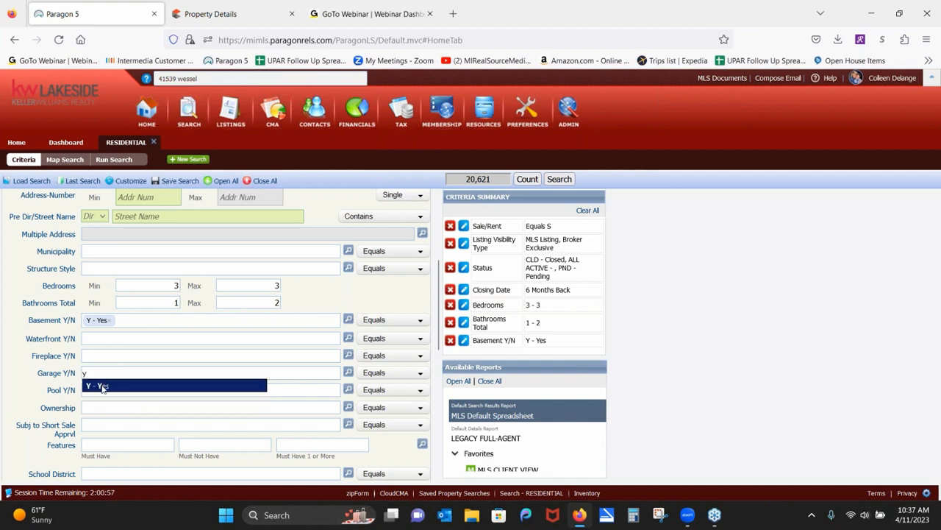
pyautogui.click(104, 387)
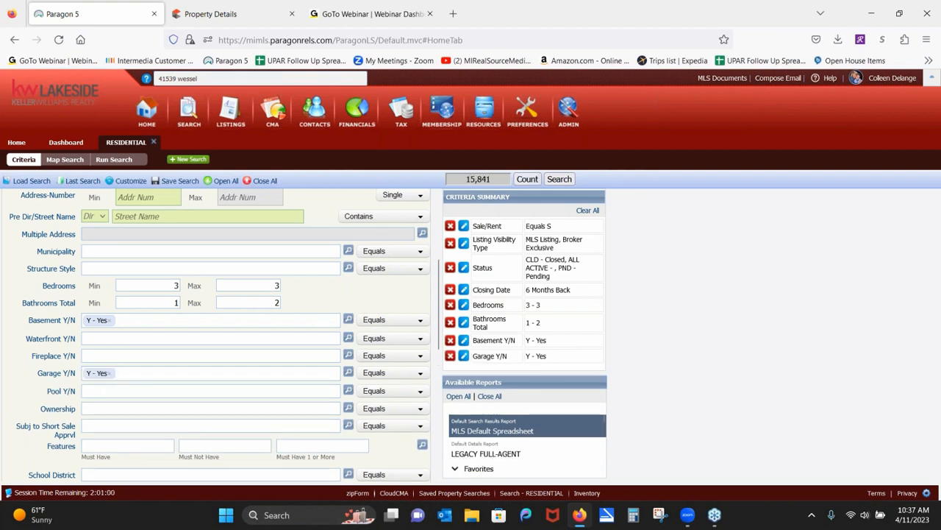
pyautogui.scroll(-1, 308, 321)
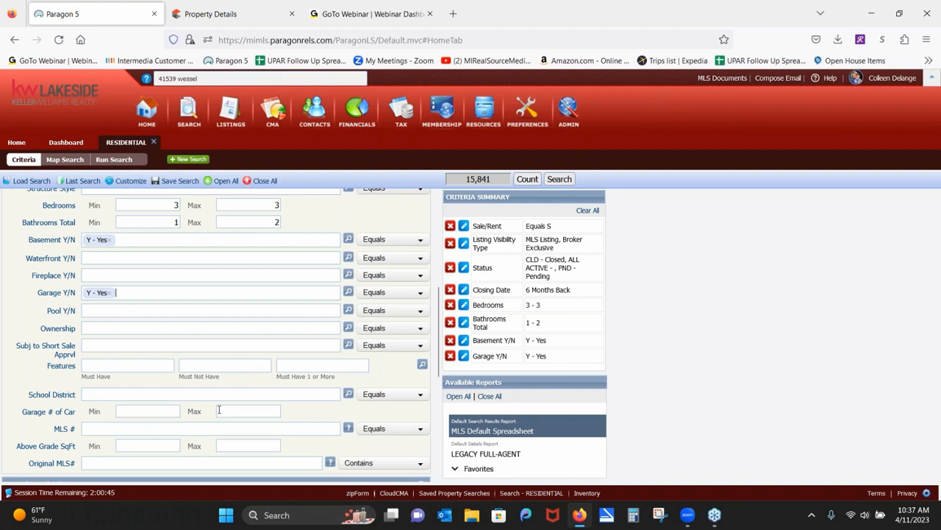
pyautogui.click(107, 365)
pyautogui.write('a')
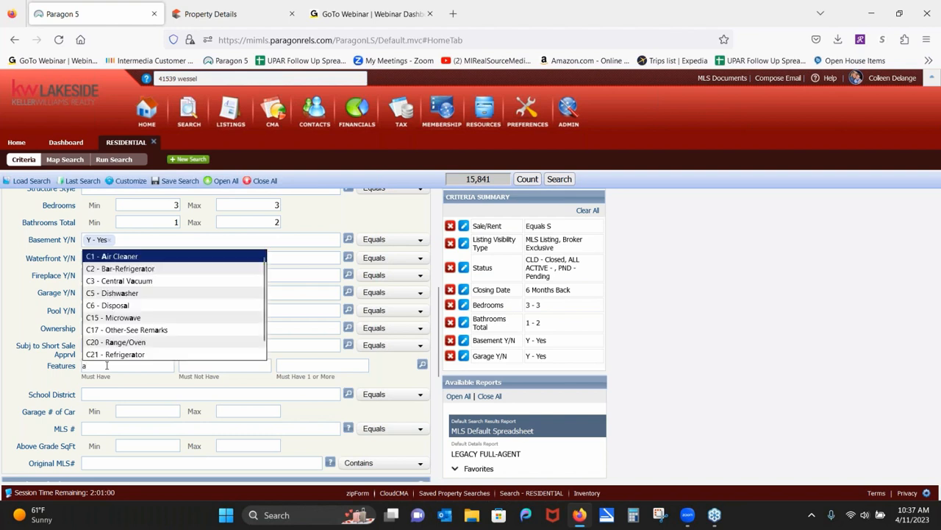
pyautogui.write('tt')
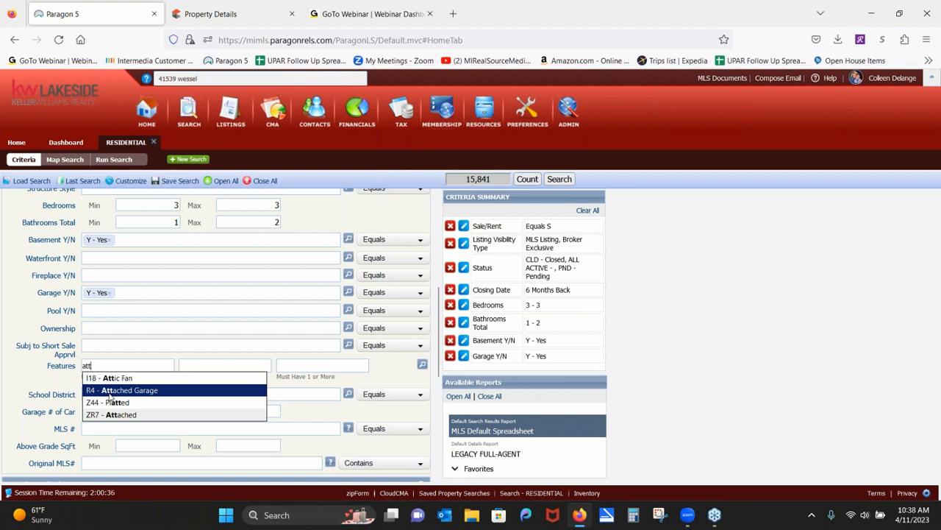
pyautogui.click(42, 381)
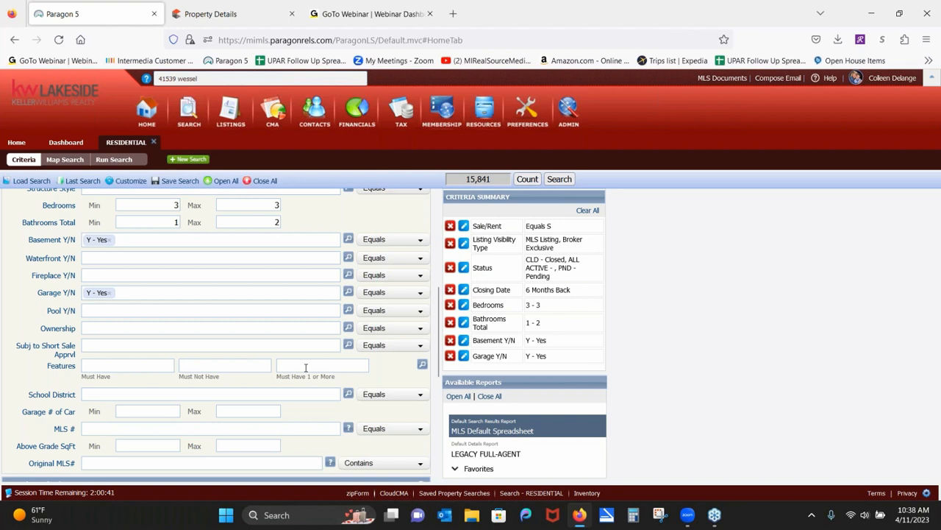
pyautogui.click(423, 366)
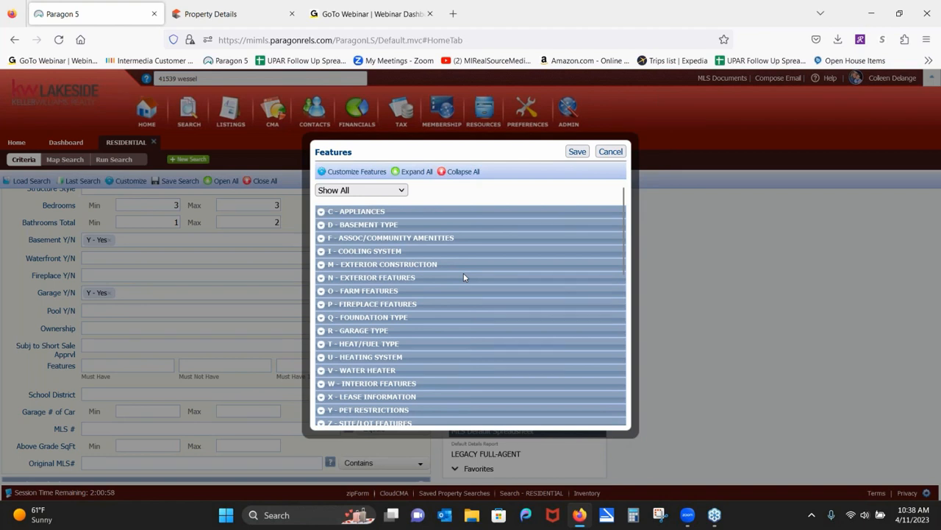
pyautogui.click(320, 332)
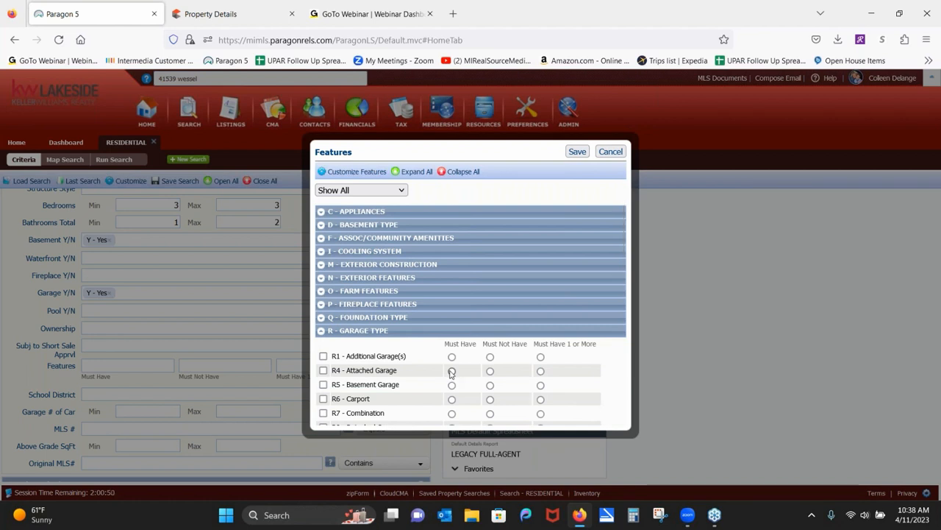
pyautogui.click(619, 152)
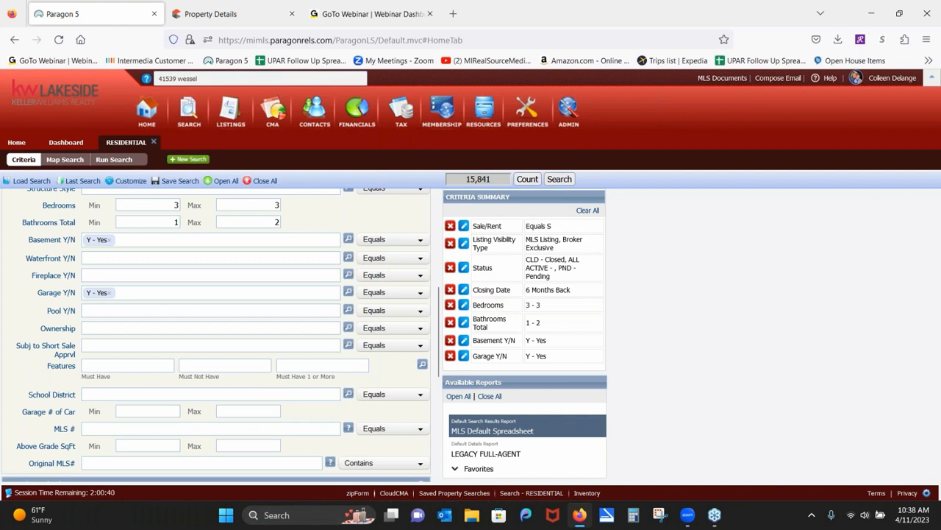
pyautogui.click(168, 446)
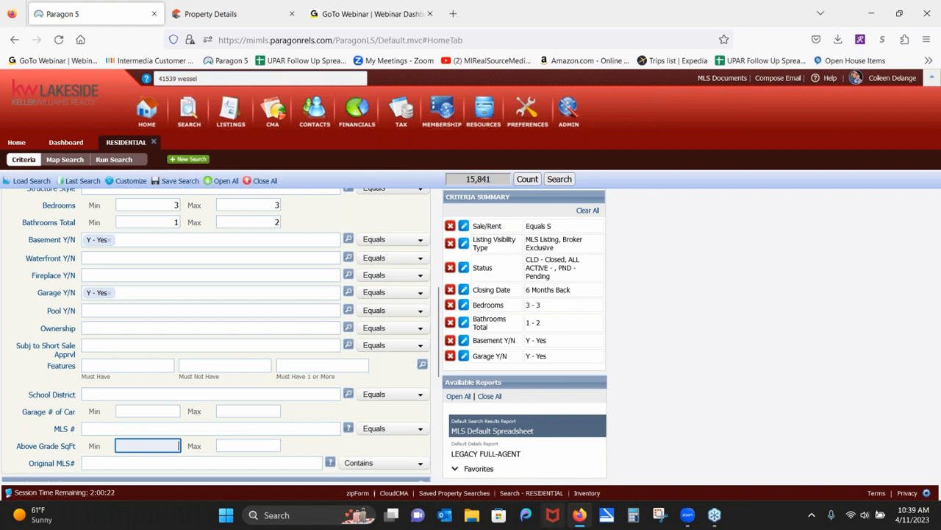
# In a standard Calculator, compute 1361 × 0.2 to get 272.2.
pyautogui.click(630, 520)
pyautogui.rightClick(630, 520)
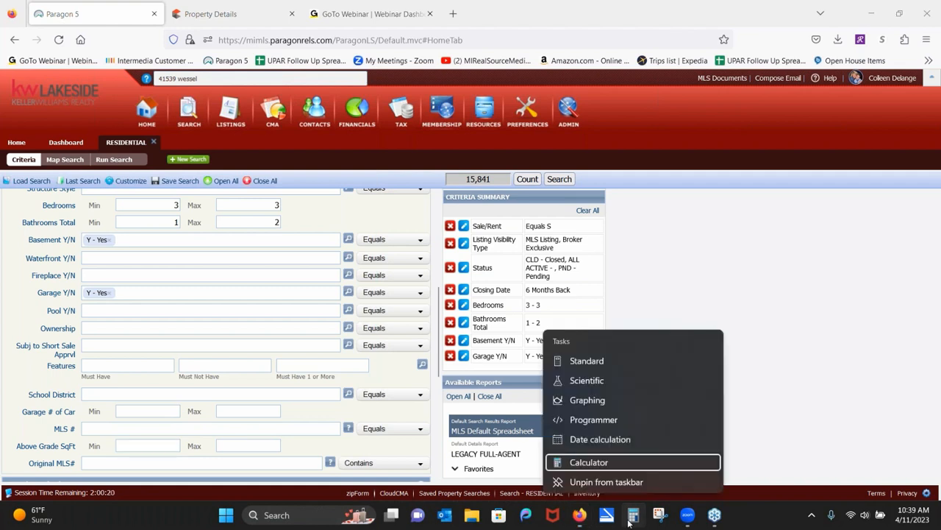
pyautogui.click(613, 463)
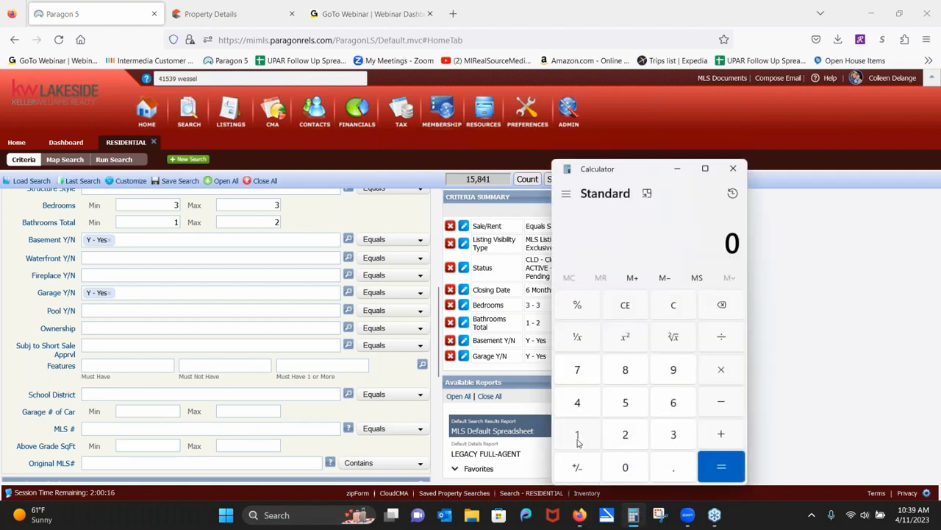
pyautogui.click(578, 438)
pyautogui.click(669, 435)
pyautogui.click(673, 402)
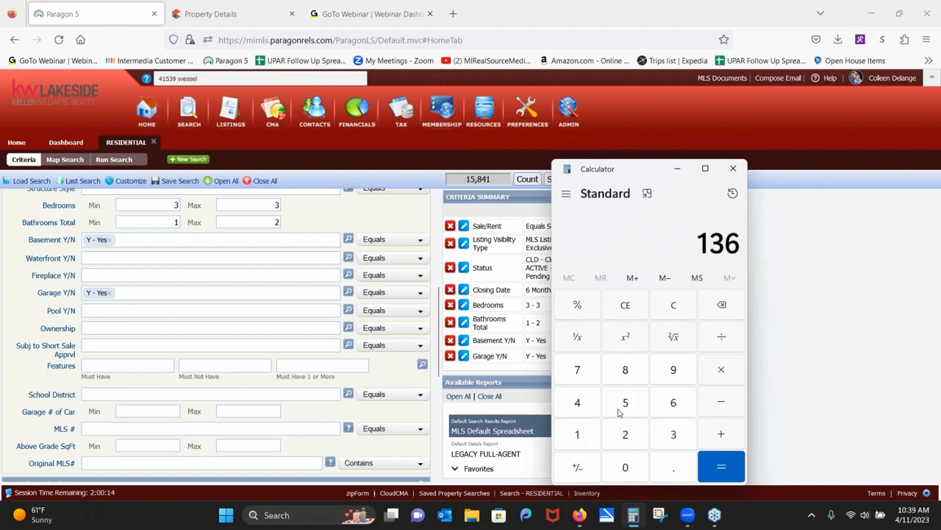
pyautogui.click(578, 434)
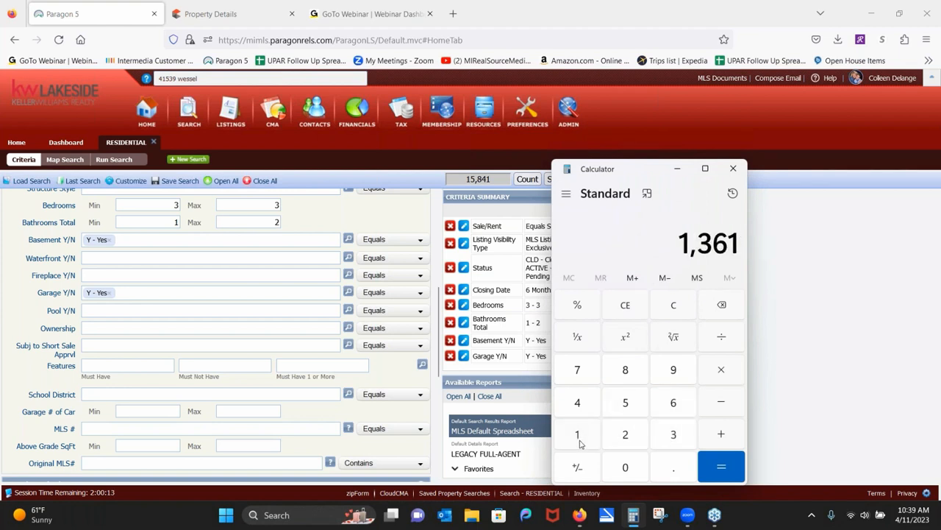
pyautogui.click(730, 375)
pyautogui.click(665, 471)
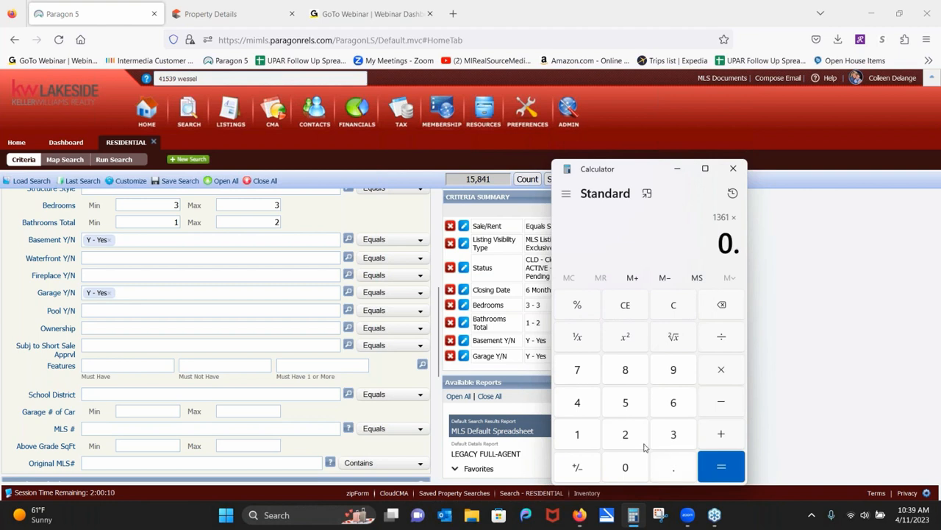
pyautogui.click(639, 443)
pyautogui.click(719, 476)
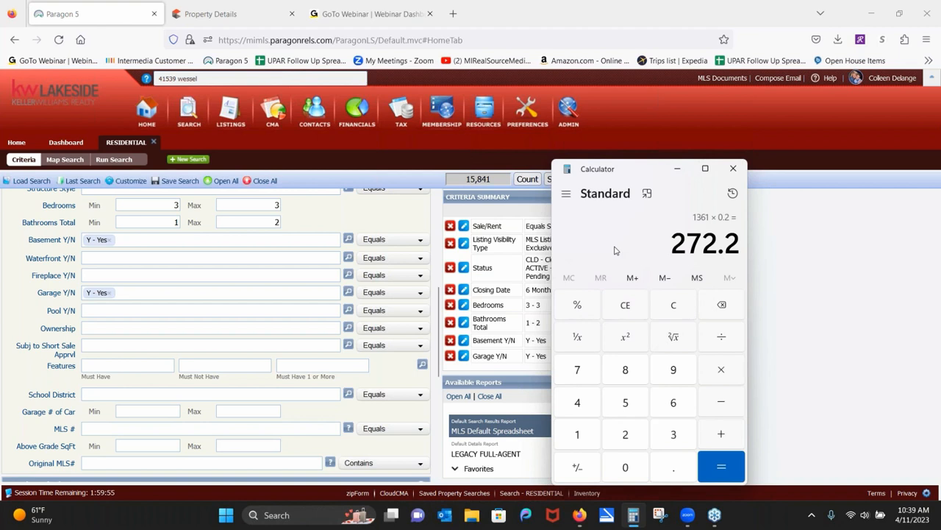
# Clear the calculator and compute 1361 + 270 = 1,631.
pyautogui.click(683, 314)
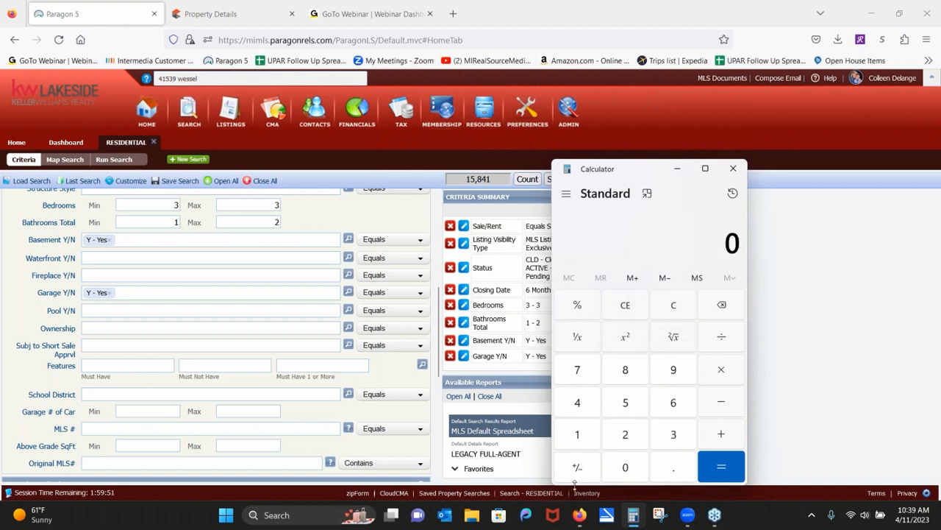
pyautogui.click(569, 440)
pyautogui.click(673, 437)
pyautogui.click(673, 395)
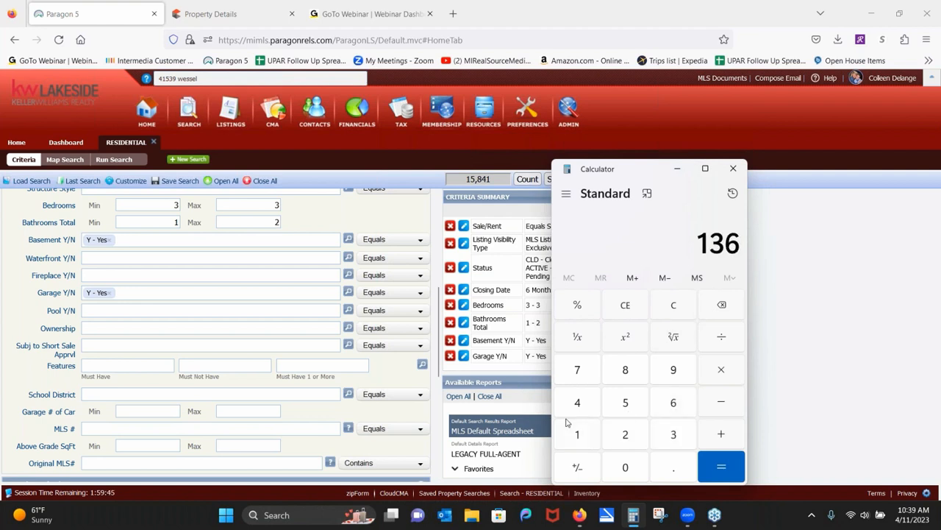
pyautogui.click(577, 437)
pyautogui.click(726, 434)
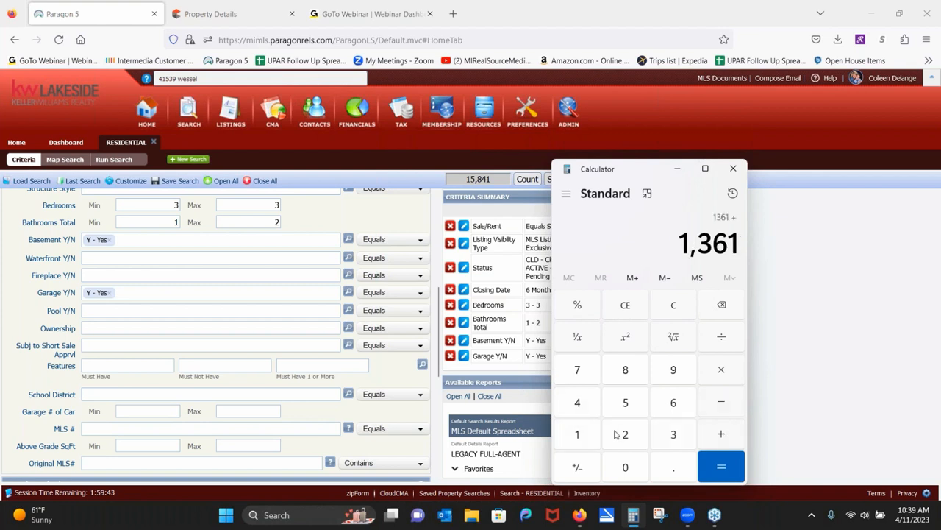
pyautogui.click(624, 440)
pyautogui.click(578, 369)
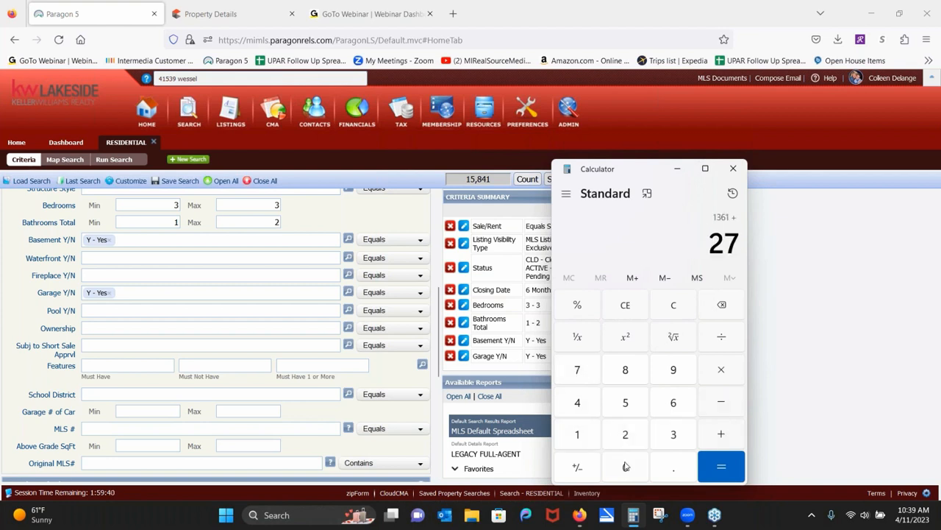
pyautogui.click(625, 466)
pyautogui.click(724, 474)
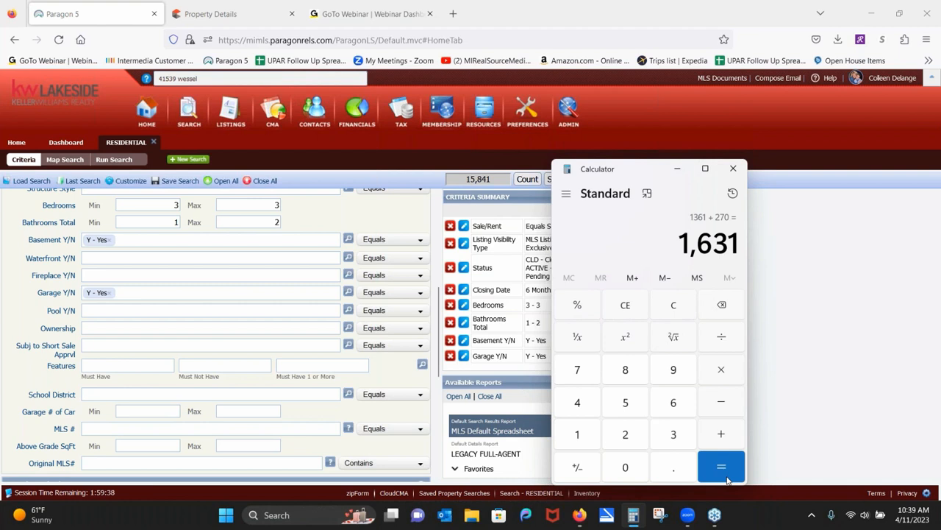
# Enter Above Grade SqFt maximum 1630 and minimum 1155.
pyautogui.click(251, 448)
pyautogui.write('16')
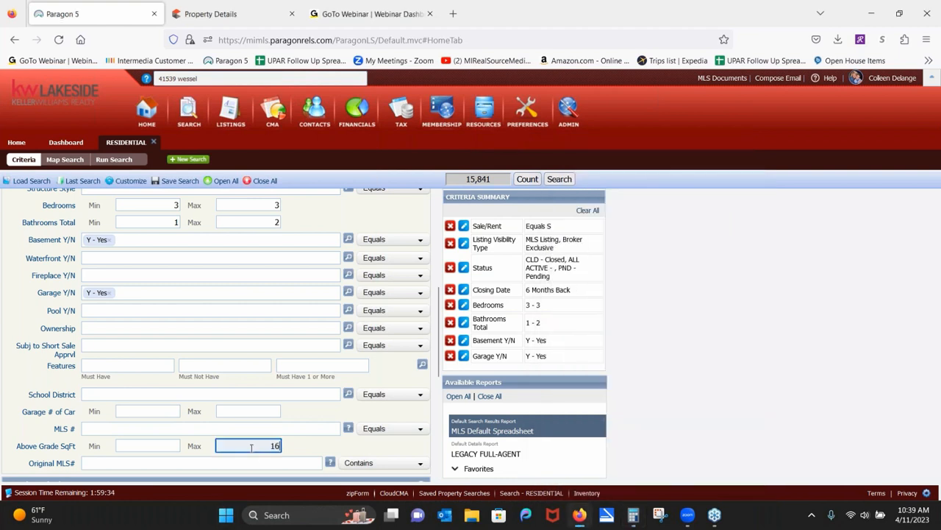
pyautogui.write('30')
pyautogui.click(162, 445)
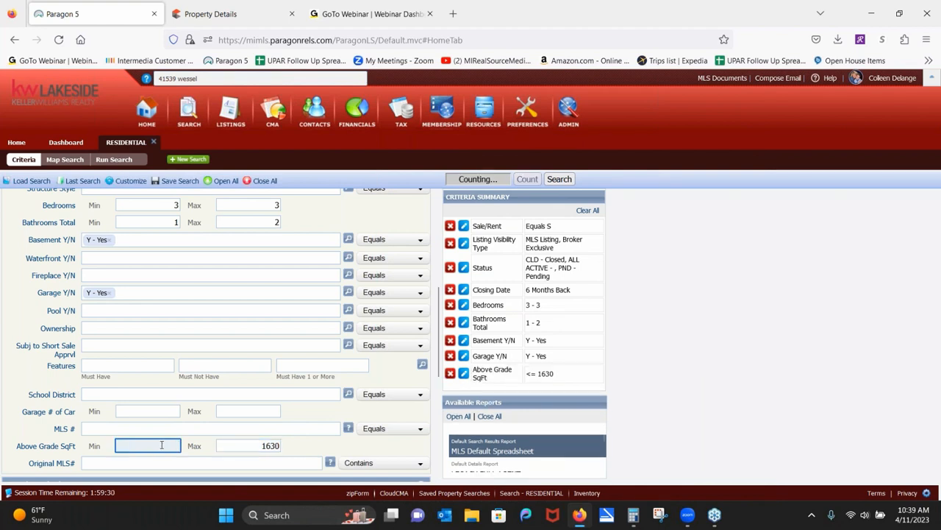
pyautogui.write('1155')
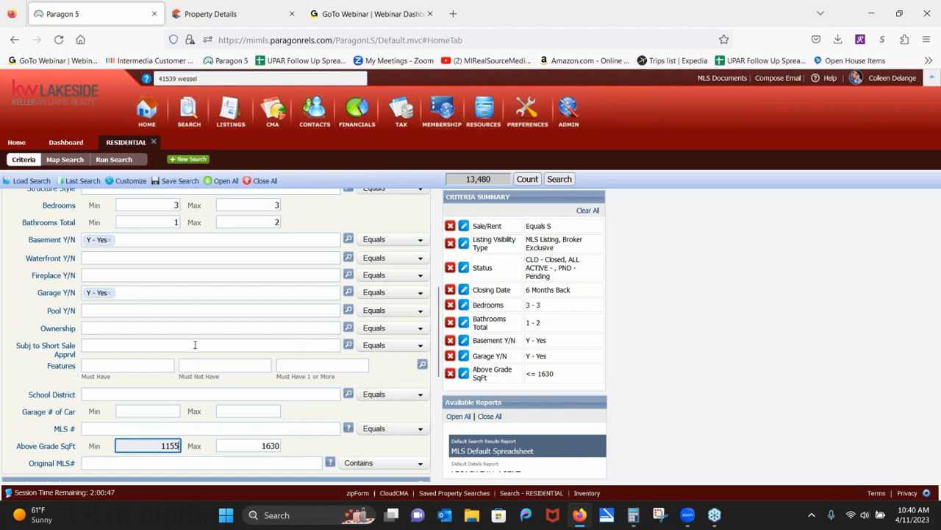
# Set Structure Style to 1S - 1 Story.
pyautogui.scroll(3, 206, 353)
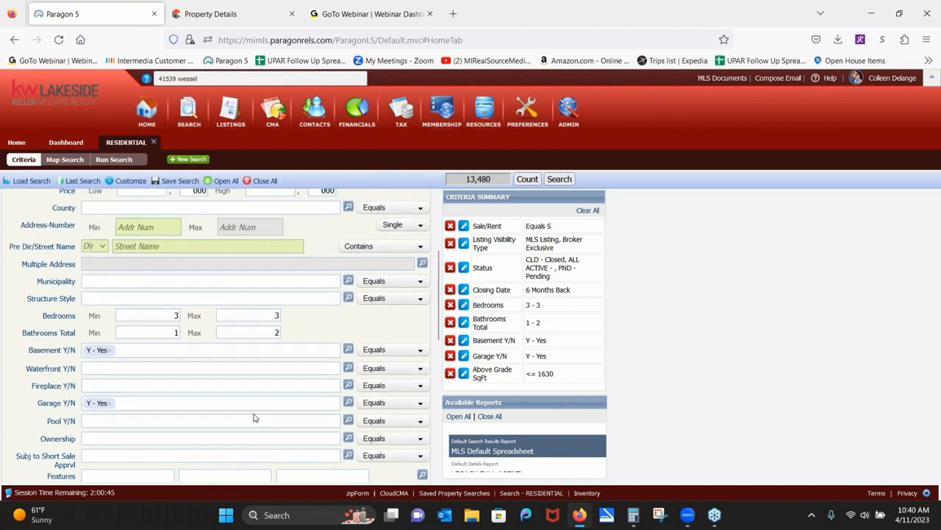
pyautogui.click(166, 300)
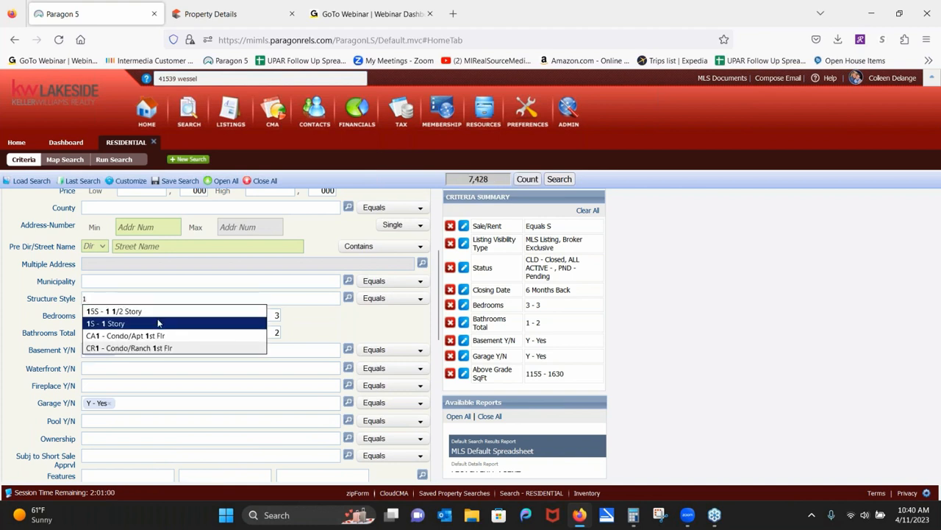
pyautogui.click(147, 322)
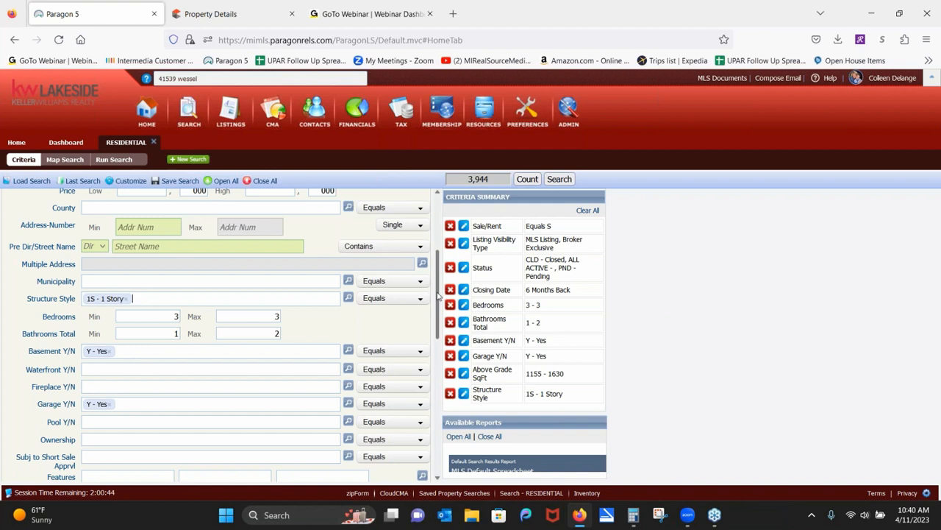
pyautogui.scroll(5, 439, 296)
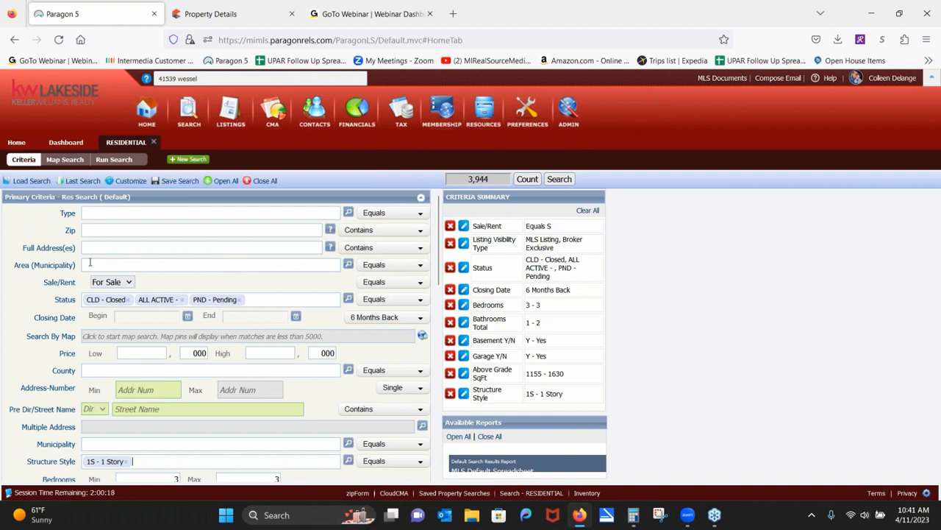
pyautogui.click(91, 341)
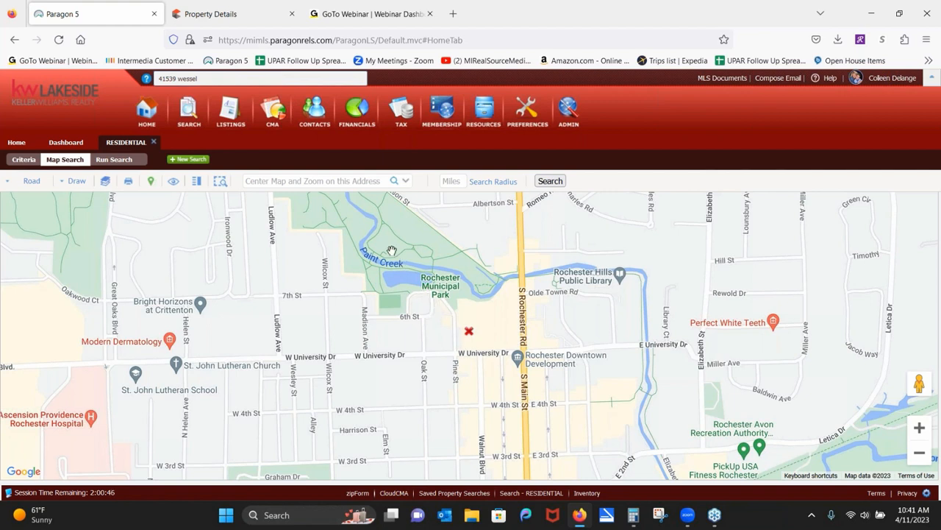
pyautogui.click(334, 182)
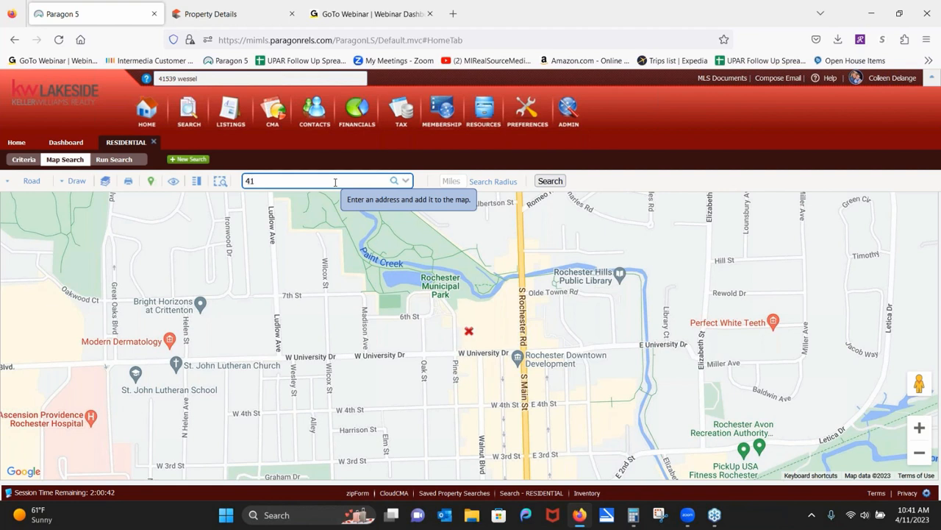
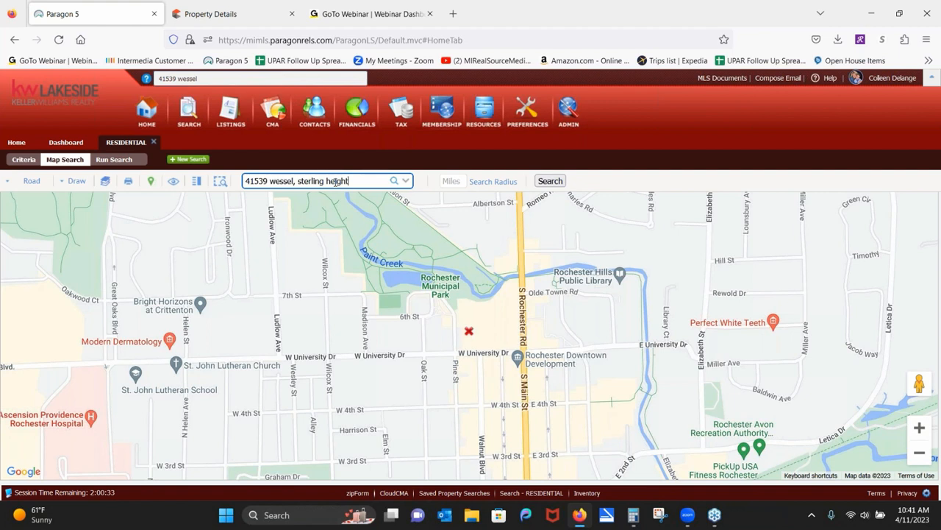
pyautogui.click(395, 181)
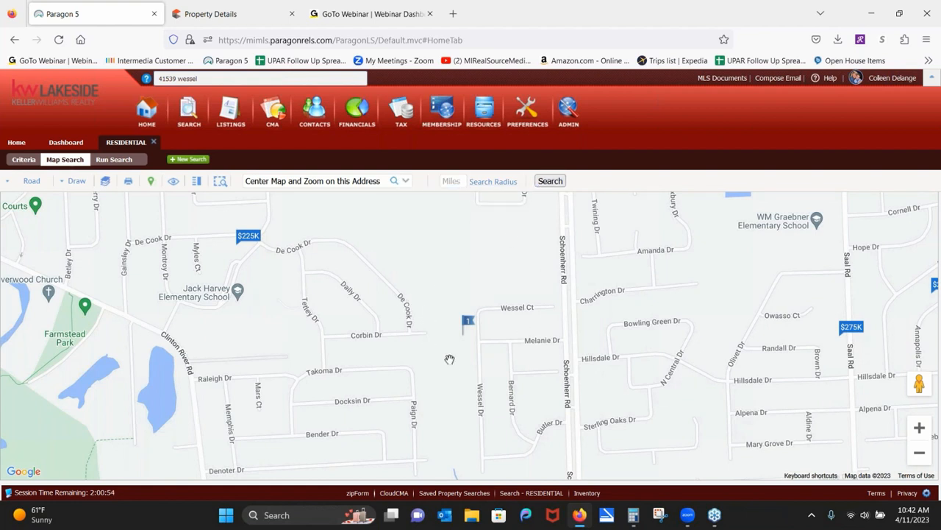
pyautogui.click(919, 453)
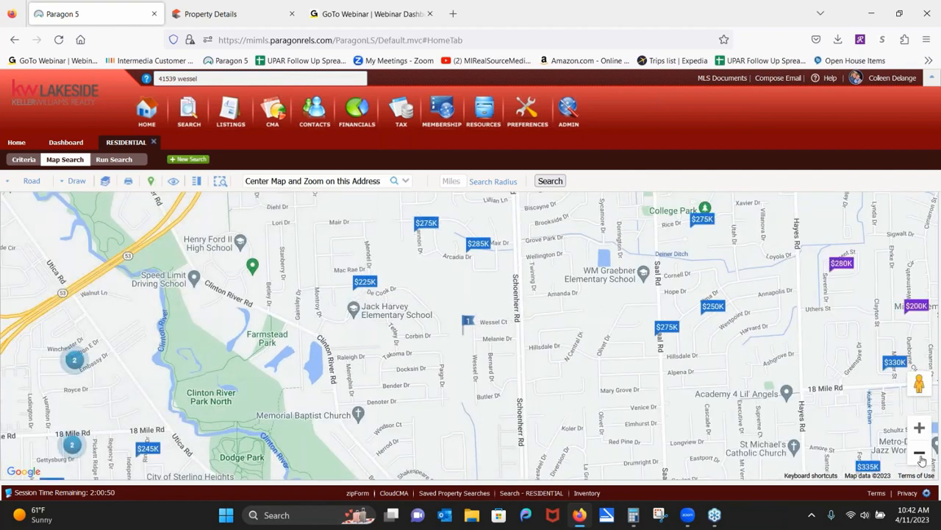
# Draw a 1-mile search radius around the subject and view the $225K listing's details.
pyautogui.click(455, 179)
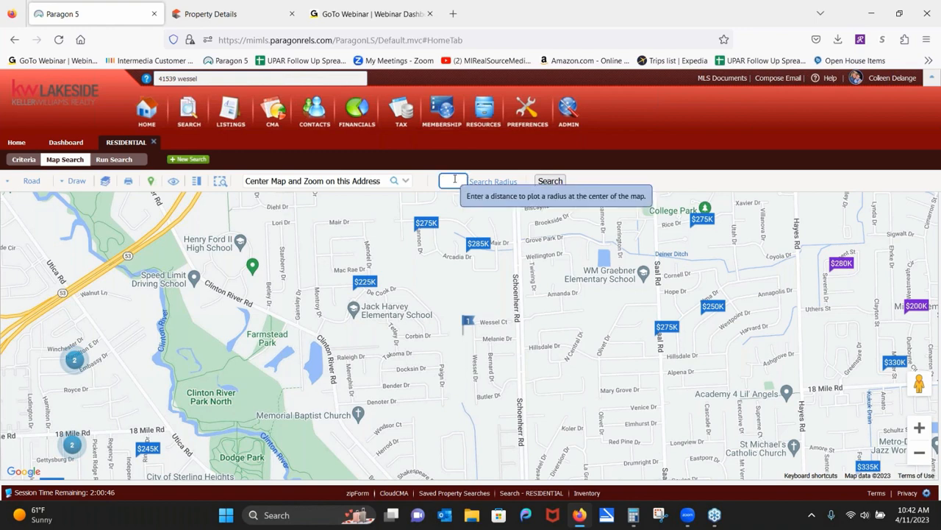
pyautogui.write('1')
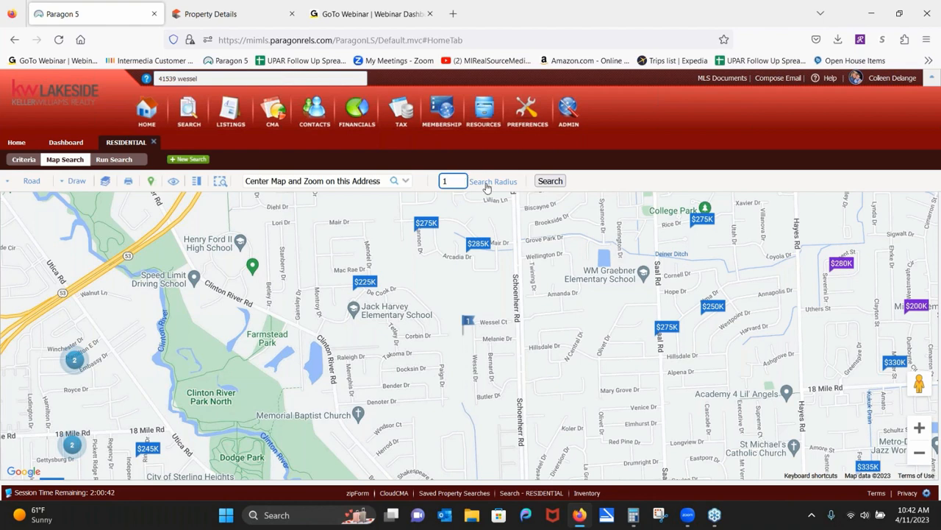
pyautogui.click(485, 186)
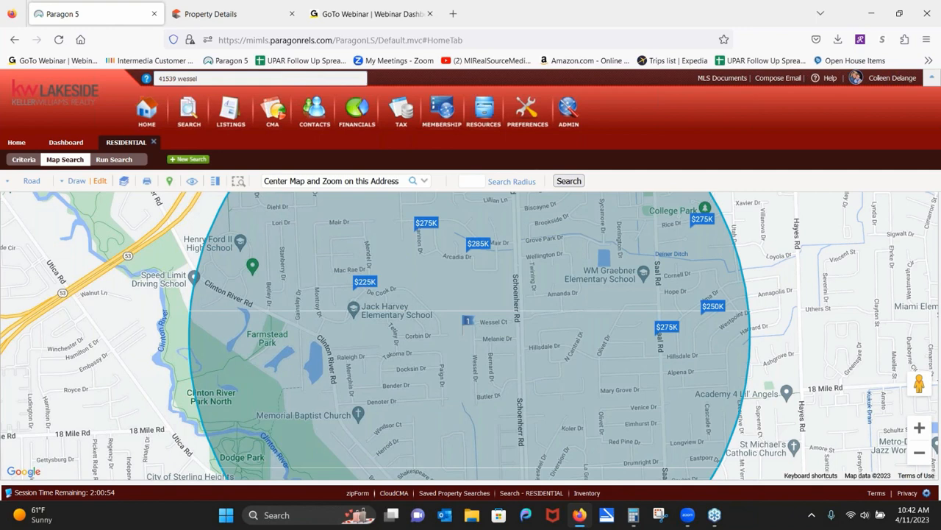
pyautogui.click(478, 252)
pyautogui.click(364, 283)
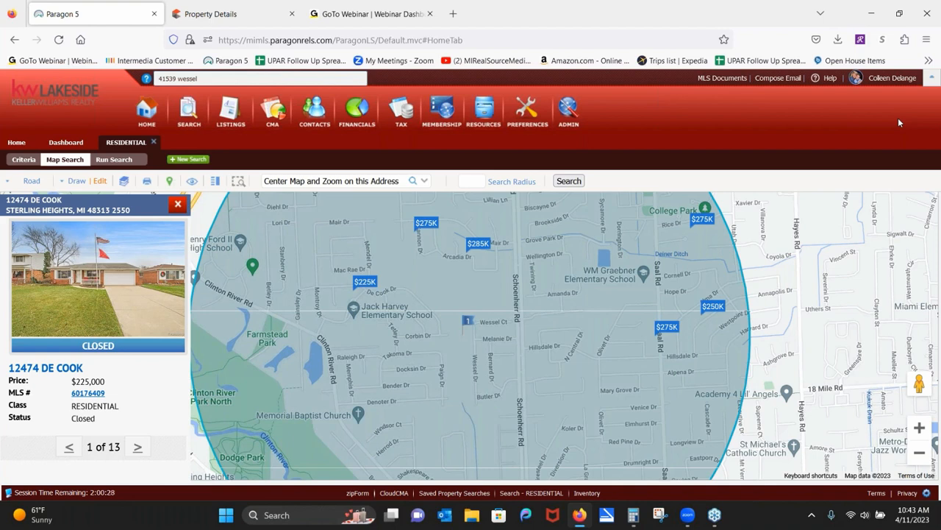
# Close the property card and stretch the radius search circle east to Hayes Rd.
pyautogui.click(178, 203)
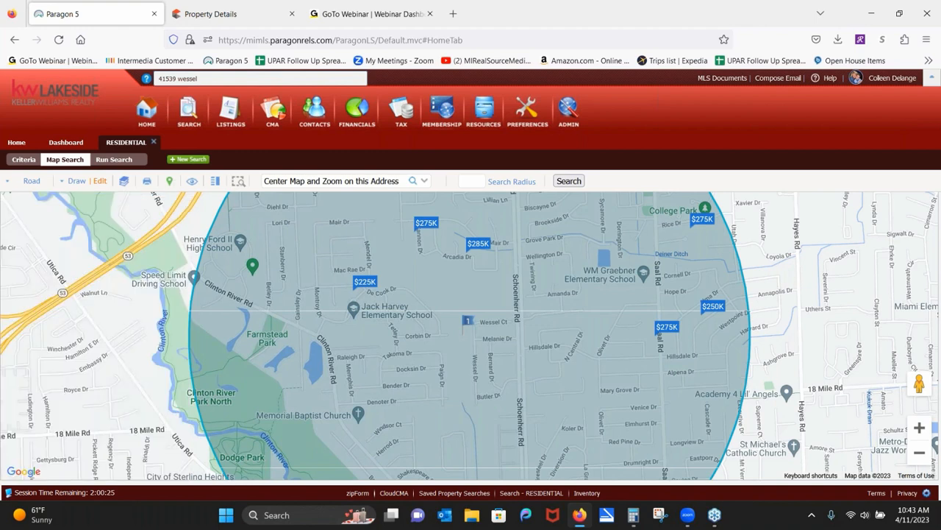
pyautogui.click(100, 182)
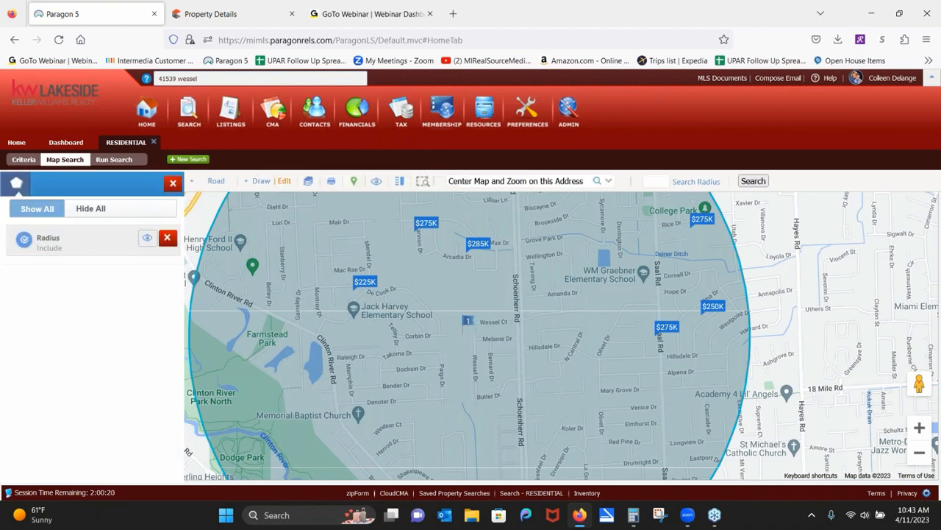
pyautogui.click(94, 243)
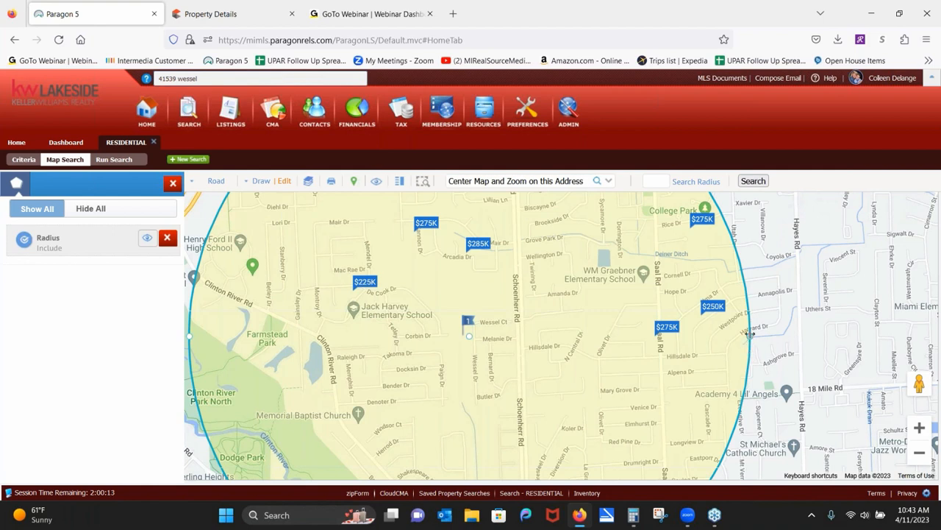
pyautogui.moveTo(749, 333); pyautogui.dragTo(769, 333)
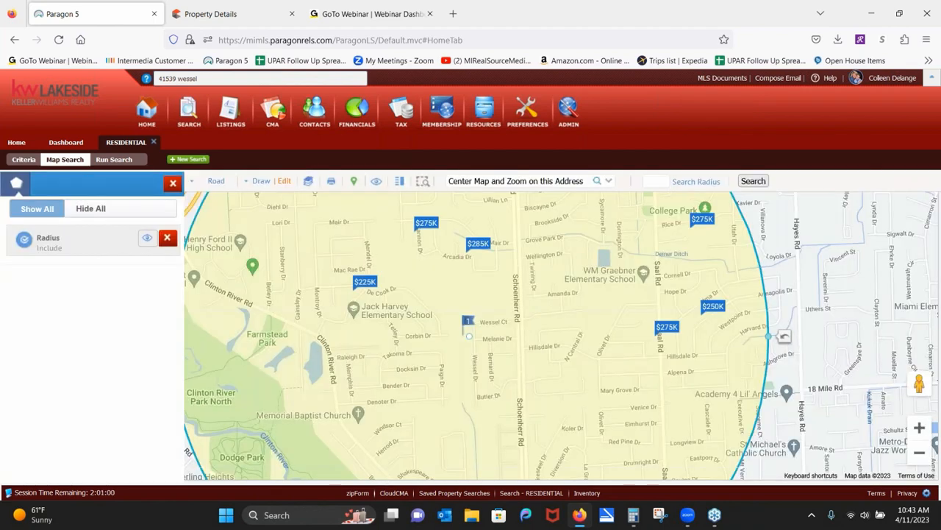
pyautogui.moveTo(768, 336); pyautogui.dragTo(789, 335)
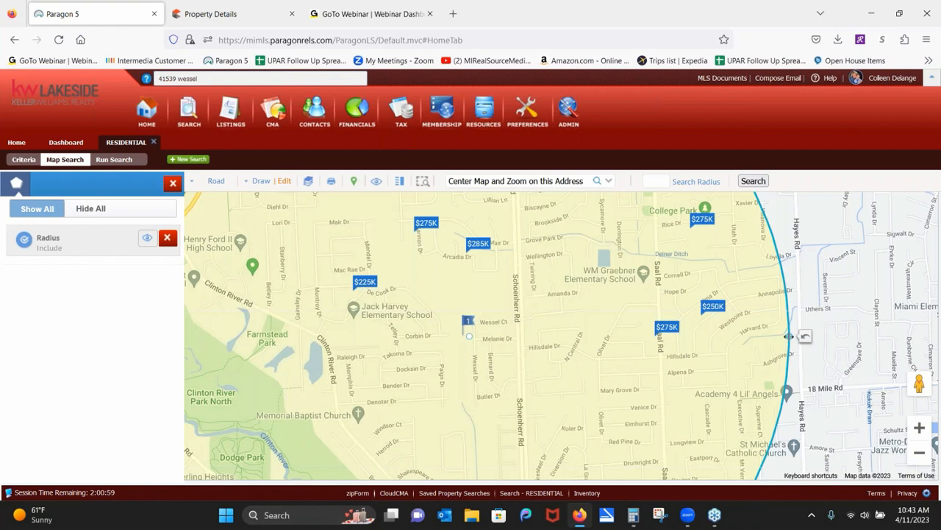
pyautogui.moveTo(789, 335); pyautogui.dragTo(800, 336)
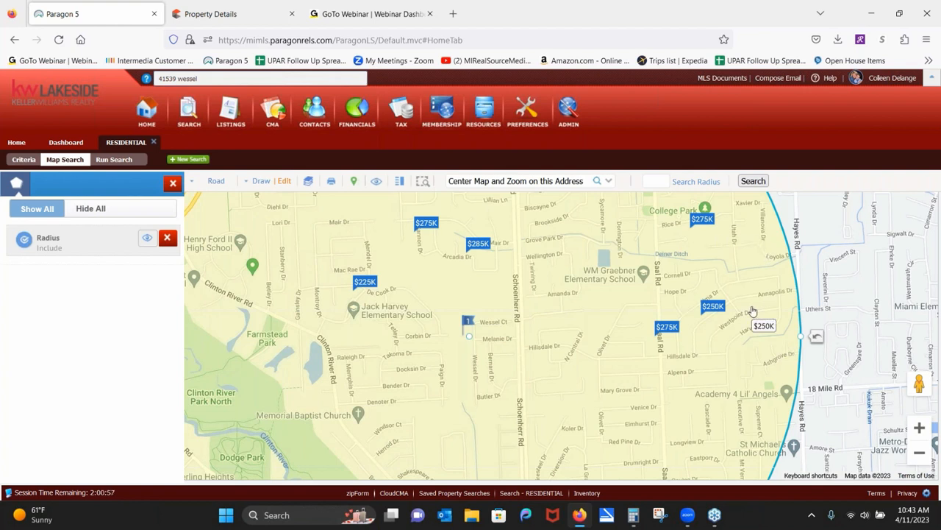
pyautogui.click(94, 245)
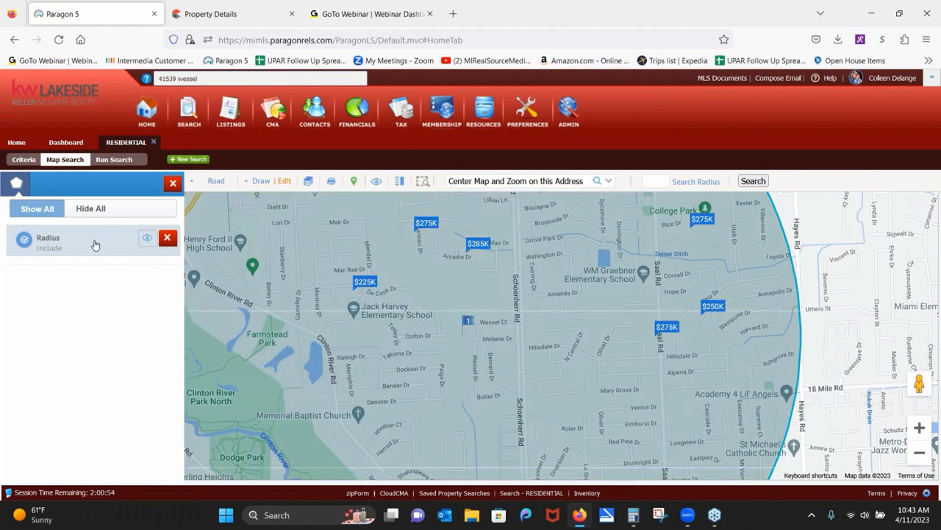
pyautogui.click(171, 184)
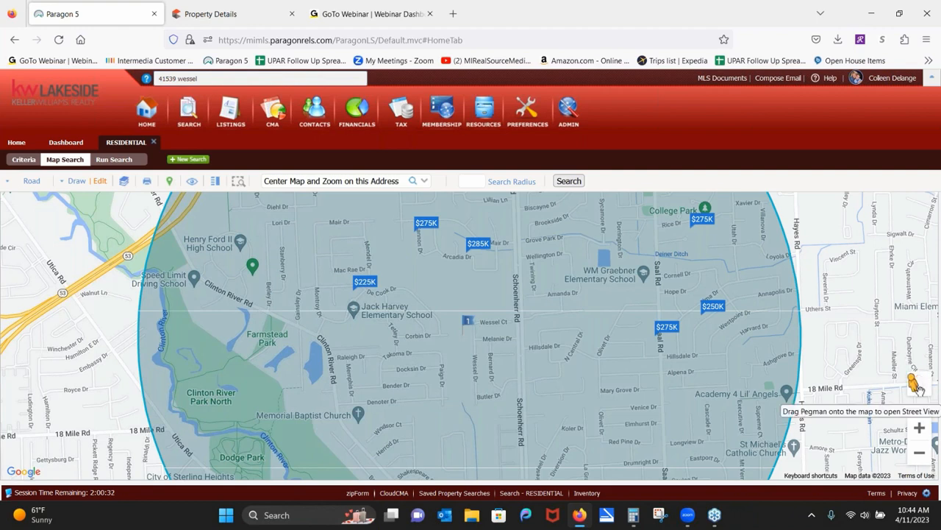
pyautogui.moveTo(916, 388)
pyautogui.mouseDown()
pyautogui.moveTo(478, 340)
pyautogui.moveTo(466, 350)
pyautogui.moveTo(473, 340)
pyautogui.mouseUp()
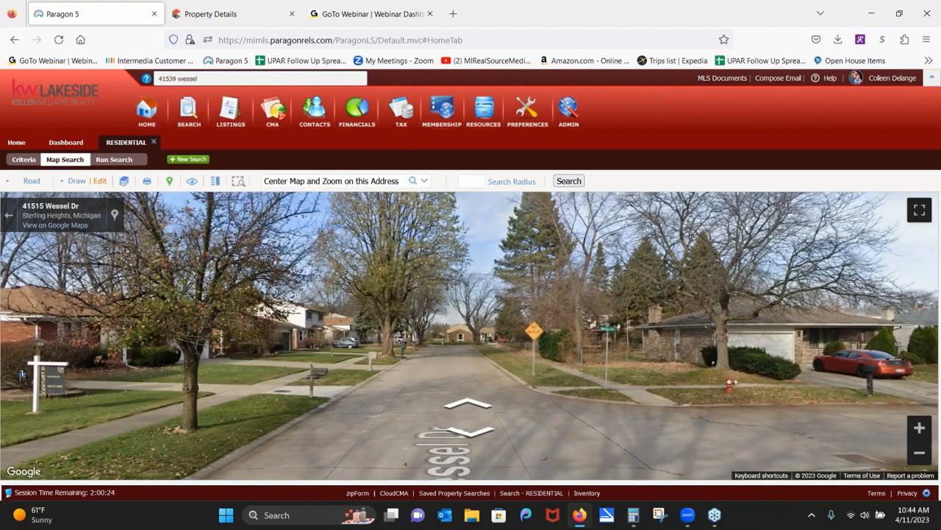
pyautogui.click(465, 338)
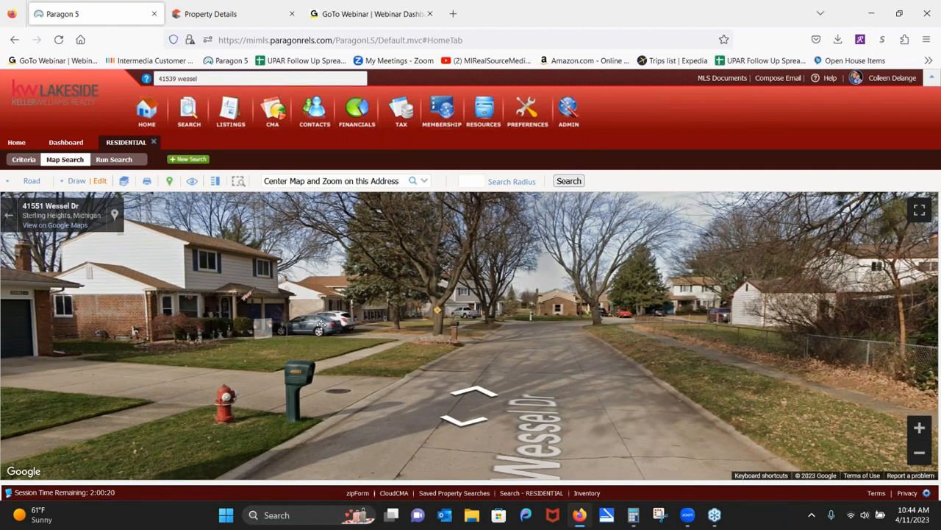
pyautogui.moveTo(322, 324); pyautogui.dragTo(666, 327)
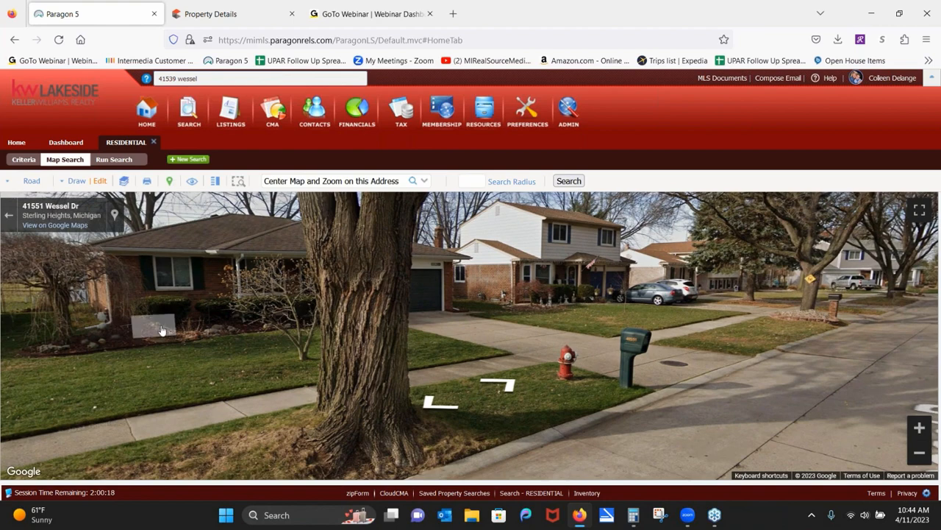
pyautogui.moveTo(163, 331); pyautogui.dragTo(565, 278)
pyautogui.click(434, 287)
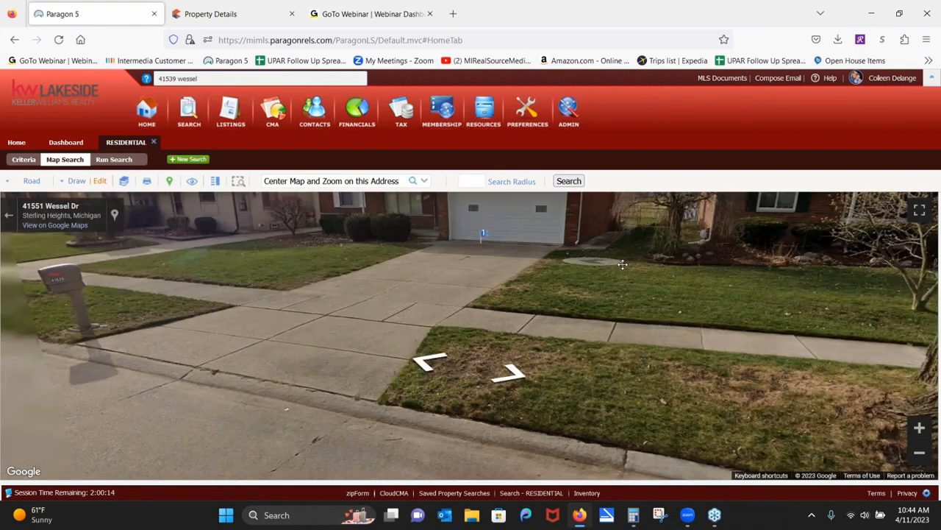
pyautogui.click(617, 296)
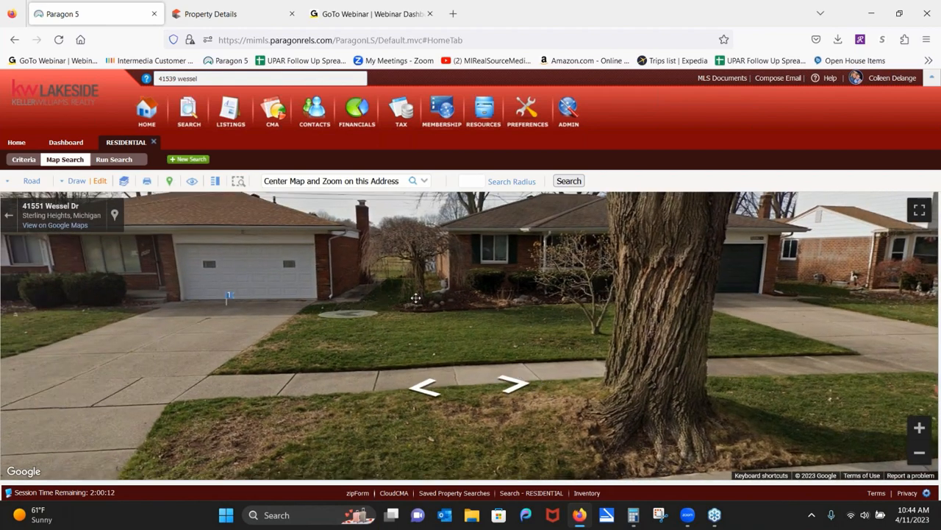
pyautogui.click(416, 298)
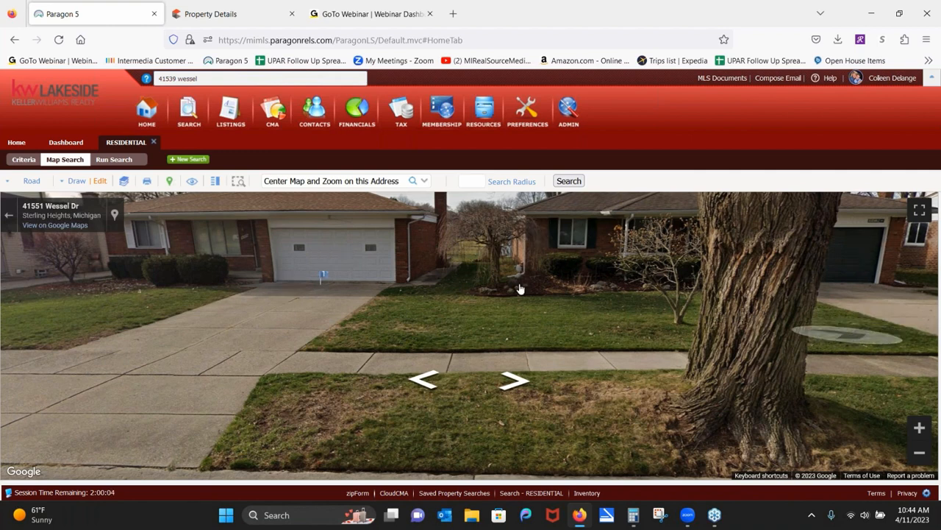
pyautogui.click(90, 324)
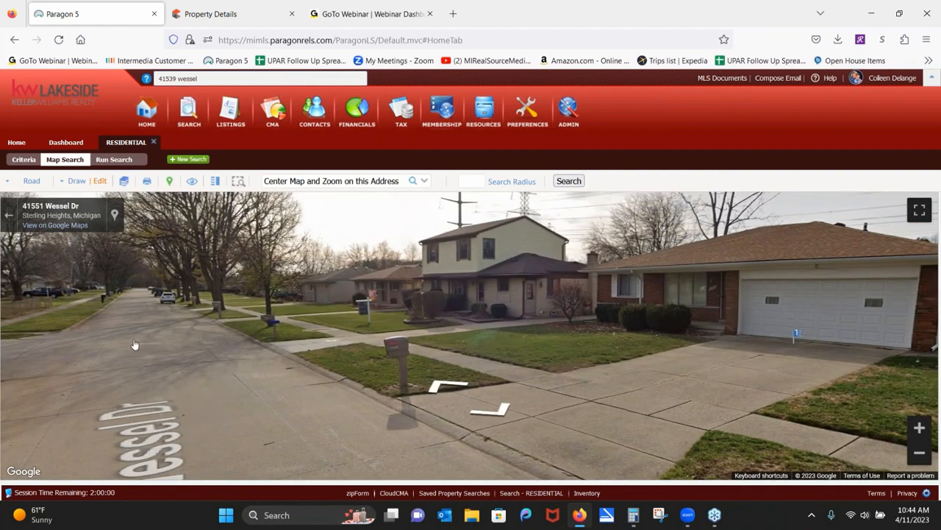
pyautogui.click(123, 300)
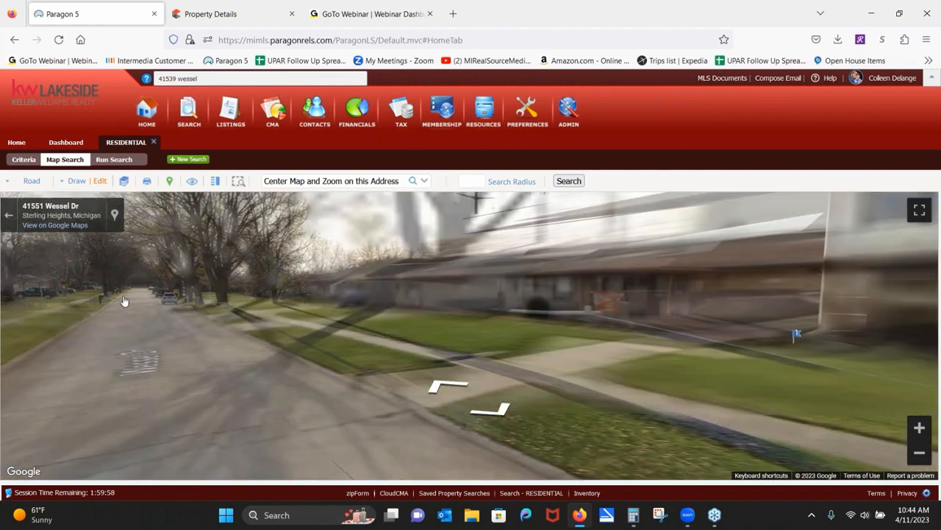
pyautogui.moveTo(231, 256); pyautogui.dragTo(122, 388)
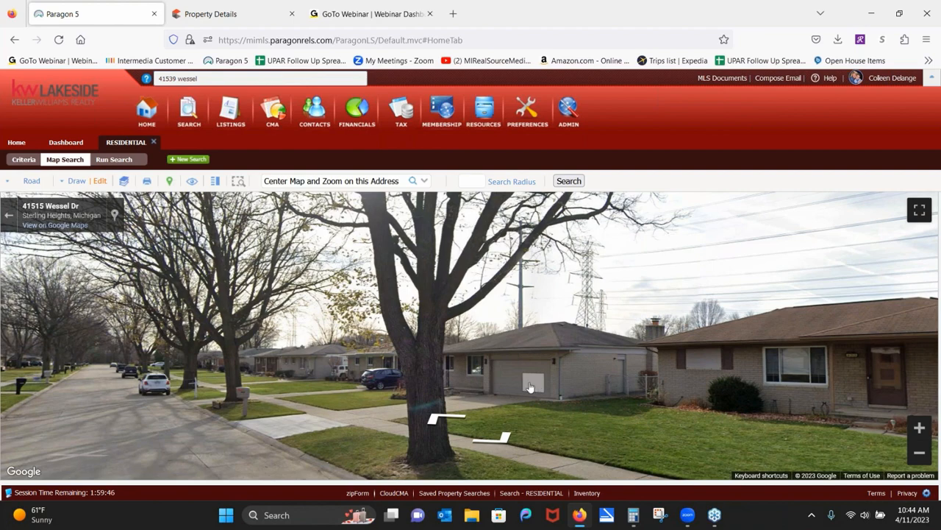
pyautogui.click(11, 215)
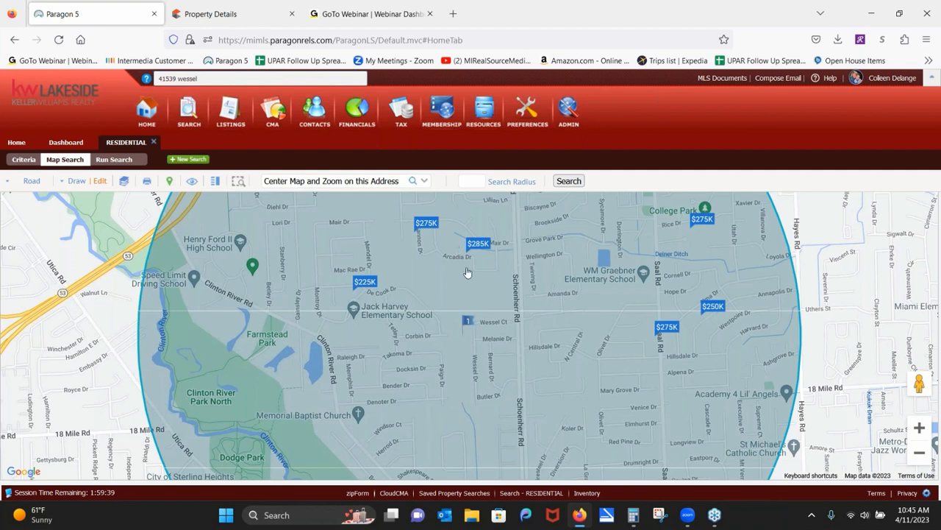
# Zoom the map out one level so the entire radius circle shows with clustered listings.
pyautogui.click(920, 453)
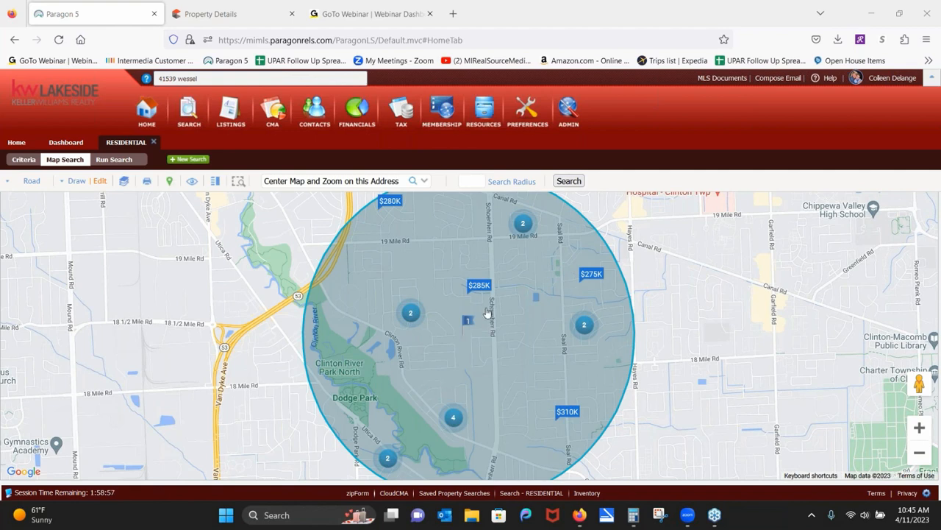
pyautogui.moveTo(474, 307)
# Draw a five-corner polygon search area over Clinton River Park North.
pyautogui.click(75, 183)
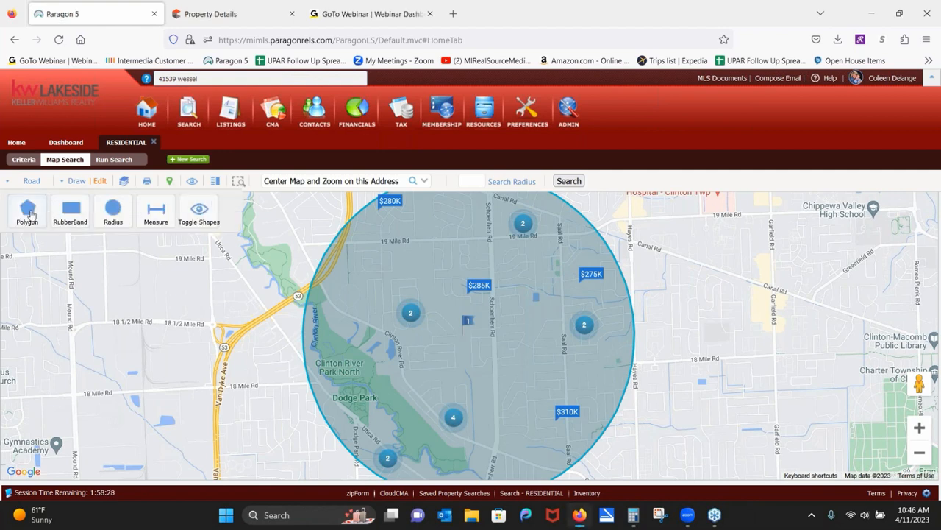
pyautogui.click(28, 213)
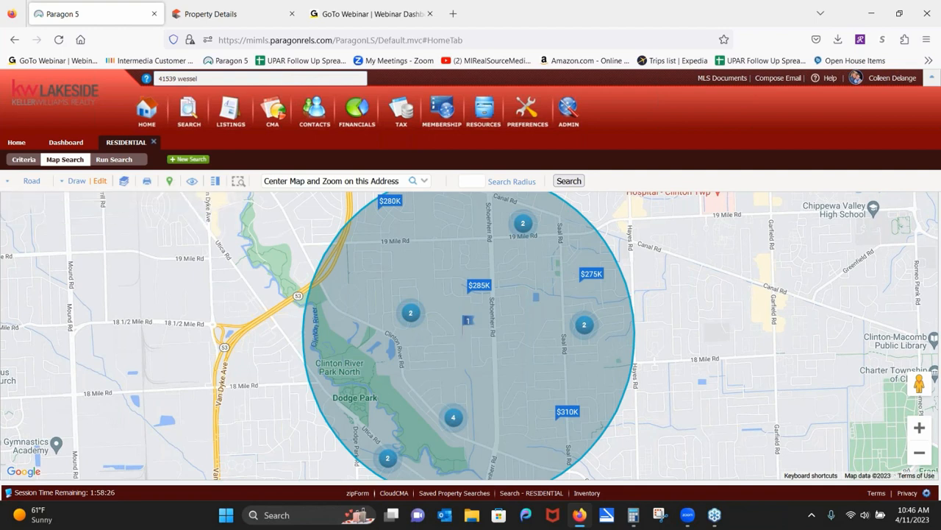
pyautogui.click(327, 304)
pyautogui.click(472, 394)
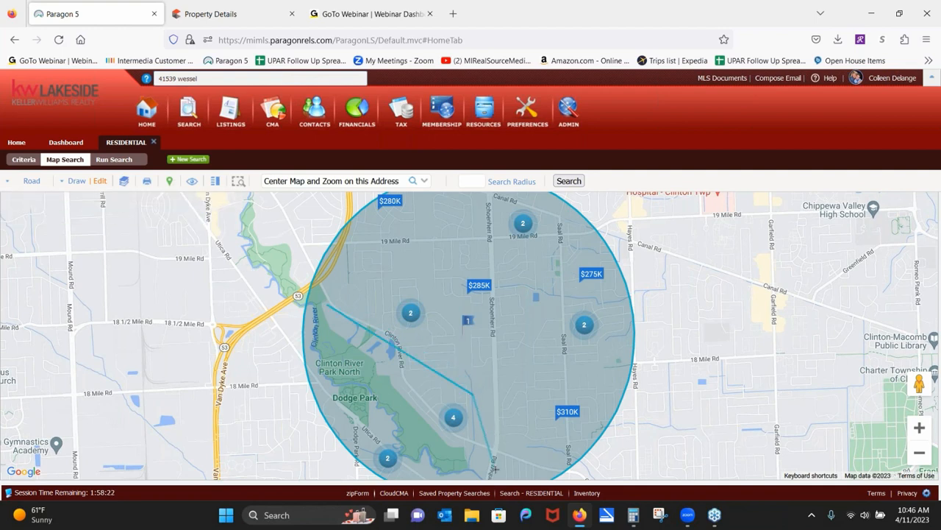
pyautogui.click(493, 469)
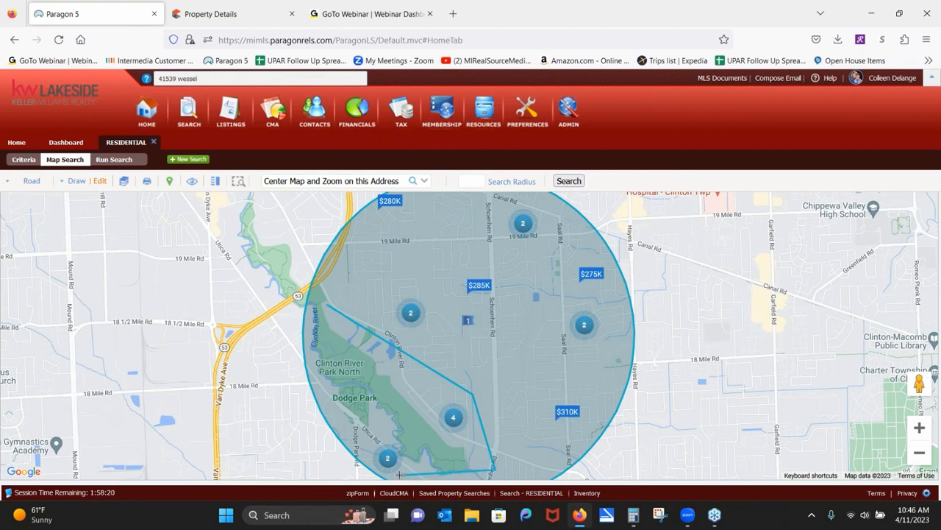
pyautogui.click(376, 468)
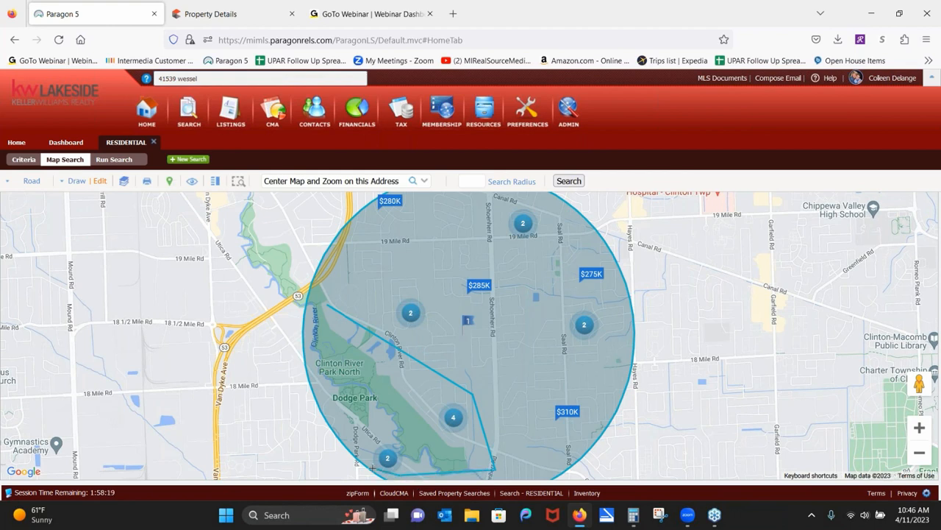
pyautogui.click(332, 428)
pyautogui.click(328, 305)
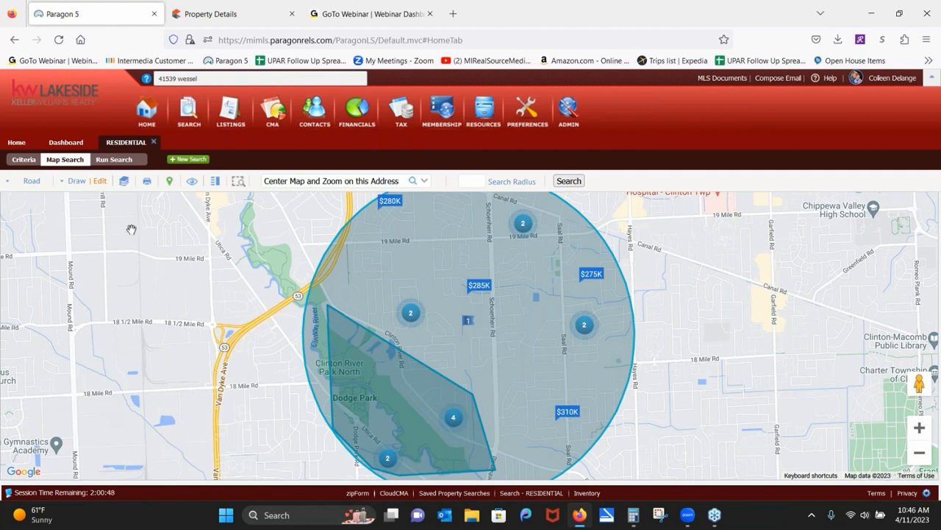
# Switch the polygon to Exclude, then delete it so only the Radius remains.
pyautogui.click(100, 182)
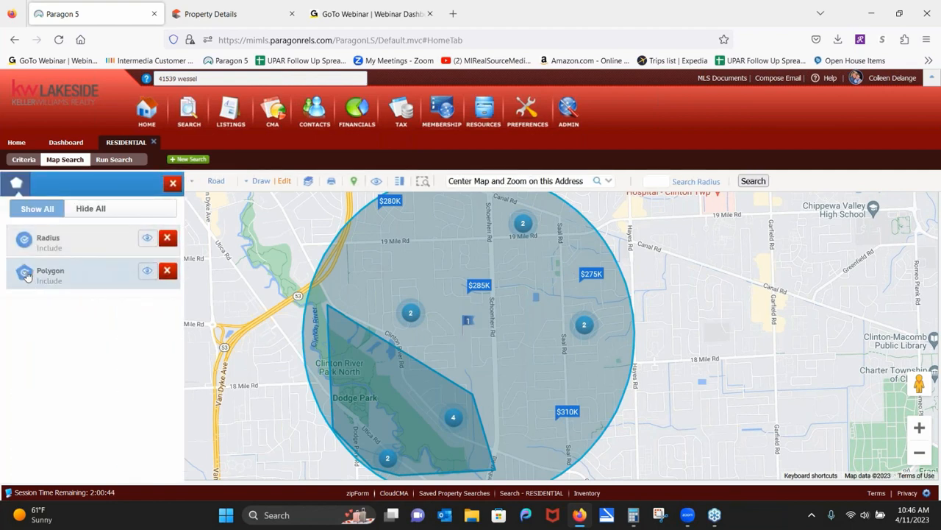
pyautogui.click(24, 274)
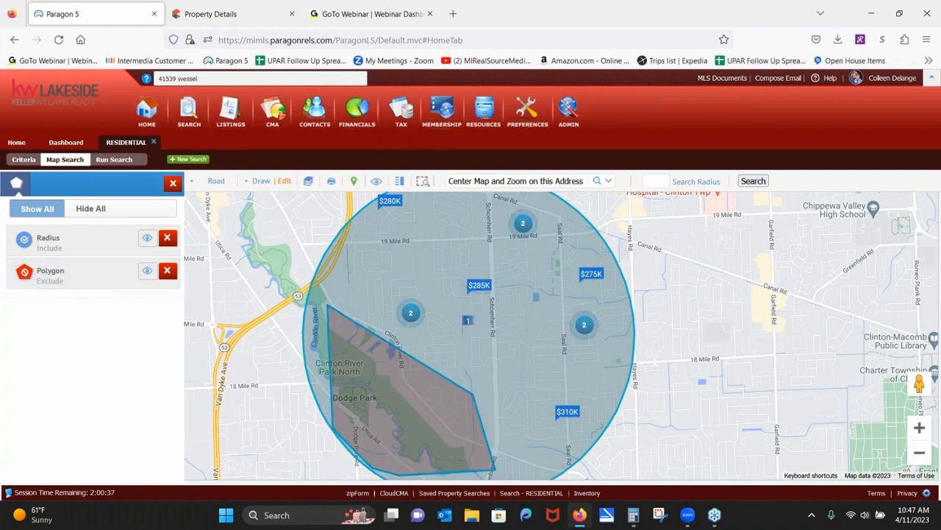
pyautogui.click(167, 270)
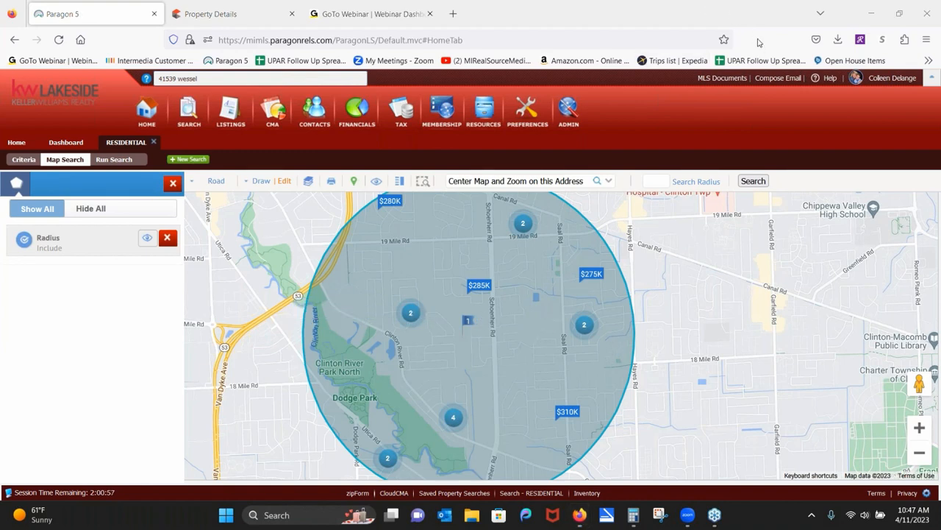
# Zoom in two levels and turn on the Parcel Lines map layer.
pyautogui.click(919, 427)
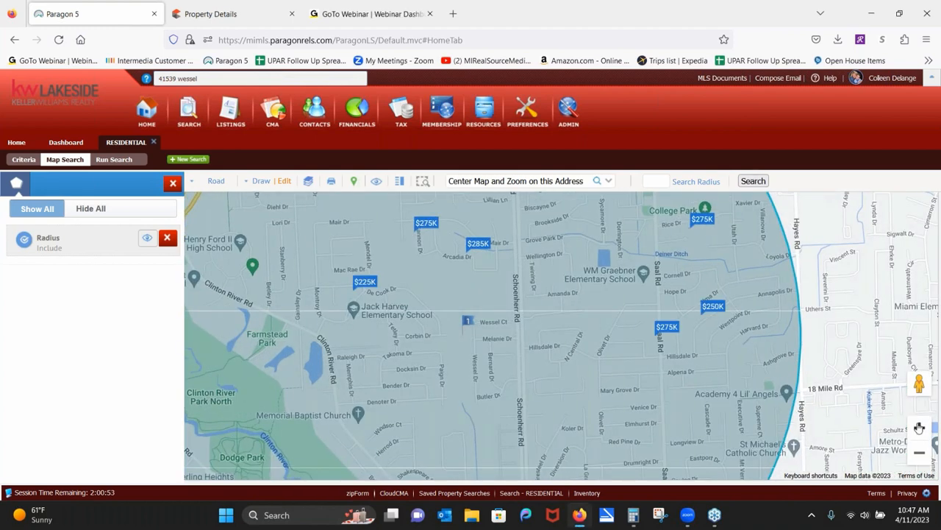
pyautogui.click(919, 427)
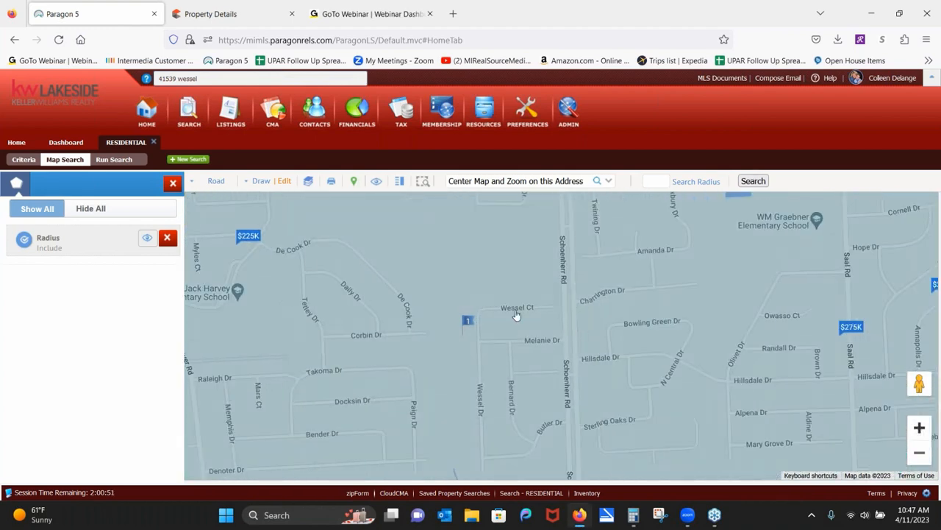
pyautogui.click(178, 184)
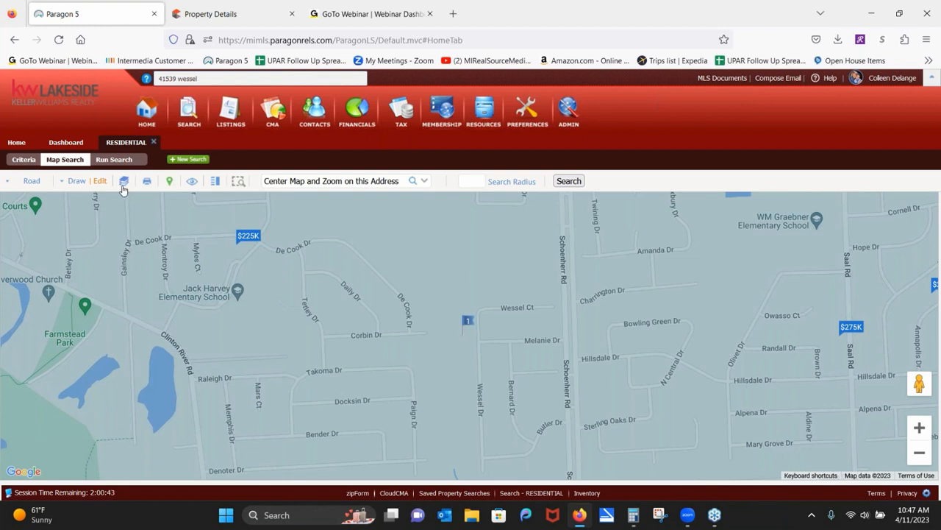
pyautogui.click(123, 184)
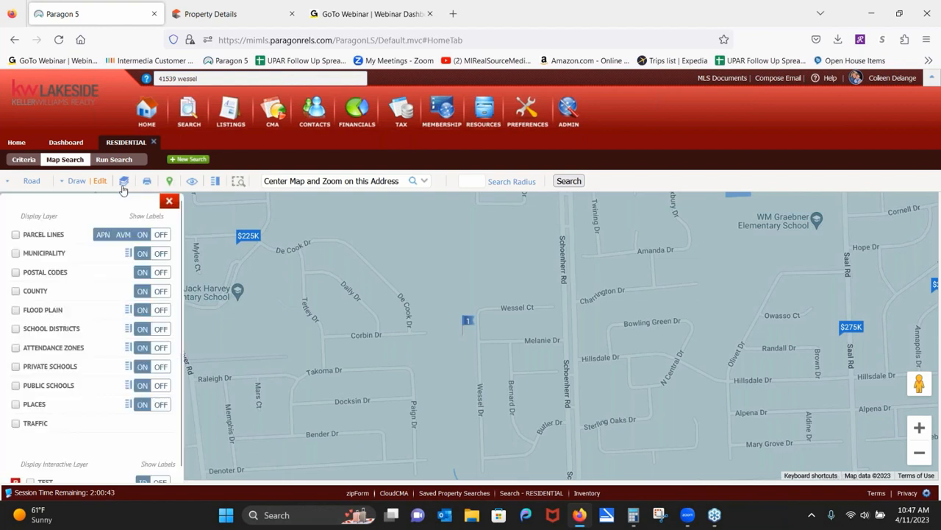
pyautogui.click(16, 235)
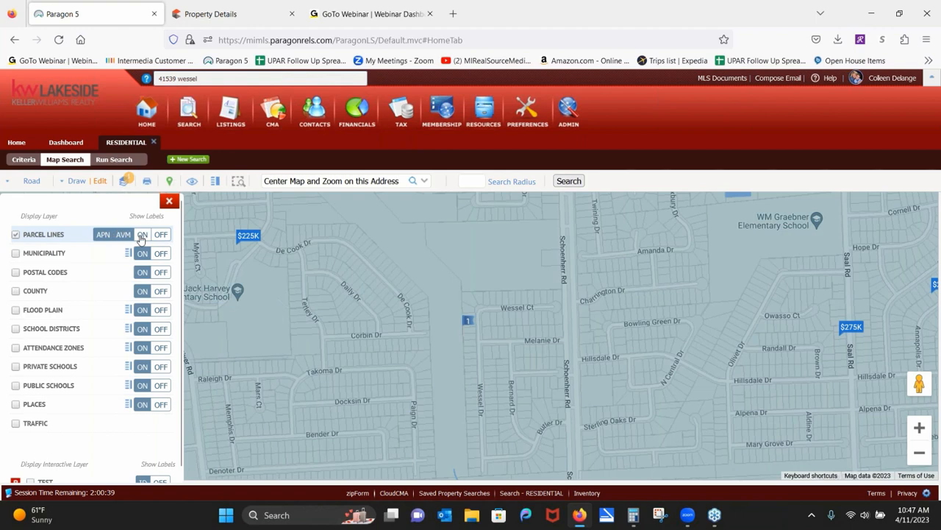
pyautogui.click(919, 426)
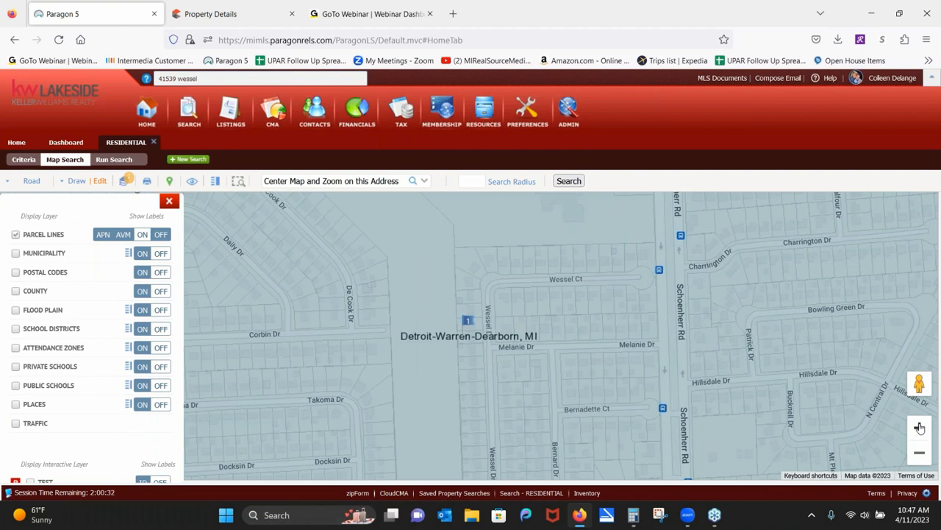
pyautogui.click(920, 427)
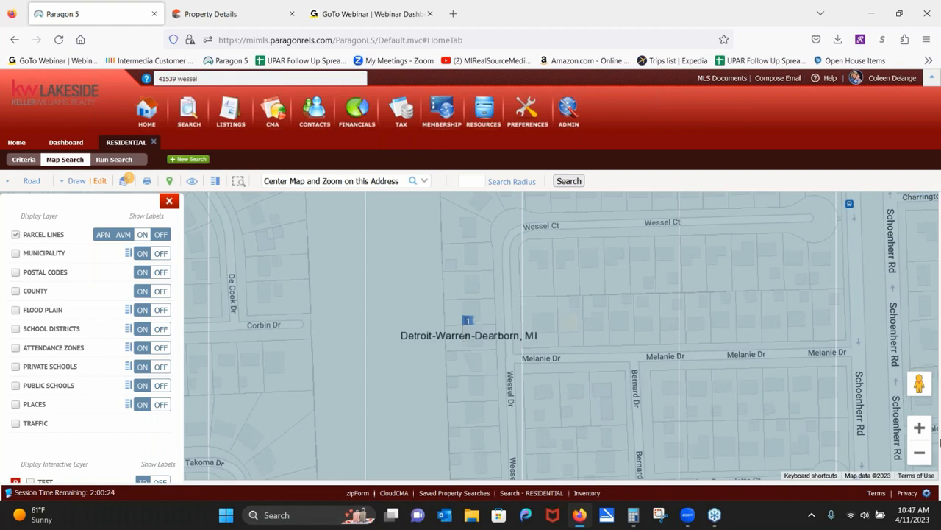
pyautogui.click(919, 428)
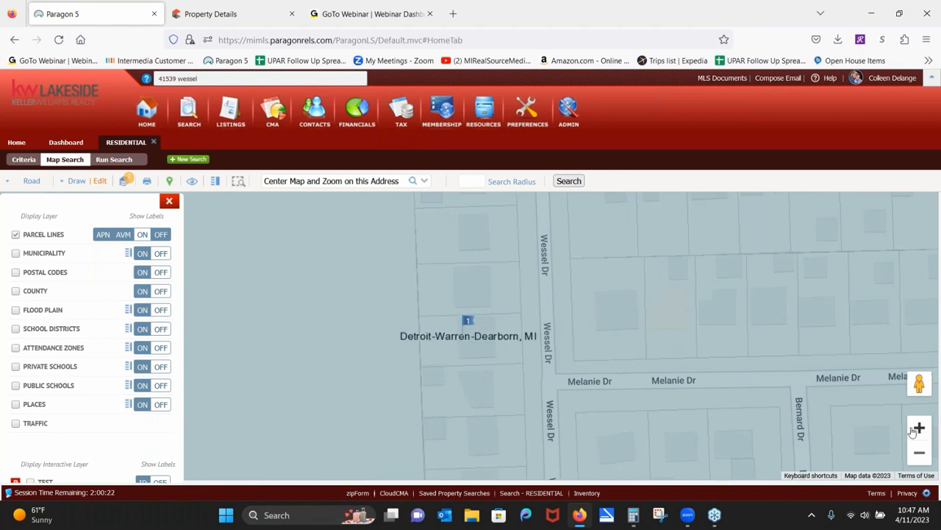
pyautogui.click(493, 350)
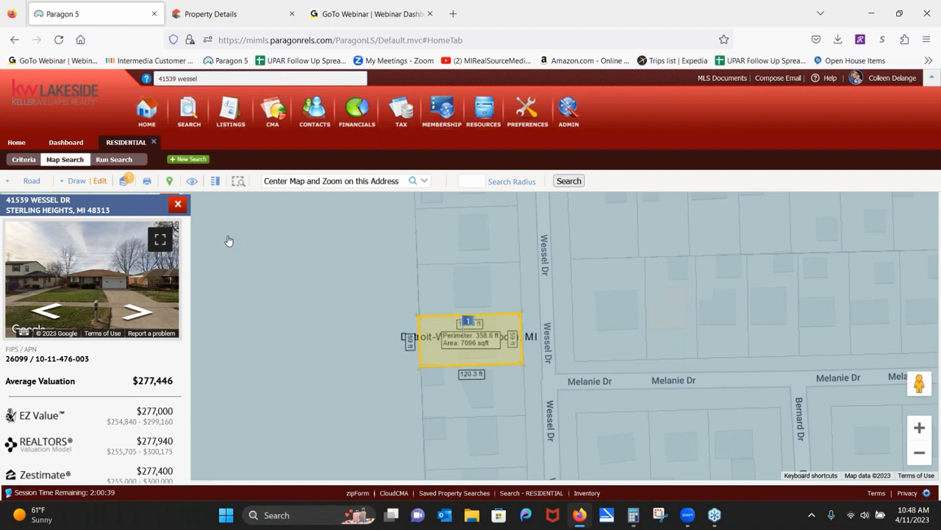
pyautogui.click(177, 205)
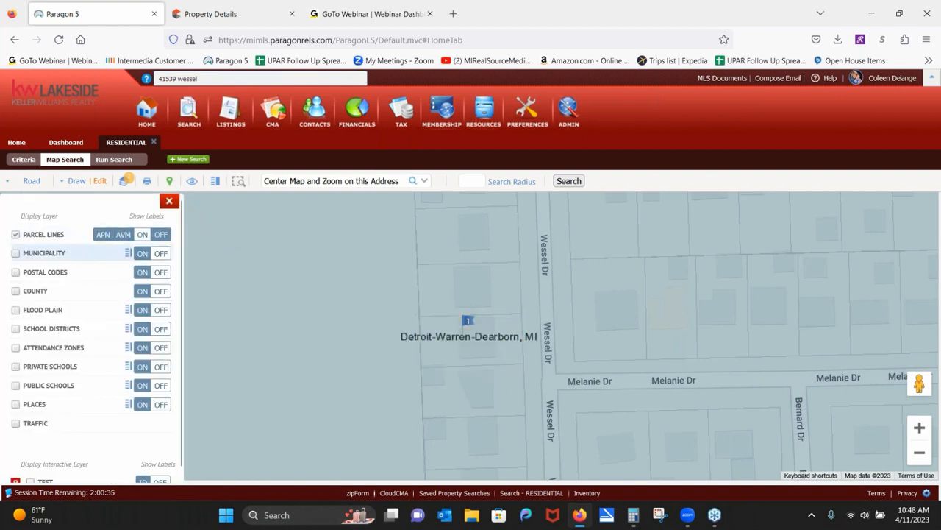
# Turn off Parcel Lines, zoom out to the full radius, and run the search.
pyautogui.click(16, 235)
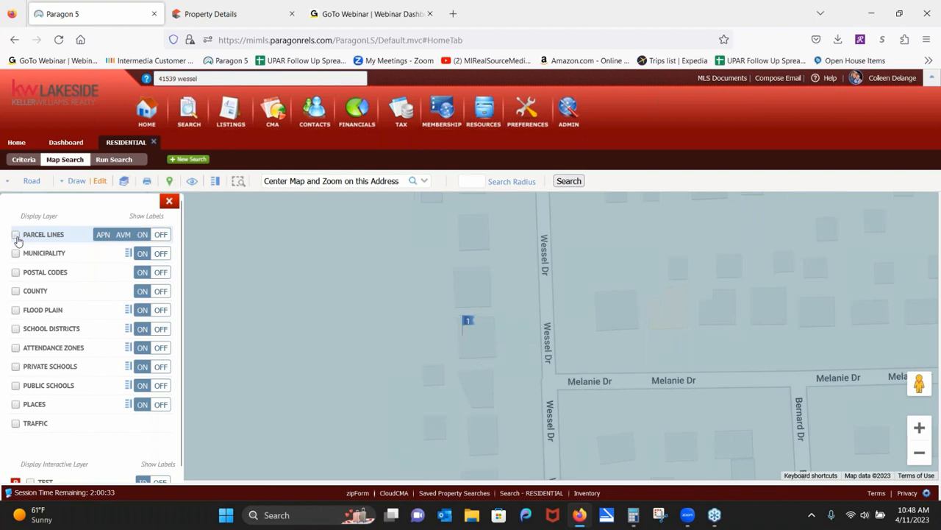
pyautogui.click(169, 201)
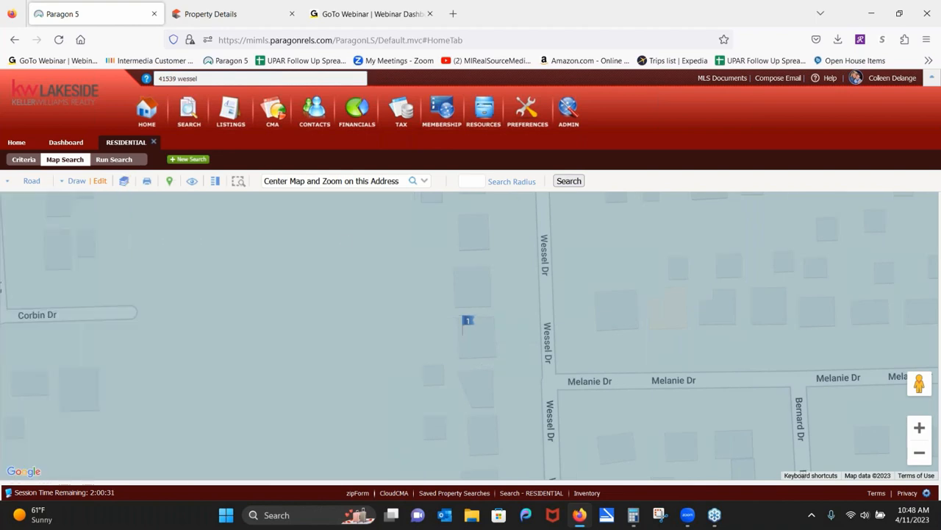
pyautogui.click(919, 453)
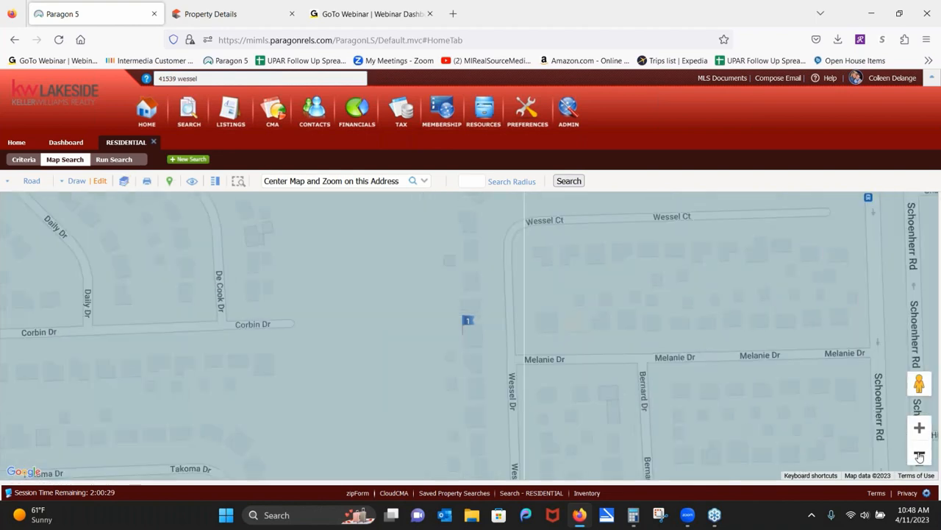
pyautogui.click(919, 454)
pyautogui.click(920, 454)
pyautogui.click(919, 454)
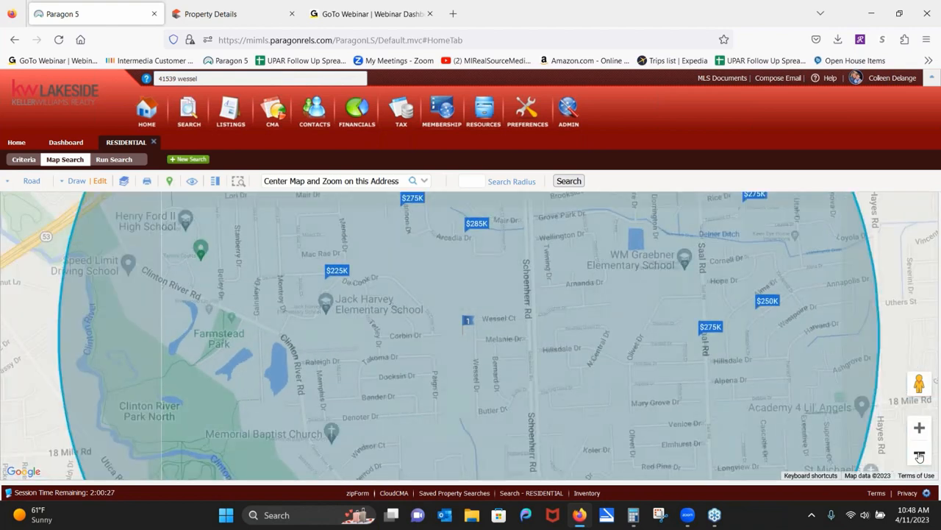
pyautogui.click(919, 455)
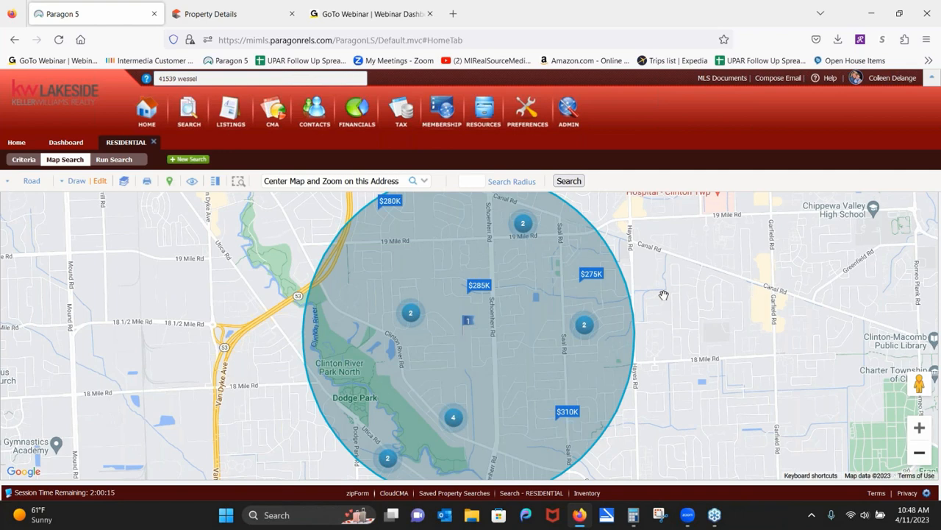
pyautogui.click(114, 160)
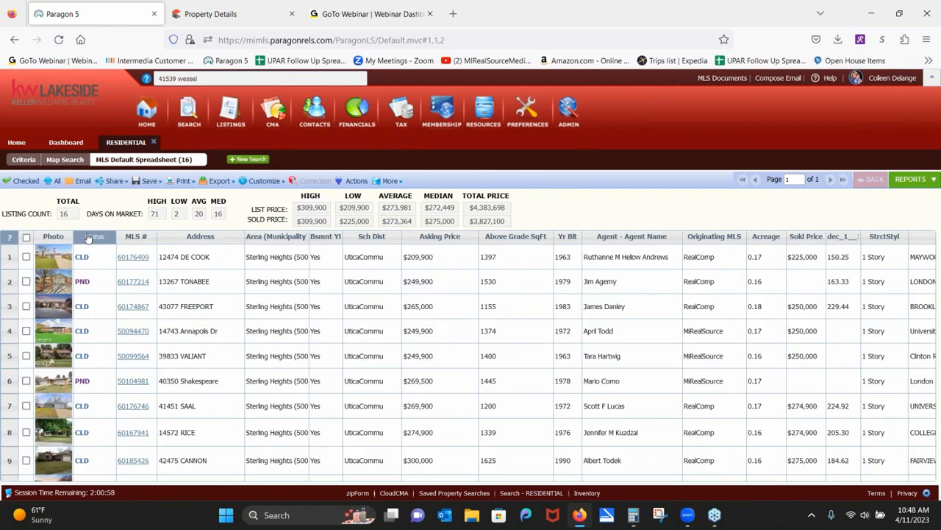
# Sort the 16 results by status with pending listings at the top.
pyautogui.click(88, 237)
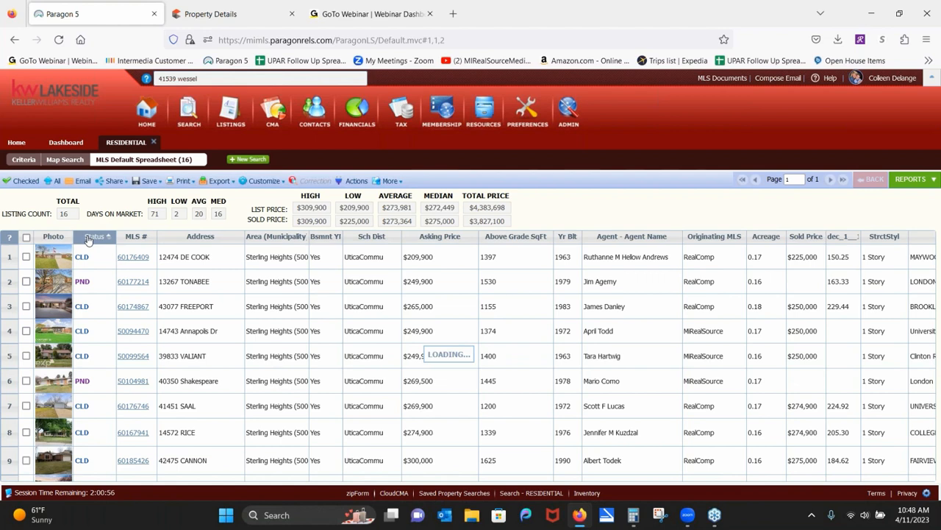
pyautogui.click(133, 344)
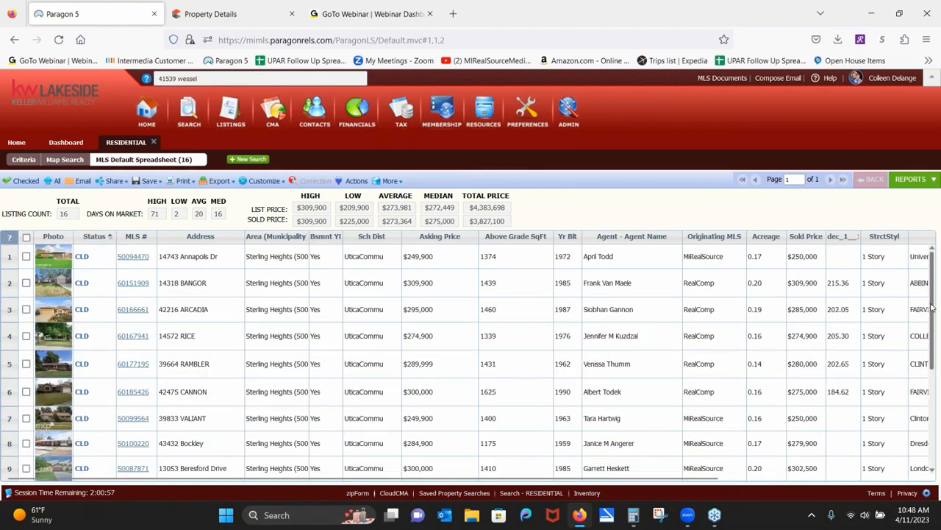
pyautogui.rightClick(882, 241)
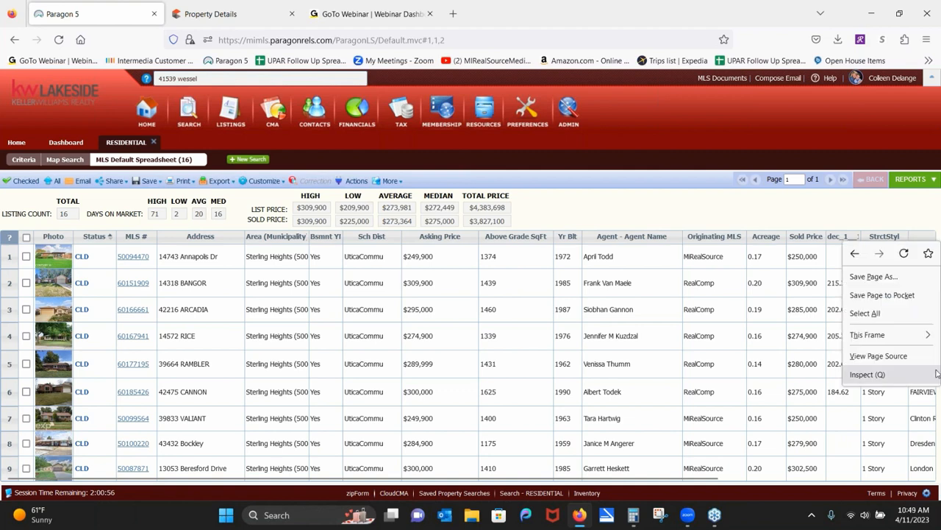
pyautogui.click(861, 217)
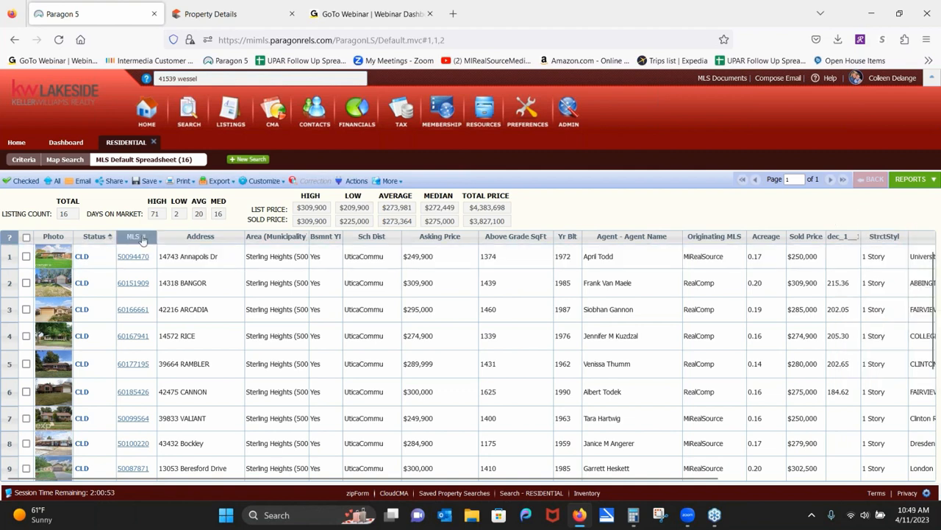
pyautogui.click(102, 238)
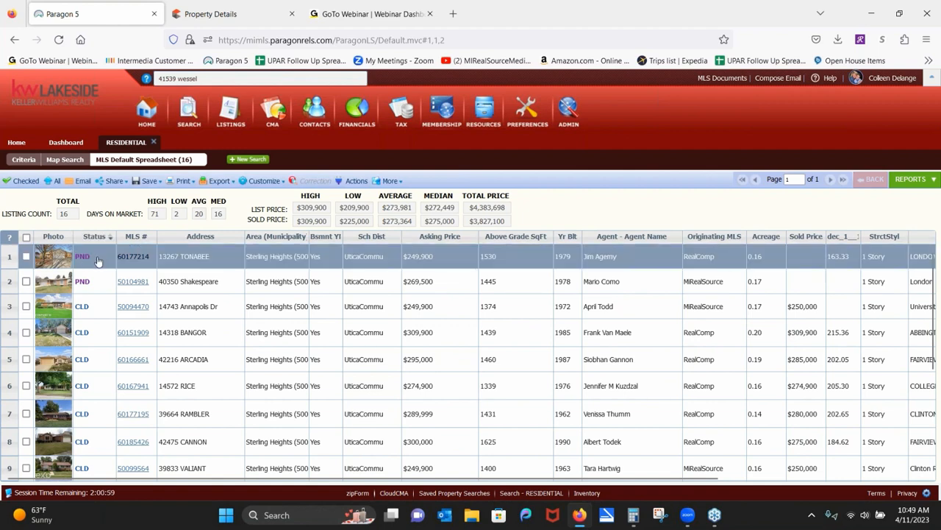
pyautogui.click(27, 256)
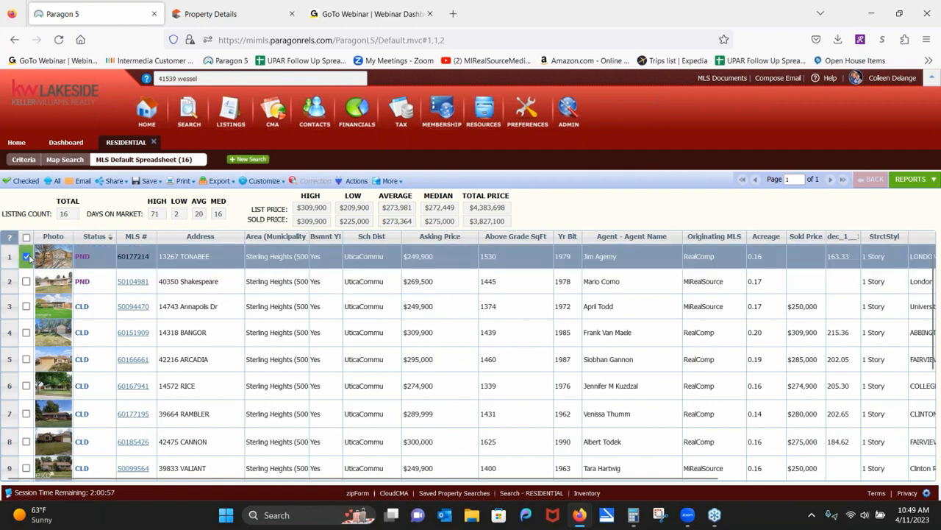
pyautogui.click(26, 281)
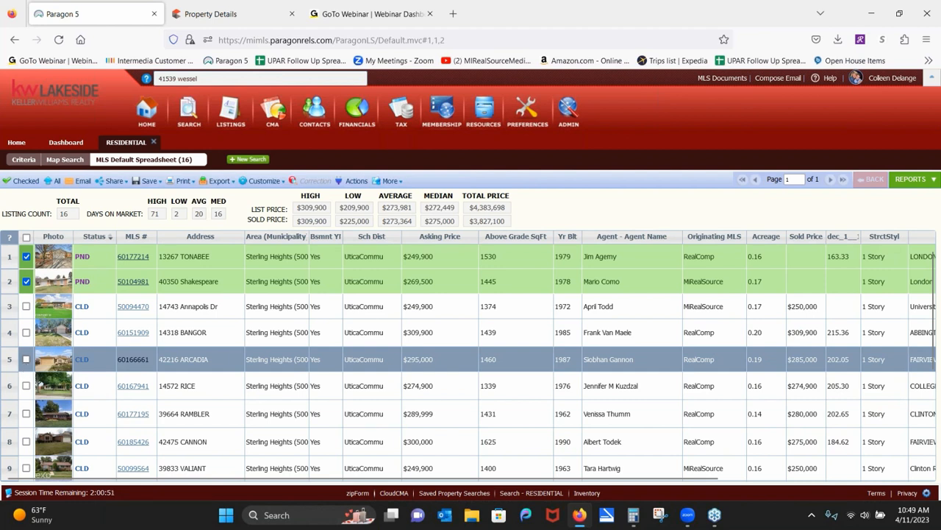
pyautogui.click(26, 360)
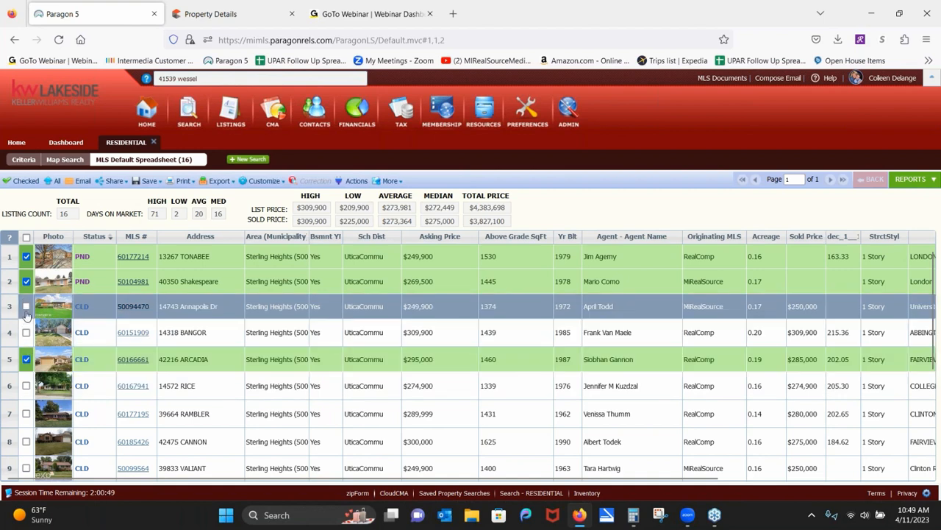
pyautogui.click(25, 307)
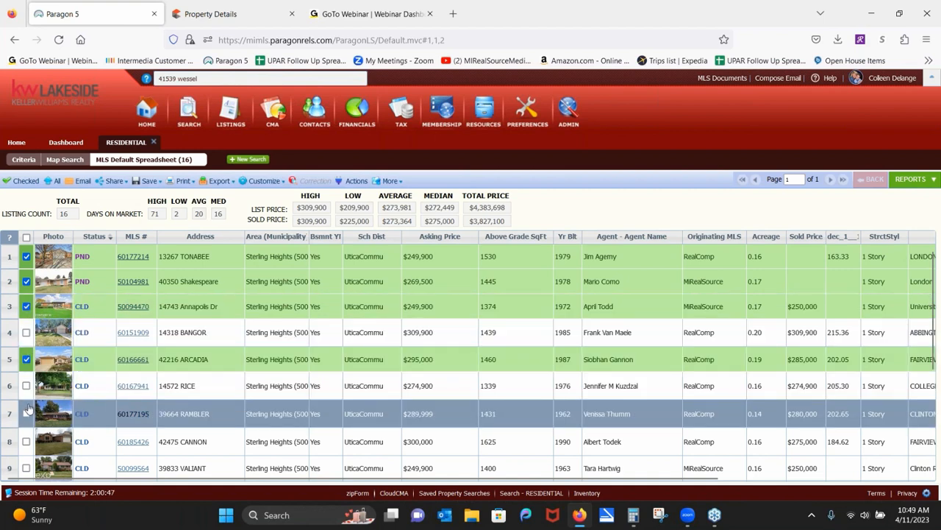
pyautogui.click(26, 386)
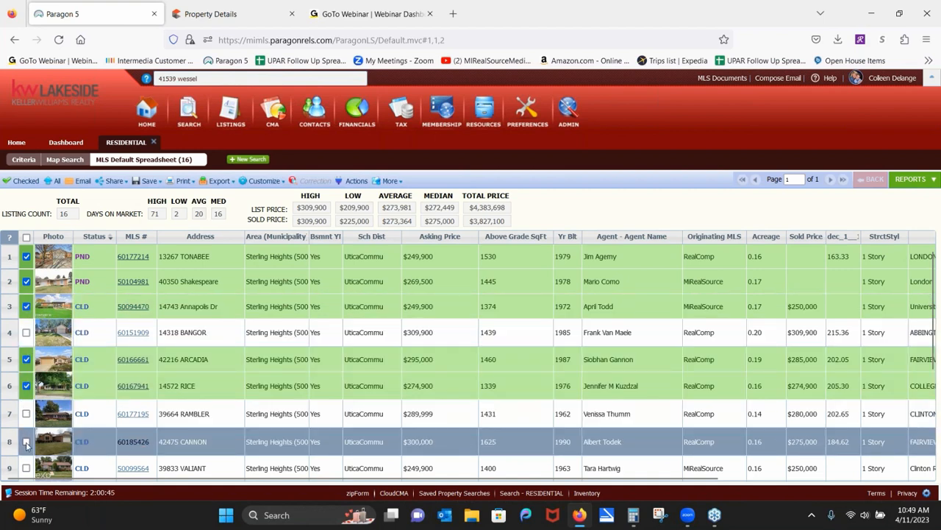
pyautogui.click(27, 443)
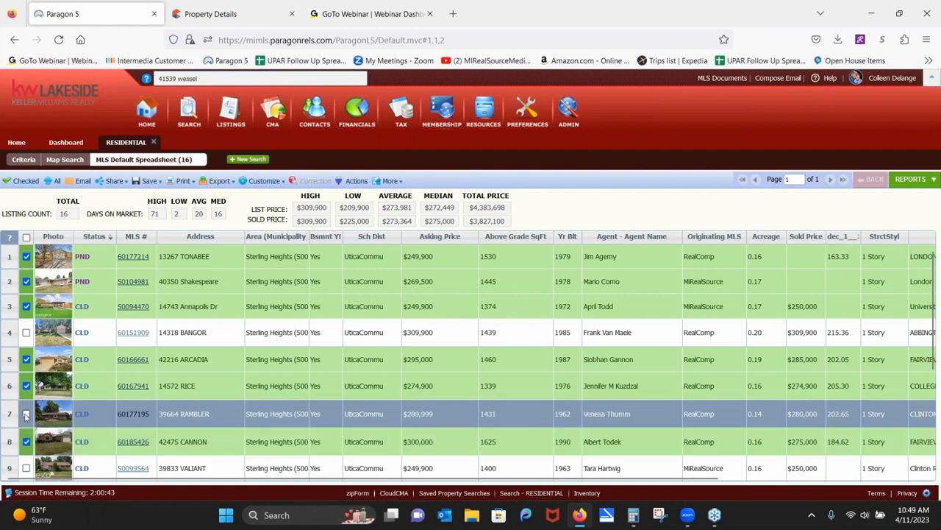
pyautogui.click(26, 415)
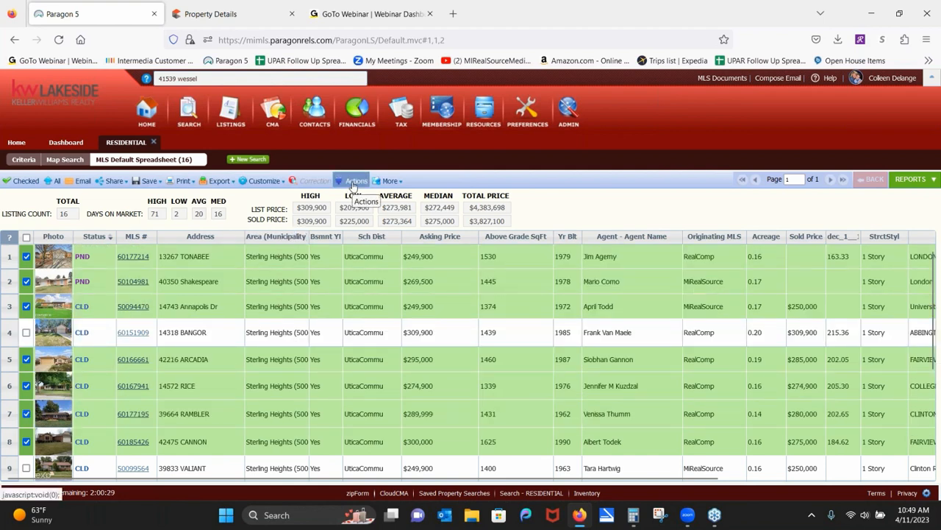
# Show only the seven checked listings and send them to Cloud CMA: CMA.
pyautogui.click(353, 184)
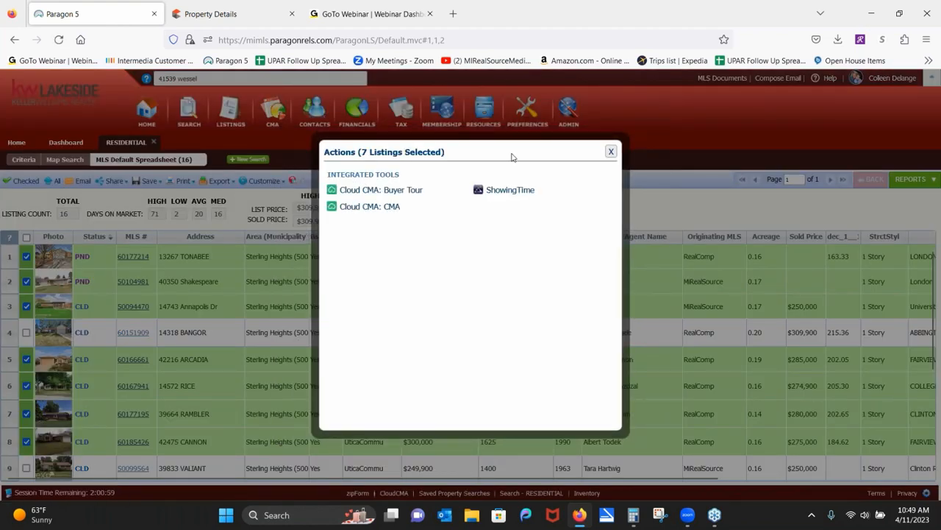
pyautogui.click(611, 152)
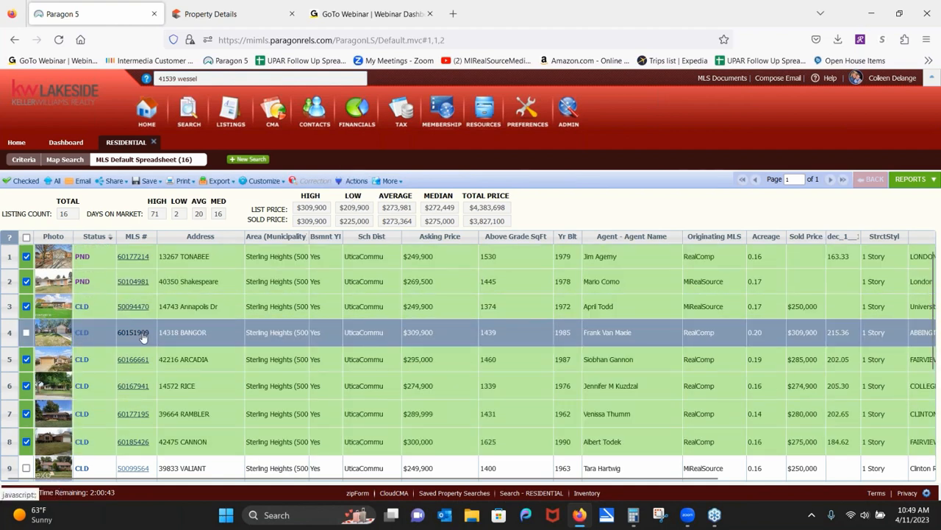
pyautogui.click(24, 181)
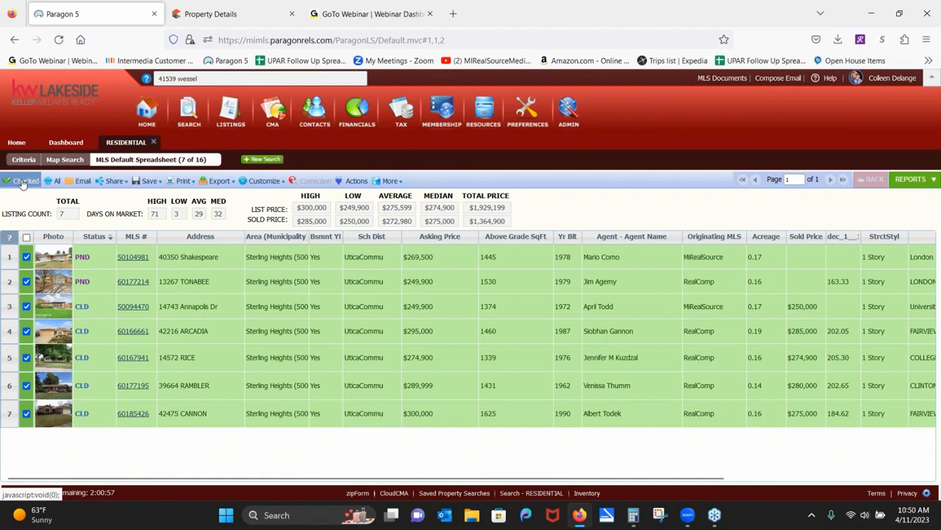
pyautogui.click(356, 180)
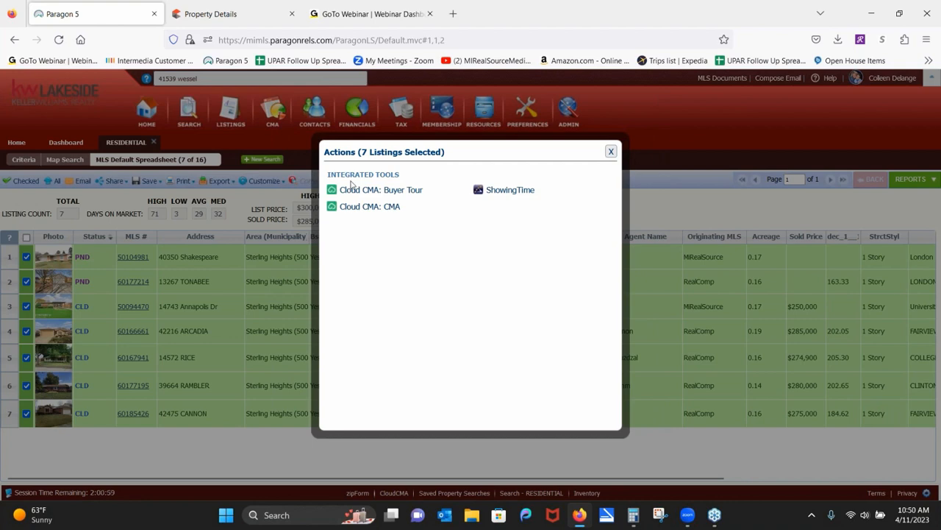
pyautogui.click(386, 214)
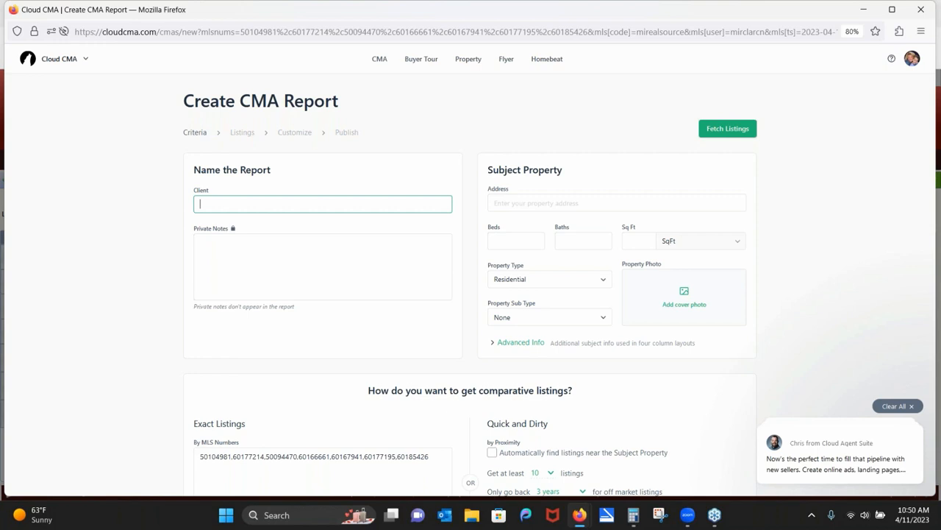
pyautogui.write('Sally Seller')
pyautogui.rightClick(568, 205)
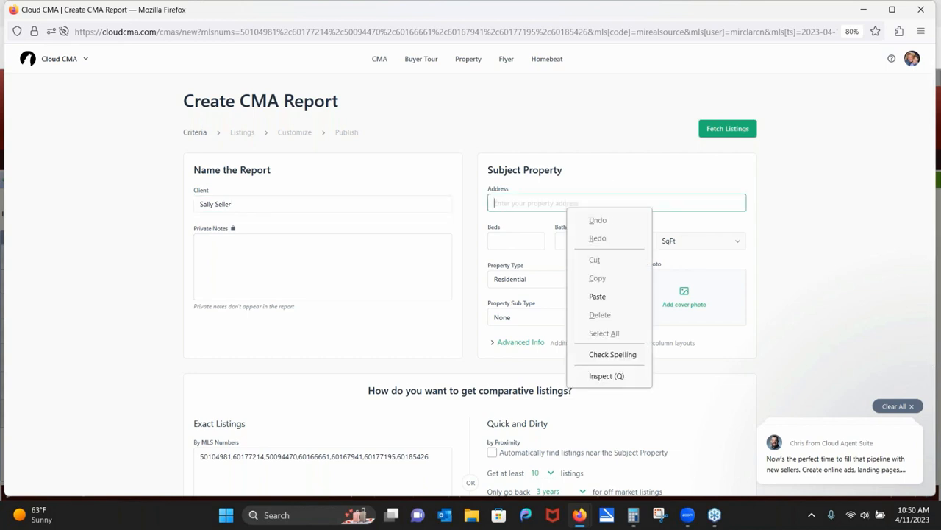
pyautogui.press('Escape')
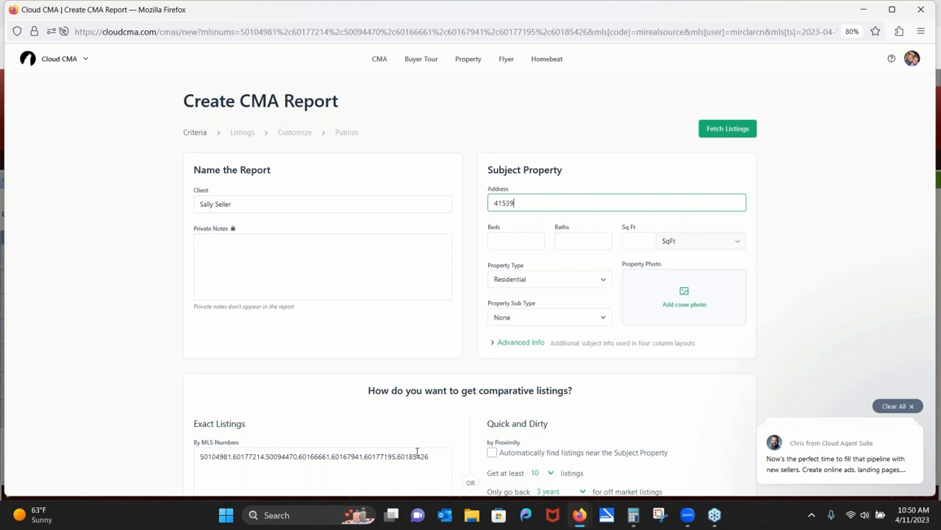
pyautogui.moveTo(445, 456); pyautogui.dragTo(261, 457)
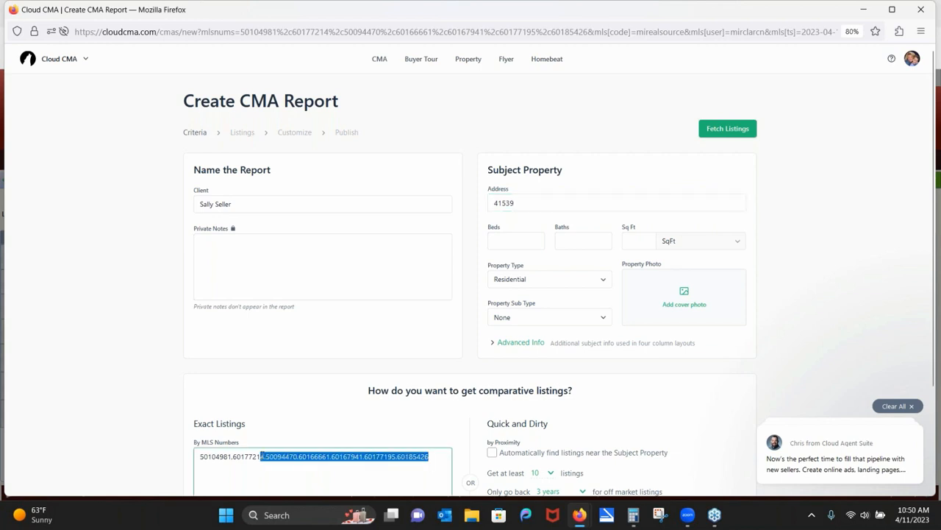
pyautogui.click(309, 440)
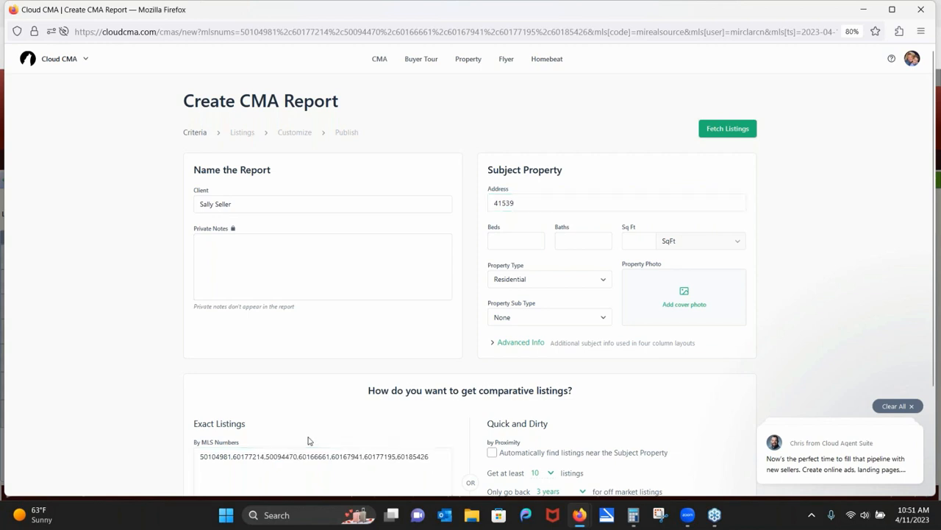
pyautogui.click(545, 203)
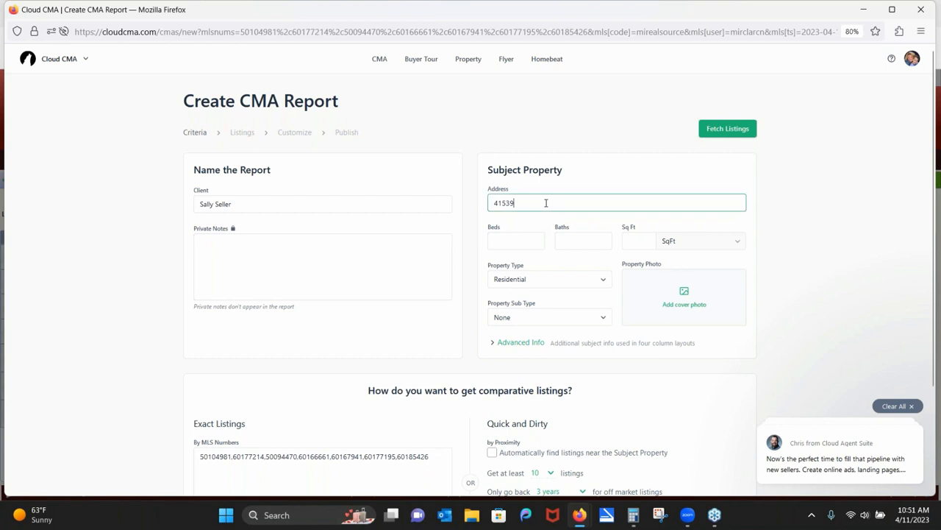
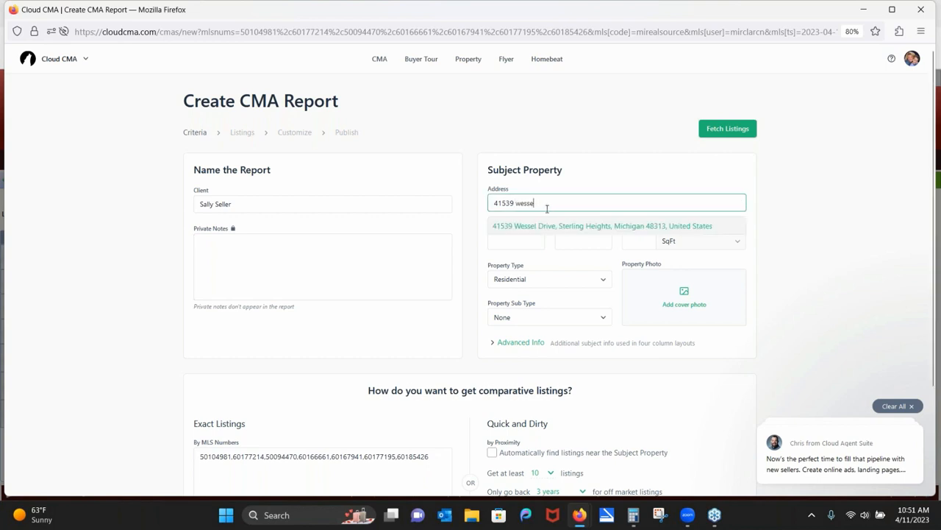
pyautogui.click(540, 228)
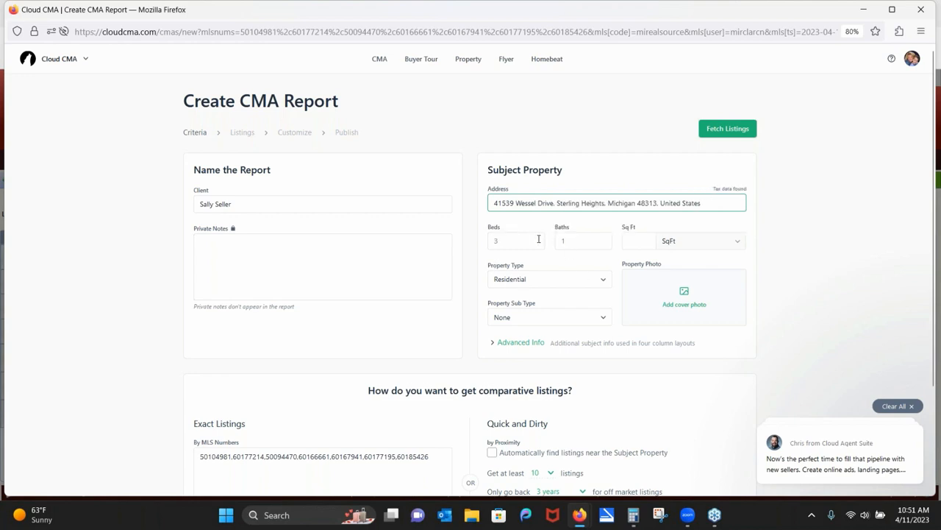
pyautogui.click(629, 237)
pyautogui.write('13')
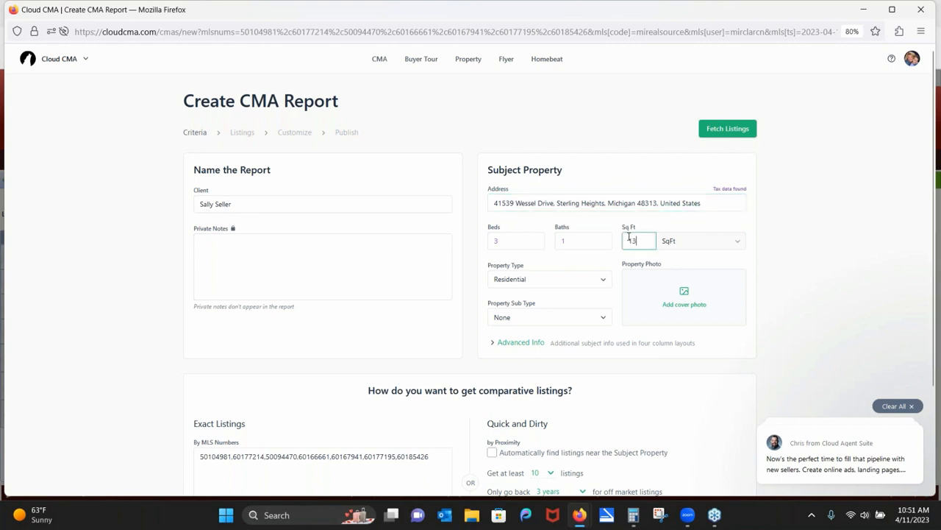
pyautogui.write('61')
pyautogui.click(691, 305)
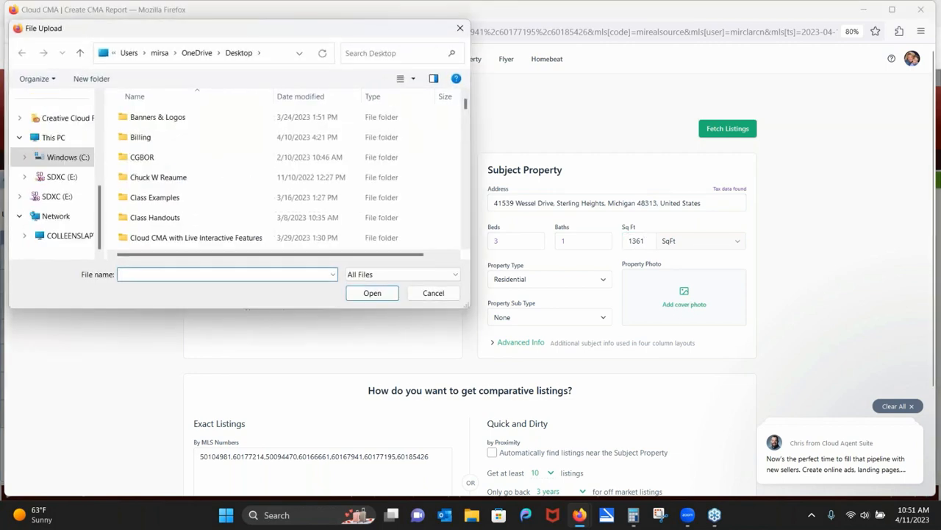
# Upload Class Example Photo.JPG as the cover photo, cropping off its bottom date stamp.
pyautogui.write('cl')
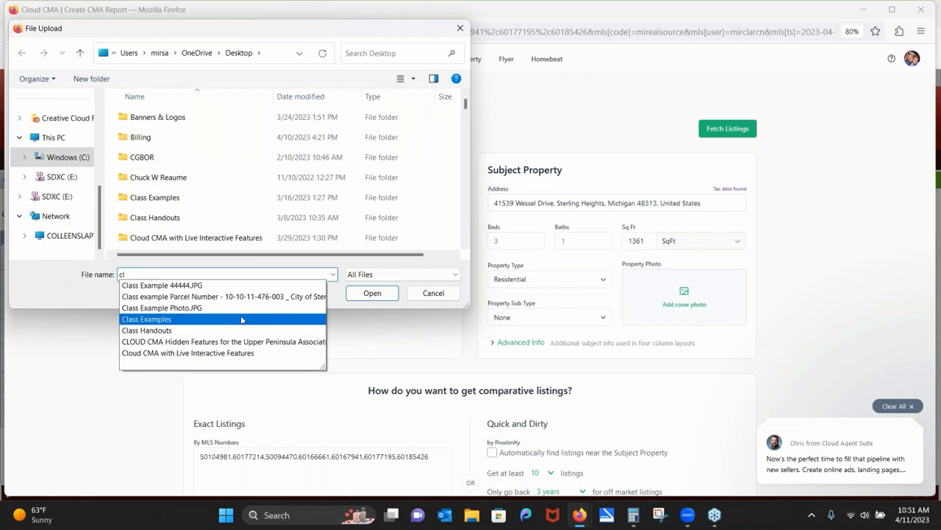
pyautogui.click(216, 311)
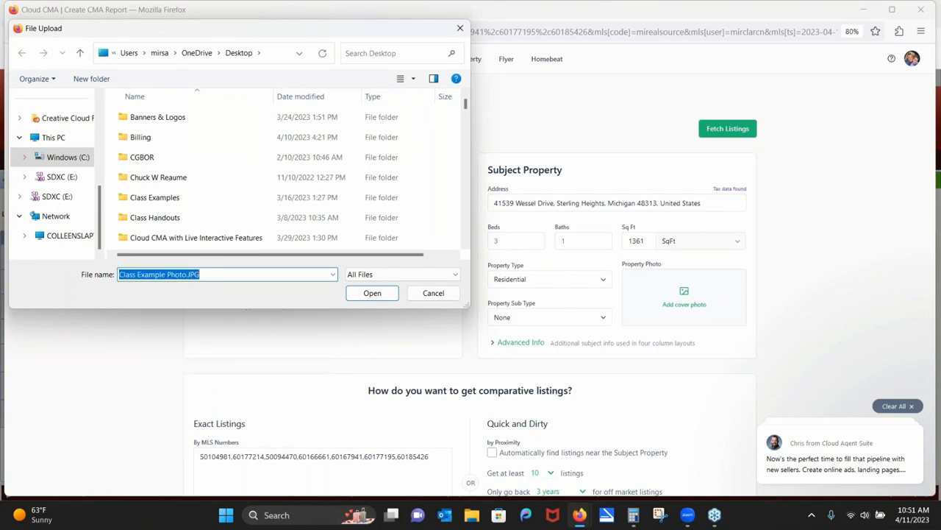
pyautogui.click(370, 294)
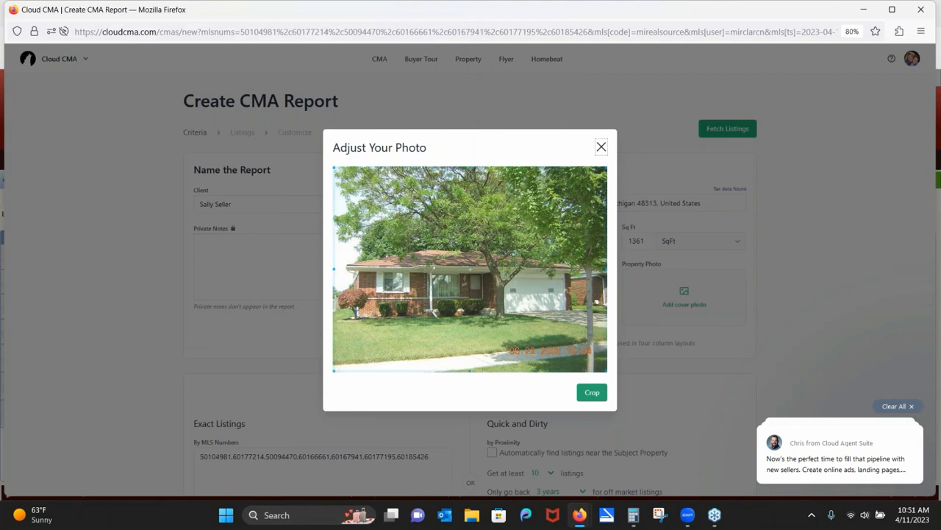
pyautogui.rightClick(601, 353)
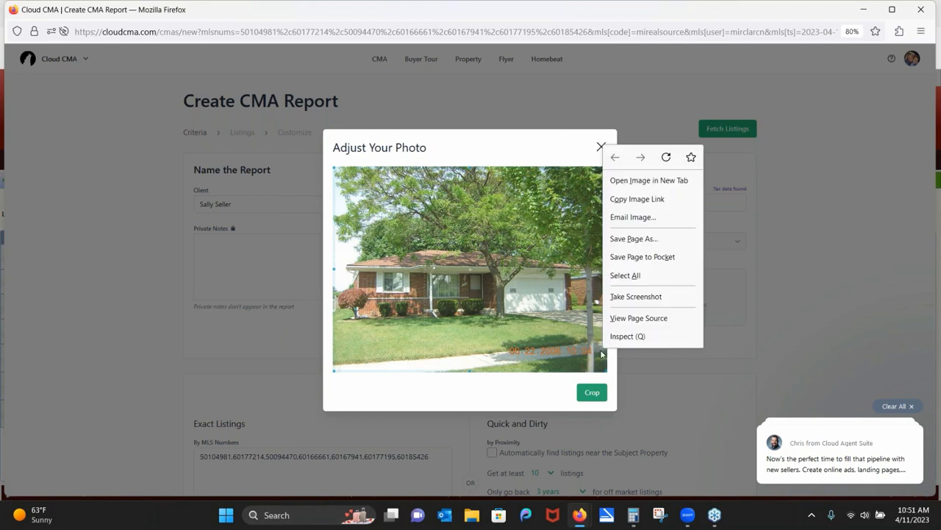
pyautogui.click(336, 367)
pyautogui.moveTo(336, 367); pyautogui.dragTo(330, 341)
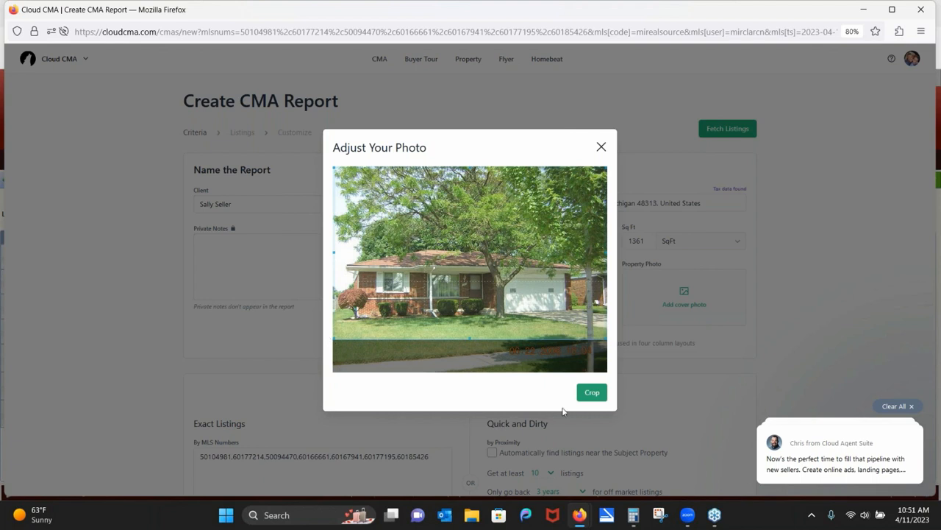
pyautogui.click(592, 393)
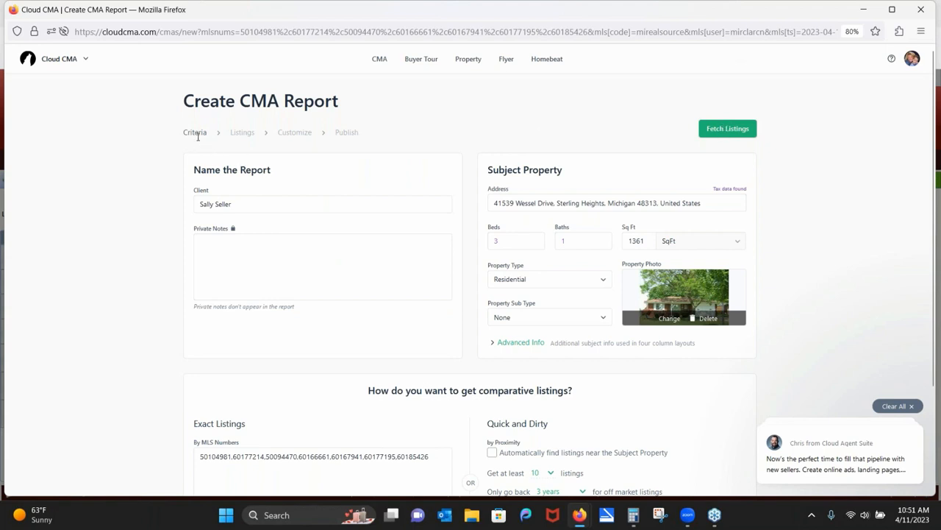
pyautogui.rightClick(723, 124)
pyautogui.click(723, 126)
pyautogui.click(723, 127)
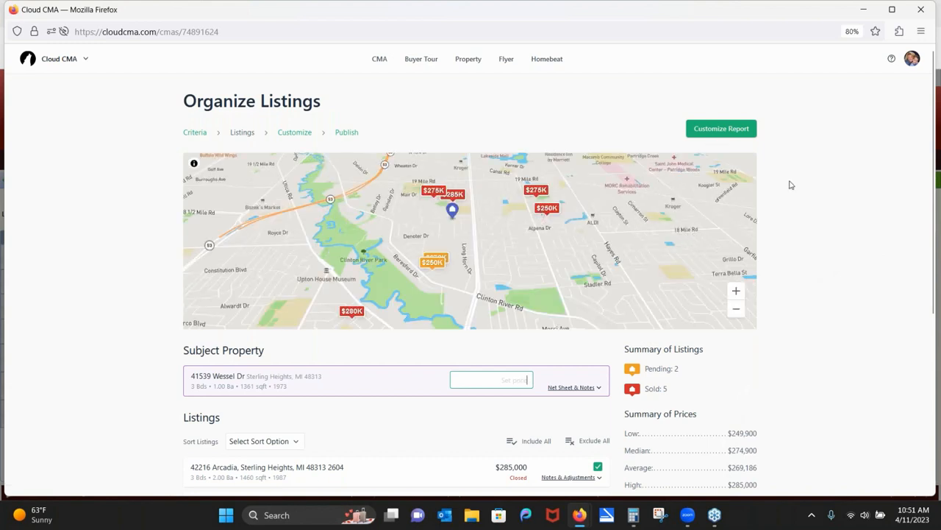
pyautogui.scroll(-2, 118, 298)
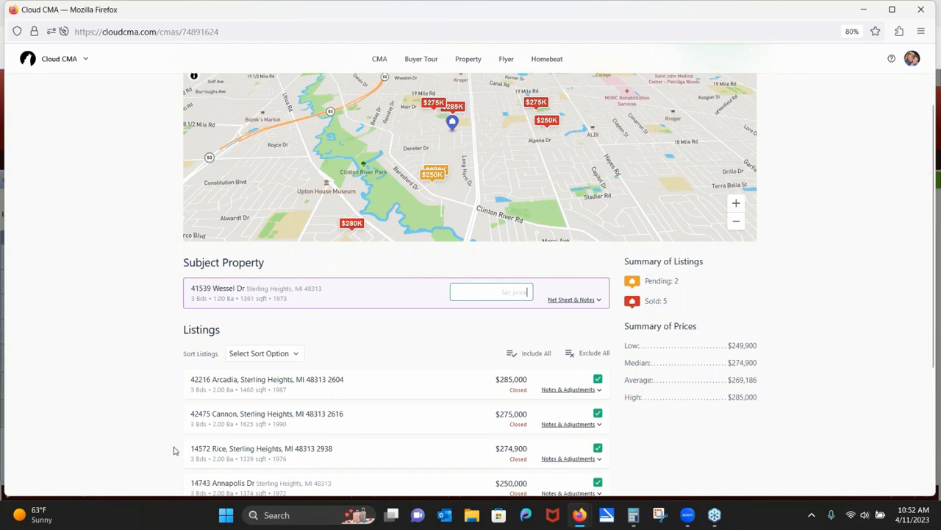
pyautogui.moveTo(372, 429); pyautogui.dragTo(361, 250)
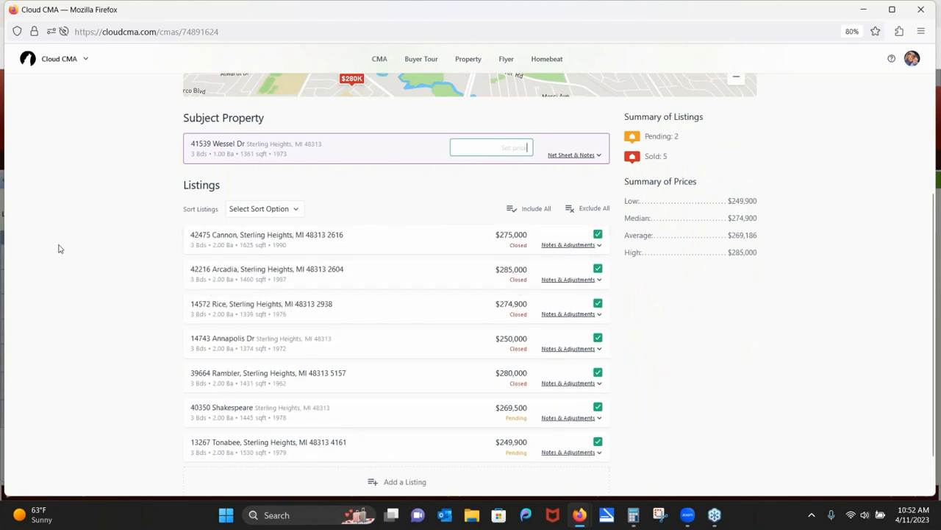
pyautogui.scroll(3, 59, 246)
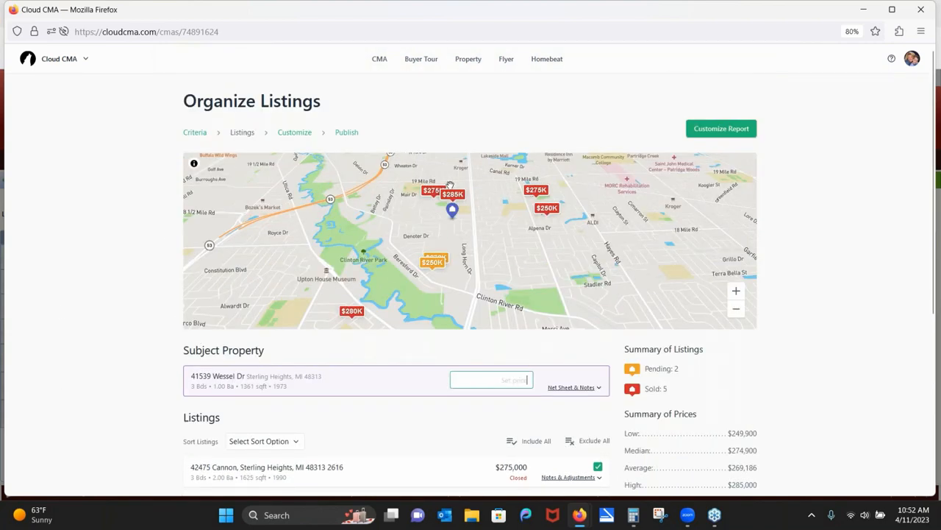
pyautogui.click(713, 130)
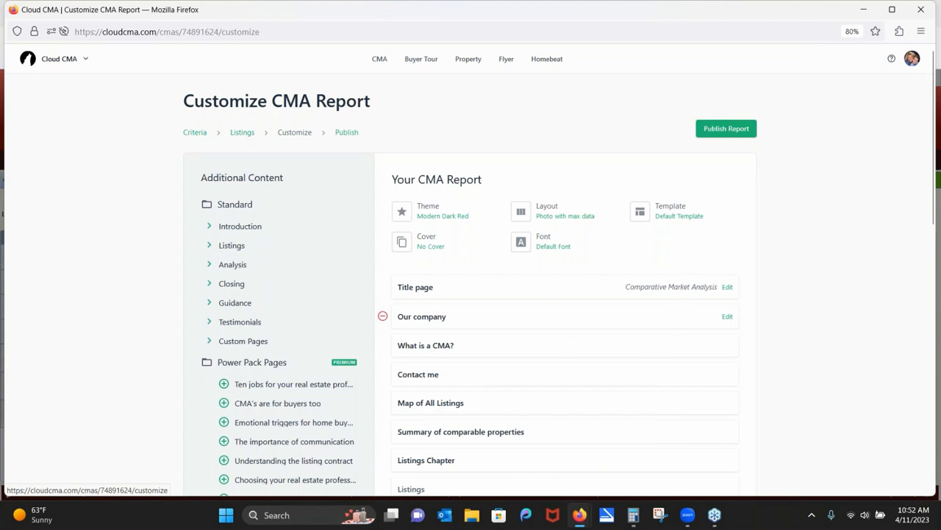
pyautogui.click(211, 342)
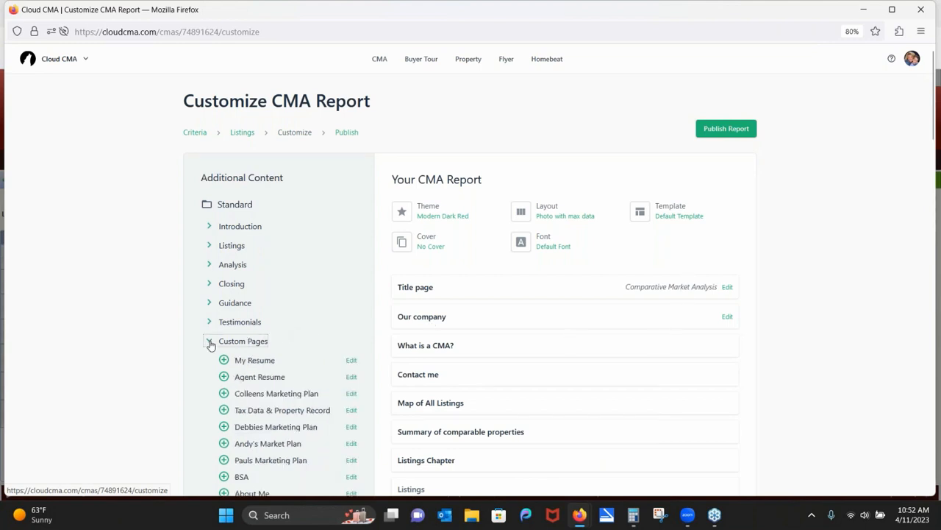
pyautogui.scroll(-5, 95, 364)
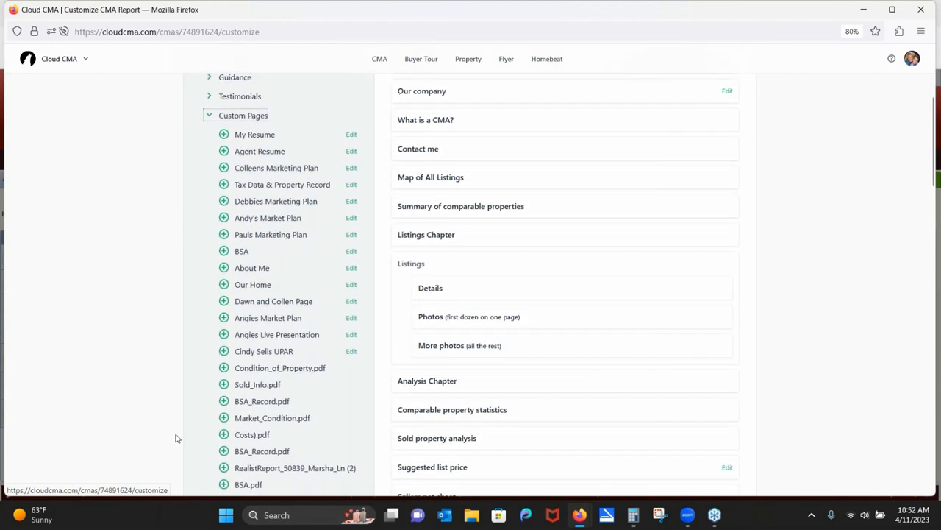
pyautogui.click(225, 400)
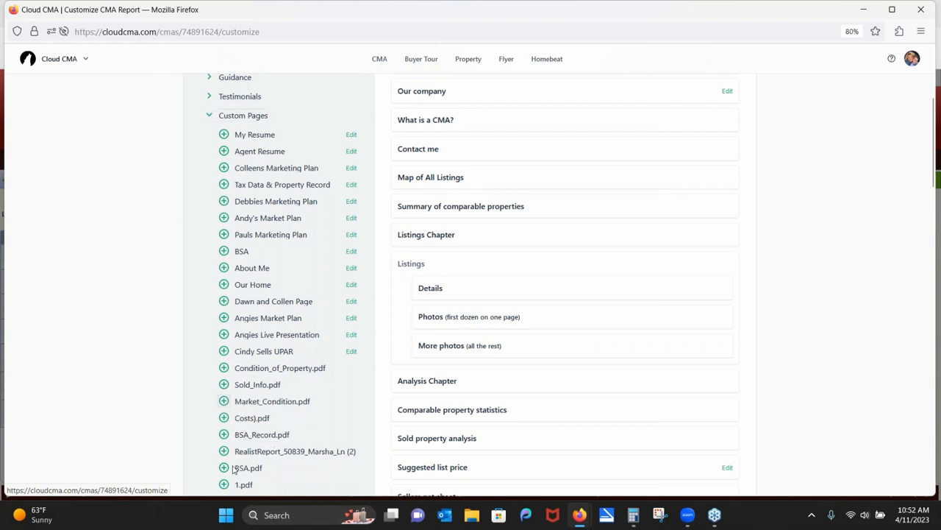
pyautogui.moveTo(226, 449); pyautogui.dragTo(224, 451)
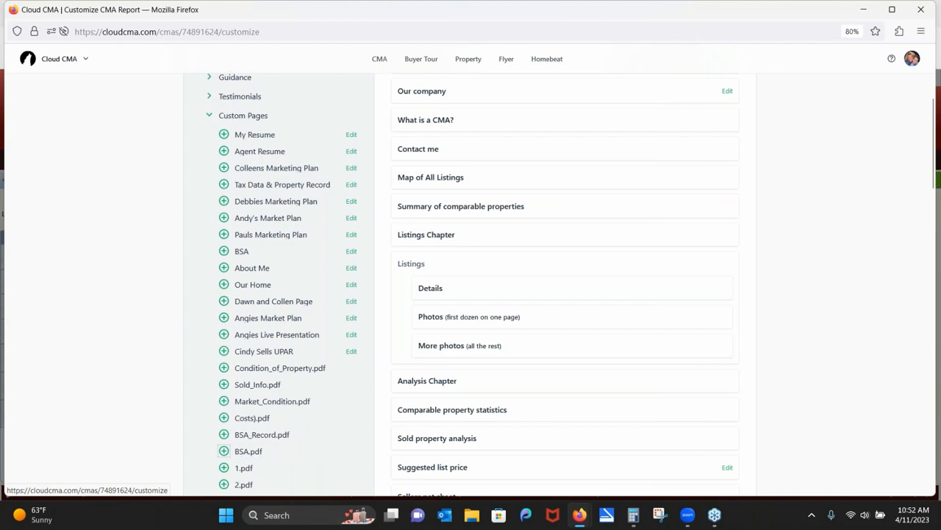
pyautogui.scroll(-6, 126, 361)
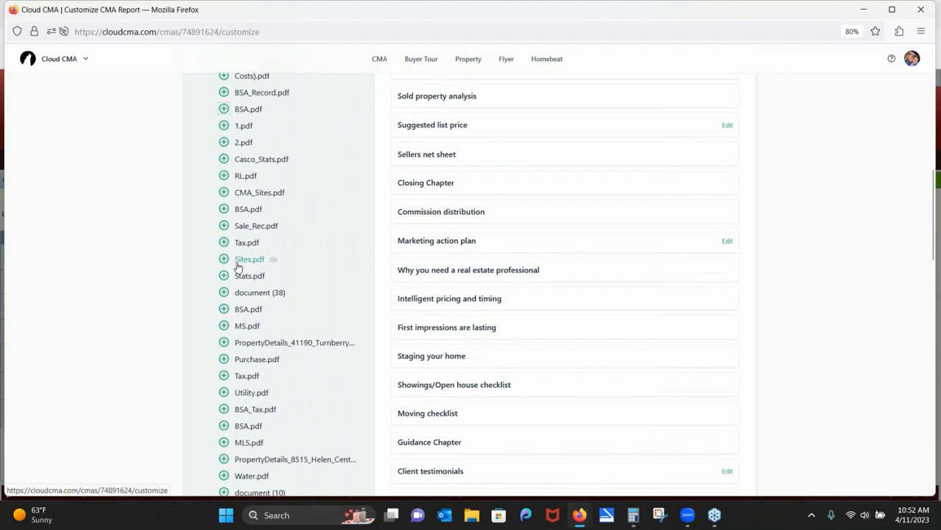
pyautogui.click(238, 261)
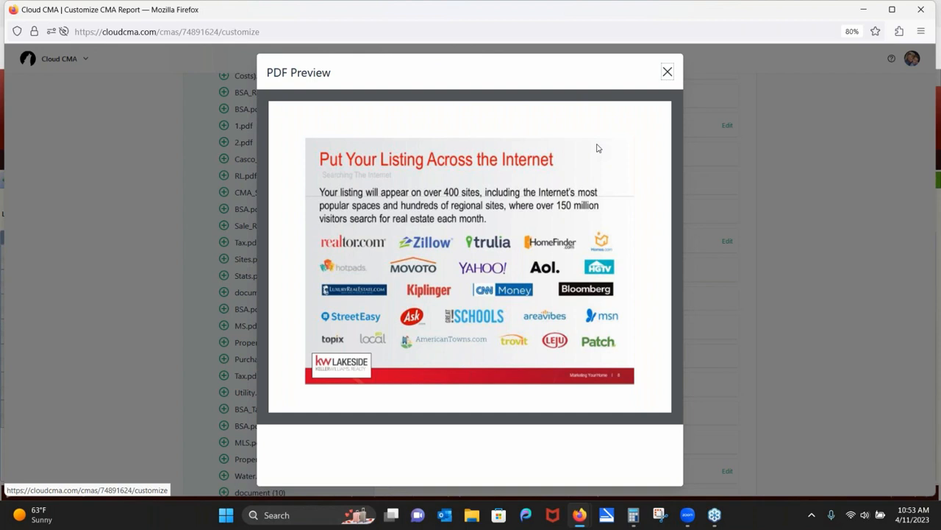
pyautogui.click(668, 71)
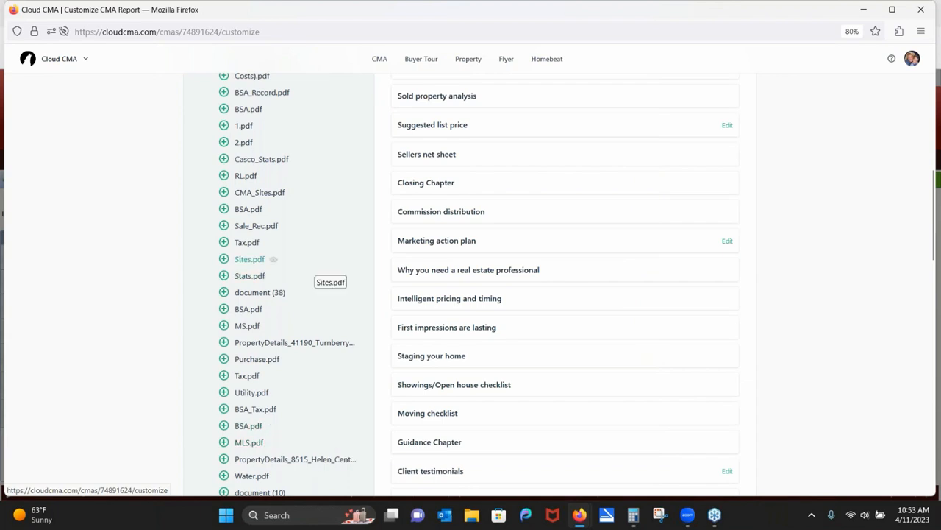
pyautogui.scroll(2, 107, 410)
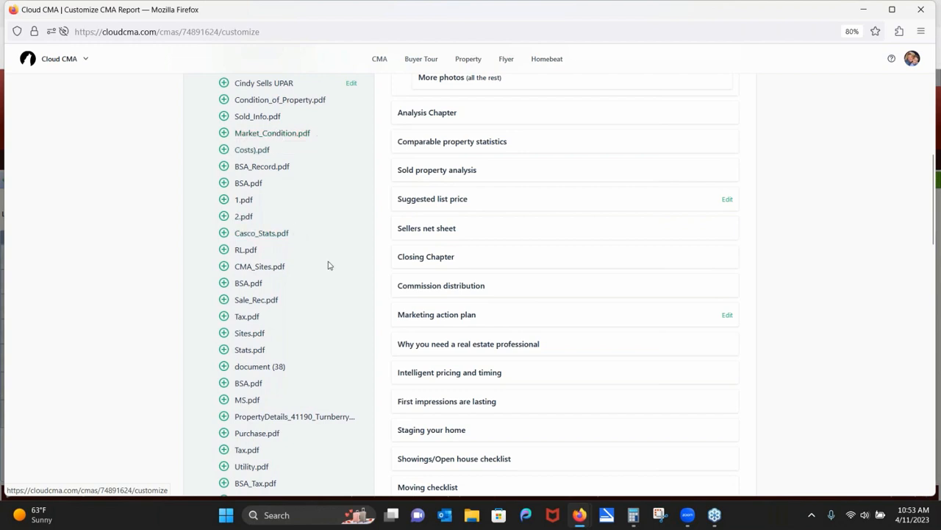
pyautogui.scroll(-8, 95, 343)
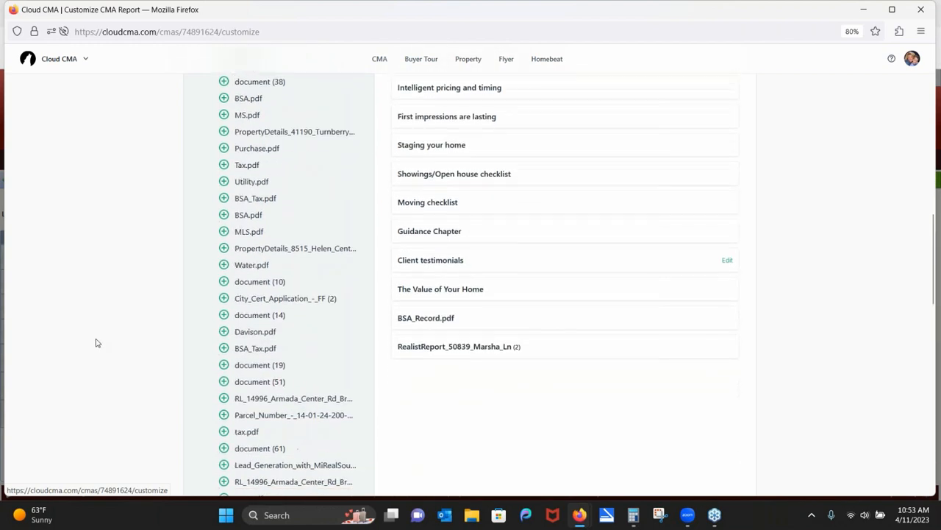
pyautogui.scroll(-7, 145, 375)
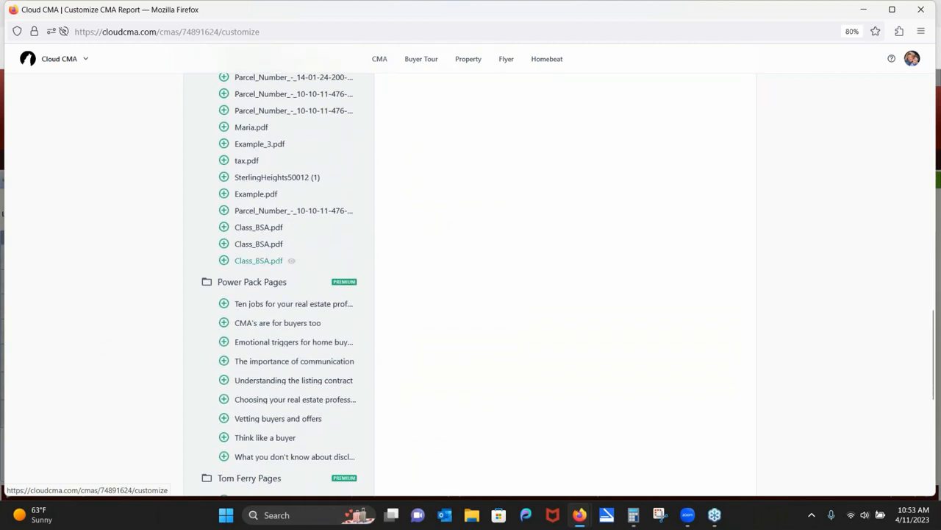
pyautogui.scroll(5, 82, 332)
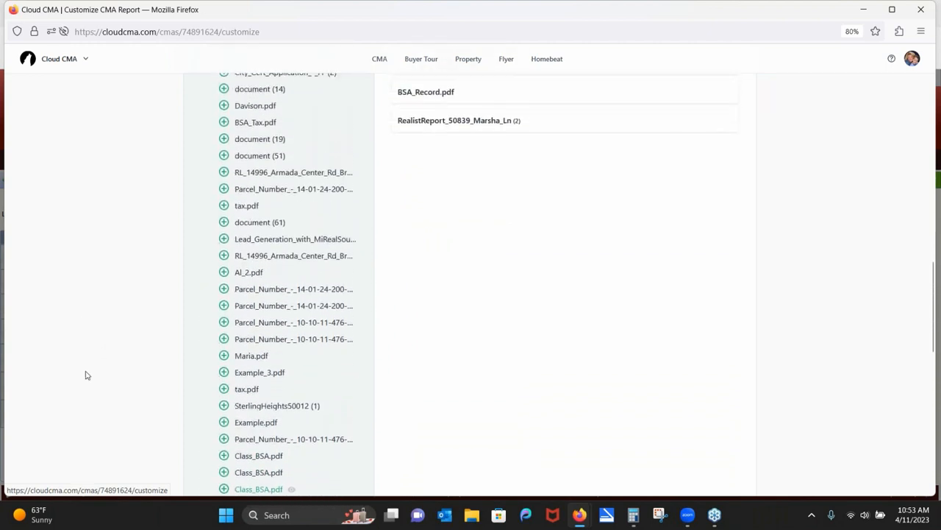
pyautogui.scroll(1, 85, 375)
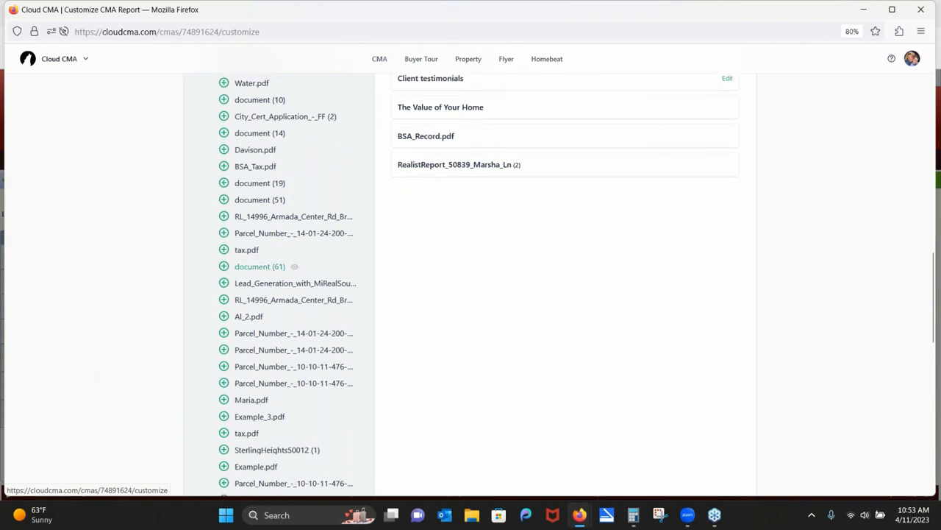
pyautogui.scroll(1, 87, 366)
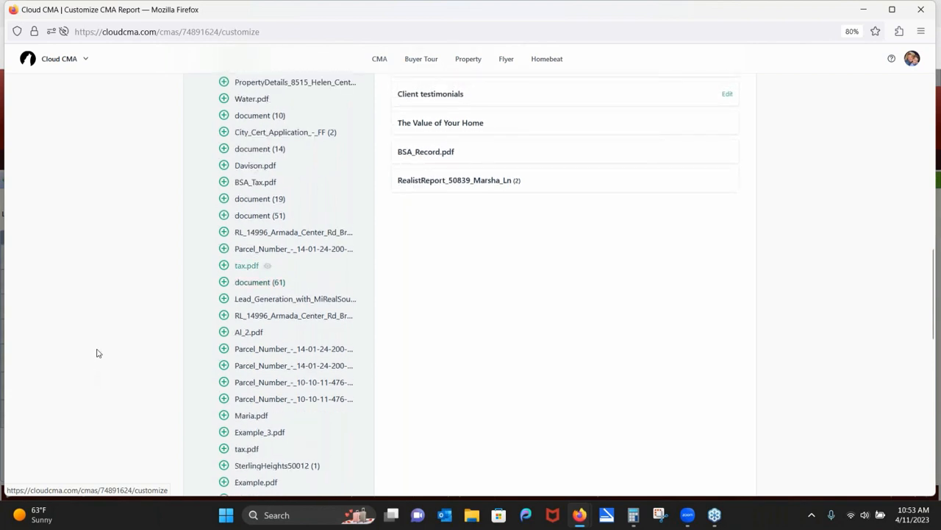
pyautogui.scroll(1, 96, 368)
pyautogui.scroll(3, 90, 359)
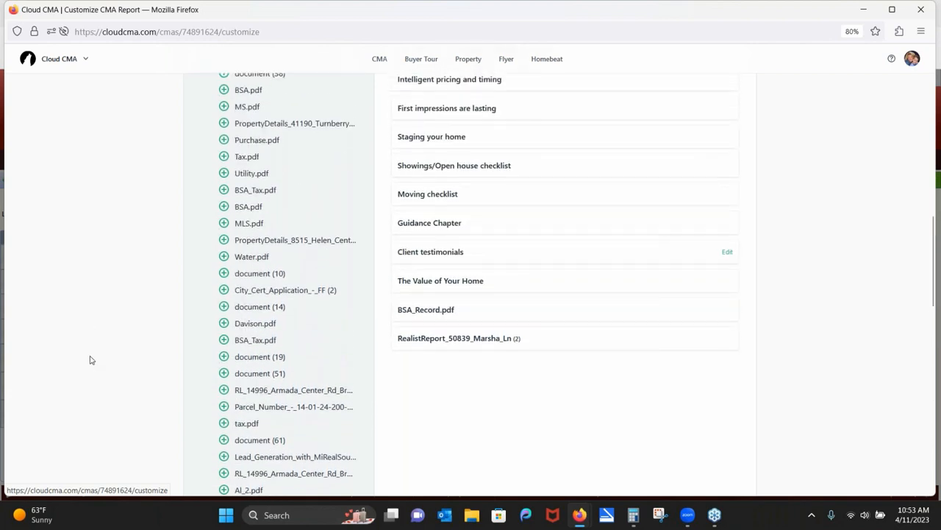
pyautogui.scroll(2, 91, 360)
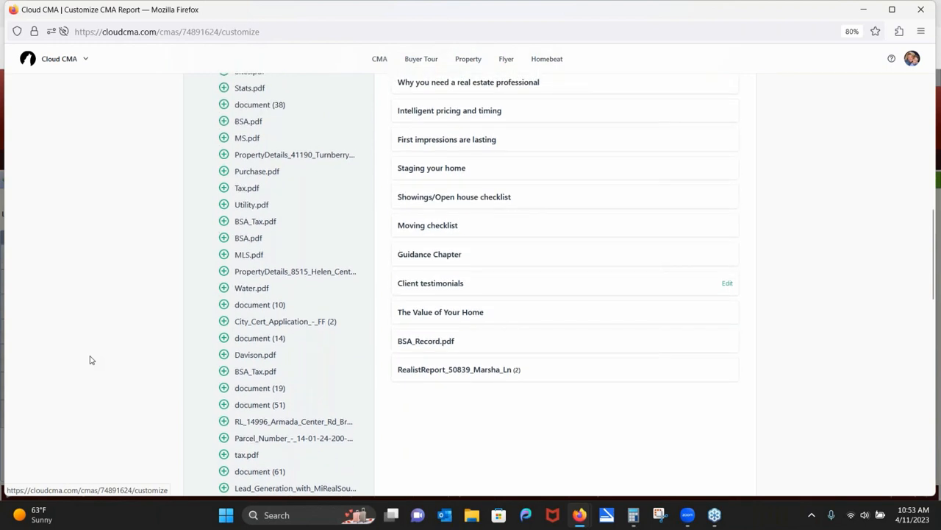
pyautogui.scroll(2, 92, 353)
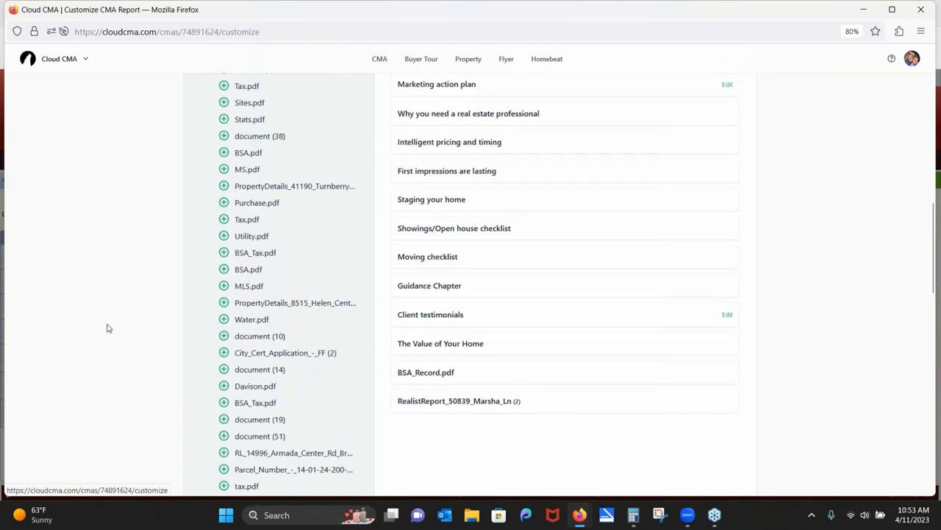
pyautogui.scroll(5, 103, 353)
pyautogui.scroll(5, 103, 361)
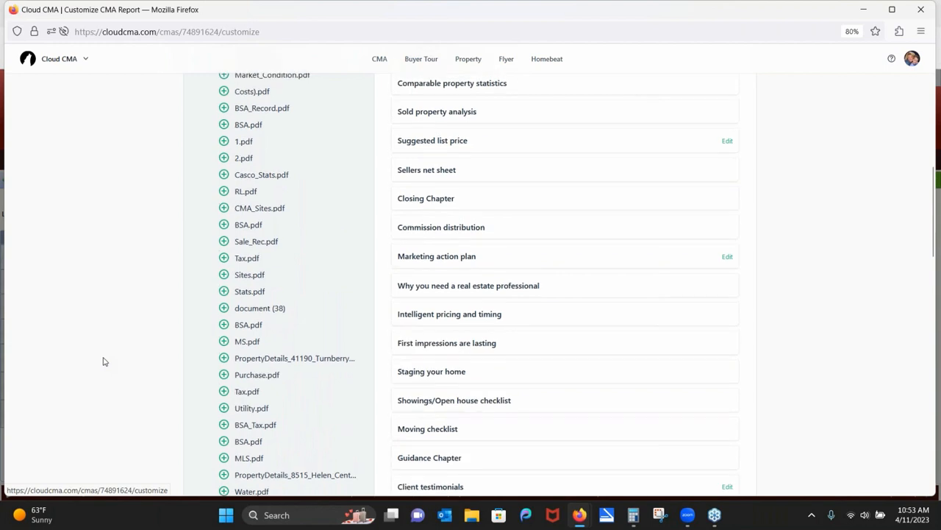
pyautogui.scroll(1, 102, 361)
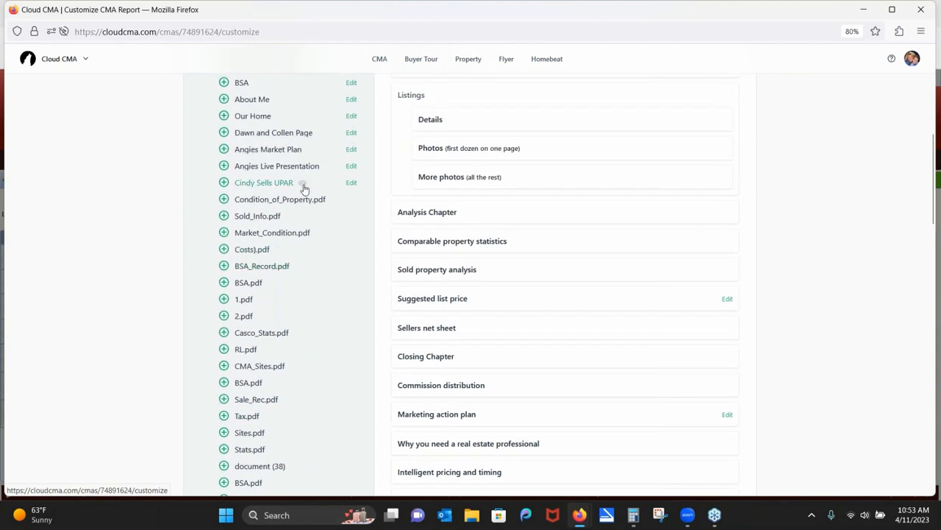
pyautogui.click(283, 199)
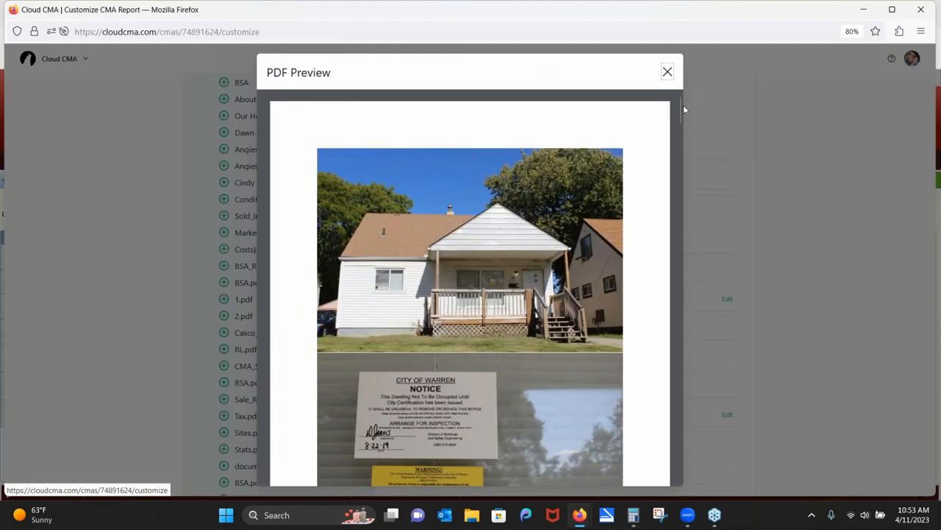
pyautogui.moveTo(680, 109); pyautogui.dragTo(721, 358)
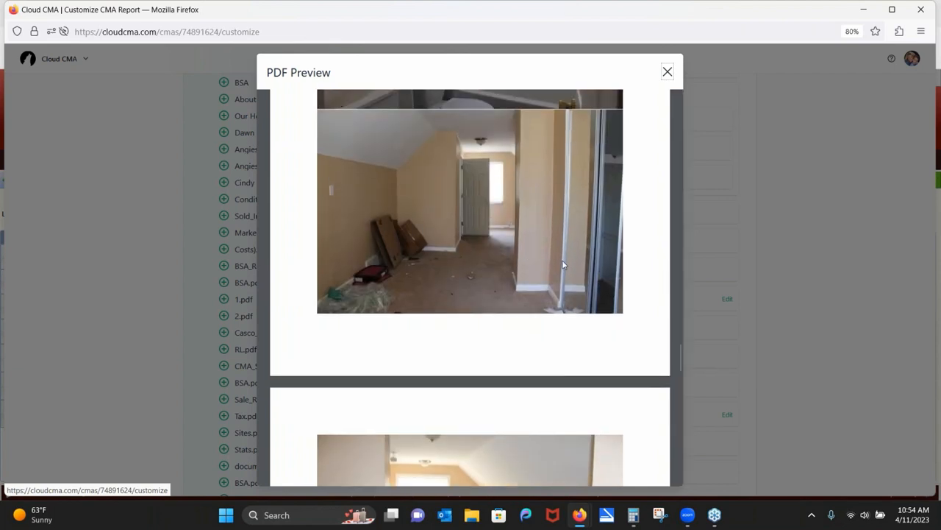
pyautogui.click(667, 72)
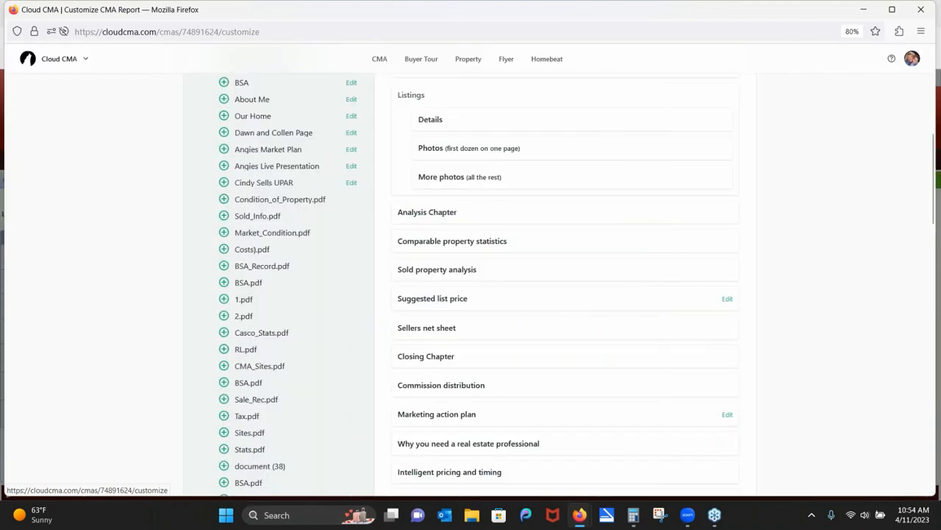
# Remove 'What is a CMA?', add My Resume, and move Map of All Listings above Contact me.
pyautogui.scroll(5, 812, 393)
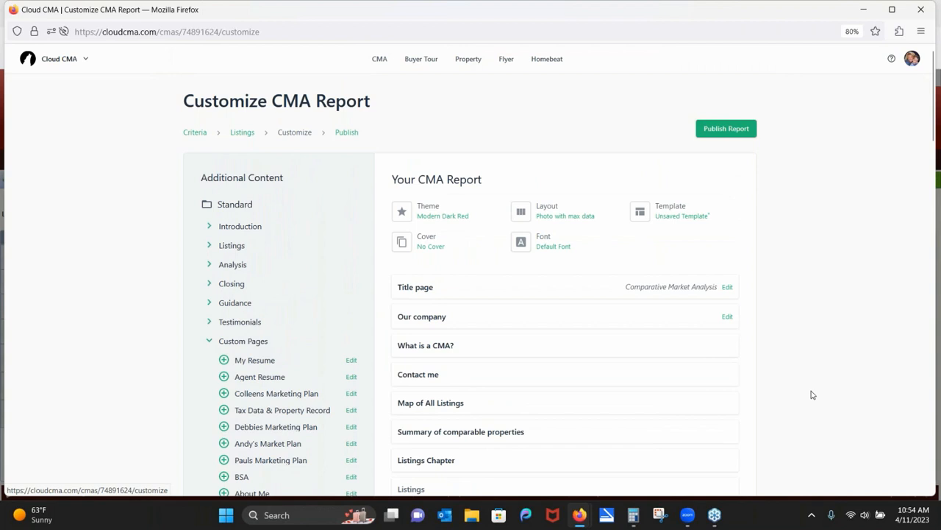
pyautogui.moveTo(382, 345)
pyautogui.click(382, 345)
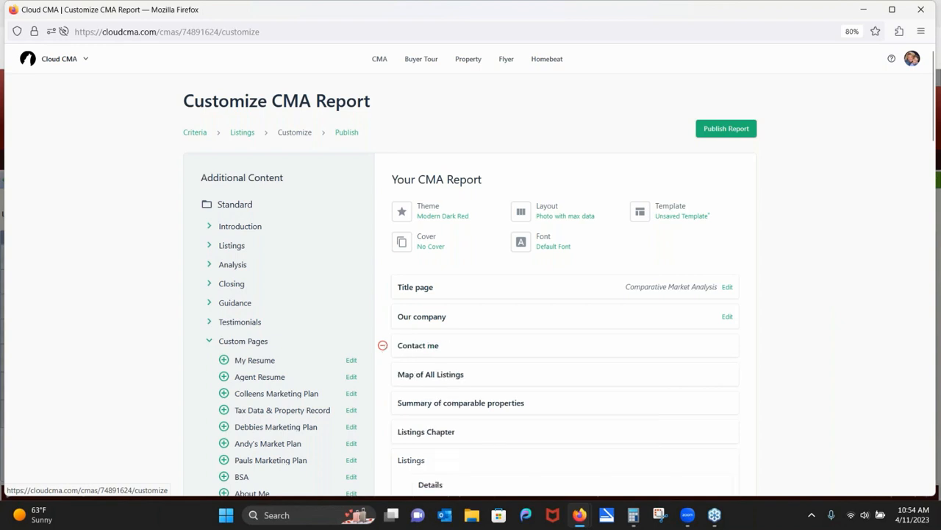
pyautogui.click(224, 360)
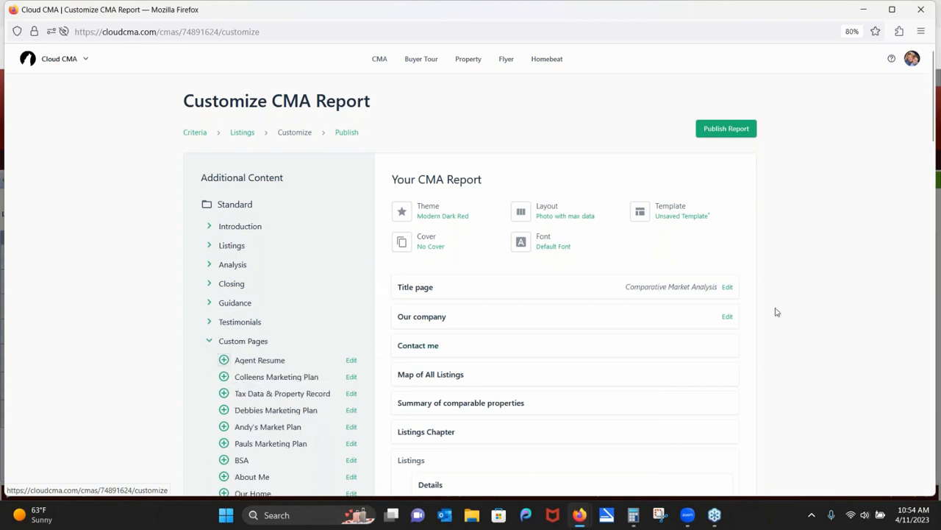
pyautogui.moveTo(649, 374); pyautogui.dragTo(639, 285)
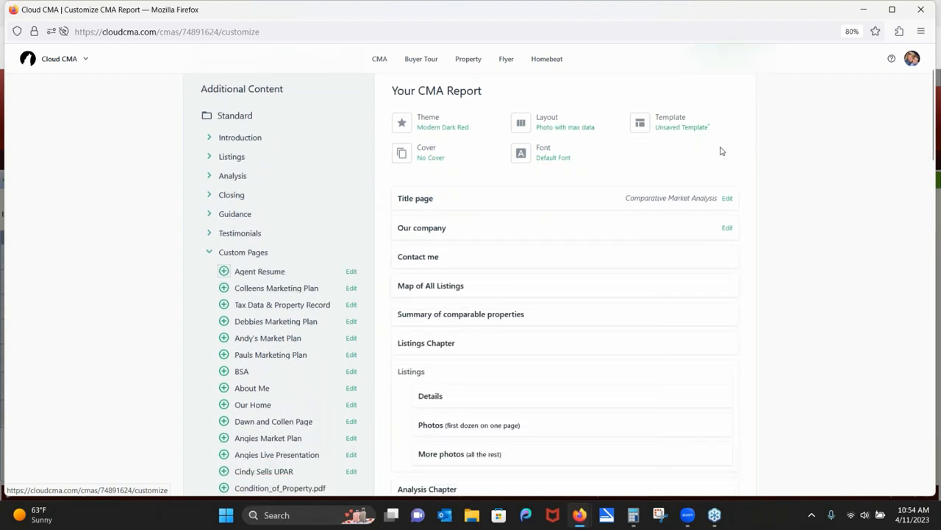
pyautogui.scroll(2, 816, 272)
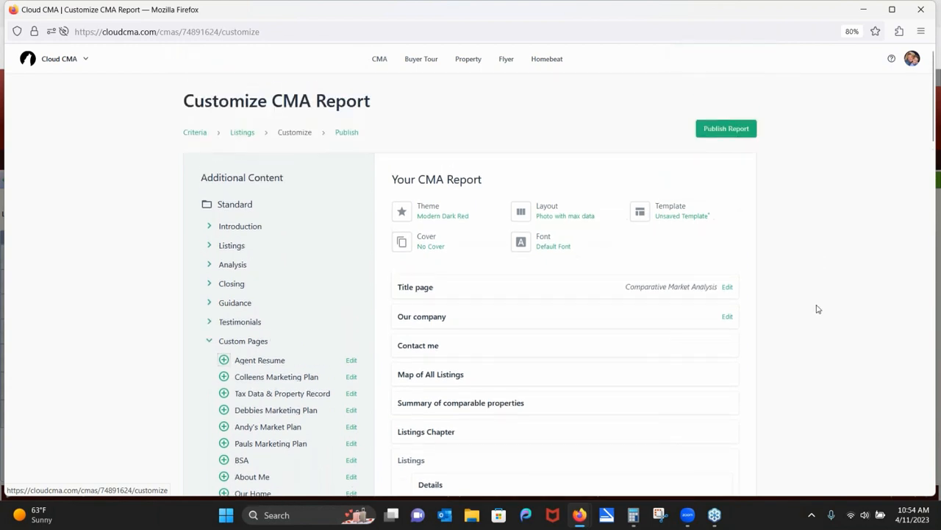
# Publish the customized CMA report, then view its PDF from the CMA list in Acrobat.
pyautogui.click(743, 132)
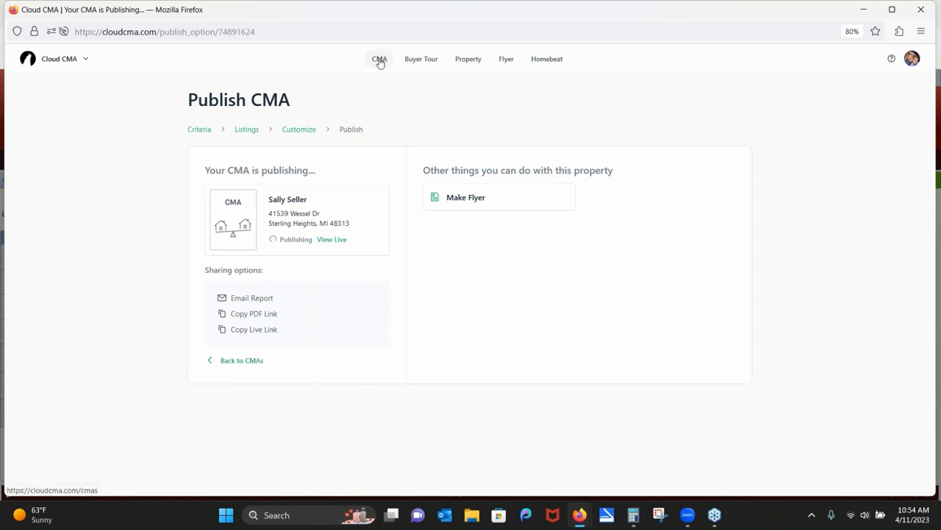
pyautogui.click(379, 61)
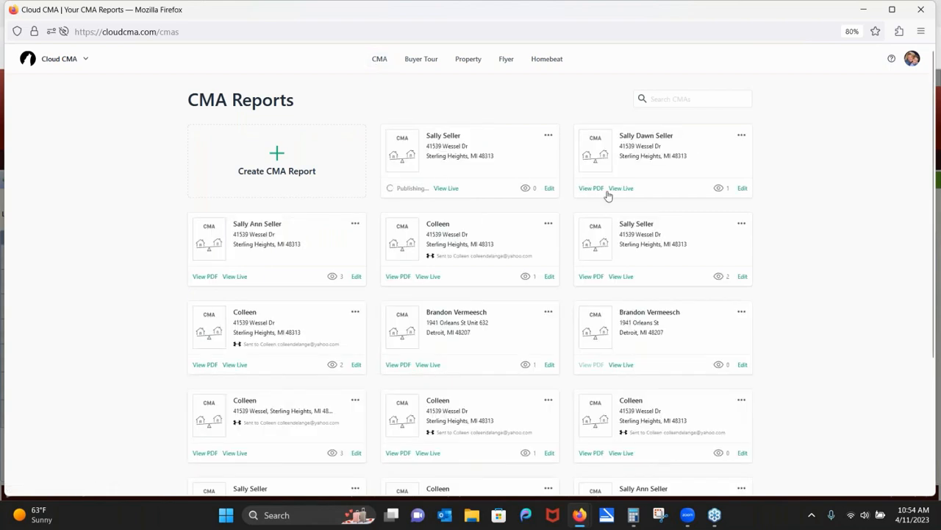
pyautogui.click(591, 188)
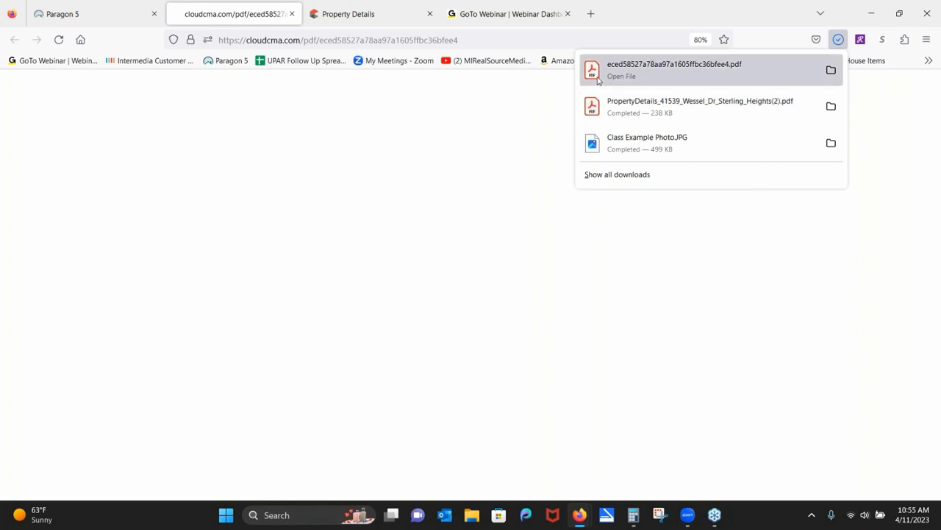
pyautogui.click(597, 77)
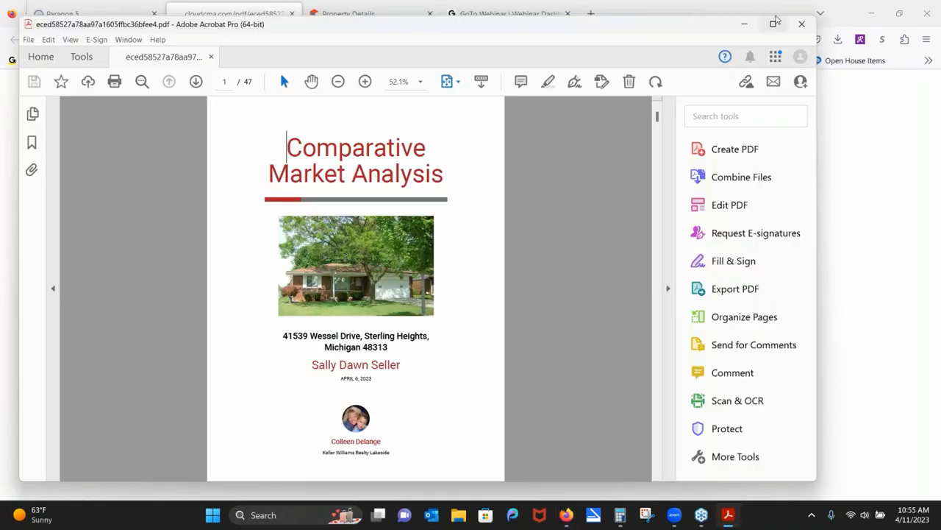
# Maximize the Acrobat window and keep the single full-page view.
pyautogui.click(774, 23)
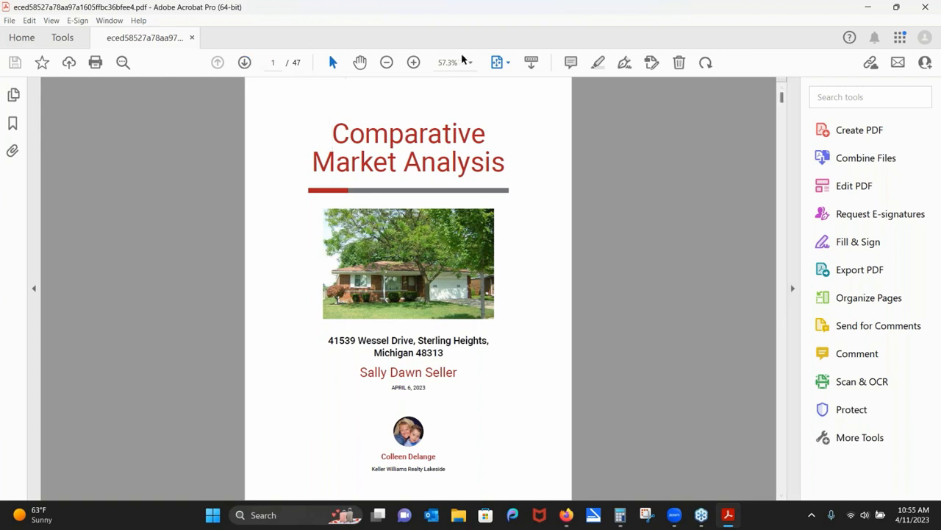
pyautogui.click(507, 64)
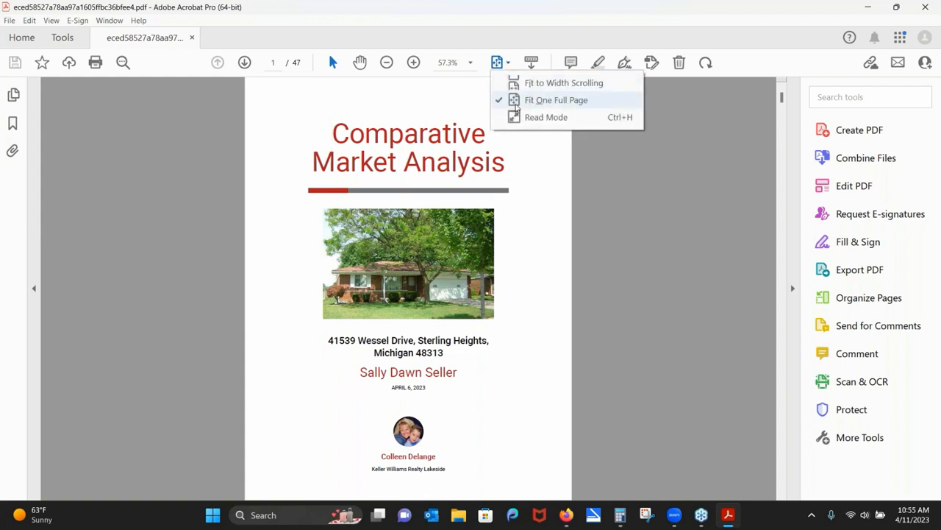
pyautogui.click(516, 108)
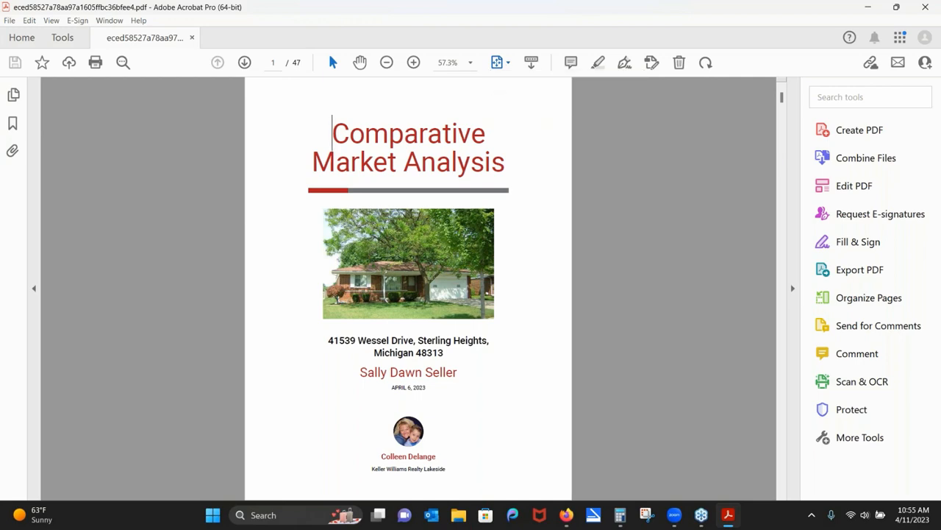
# Page forward from the cover through the summary and the first two comparable homes' pages.
pyautogui.click(245, 63)
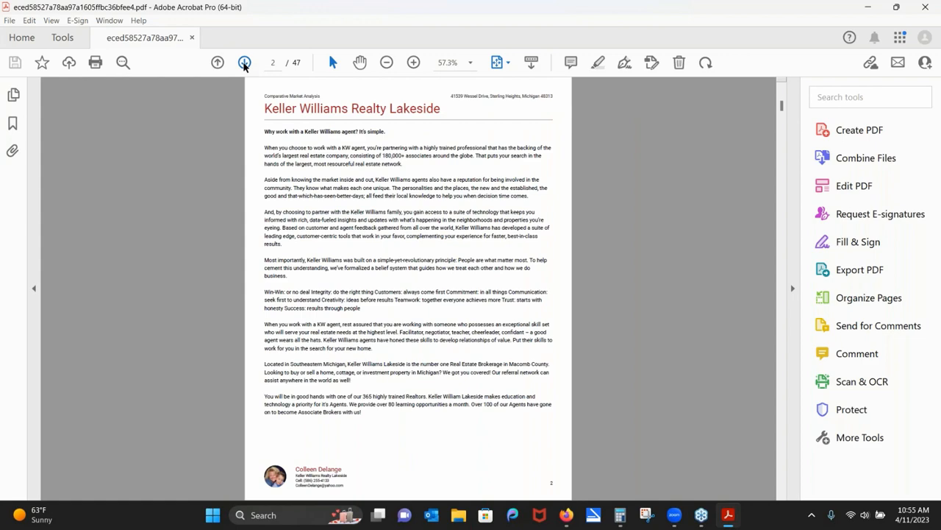
pyautogui.click(245, 63)
pyautogui.click(245, 64)
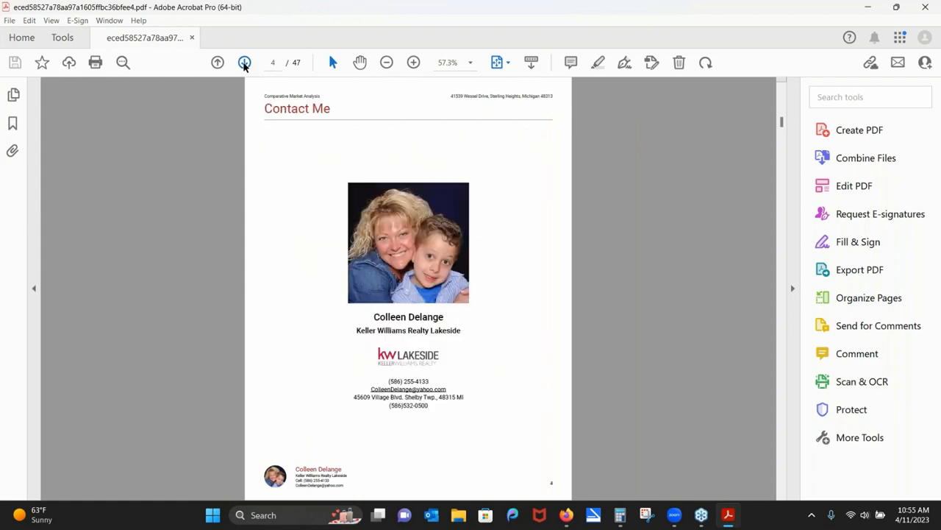
pyautogui.click(245, 63)
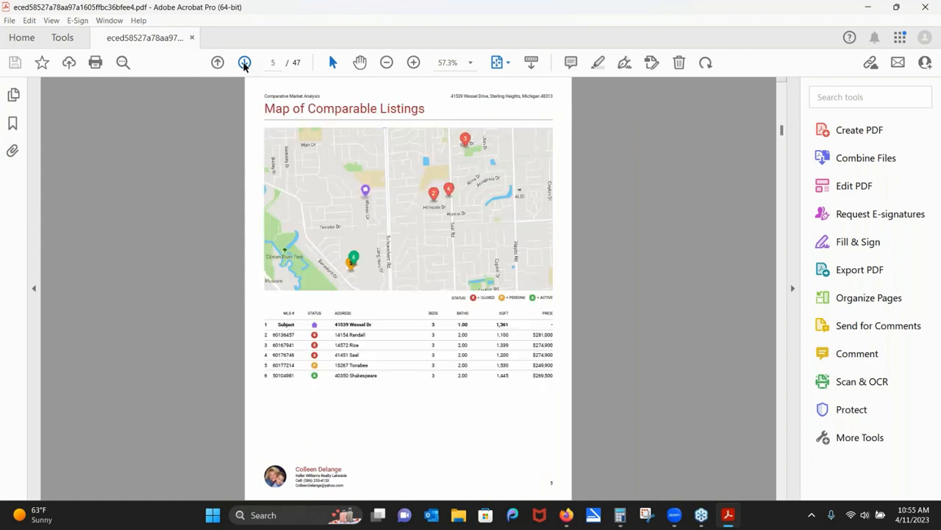
pyautogui.click(245, 64)
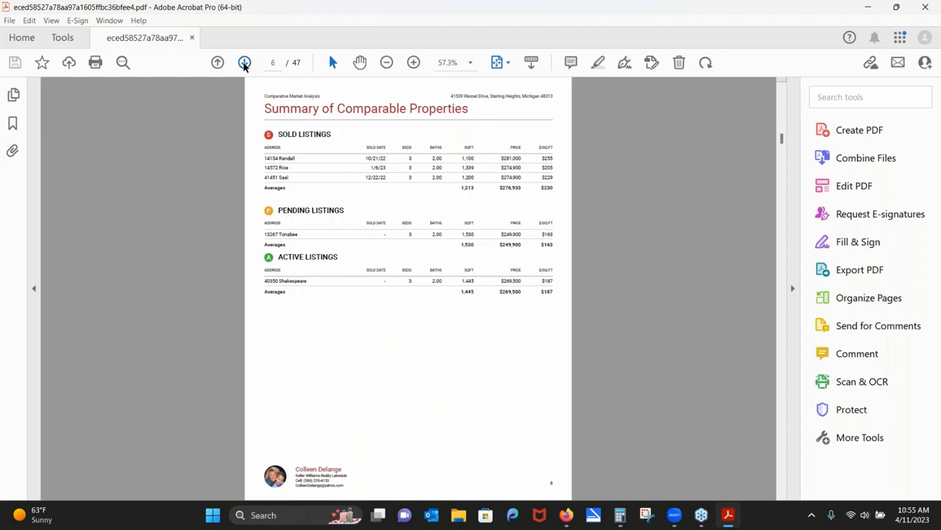
pyautogui.click(245, 63)
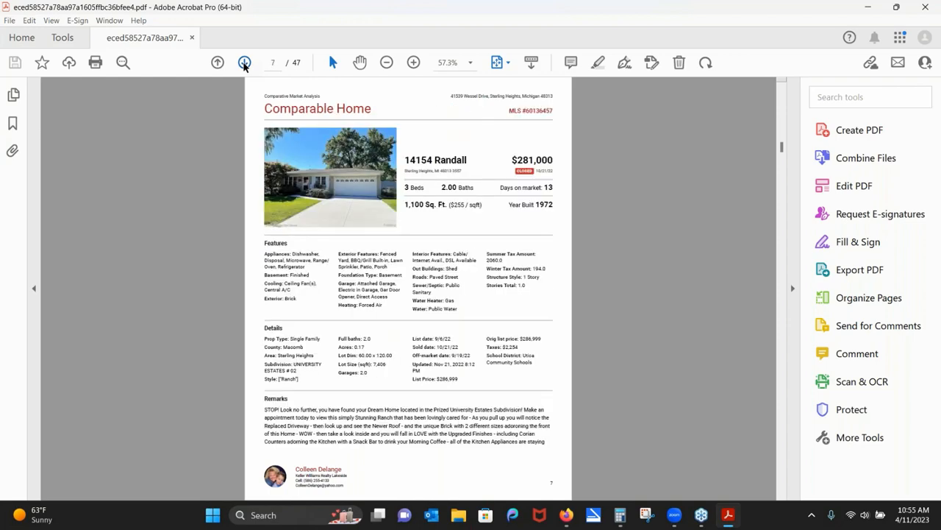
pyautogui.click(244, 64)
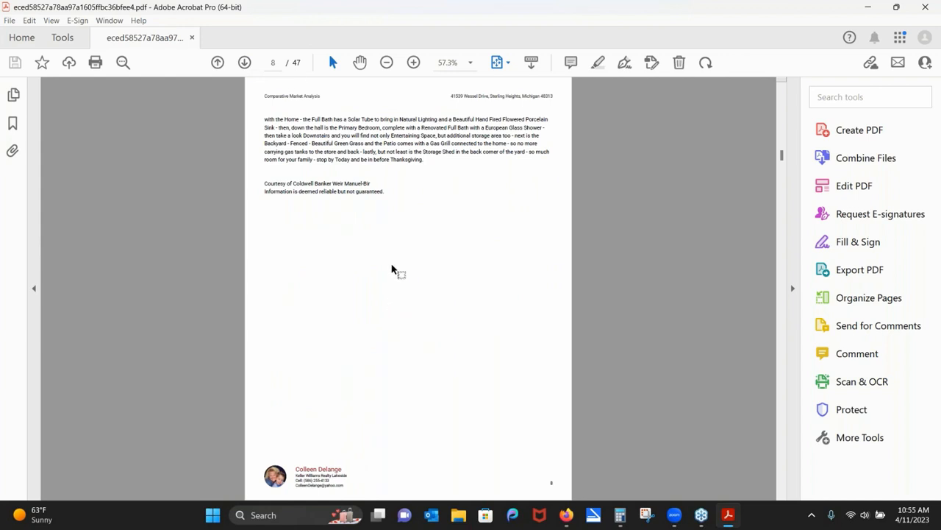
pyautogui.click(245, 64)
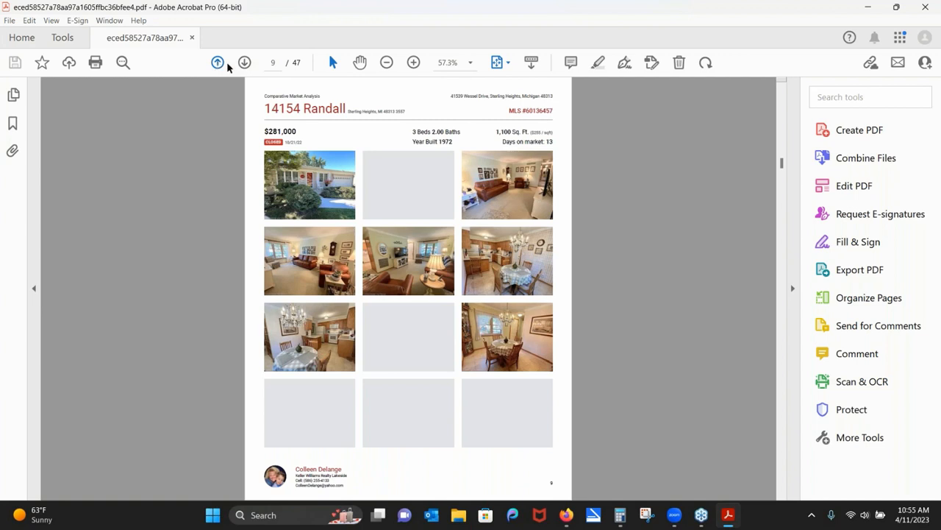
pyautogui.click(241, 65)
pyautogui.click(240, 65)
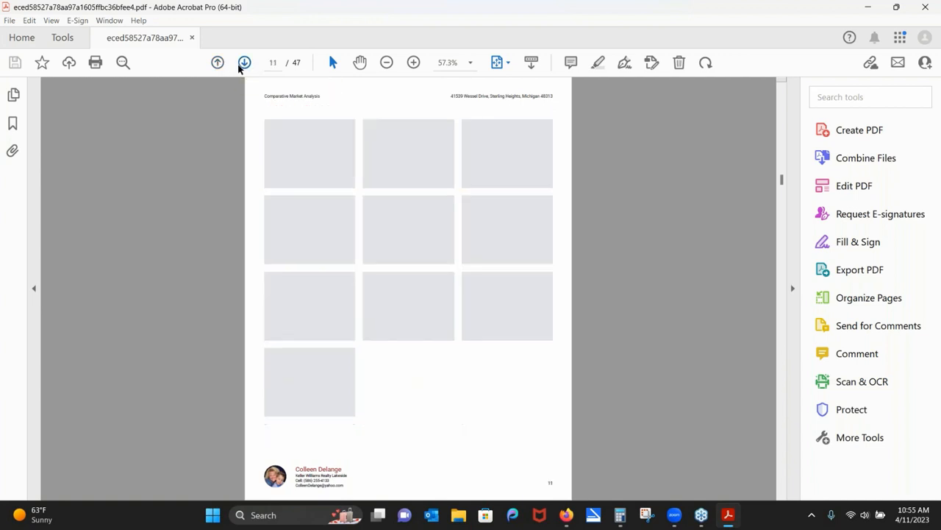
pyautogui.click(244, 66)
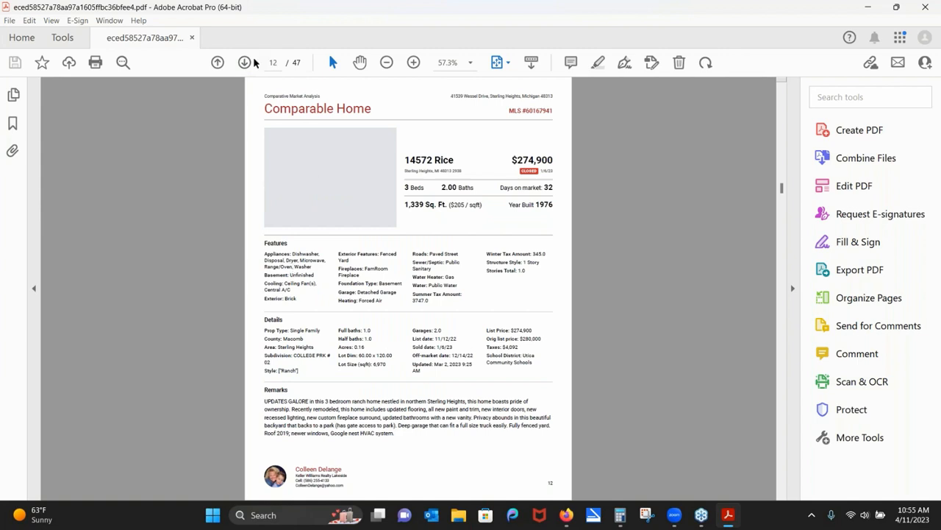
pyautogui.click(245, 65)
pyautogui.click(245, 66)
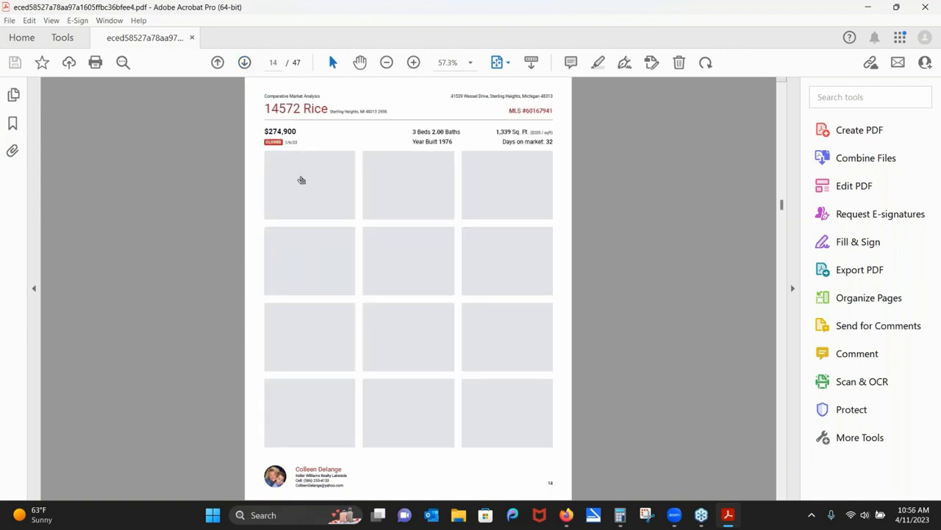
# Page back to the Summary of Comparable Properties, re-review the first comparable, then close Acrobat.
pyautogui.click(219, 63)
pyautogui.click(219, 64)
pyautogui.click(219, 63)
pyautogui.click(219, 64)
pyautogui.click(217, 63)
pyautogui.click(217, 63)
pyautogui.click(218, 64)
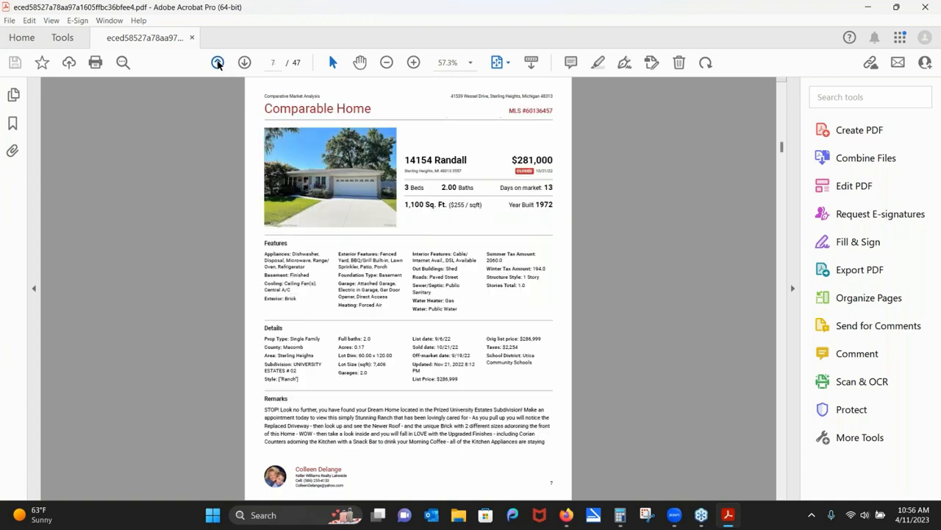
pyautogui.click(218, 64)
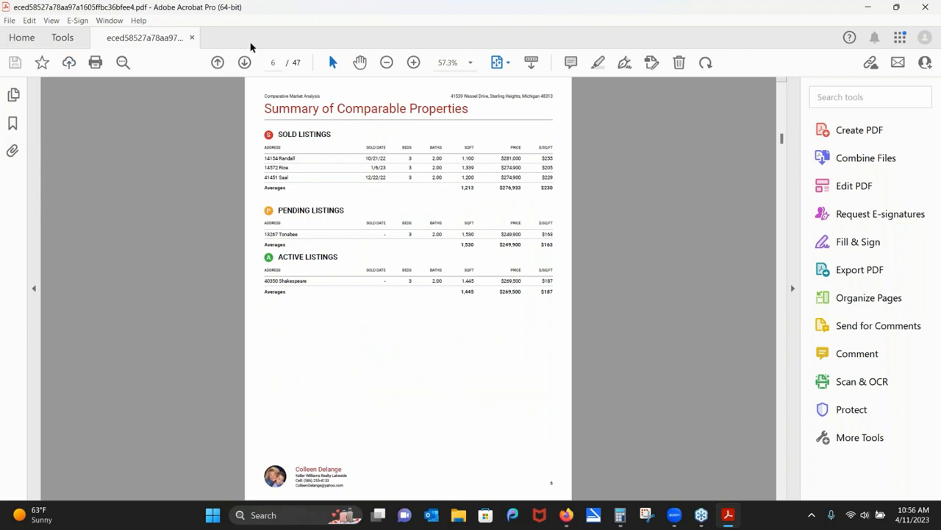
pyautogui.click(245, 63)
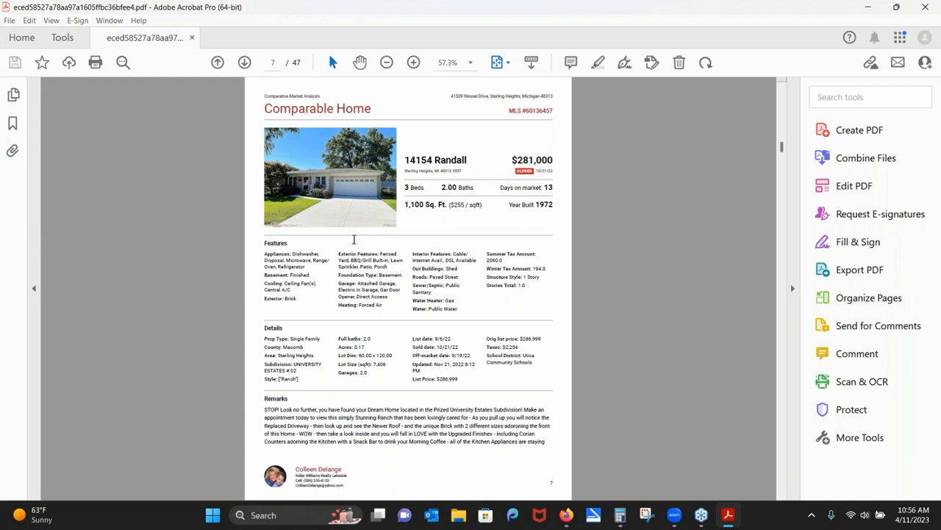
pyautogui.click(245, 63)
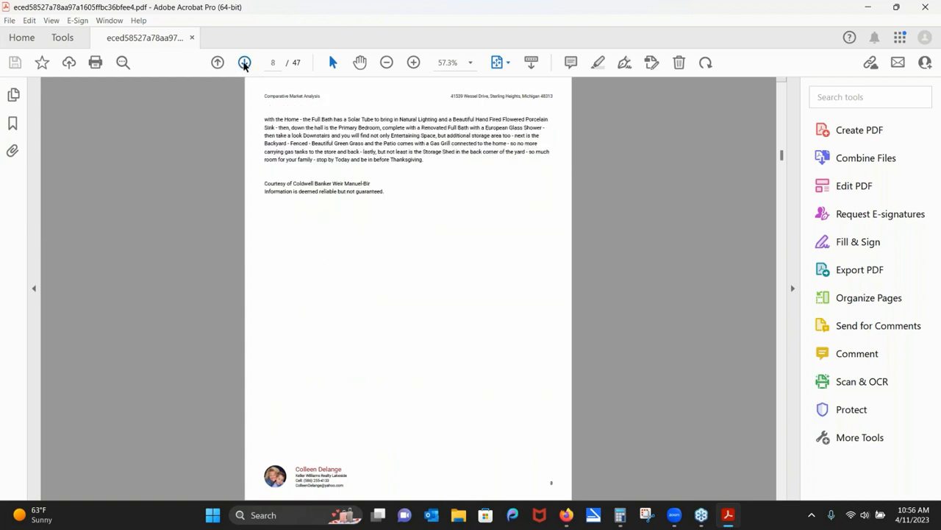
pyautogui.click(245, 63)
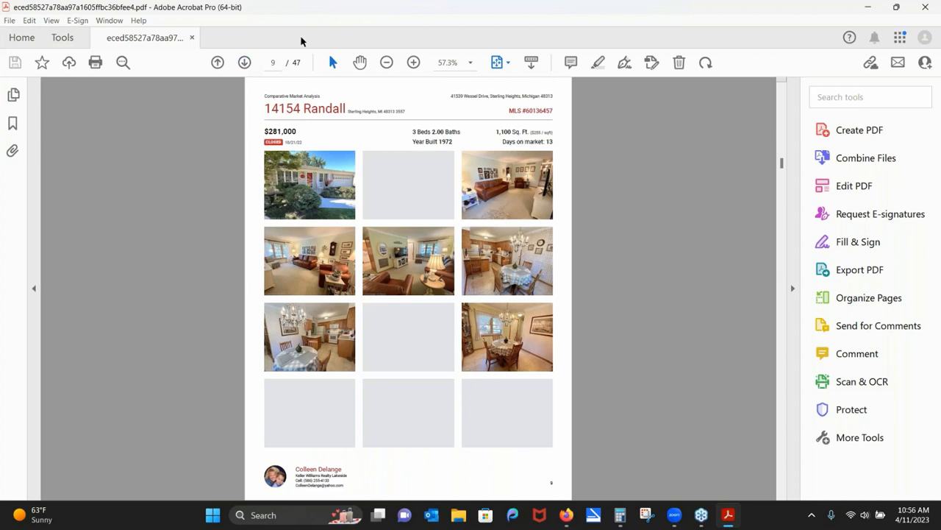
pyautogui.click(926, 7)
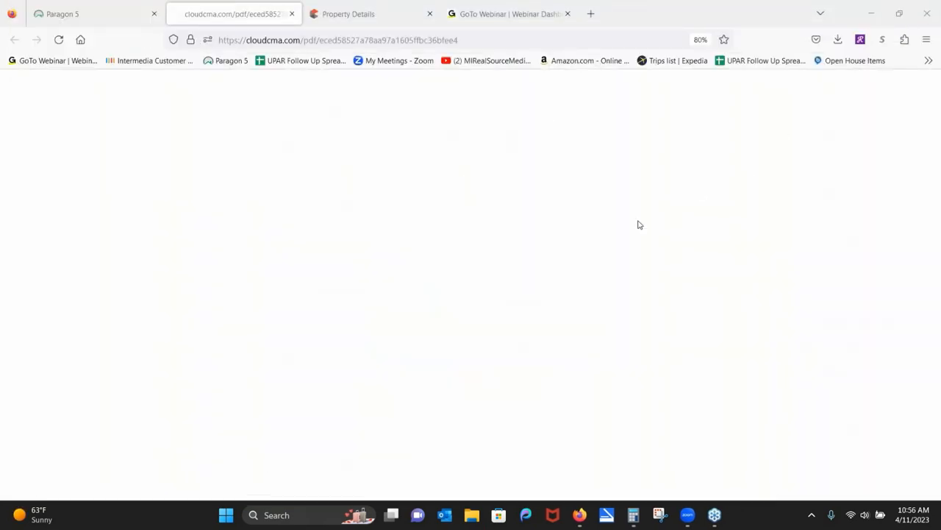
# Close the PDF tab and open the live version of the subject property's CMA report.
pyautogui.click(292, 14)
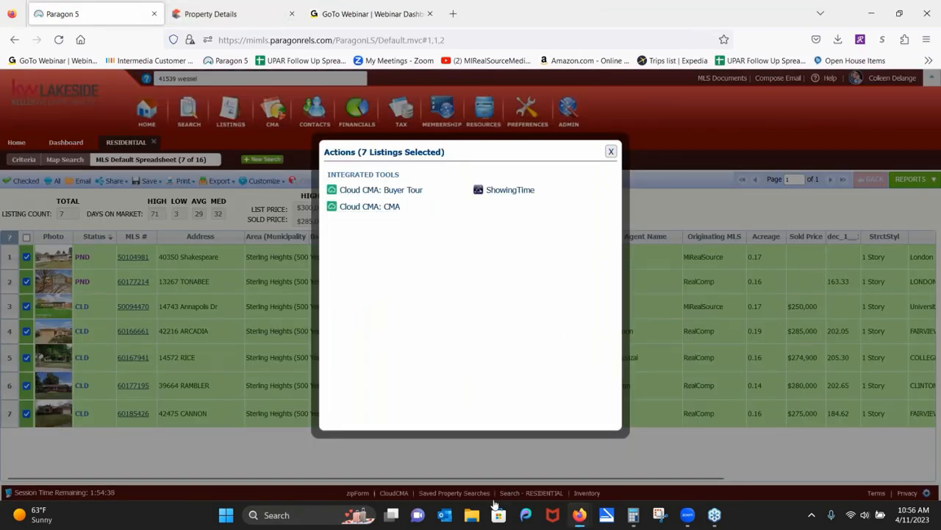
pyautogui.moveTo(580, 515)
pyautogui.click(646, 450)
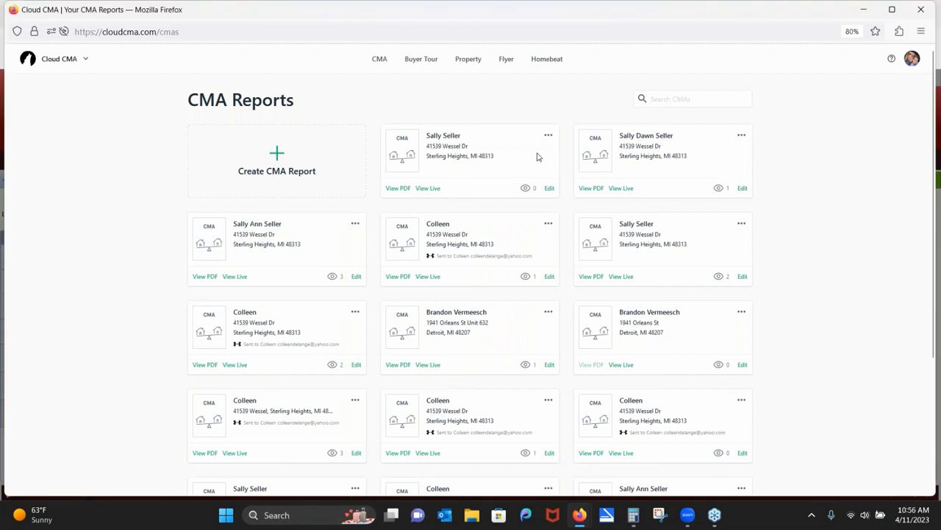
pyautogui.click(424, 189)
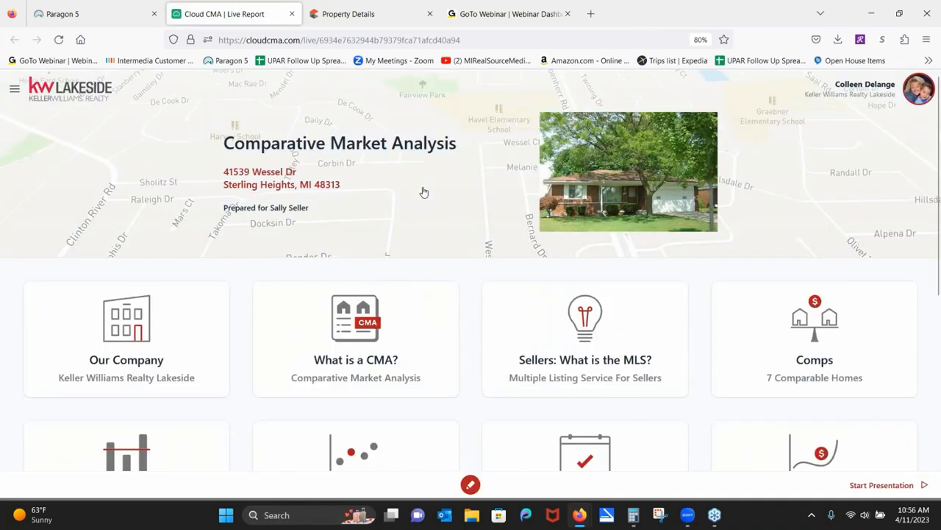
# Browse the report's sections and virtual meeting services, then open the 7 comparable homes.
pyautogui.click(14, 90)
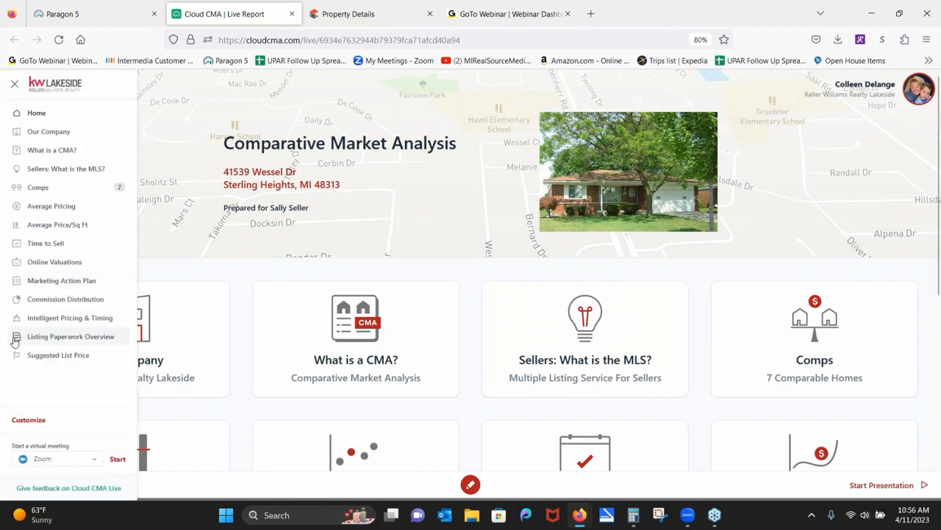
pyautogui.click(98, 459)
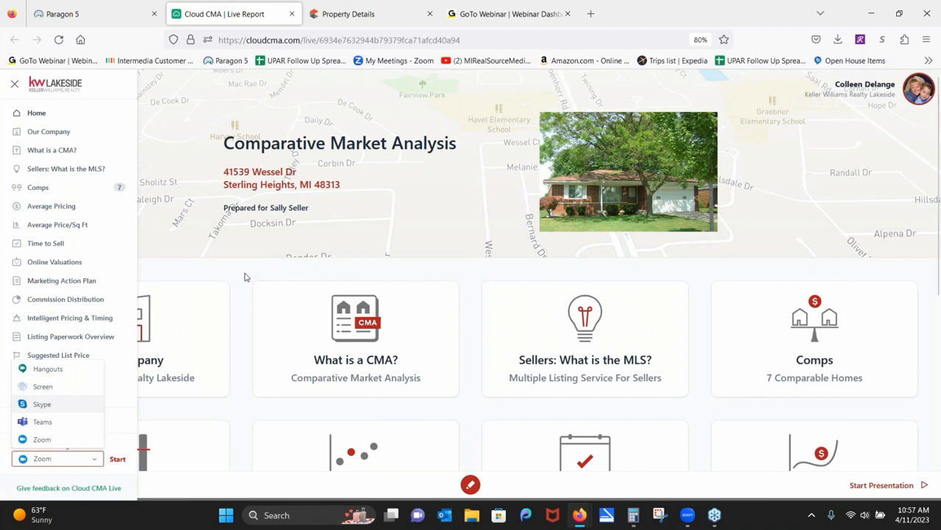
pyautogui.click(816, 353)
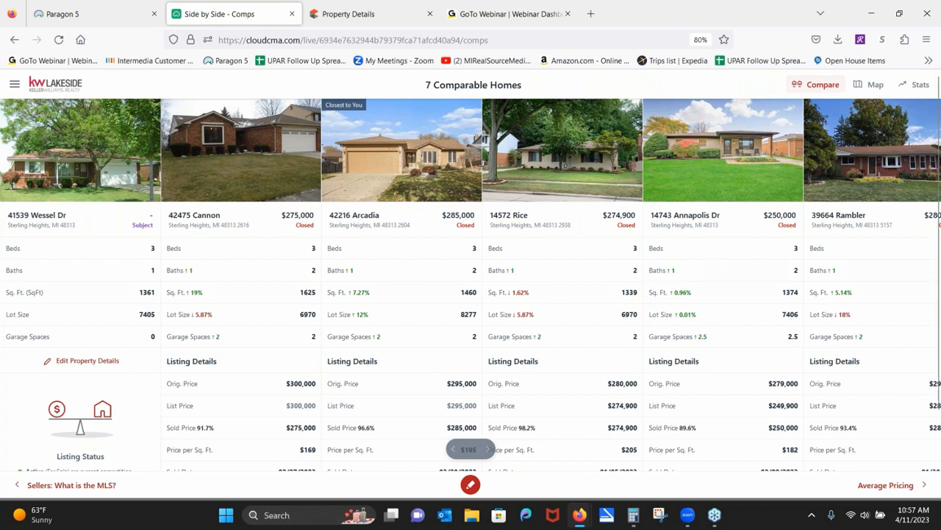
# Show the 7 comparable homes on a map and zoom in once around the subject property.
pyautogui.click(876, 86)
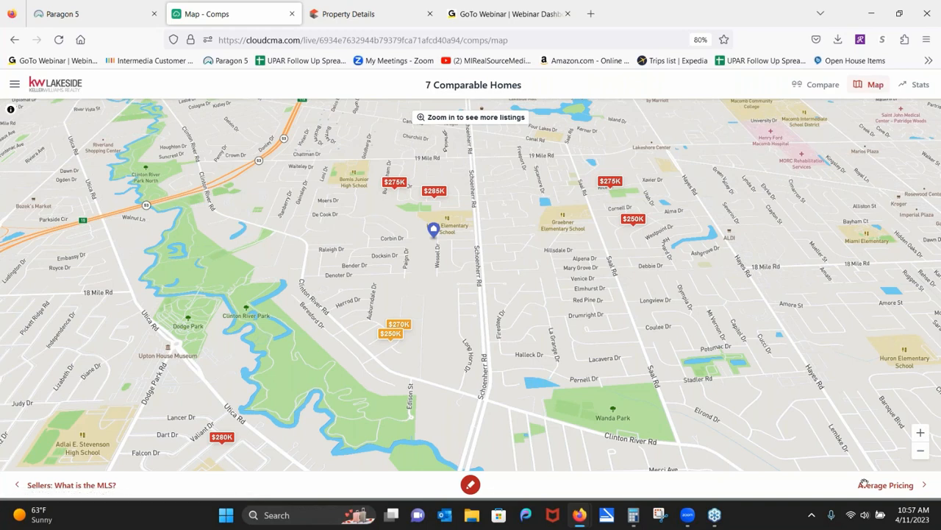
pyautogui.click(922, 434)
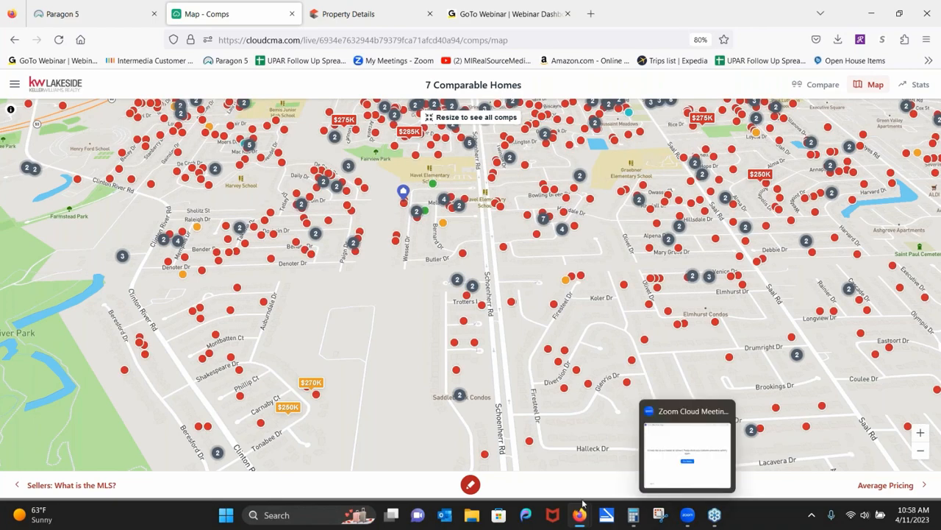
# Open the closed $265,000 listing's details, switch on Include Comp, and return to the map.
pyautogui.click(457, 371)
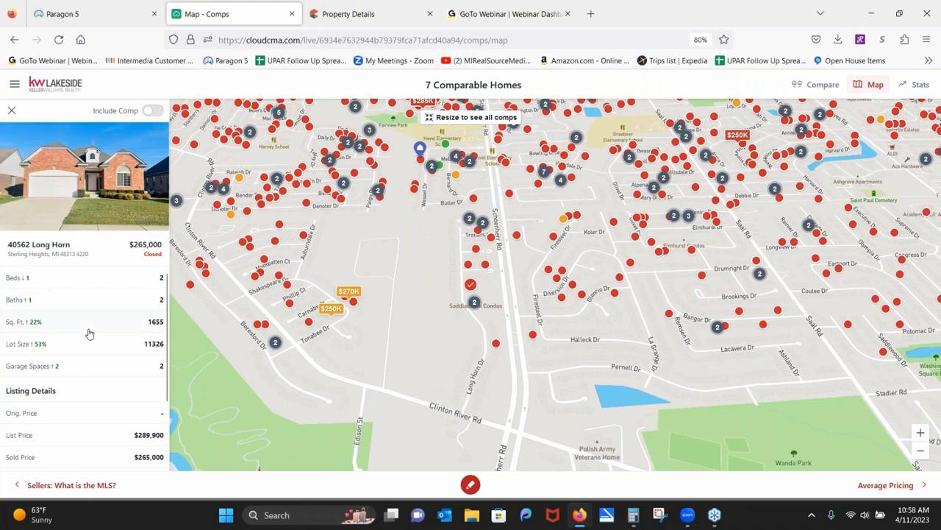
pyautogui.moveTo(88, 320); pyautogui.dragTo(95, 203)
pyautogui.click(94, 203)
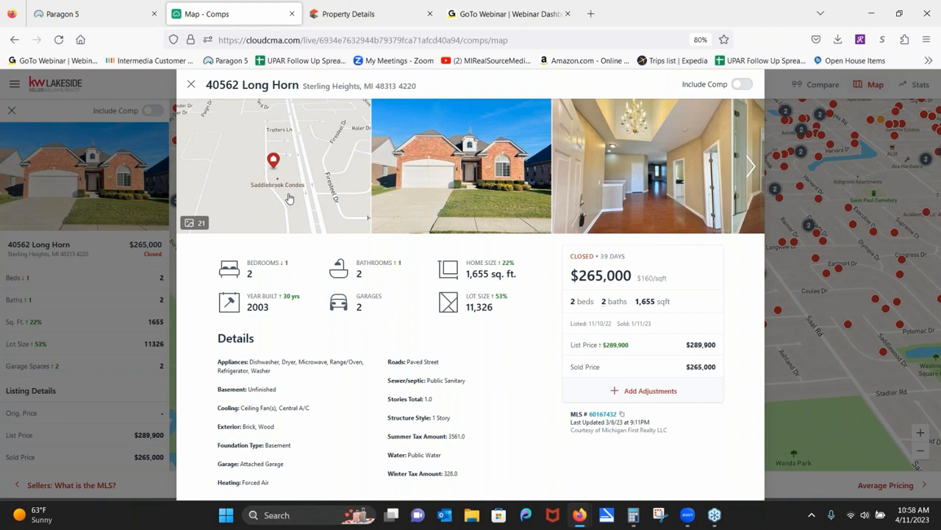
pyautogui.click(742, 85)
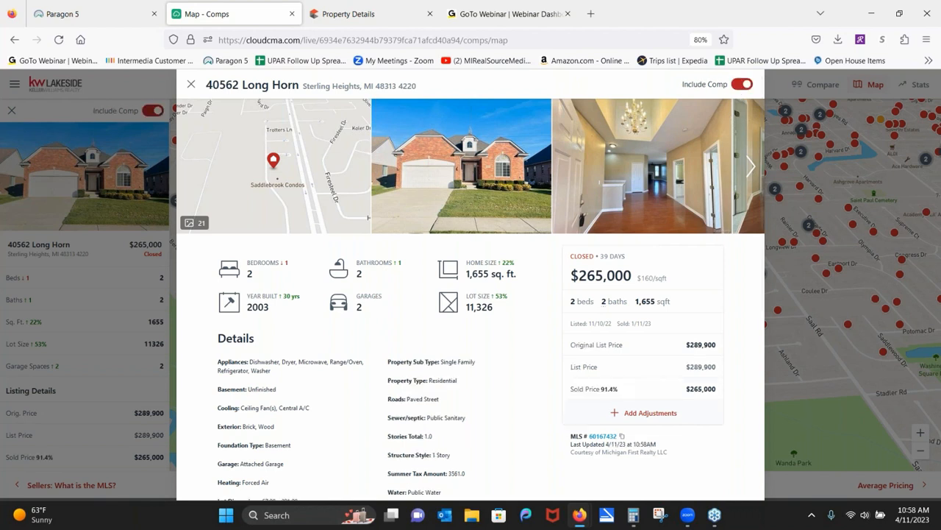
pyautogui.click(191, 85)
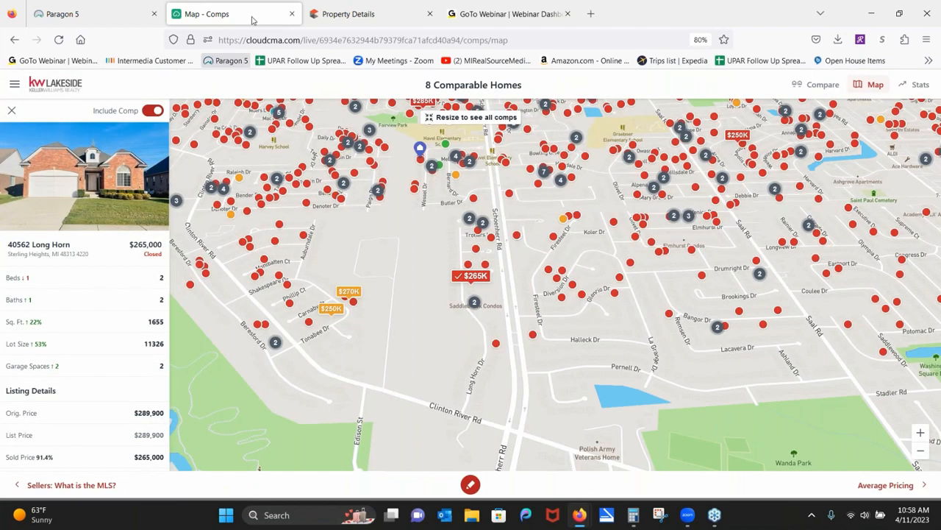
# Close the Map - Comps and Property Details tabs, dismiss the Actions pop-up, and close RESIDENTIAL.
pyautogui.click(292, 15)
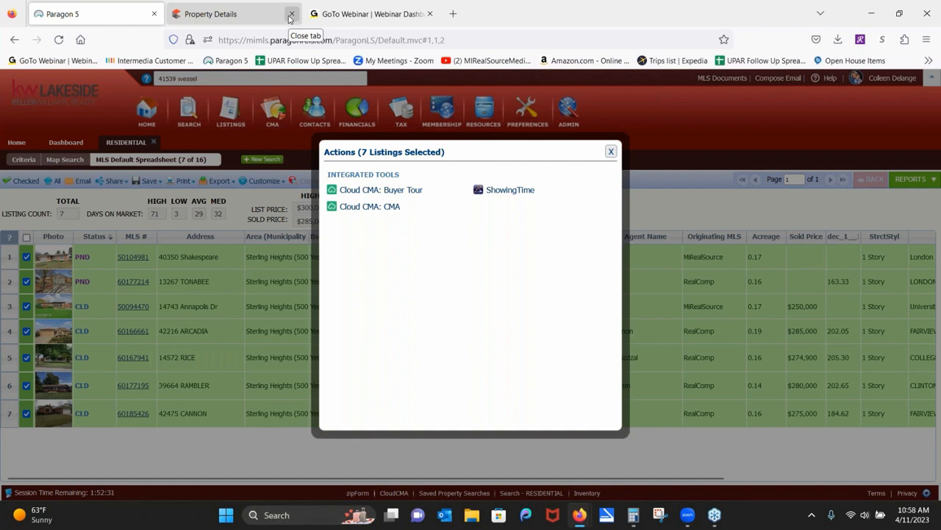
pyautogui.click(291, 14)
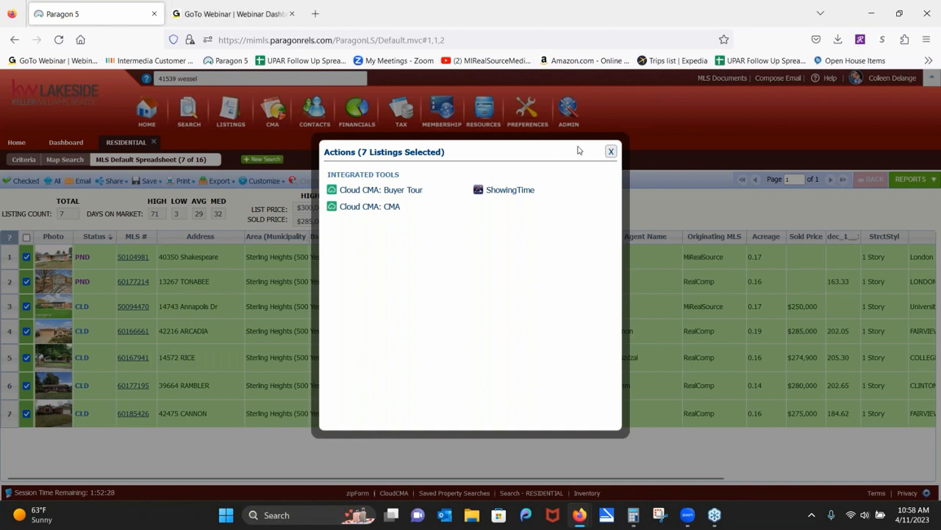
pyautogui.click(610, 152)
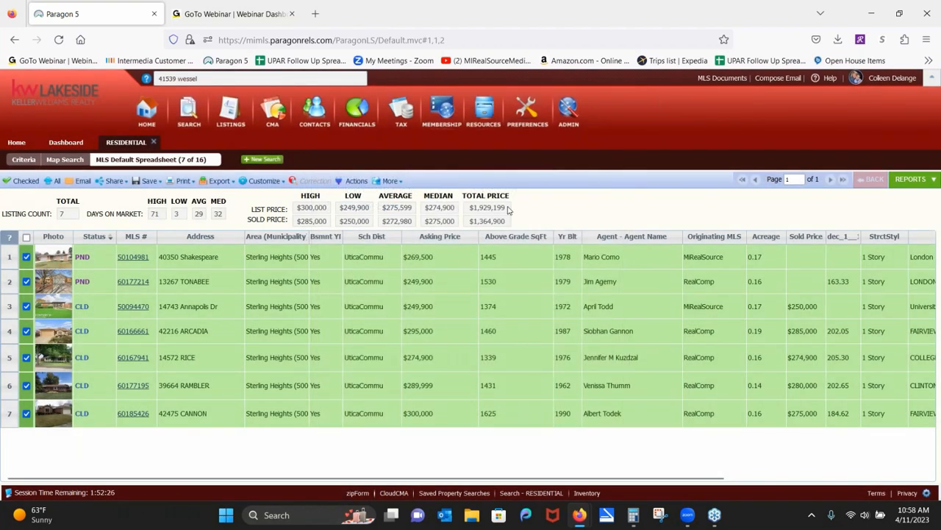
pyautogui.click(153, 142)
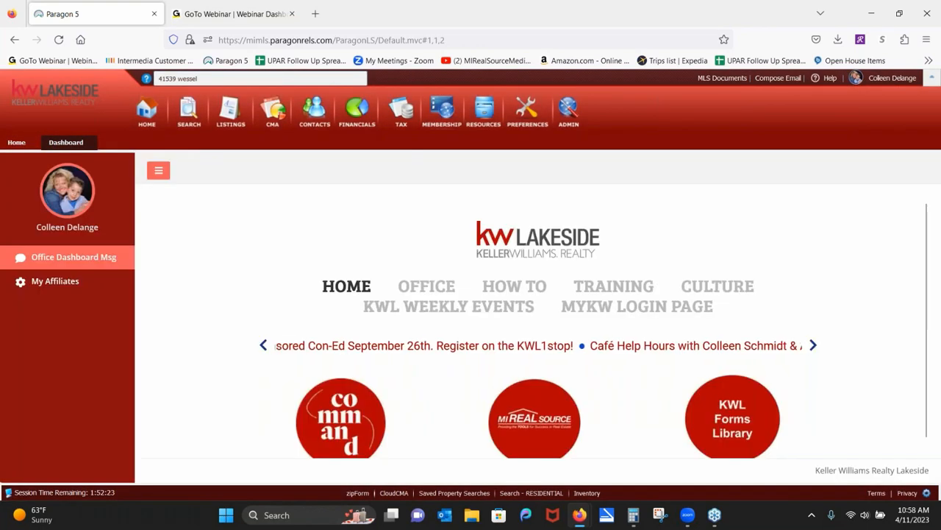
# From Paragon's Home tab, launch TransactionDesk via Resources > Online Forms.
pyautogui.click(16, 143)
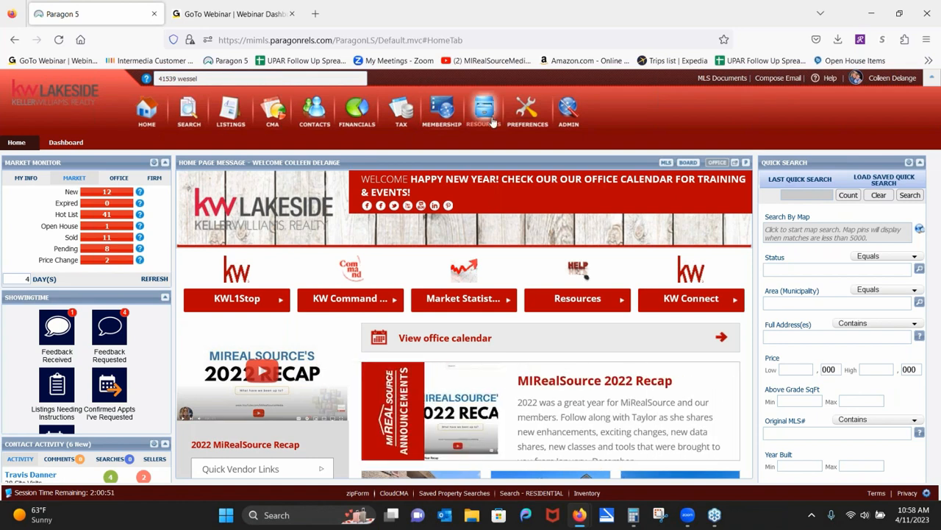
pyautogui.moveTo(483, 122)
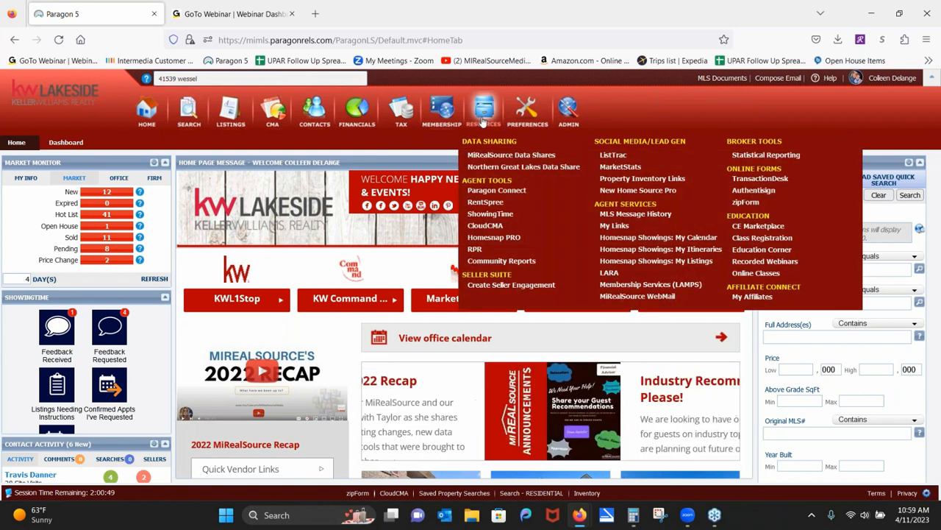
pyautogui.click(746, 179)
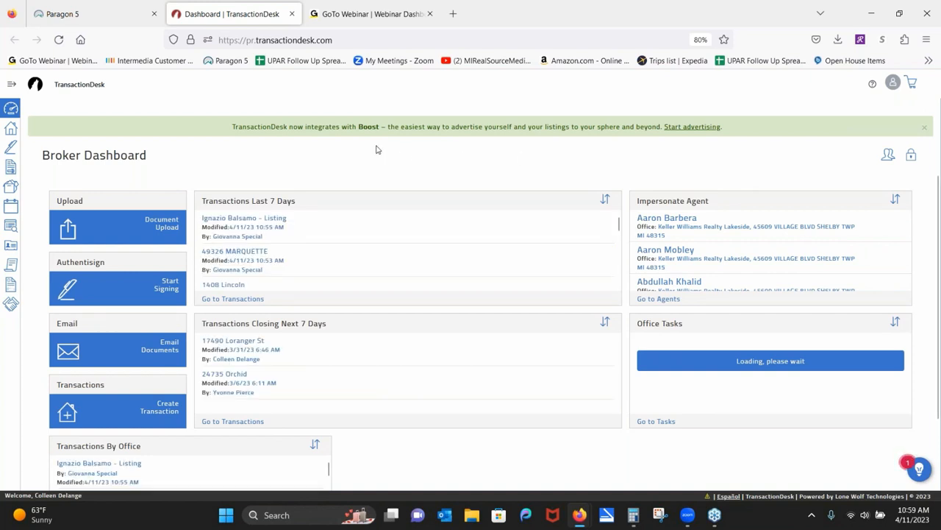
# Start a new transaction and name it with the listing property's street address.
pyautogui.click(11, 128)
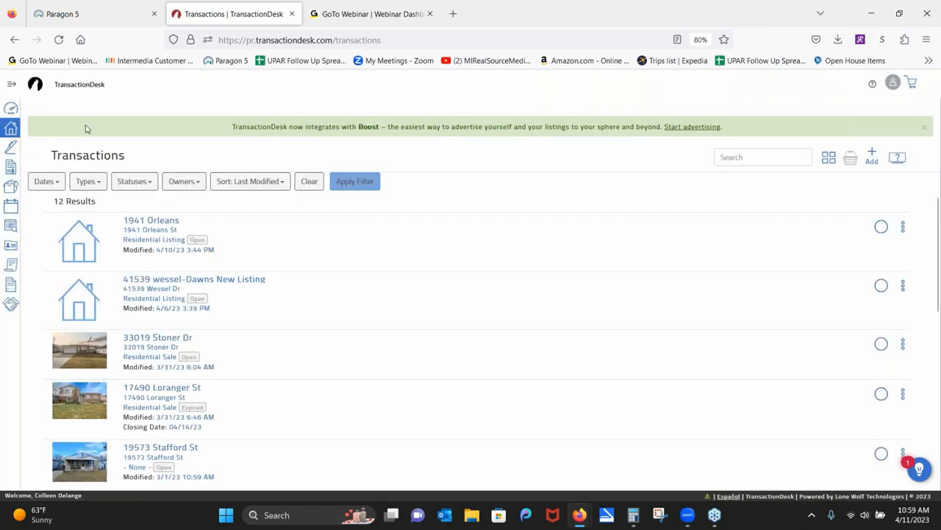
pyautogui.click(873, 157)
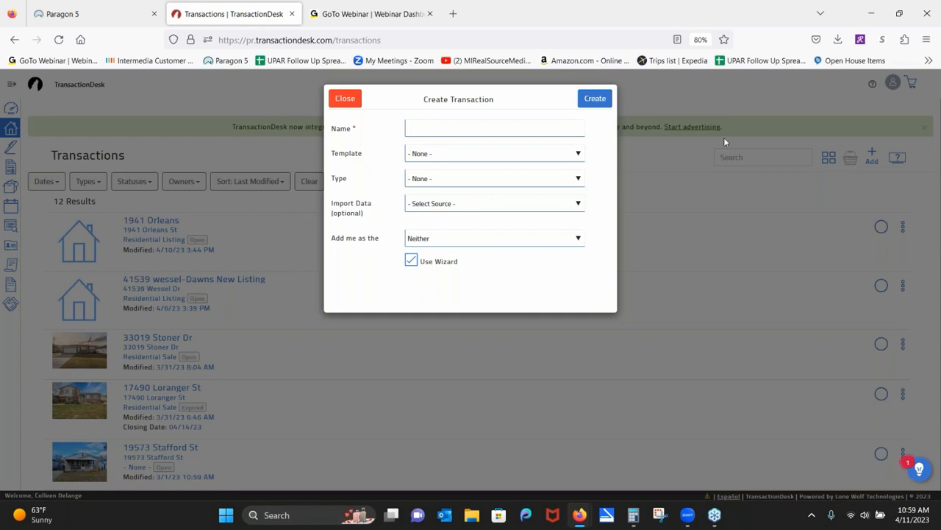
pyautogui.click(525, 128)
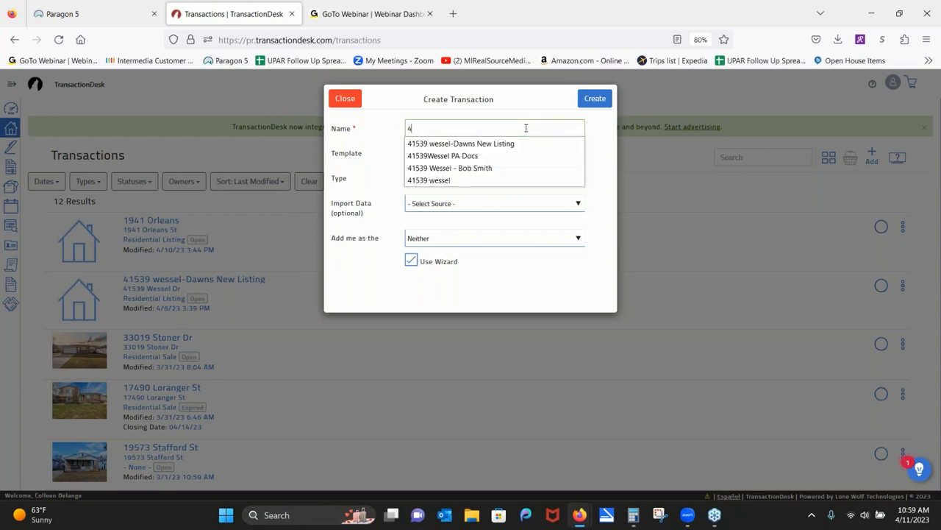
pyautogui.press('BackSpace')
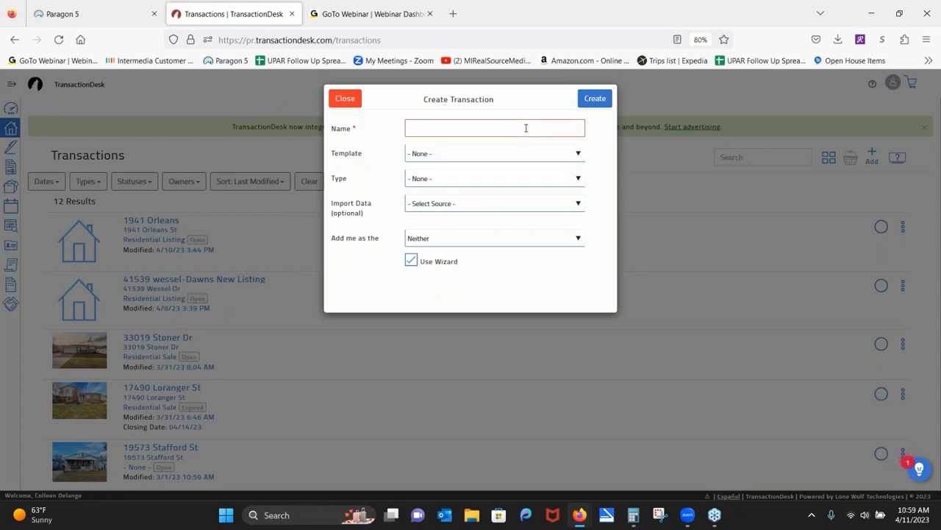
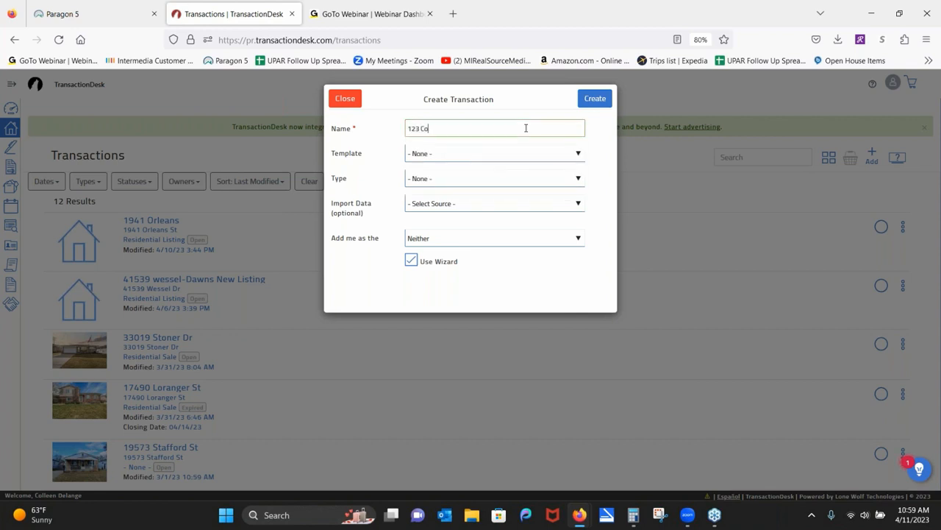
# Choose the .KWL - Listing Package template and Realist (MiRealSource) as the data import.
pyautogui.click(473, 155)
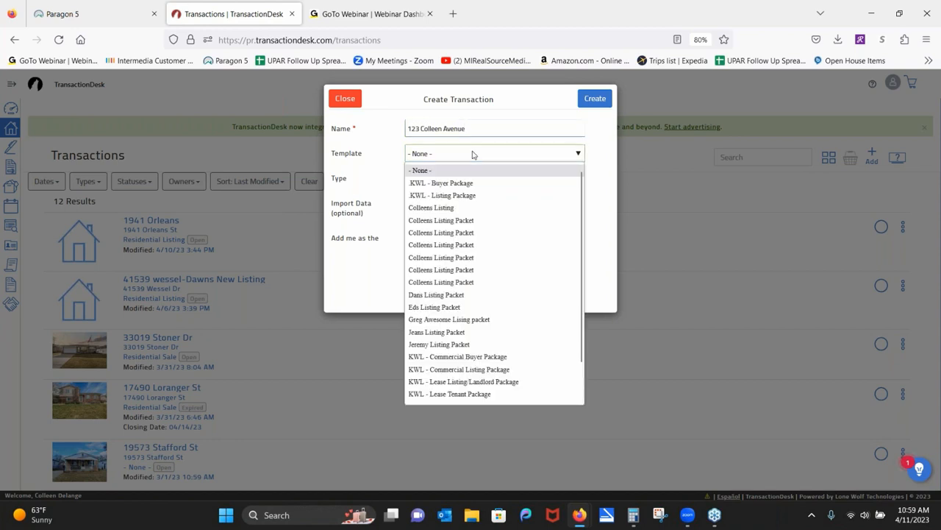
pyautogui.click(469, 195)
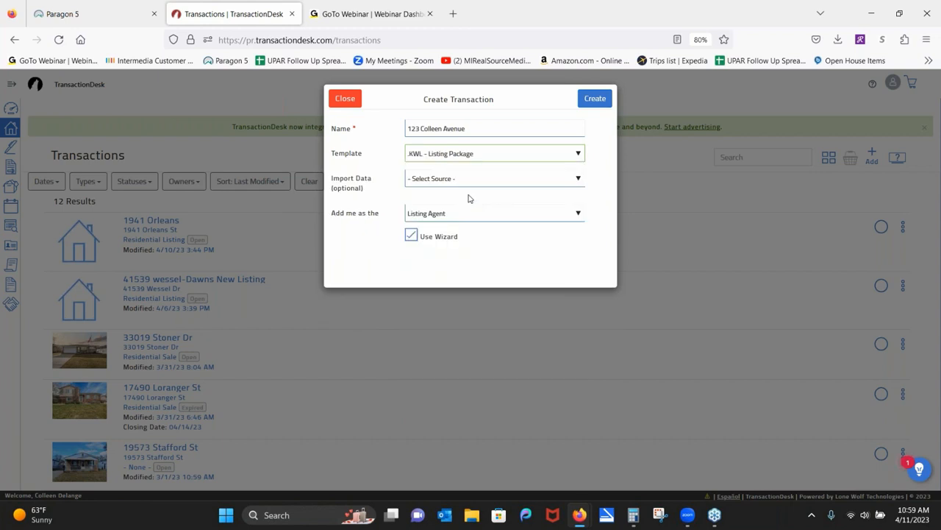
pyautogui.click(464, 186)
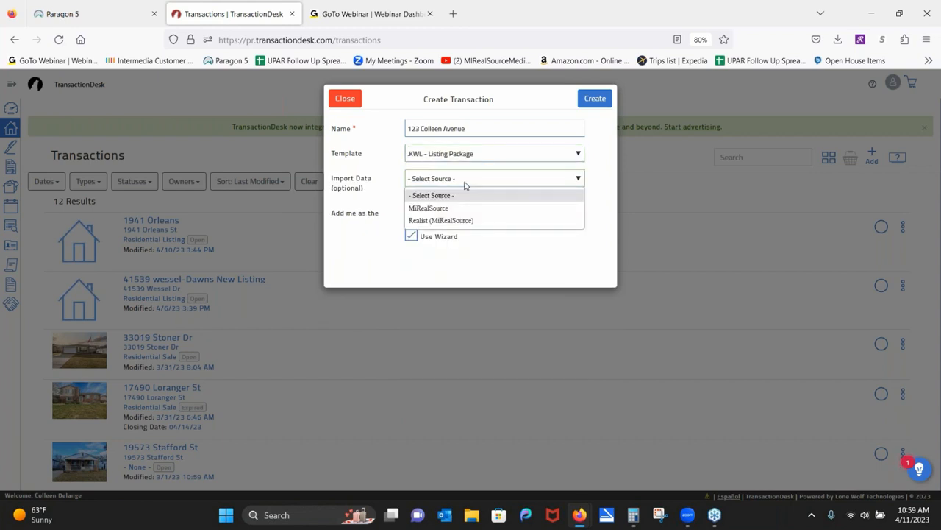
pyautogui.click(427, 220)
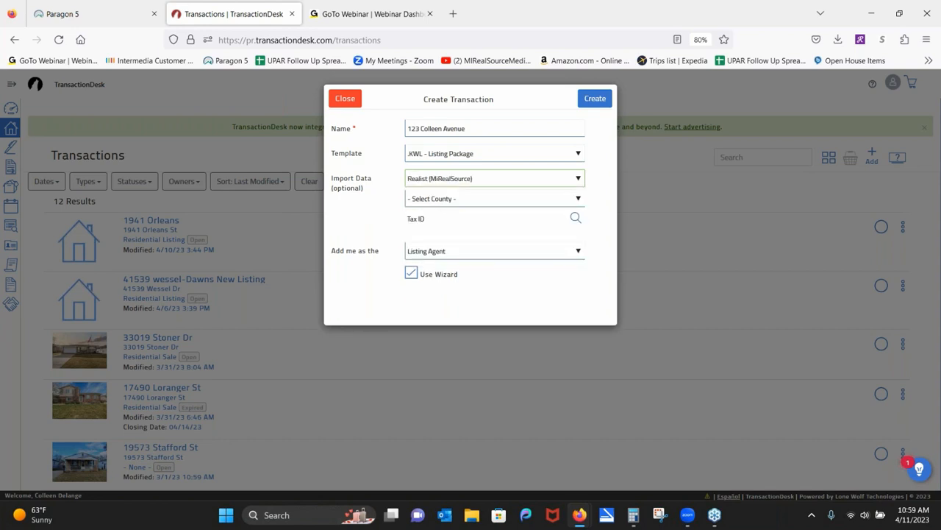
# Start a tax record search with County Macomb and the property's street number and name.
pyautogui.click(575, 219)
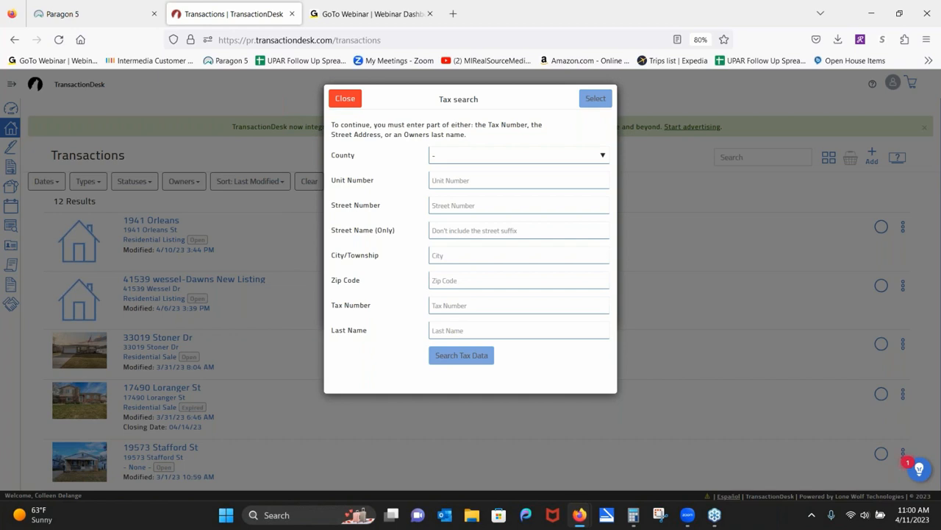
pyautogui.click(603, 156)
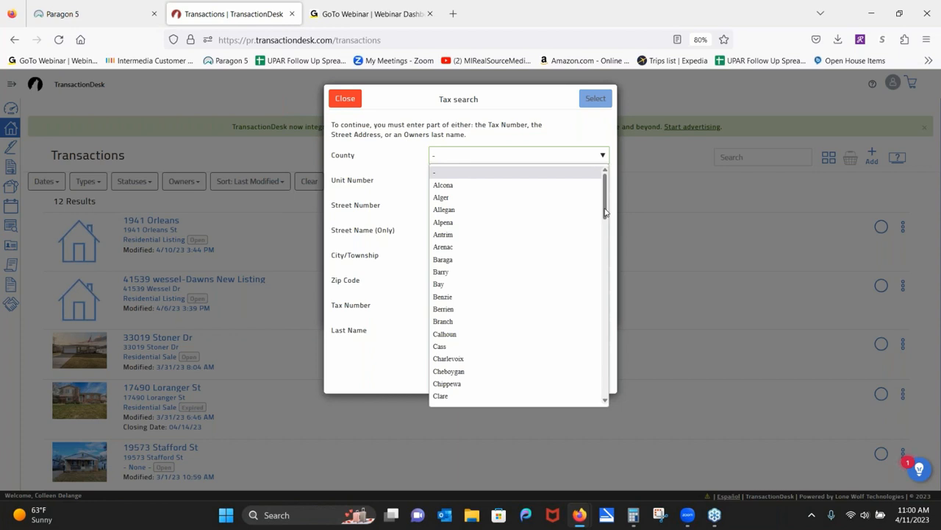
pyautogui.moveTo(605, 212); pyautogui.dragTo(605, 319)
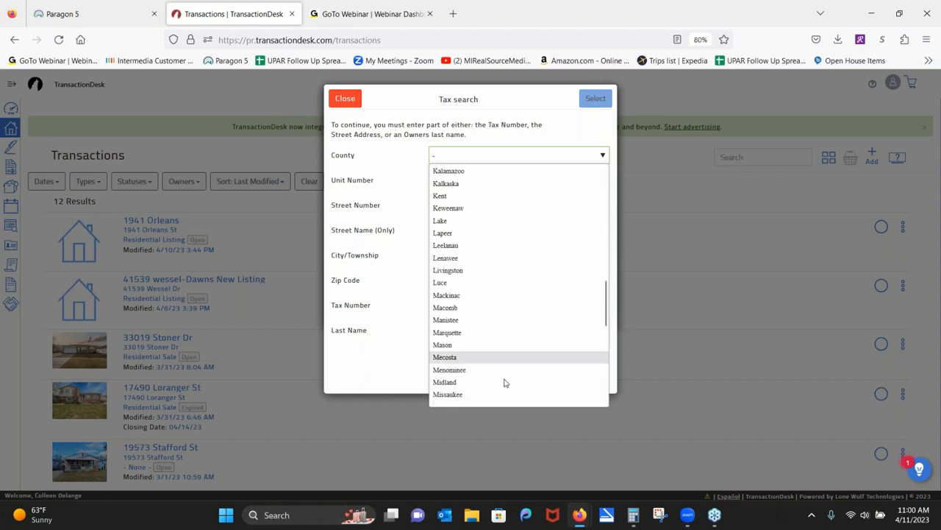
pyautogui.click(471, 308)
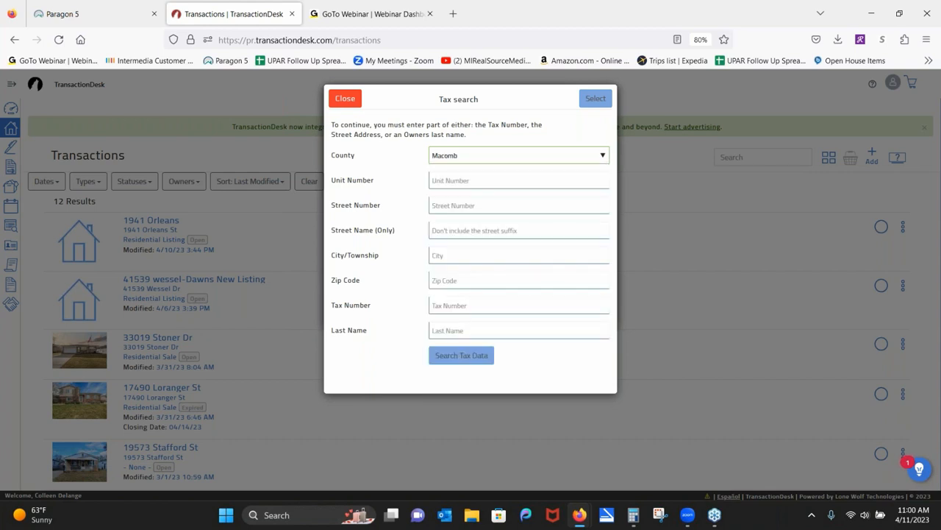
pyautogui.click(469, 209)
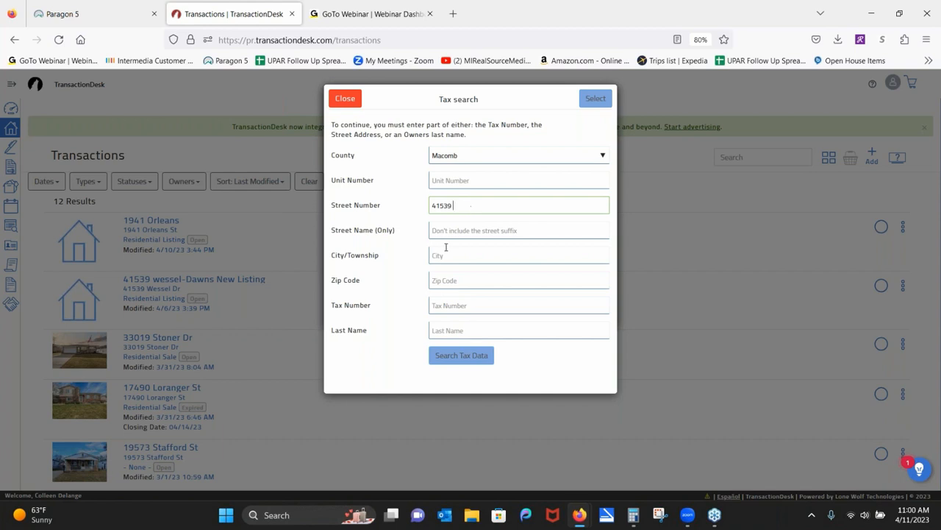
pyautogui.click(444, 231)
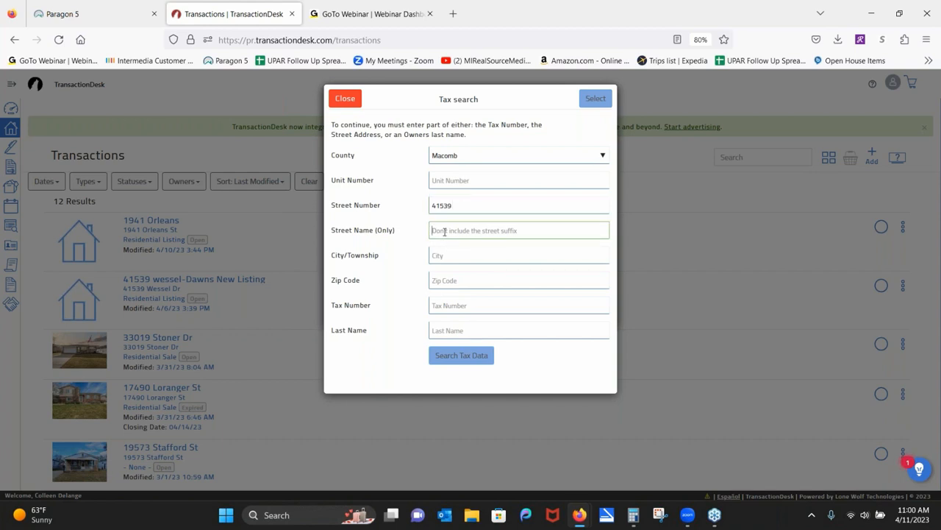
pyautogui.write('we')
pyautogui.press('BackSpace')
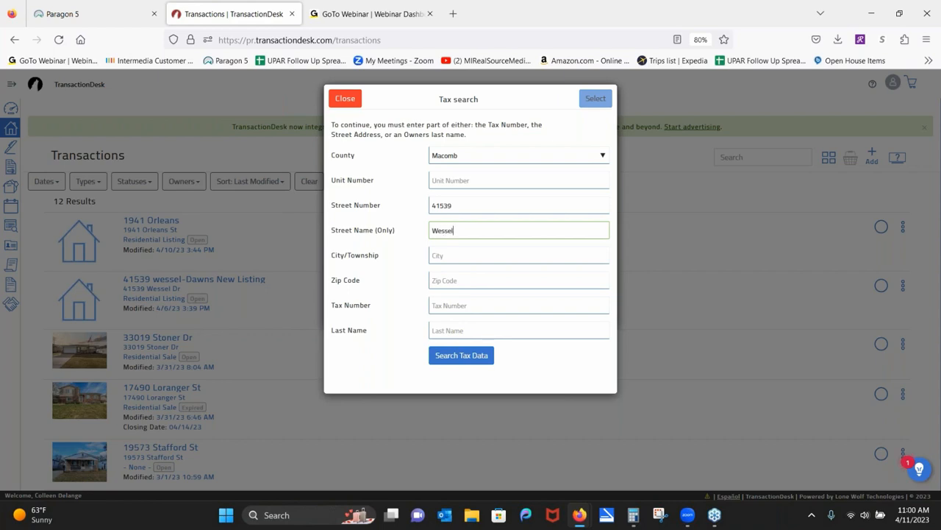
# Search the tax data, select the matching parcel record, and create the transaction.
pyautogui.click(458, 359)
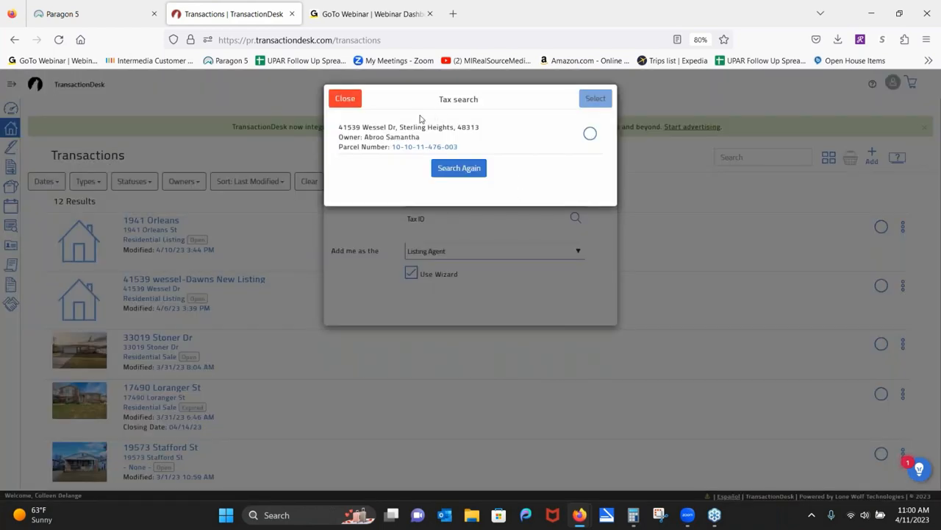
pyautogui.click(590, 134)
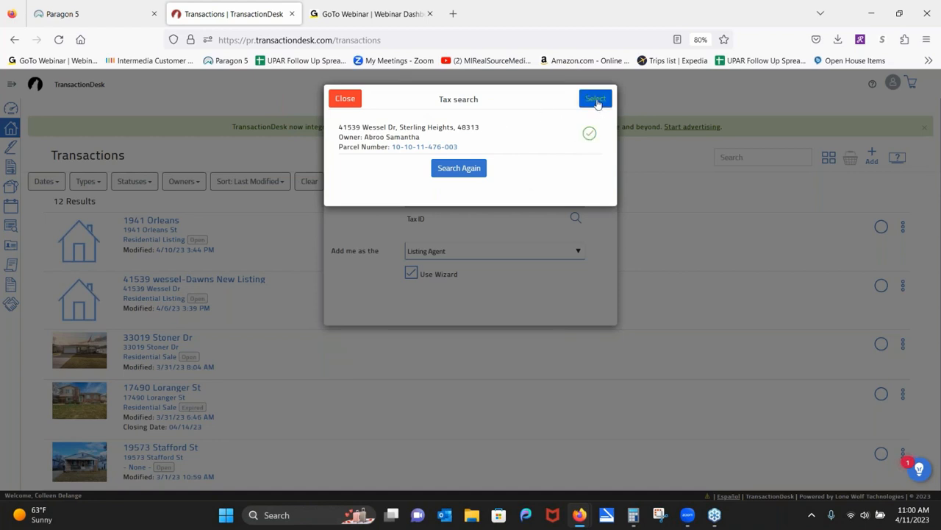
pyautogui.click(596, 100)
pyautogui.click(595, 98)
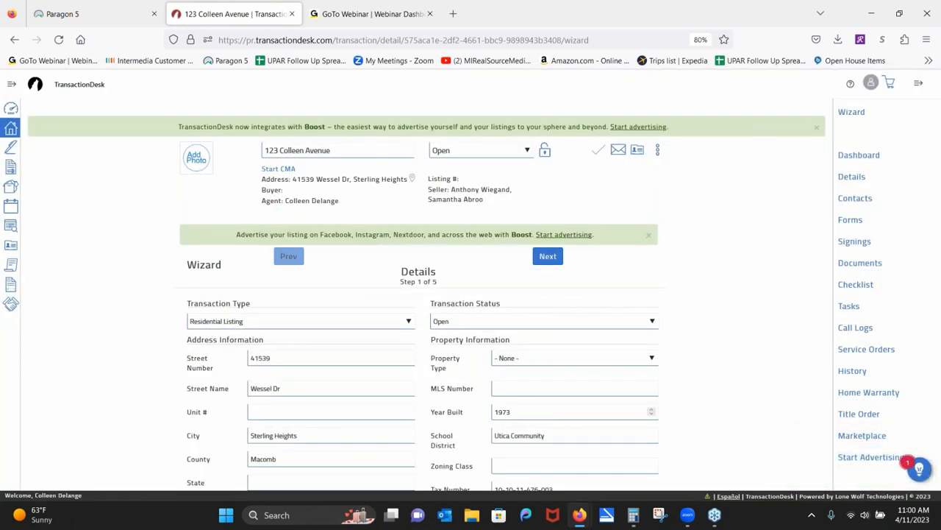
# Review the imported property details, then advance past Transaction Dates to the Contacts step.
pyautogui.scroll(-2, 746, 321)
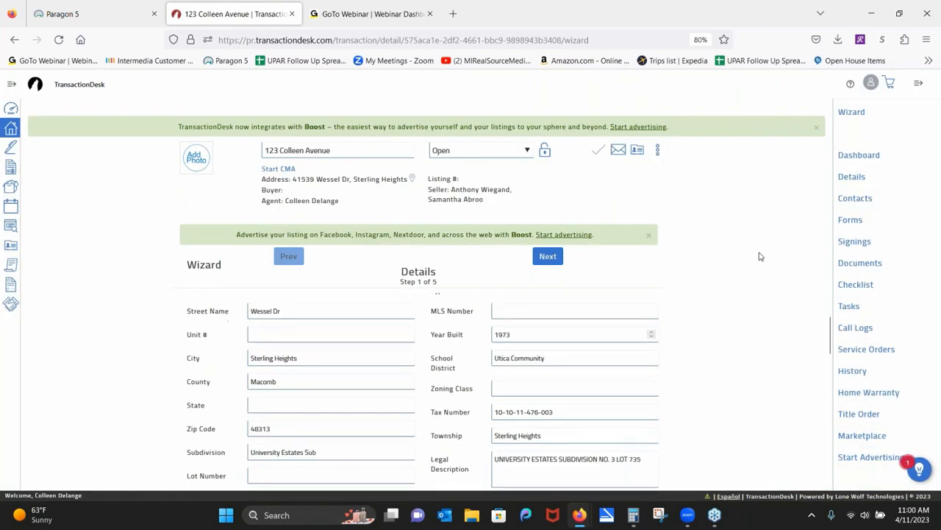
pyautogui.scroll(2, 761, 294)
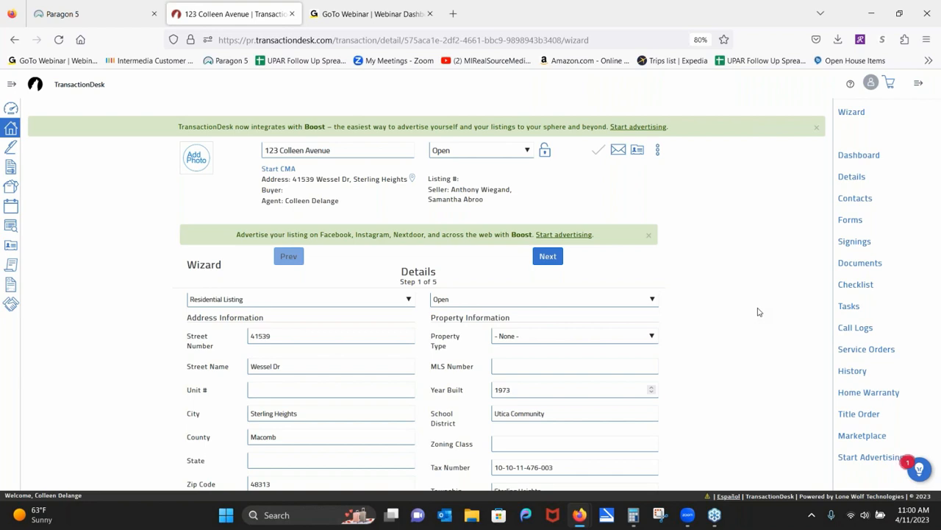
pyautogui.scroll(-3, 101, 351)
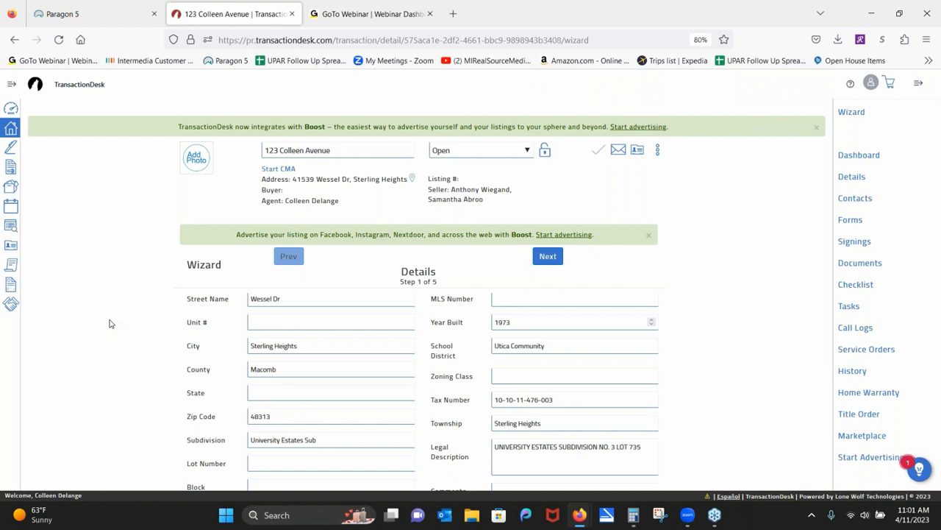
pyautogui.scroll(-10, 763, 305)
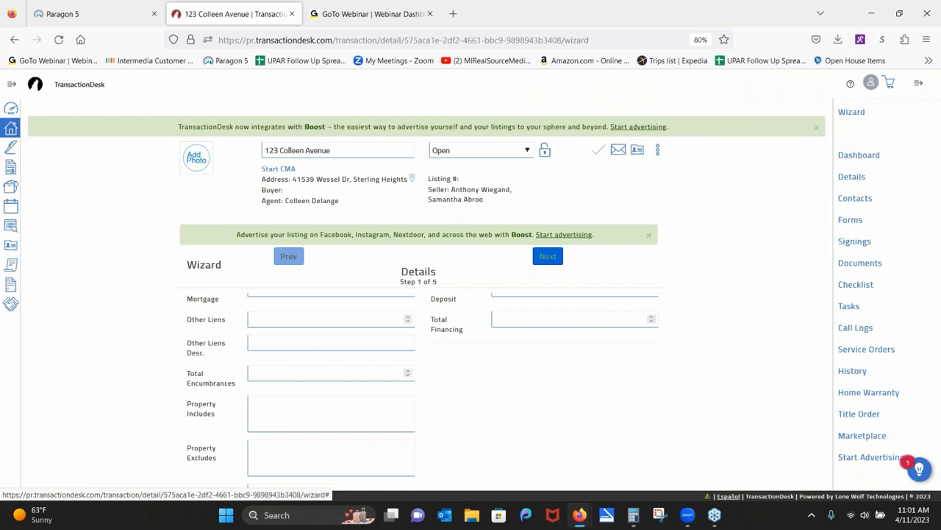
pyautogui.click(548, 256)
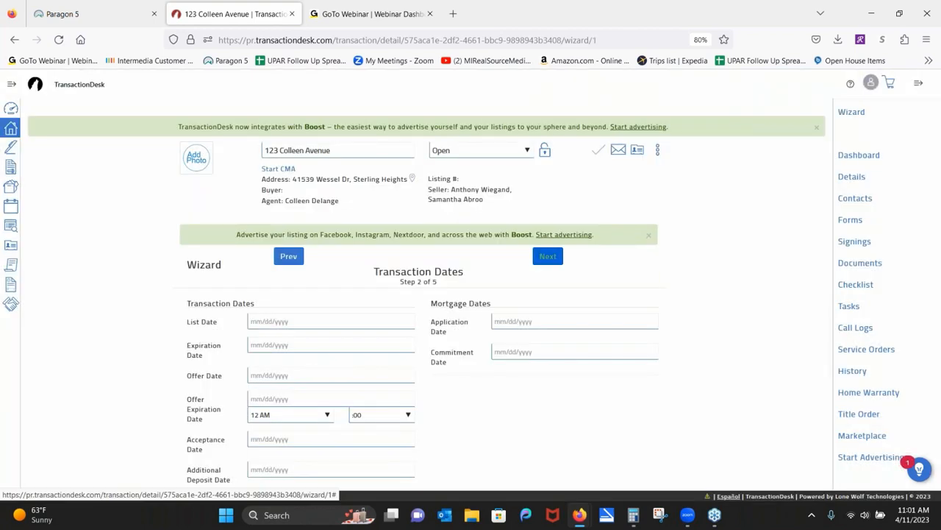
pyautogui.click(548, 256)
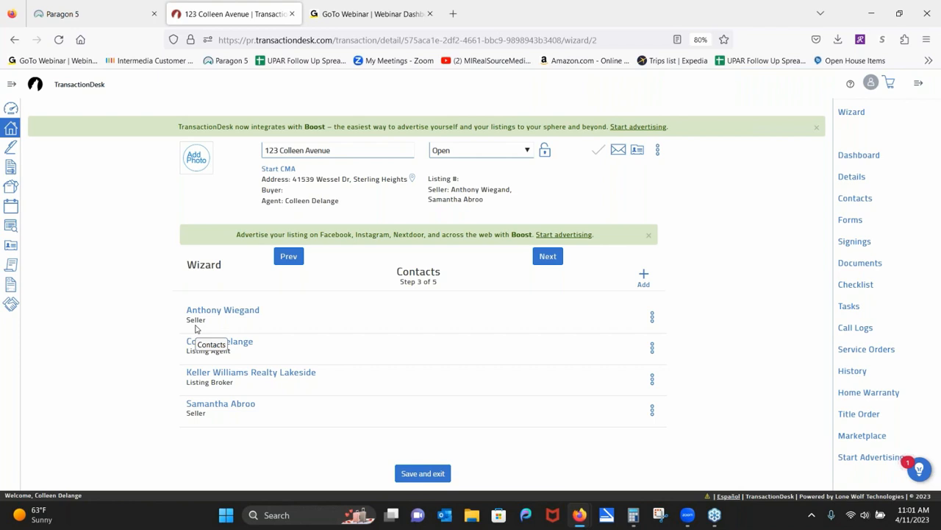
# Open the prefilled Exclusive Right Sell Agreement Addendum from the Forms step, then show the transaction's forms list.
pyautogui.click(548, 257)
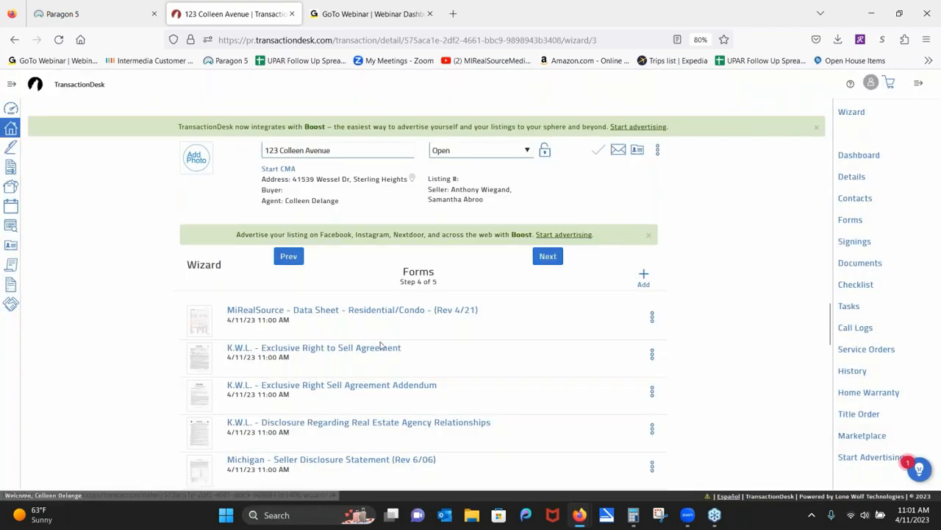
pyautogui.click(328, 386)
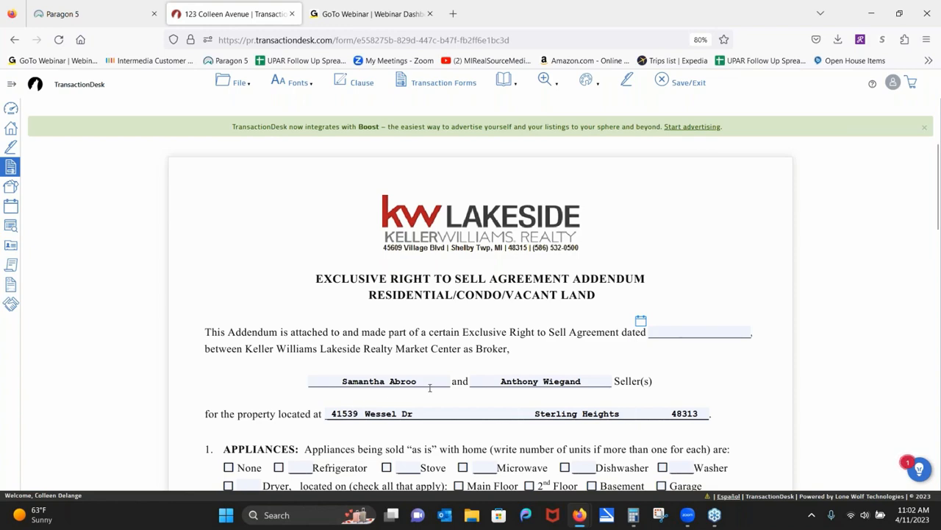
pyautogui.scroll(-6, 507, 346)
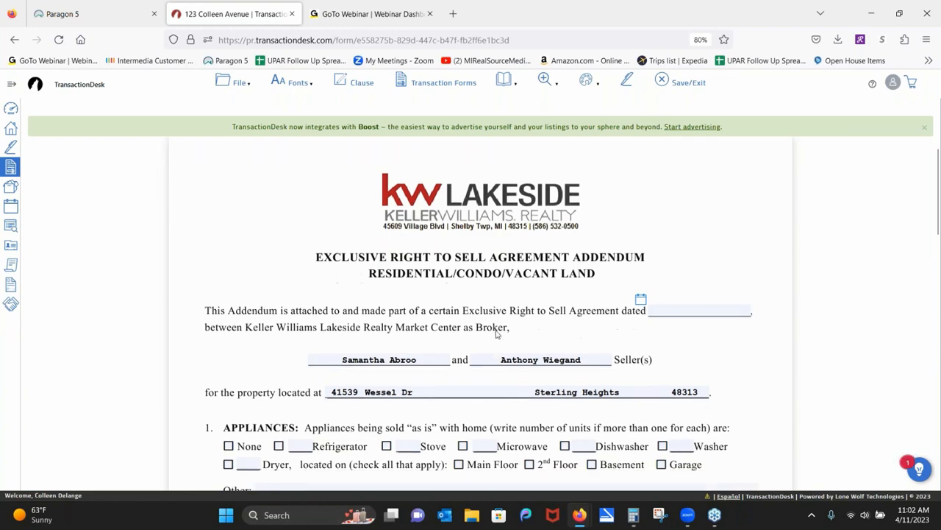
pyautogui.scroll(6, 507, 294)
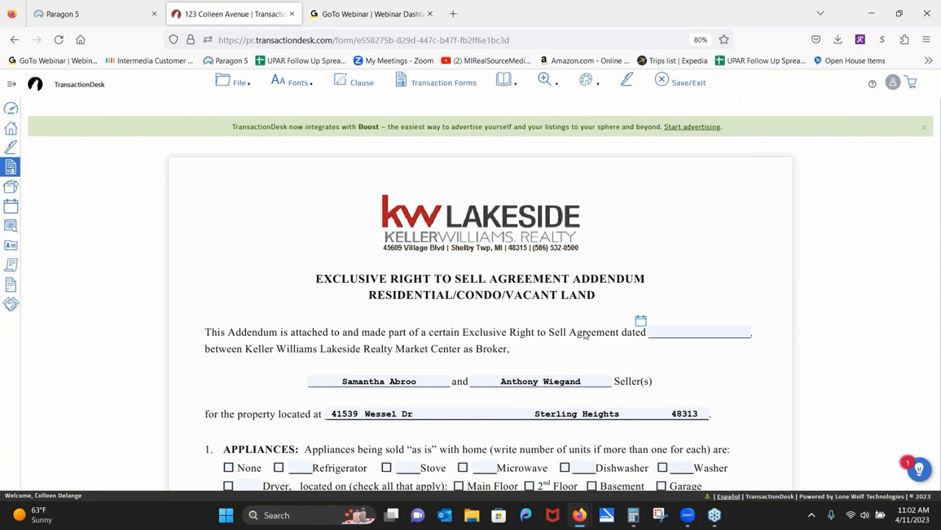
pyautogui.click(444, 82)
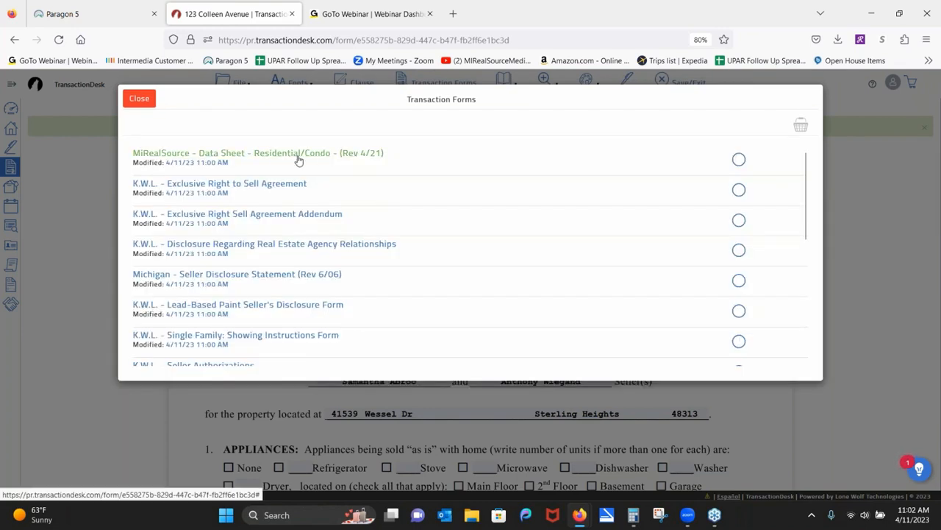
# Open the MiRealSource residential data sheet, view its file options, then return to the Paragon MLS tab.
pyautogui.click(299, 159)
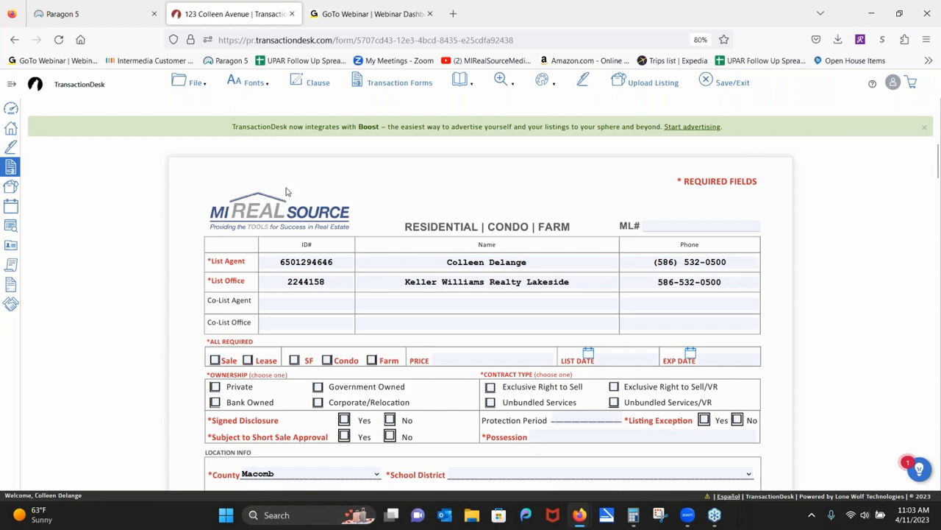
pyautogui.click(192, 83)
pyautogui.moveTo(194, 160)
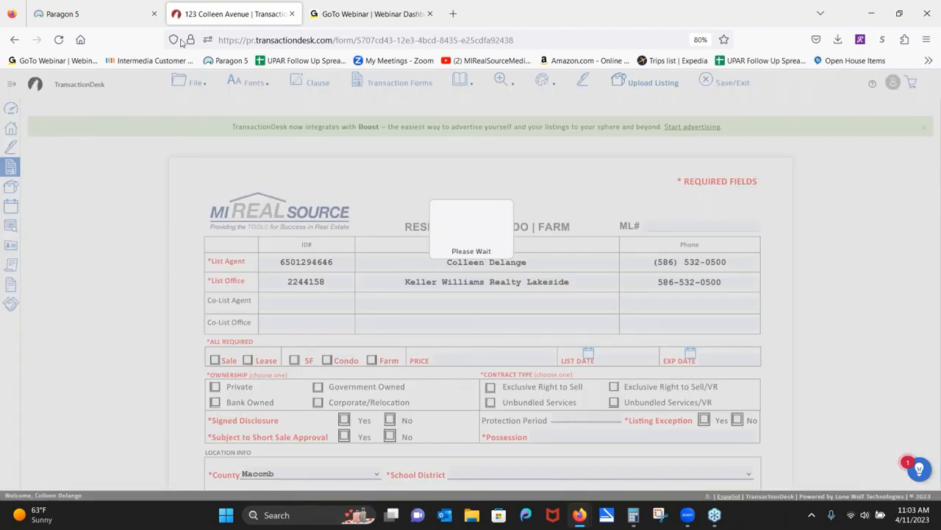
pyautogui.click(120, 10)
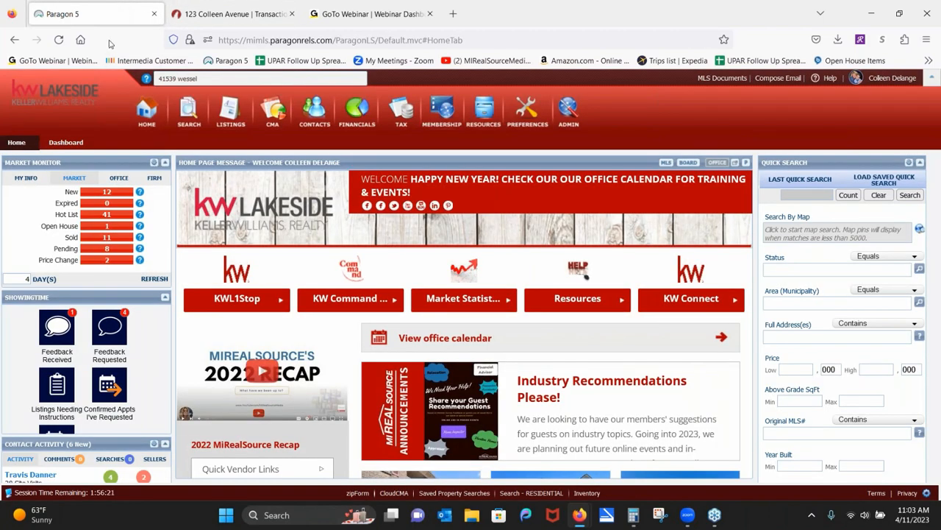
pyautogui.click(231, 111)
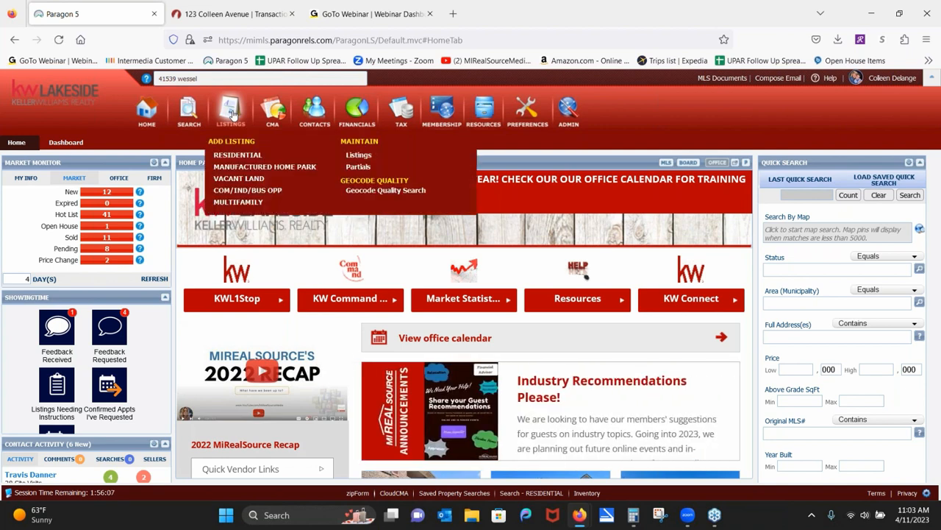
pyautogui.click(360, 168)
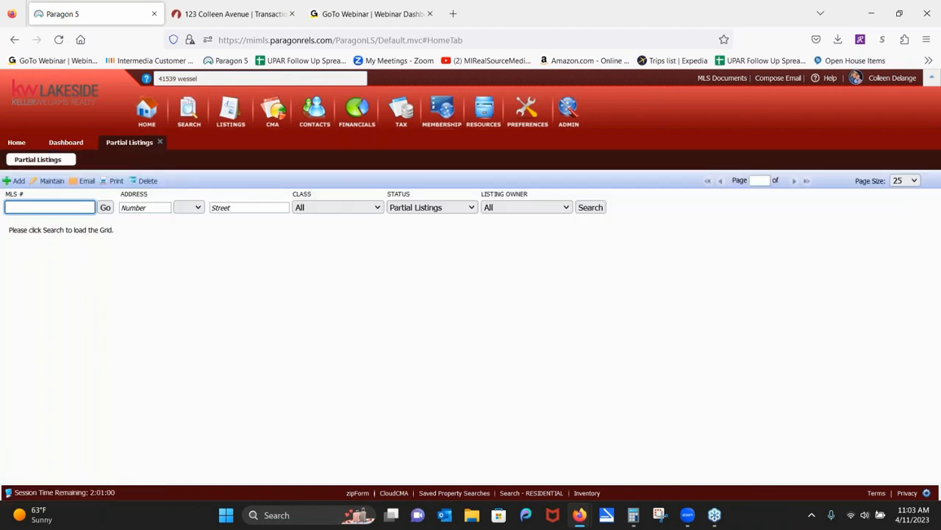
pyautogui.click(519, 211)
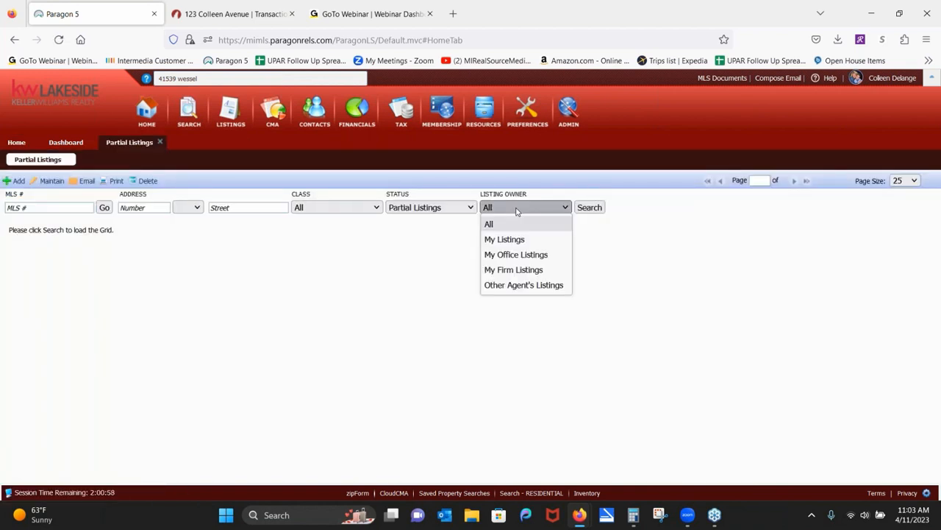
pyautogui.click(516, 255)
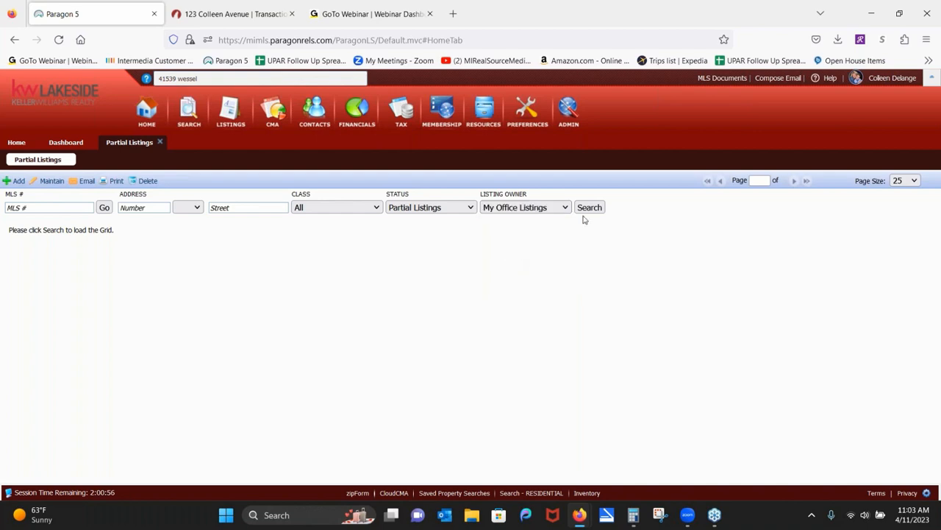
pyautogui.click(591, 210)
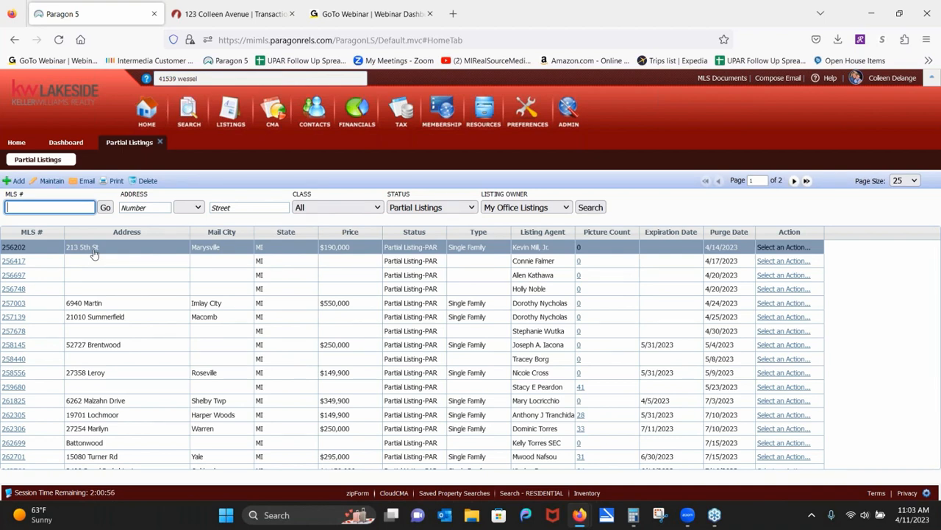
pyautogui.click(13, 304)
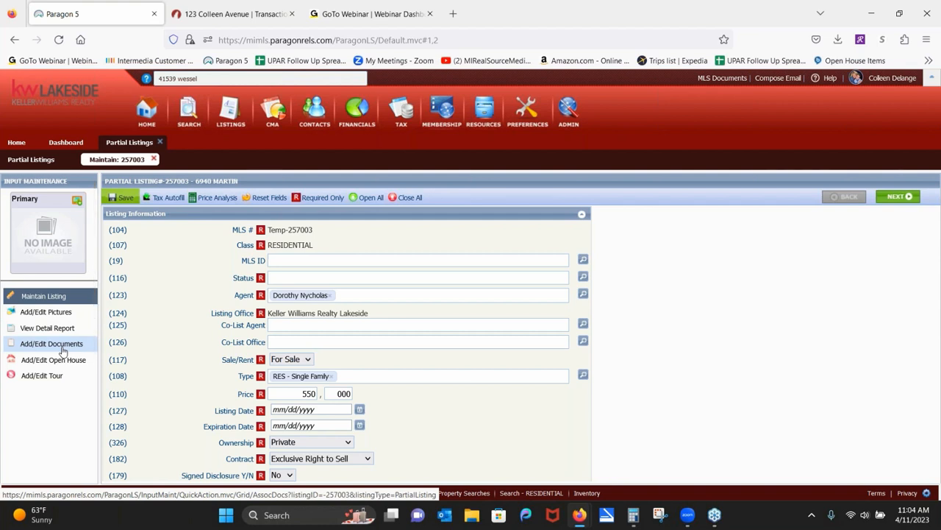
# Skip the save prompt and upload the LBP file to the listing with description 'SD'.
pyautogui.moveTo(121, 197)
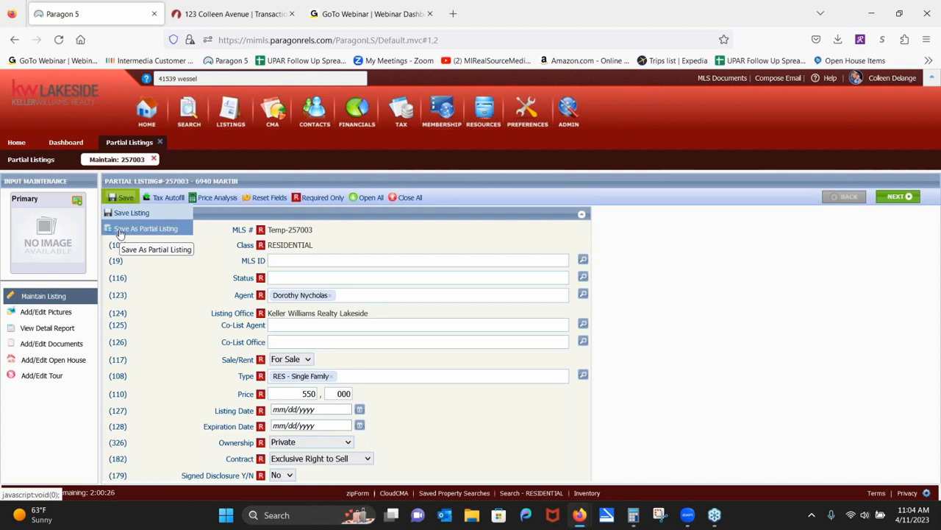
pyautogui.click(120, 233)
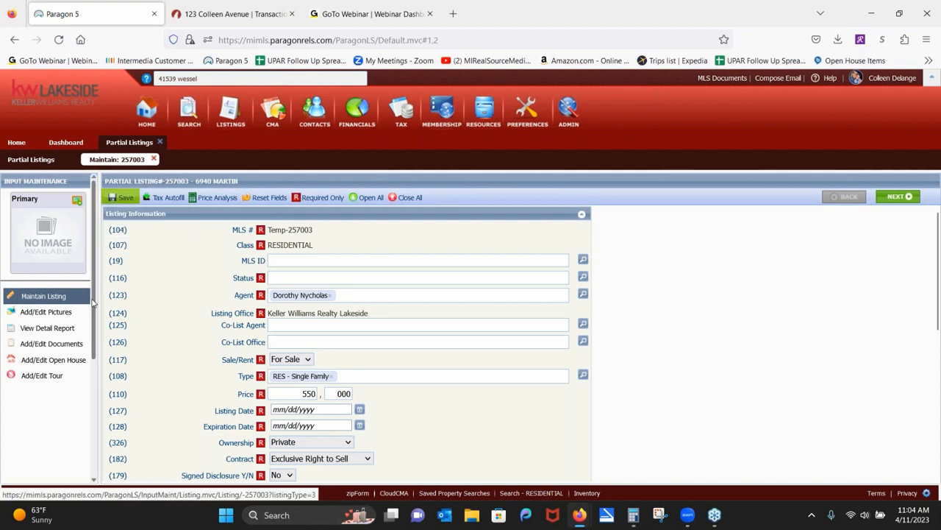
pyautogui.click(48, 345)
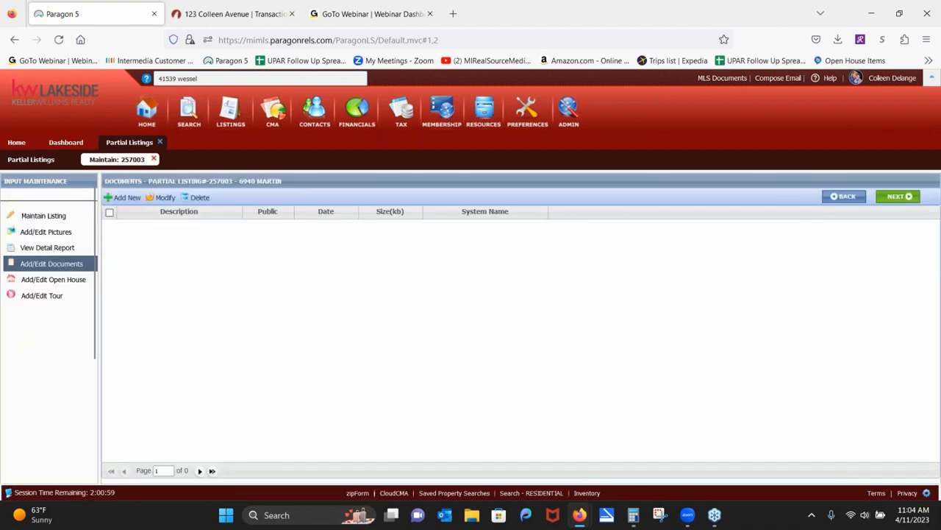
pyautogui.click(122, 199)
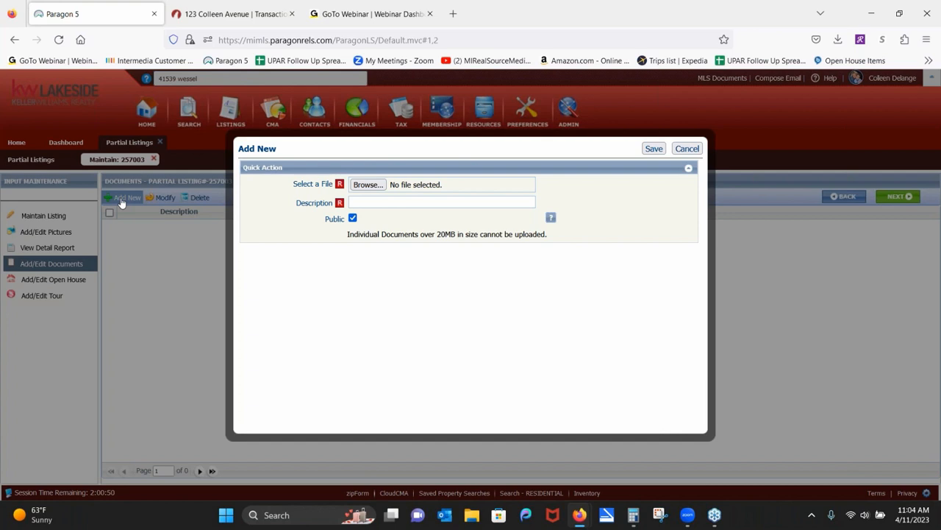
pyautogui.click(367, 186)
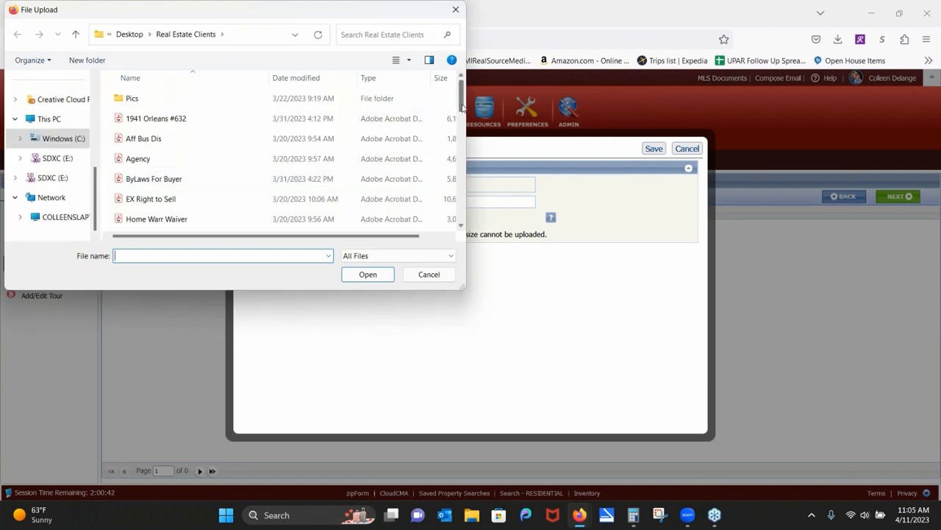
pyautogui.moveTo(461, 109); pyautogui.dragTo(461, 129)
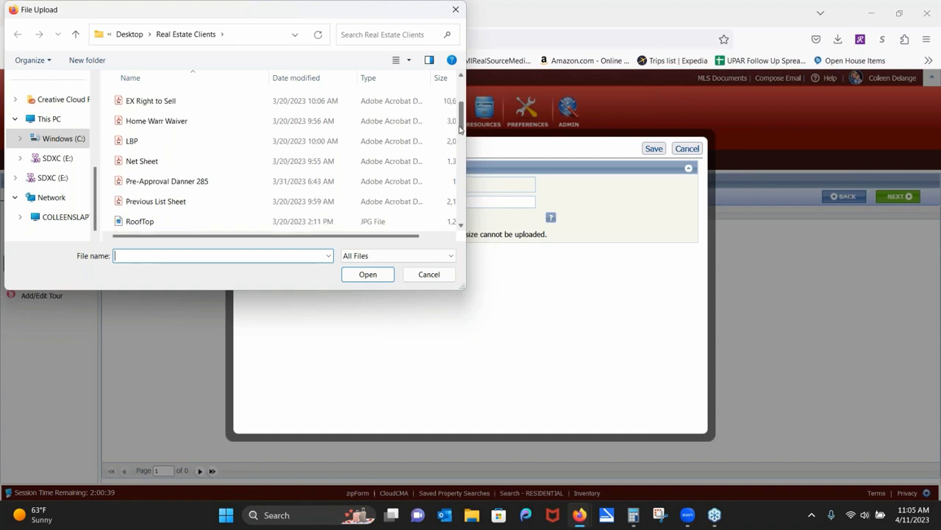
pyautogui.click(146, 141)
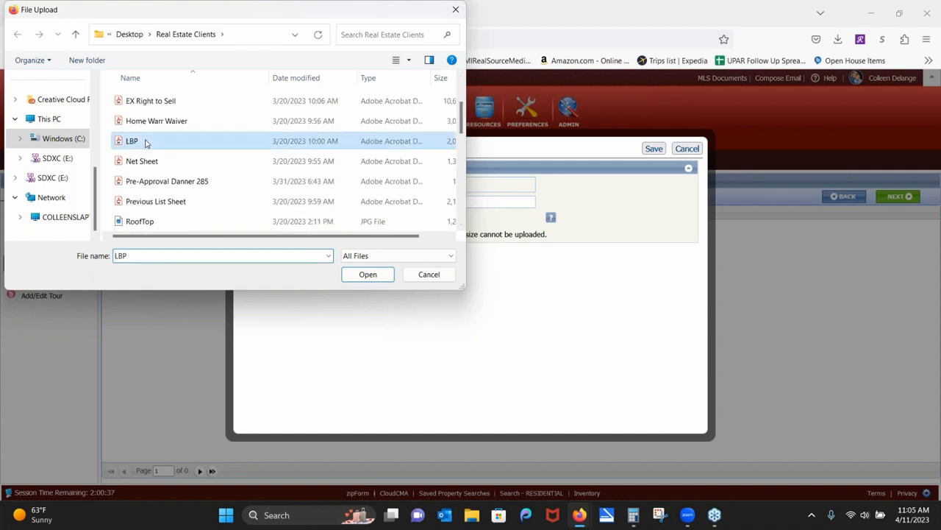
pyautogui.click(362, 276)
pyautogui.click(365, 203)
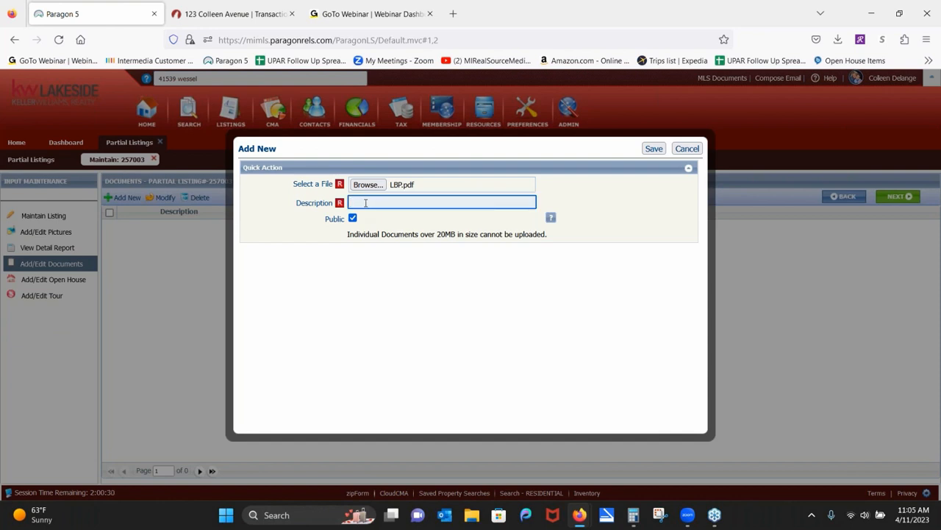
pyautogui.write('SD')
pyautogui.click(652, 149)
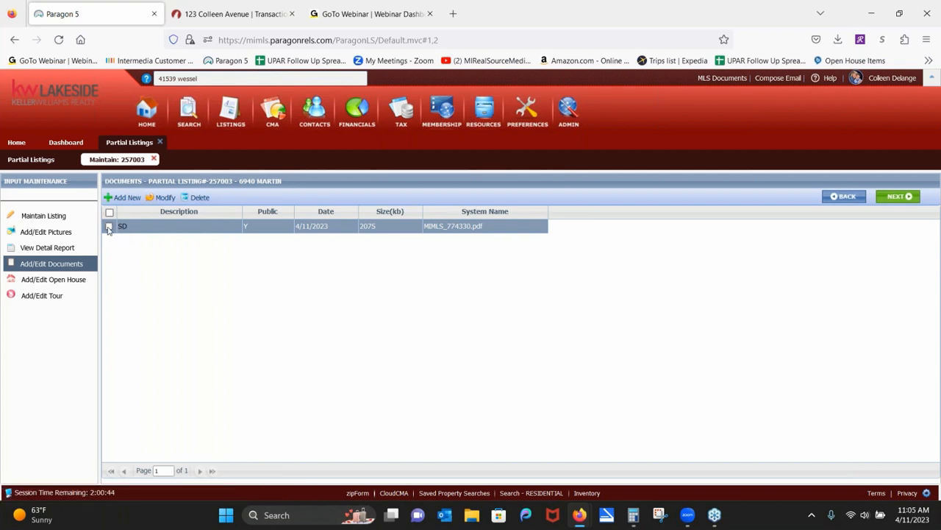
pyautogui.click(109, 227)
pyautogui.click(199, 197)
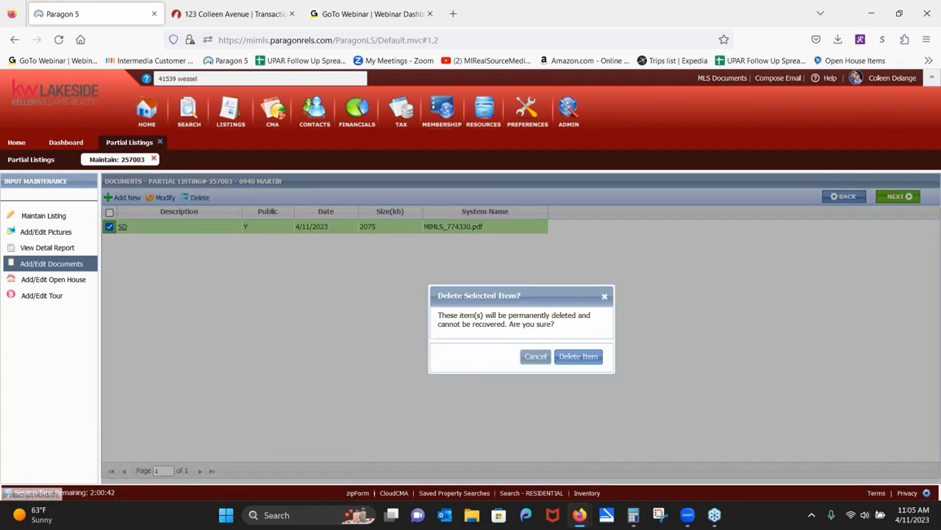
pyautogui.click(579, 356)
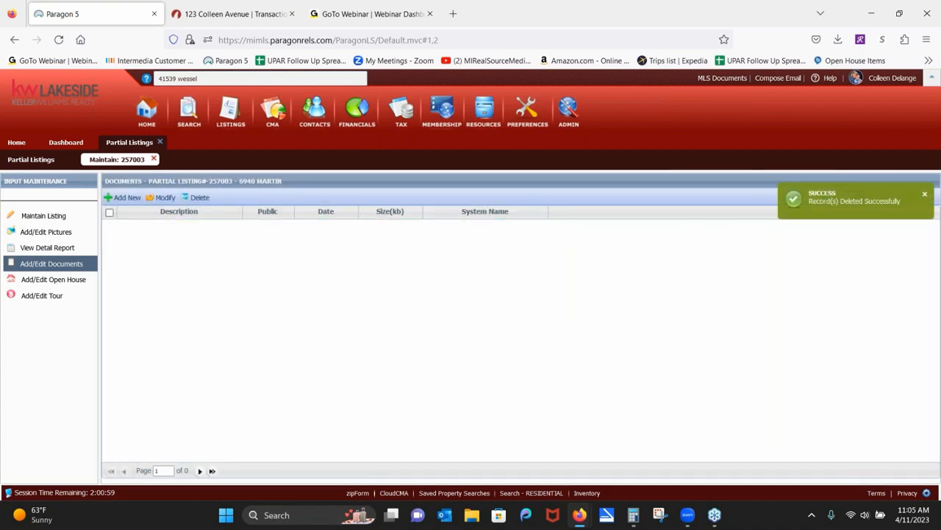
pyautogui.click(197, 14)
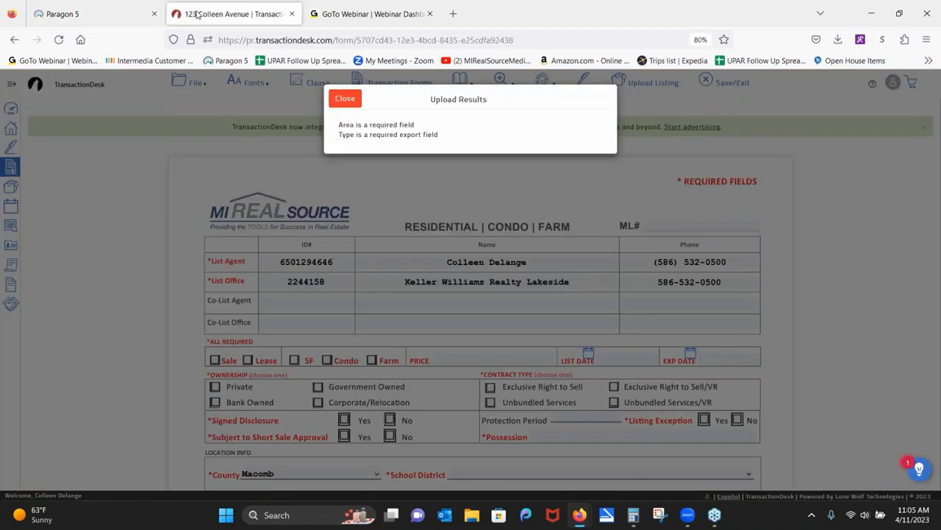
pyautogui.click(345, 99)
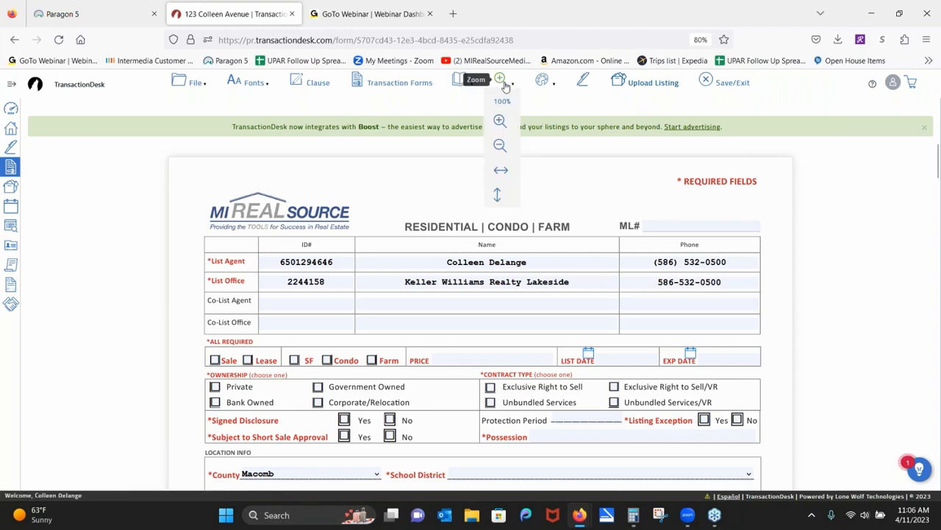
pyautogui.click(400, 85)
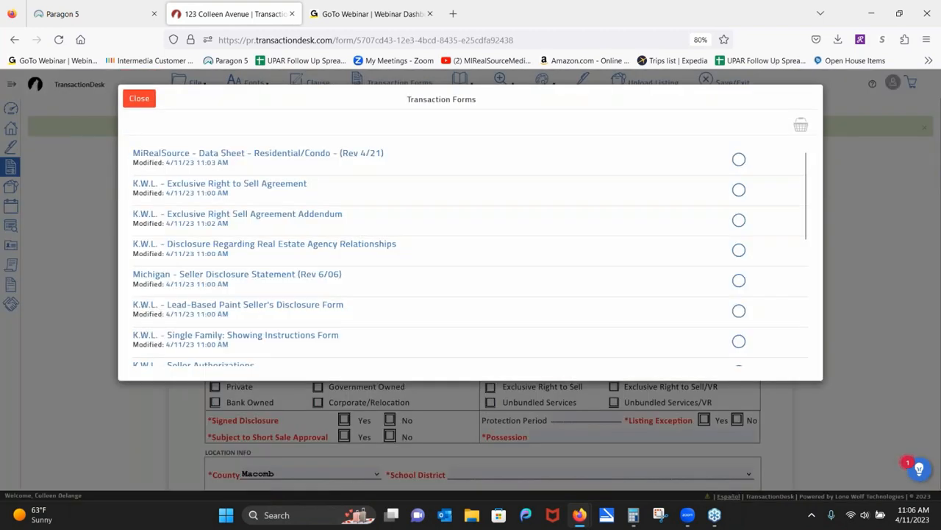
pyautogui.click(269, 280)
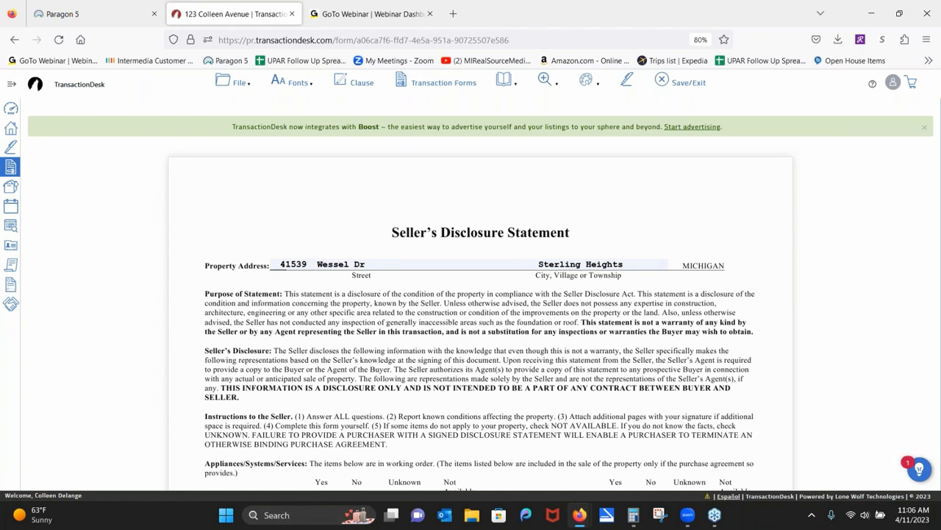
pyautogui.scroll(-5, 224, 324)
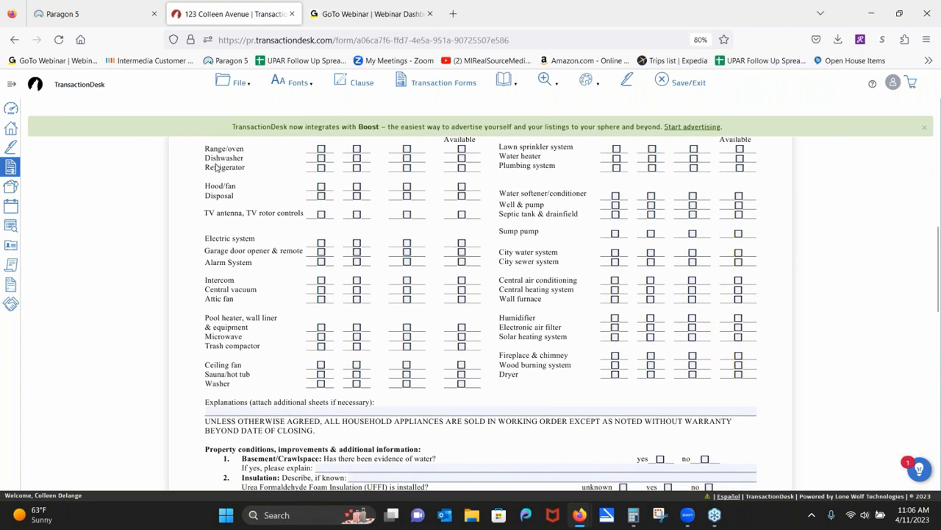
pyautogui.click(225, 84)
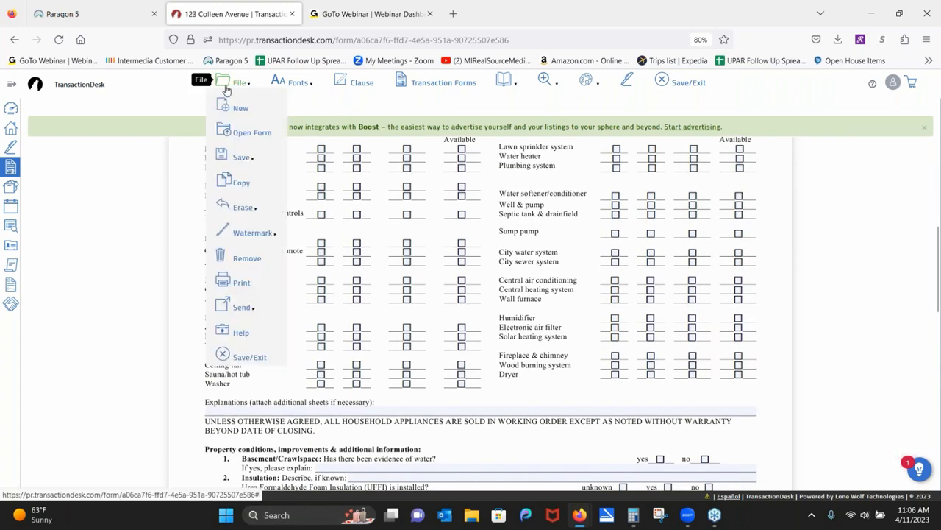
# Choose the Michigan Seller Disclosure Statement to email and allow the recipient to edit it.
pyautogui.moveTo(230, 314)
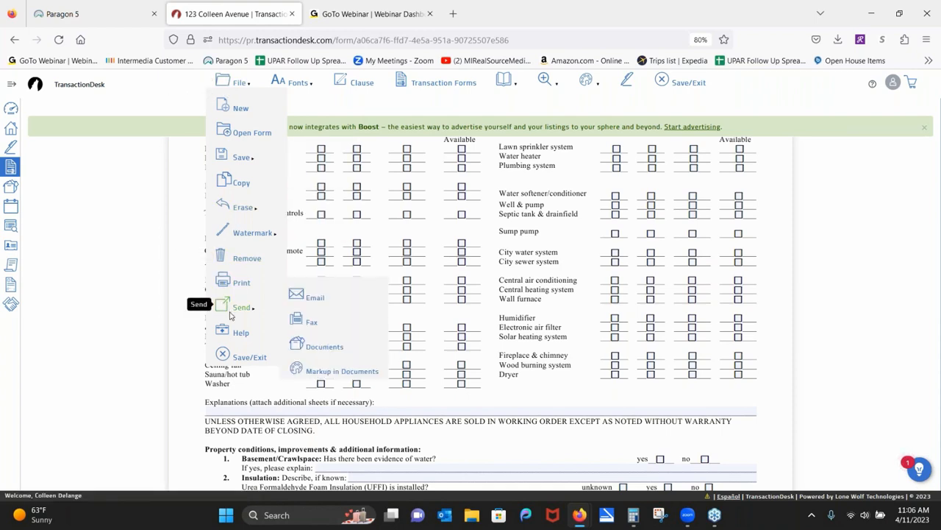
pyautogui.click(312, 298)
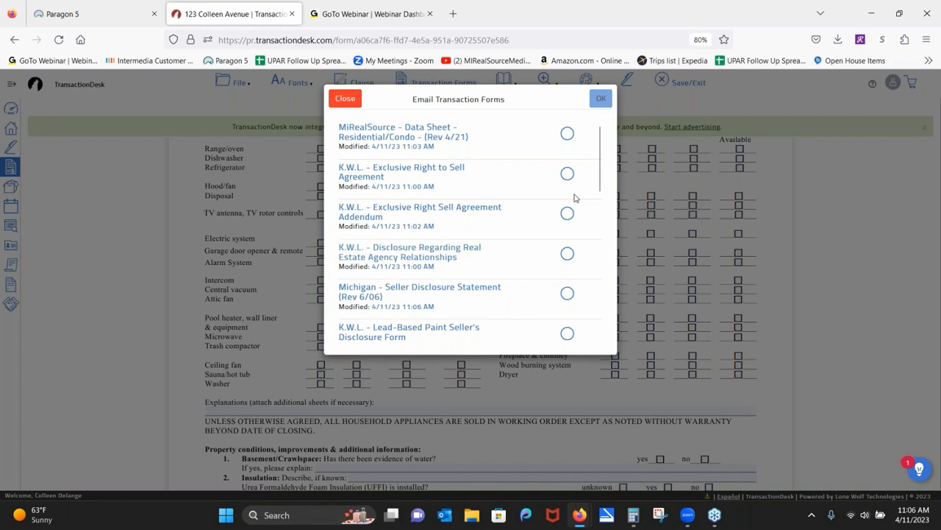
pyautogui.rightClick(568, 294)
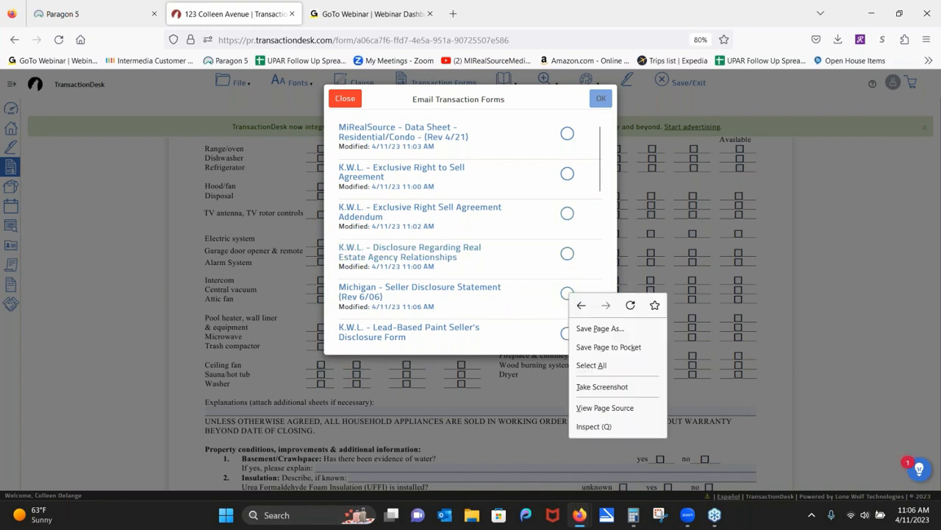
pyautogui.click(567, 294)
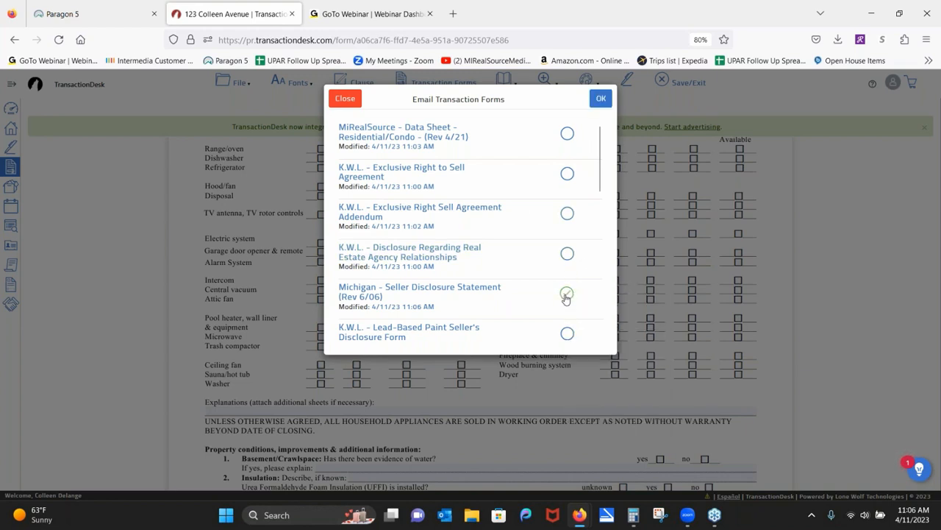
pyautogui.click(600, 100)
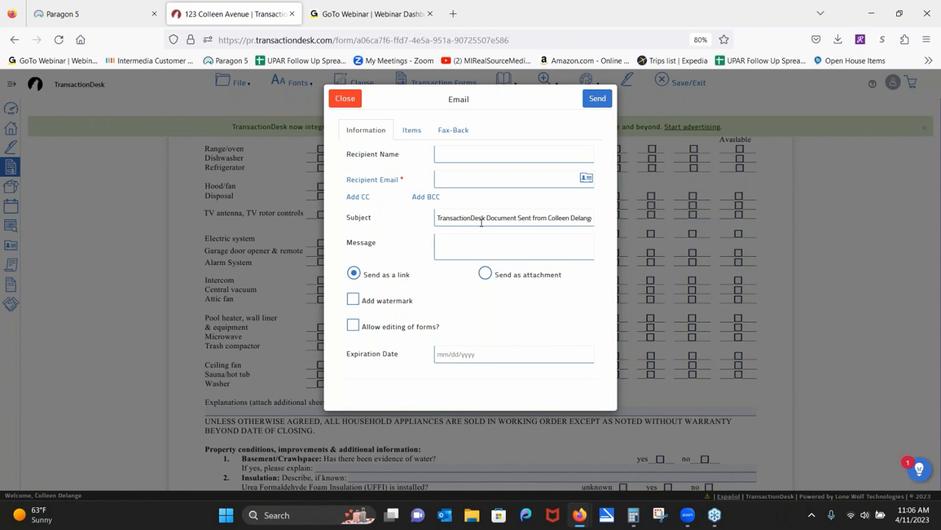
pyautogui.click(354, 328)
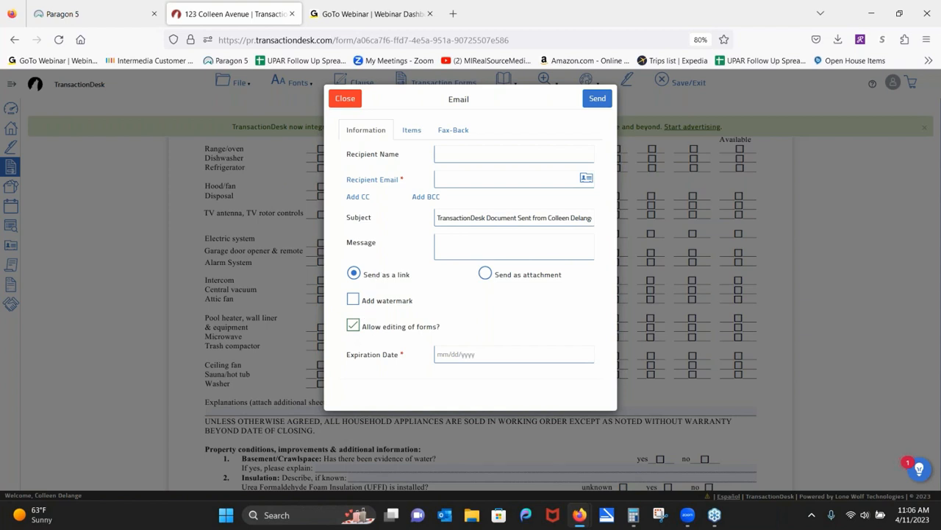
# Enter 'Seller' as recipient name and fill in the suggested e-mail address.
pyautogui.click(466, 153)
pyautogui.write('Sel')
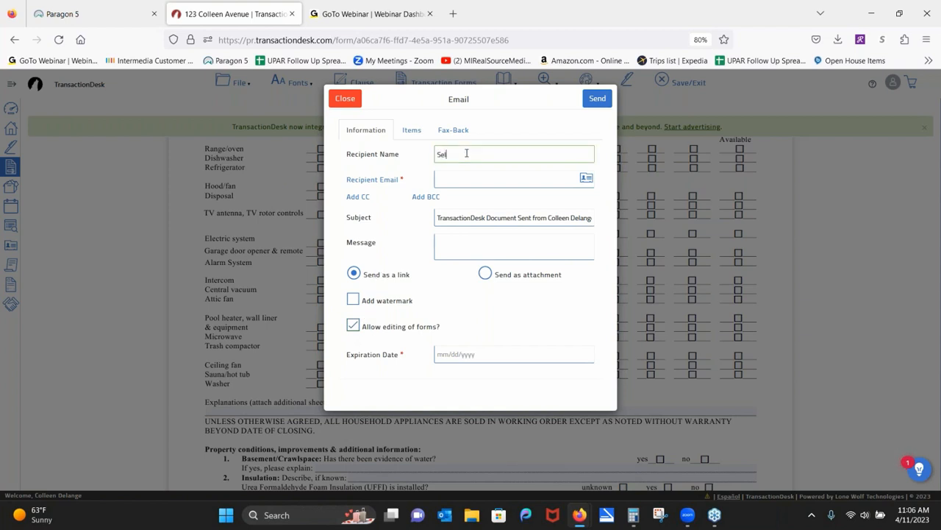
pyautogui.write('ler')
pyautogui.rightClick(458, 183)
pyautogui.click(457, 184)
pyautogui.write('ol')
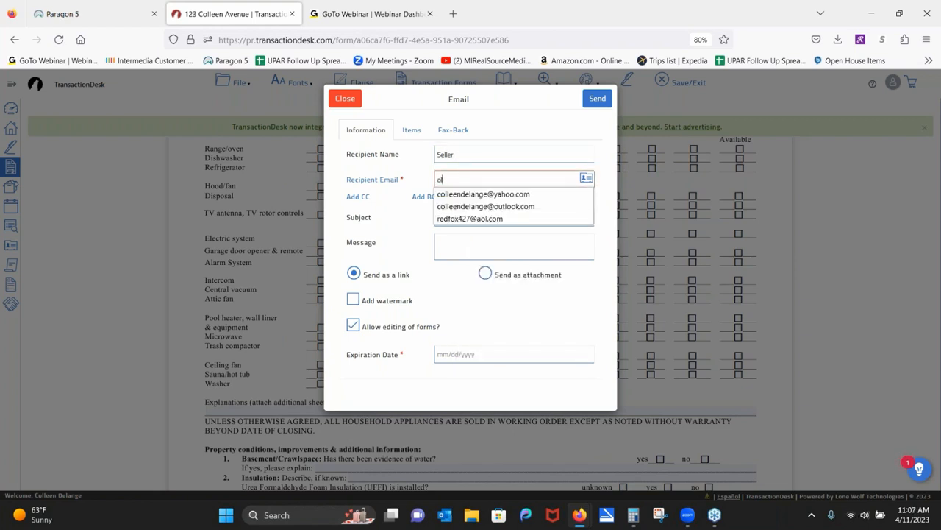
pyautogui.click(462, 196)
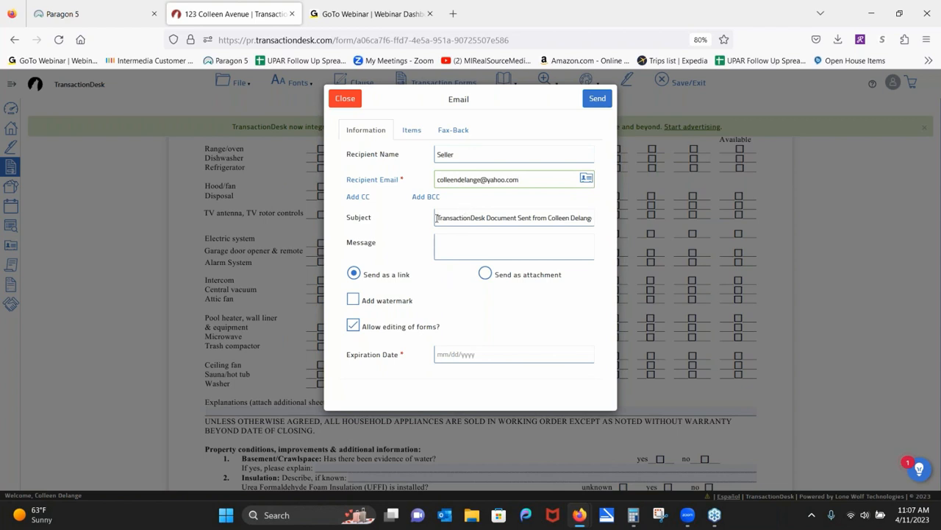
# Set the subject to 'Listing' and link expiration to 04/13/2023, then send.
pyautogui.moveTo(439, 221); pyautogui.dragTo(592, 218)
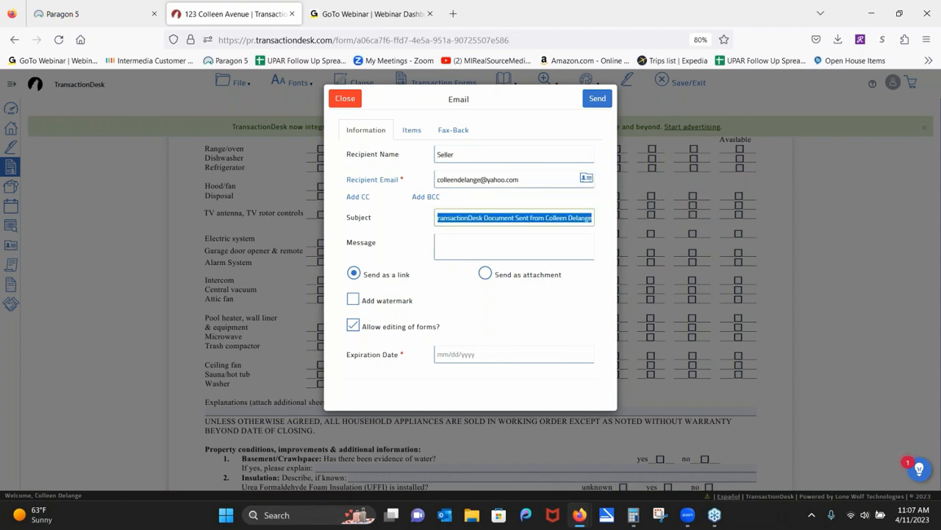
pyautogui.write('TLooking')
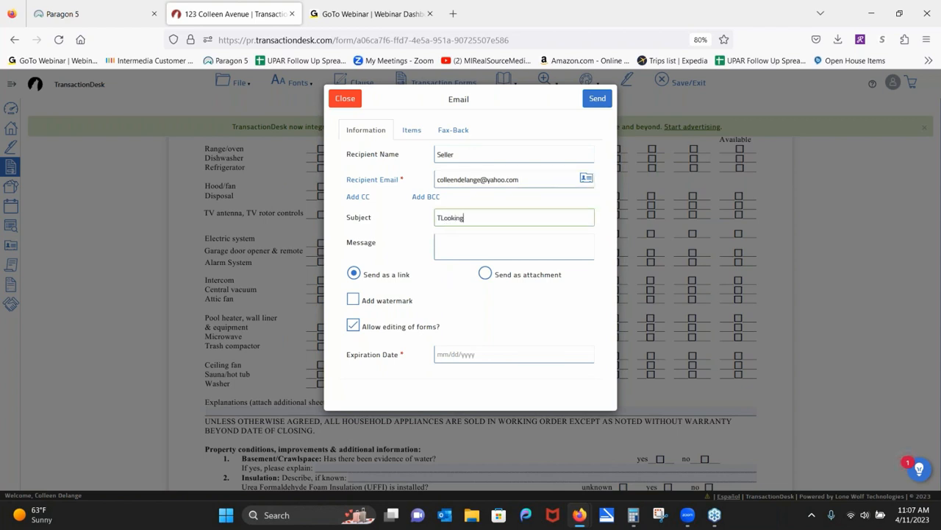
pyautogui.press('BackSpace')
pyautogui.press('BackSpace')
pyautogui.press('BackSpace')
pyautogui.press('BackSpace')
pyautogui.press('BackSpace')
pyautogui.press('BackSpace')
pyautogui.press('BackSpace')
pyautogui.press('BackSpace')
pyautogui.write('Listing')
pyautogui.click(464, 352)
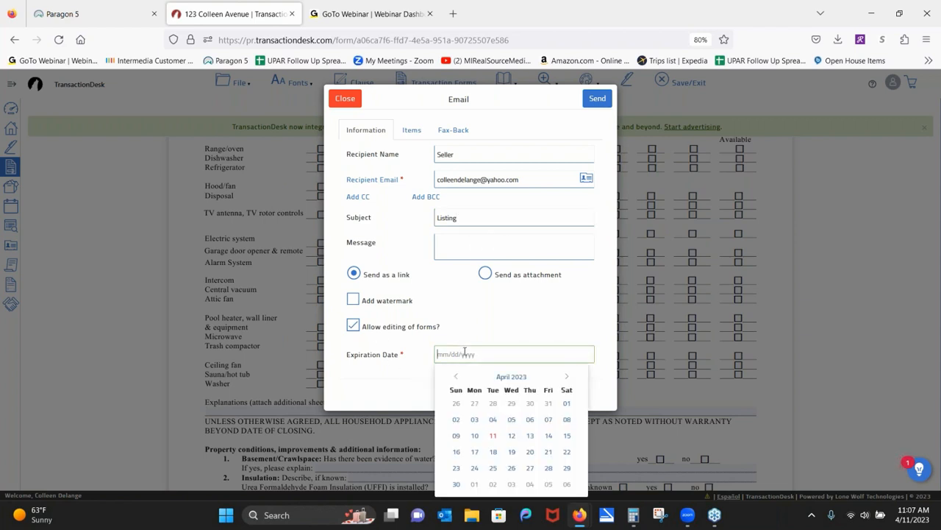
pyautogui.click(530, 436)
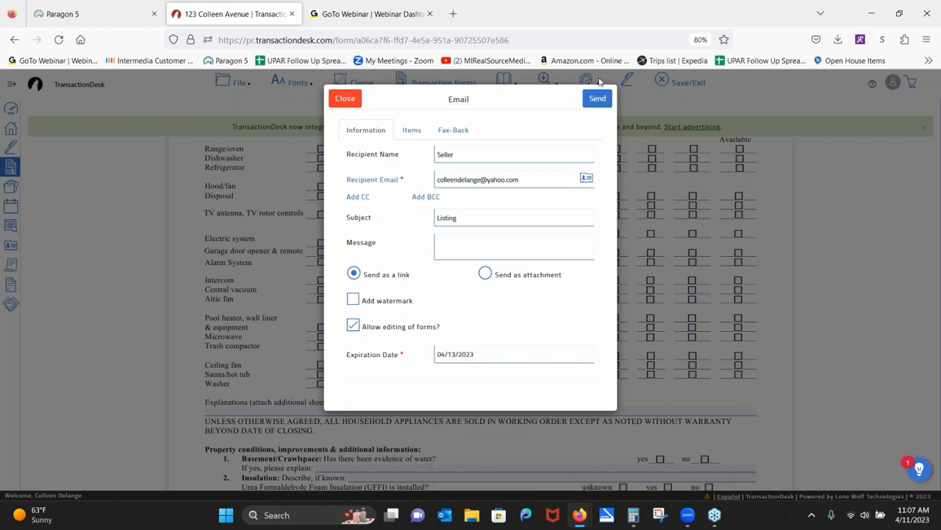
pyautogui.click(599, 99)
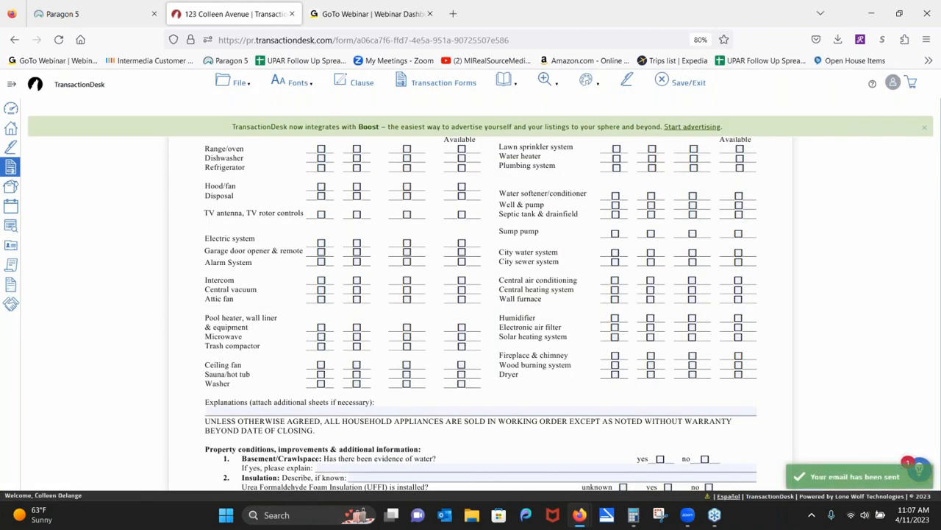
# Open Yahoo Mail in a new browser tab.
pyautogui.click(454, 14)
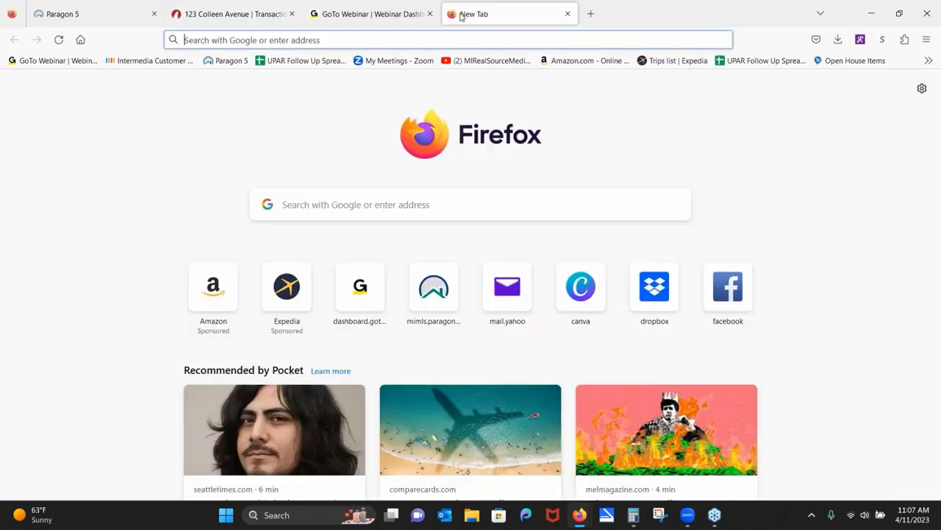
pyautogui.click(311, 41)
pyautogui.write('coll')
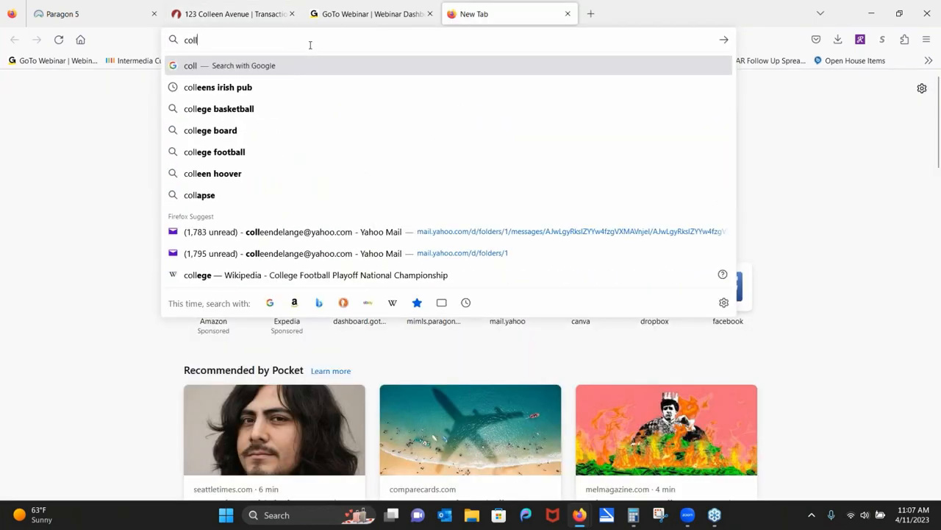
pyautogui.click(271, 240)
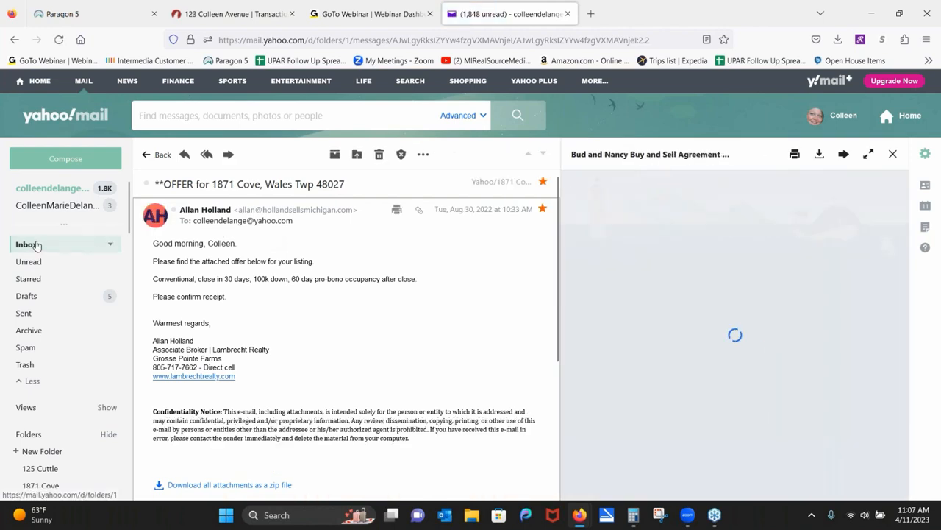
# Open the 'Listing' email in the inbox and follow its Seller Disclosure Statement link.
pyautogui.click(34, 244)
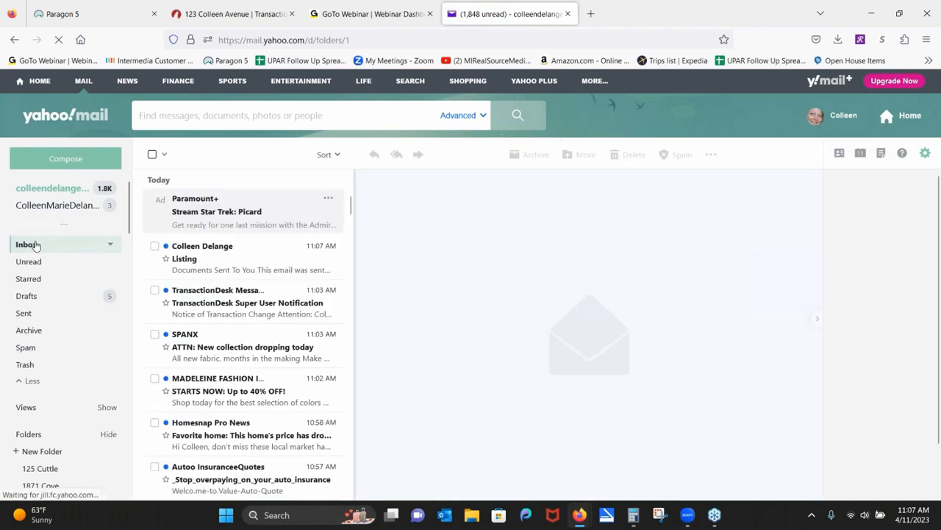
pyautogui.click(202, 253)
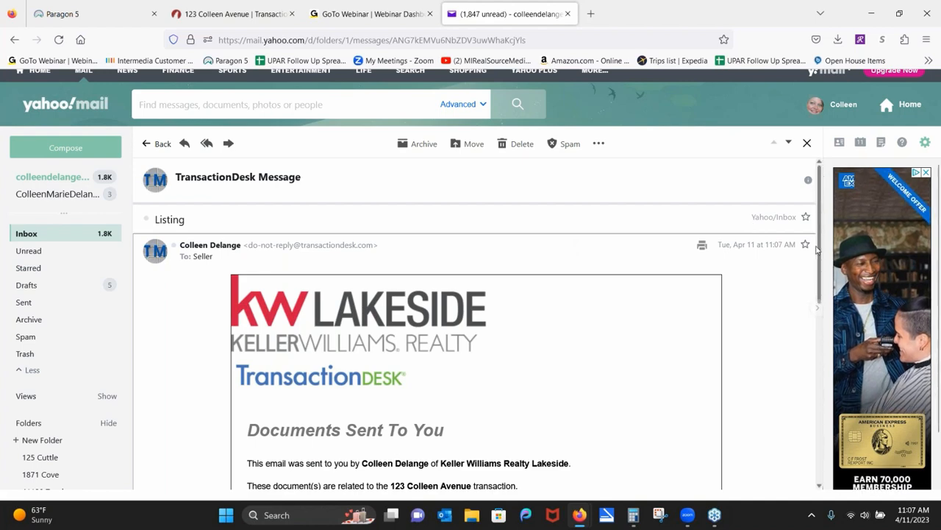
pyautogui.moveTo(820, 258); pyautogui.dragTo(829, 397)
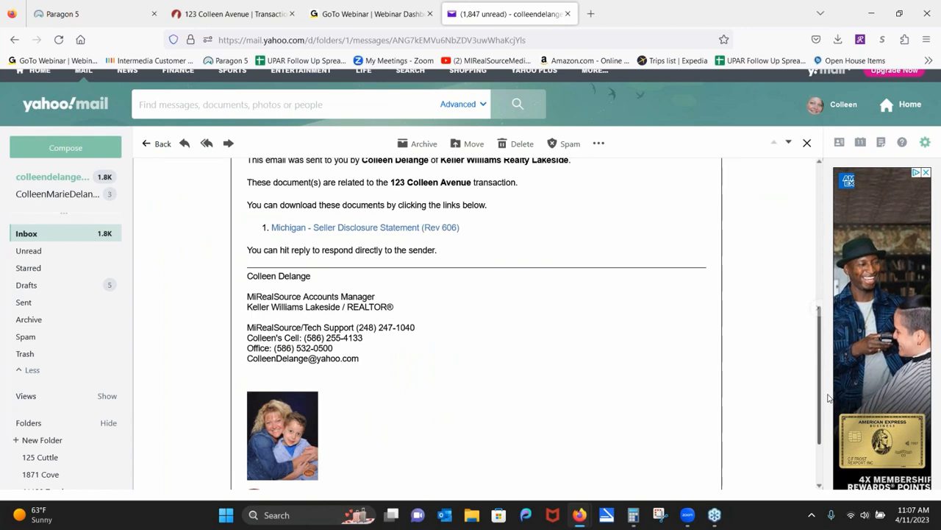
pyautogui.moveTo(829, 397); pyautogui.dragTo(812, 340)
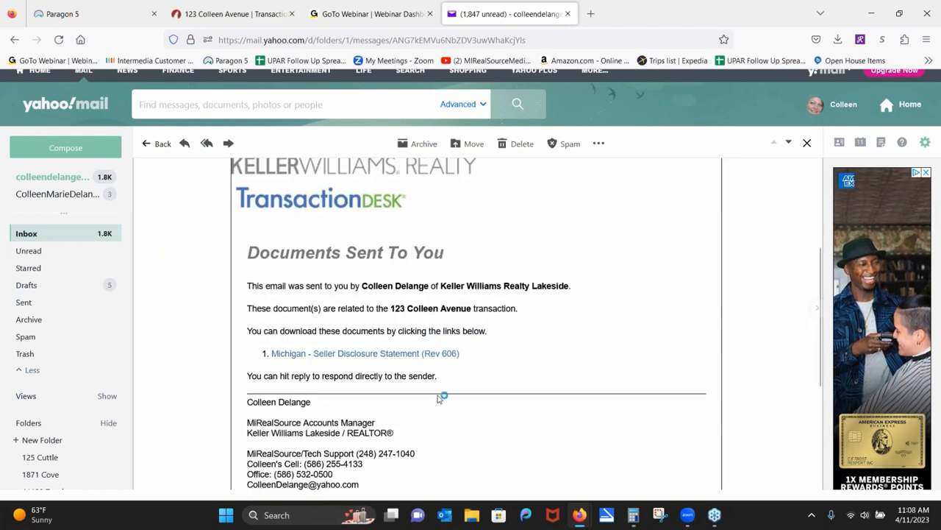
pyautogui.click(378, 361)
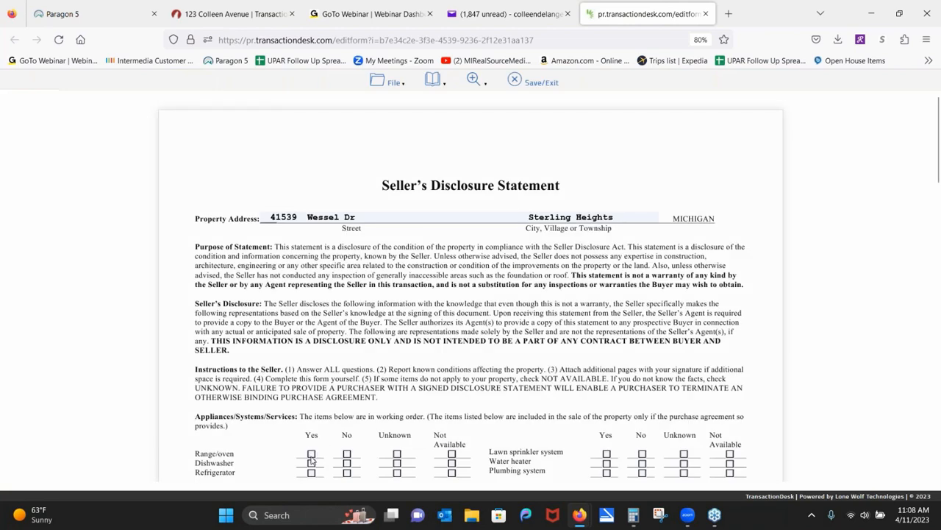
# Mark Range/oven as Yes and Dishwasher as No, toggling Refrigerator Unknown on and off.
pyautogui.click(311, 454)
pyautogui.click(347, 463)
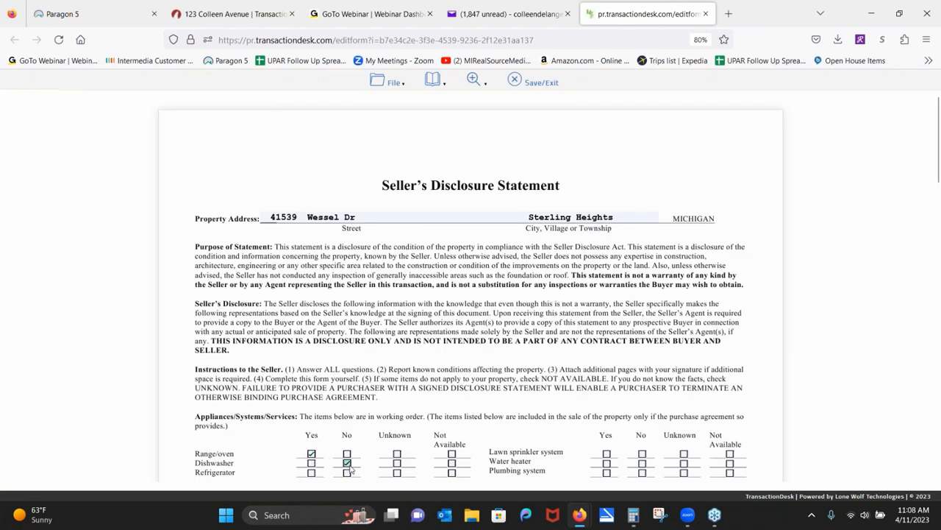
pyautogui.click(397, 473)
pyautogui.click(398, 473)
# Type sample text 'dmekwljweoijepidkeqk' on the Explanations line.
pyautogui.scroll(-3, 221, 285)
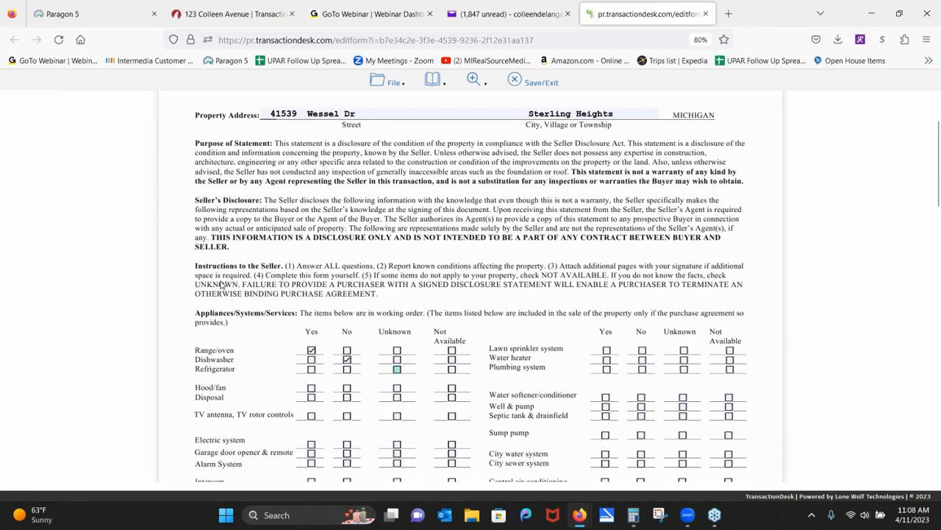
pyautogui.scroll(-10, 220, 285)
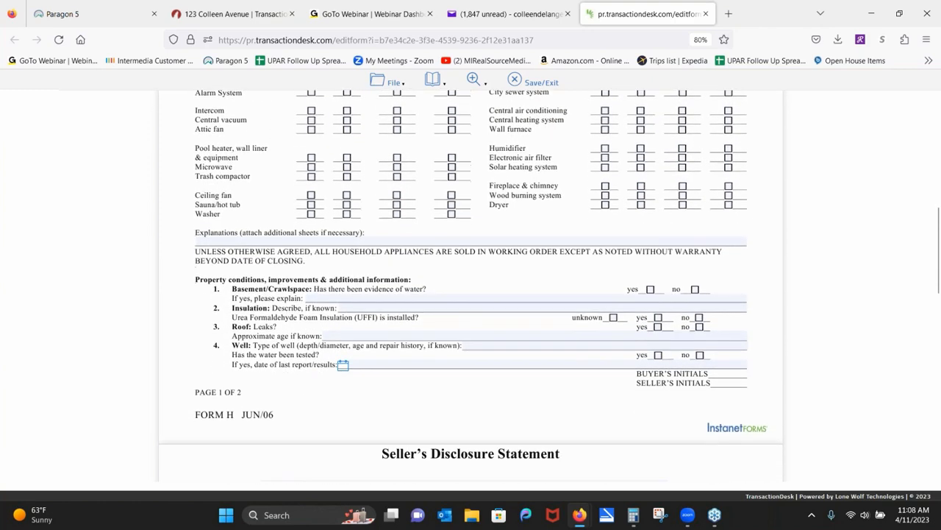
pyautogui.click(339, 241)
pyautogui.write('dmekwljweoijepidkeqk')
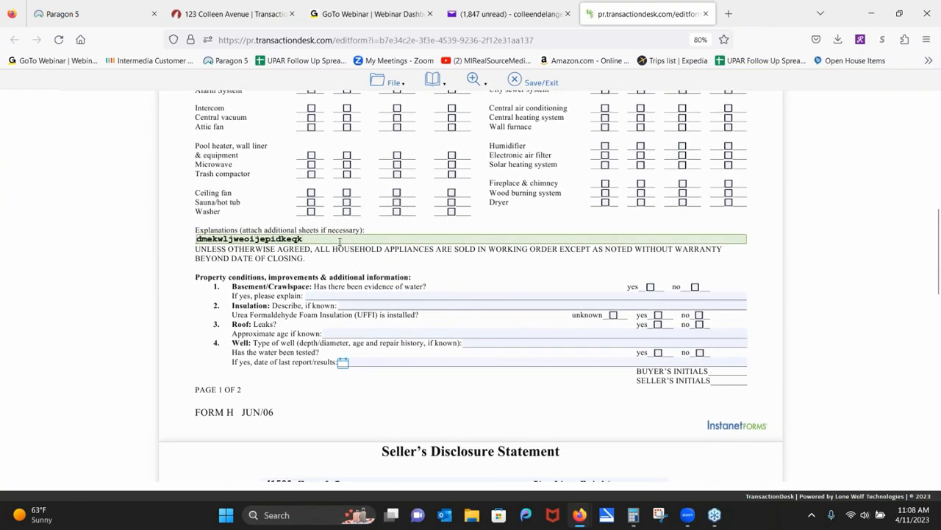
pyautogui.click(397, 83)
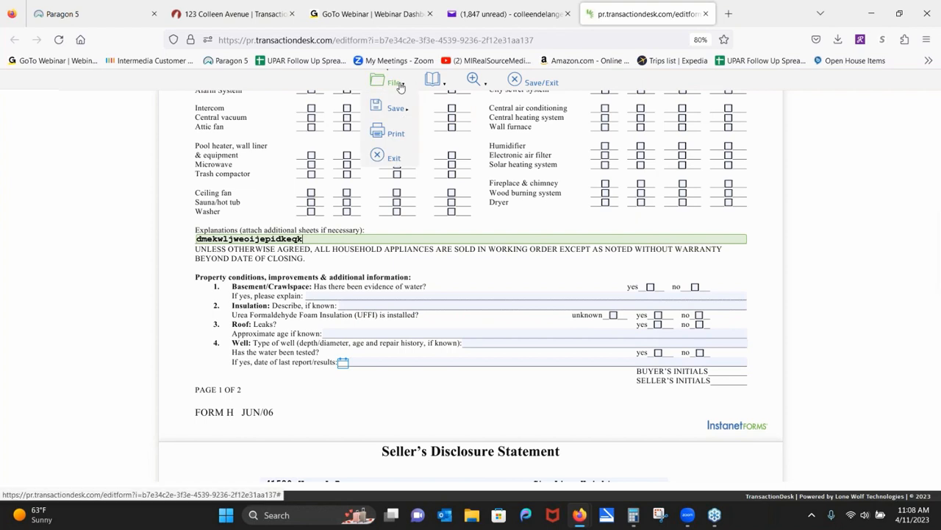
# Save the edited disclosure form, review it, and close its tab to return to the email.
pyautogui.moveTo(396, 109)
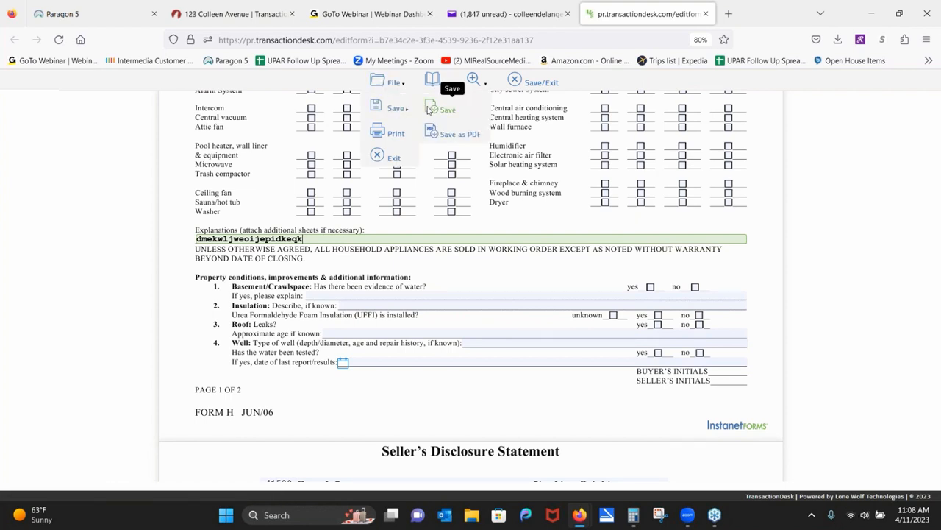
pyautogui.click(430, 109)
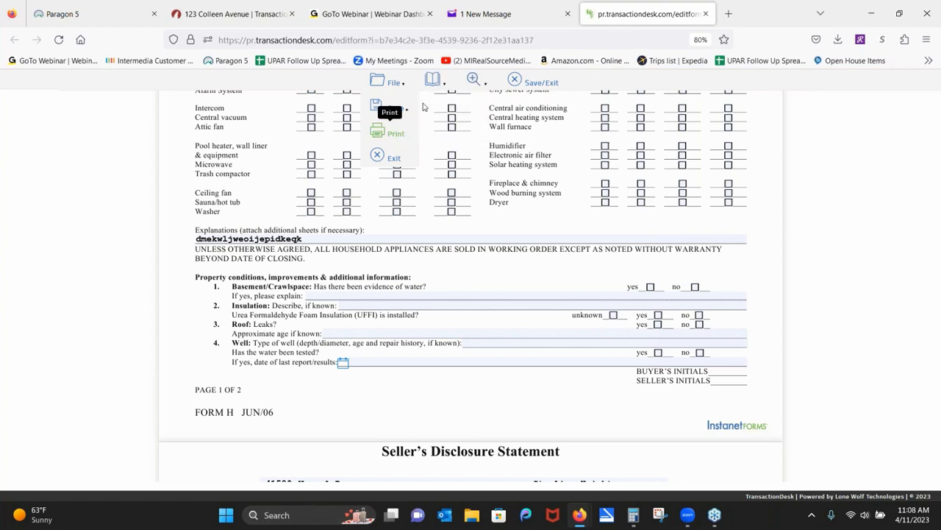
pyautogui.moveTo(474, 84)
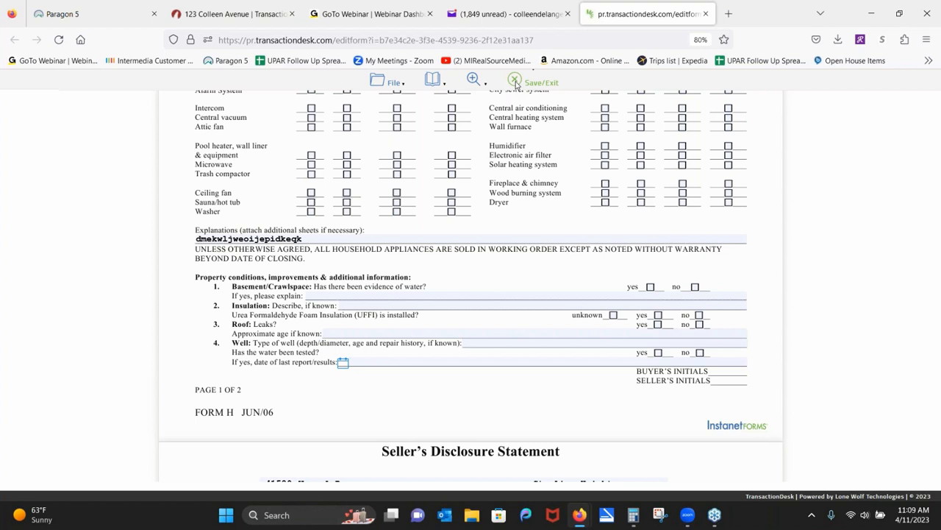
pyautogui.scroll(-10, 235, 321)
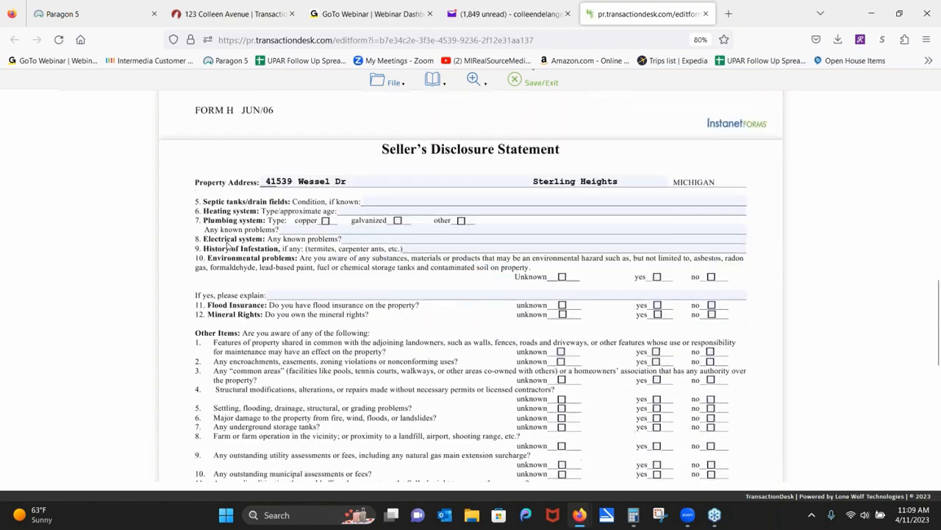
pyautogui.scroll(-1, 227, 245)
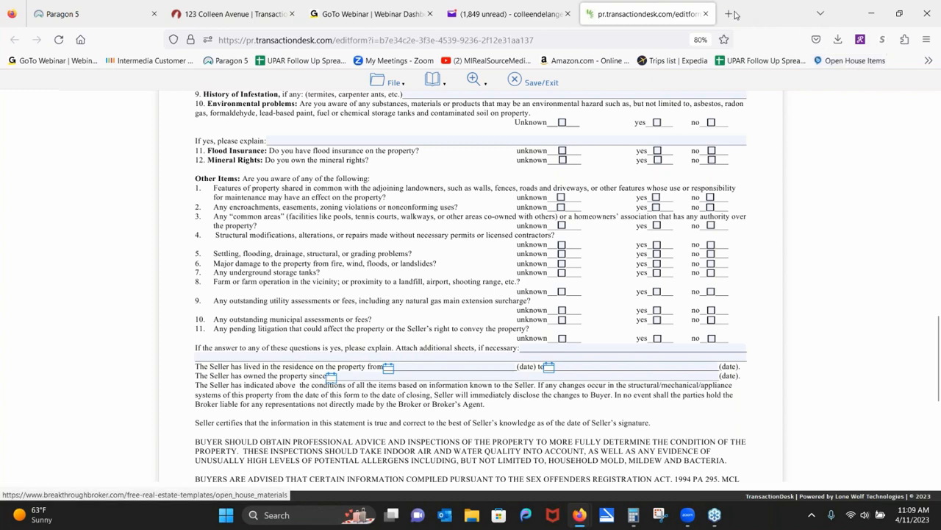
pyautogui.click(705, 14)
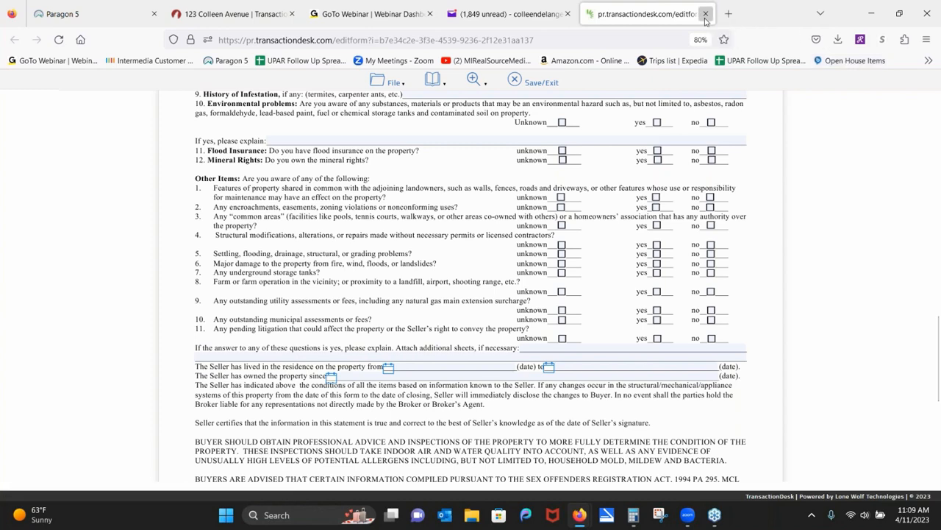
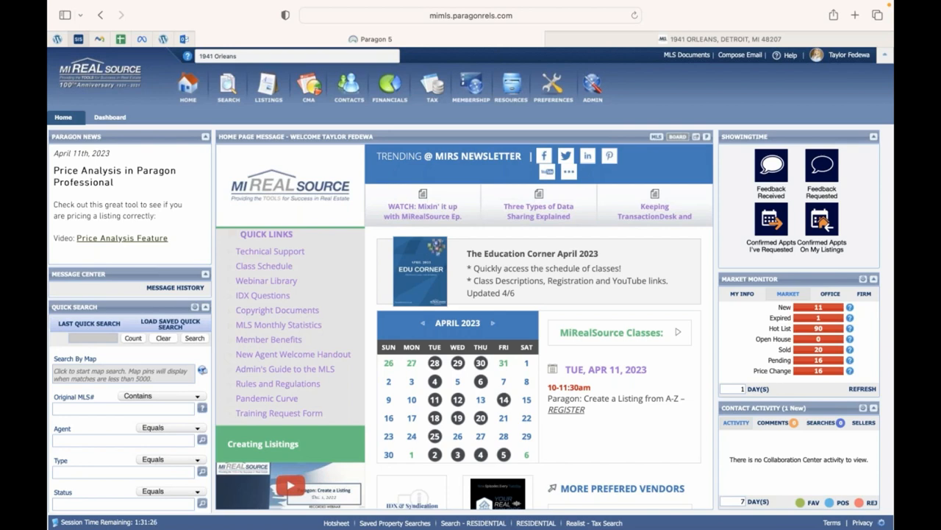
# Drop open the Listings menu from the top toolbar to reveal the add and maintain options.
pyautogui.moveTo(278, 100)
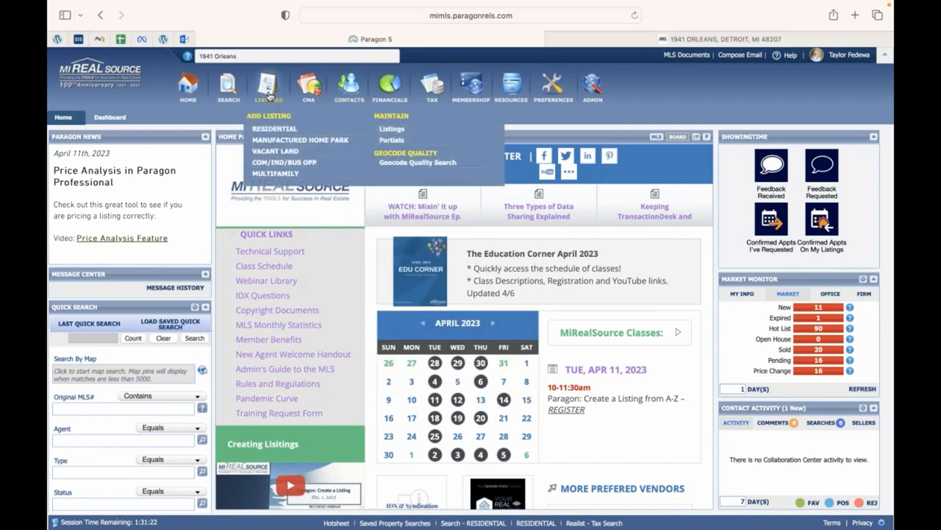
# Search partial listings limited to My Listings and open partial listing 269764.
pyautogui.click(392, 141)
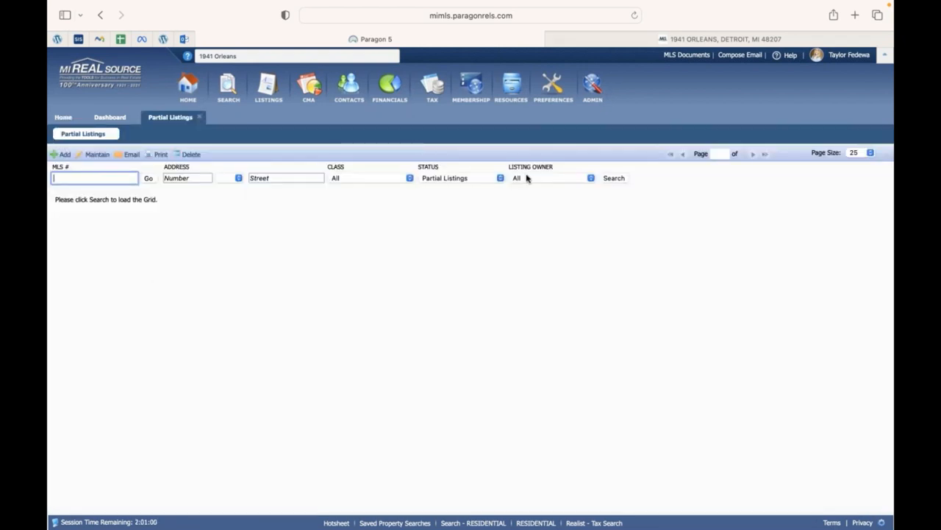
pyautogui.click(526, 180)
pyautogui.click(528, 189)
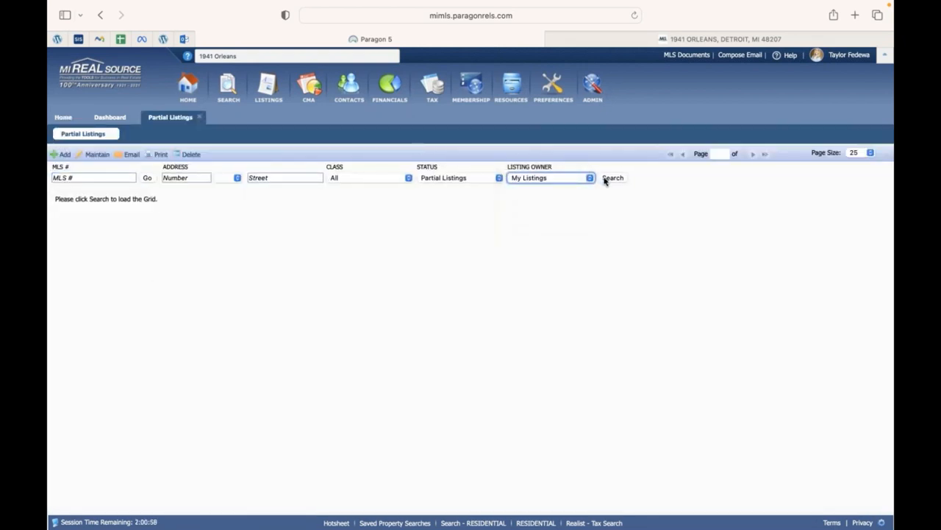
pyautogui.click(607, 179)
pyautogui.click(66, 218)
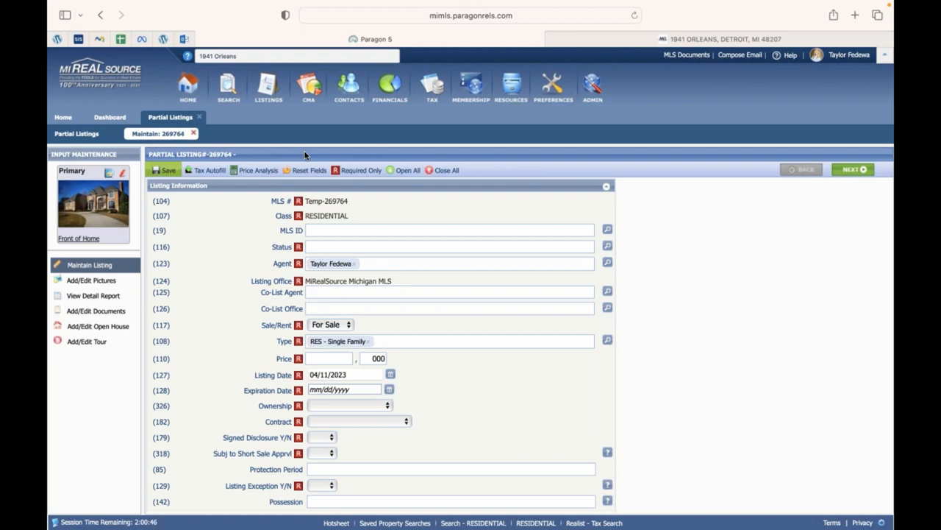
# Browse the listing's pictures, detail report, documents, open house and tour pages, ending on pictures.
pyautogui.click(120, 280)
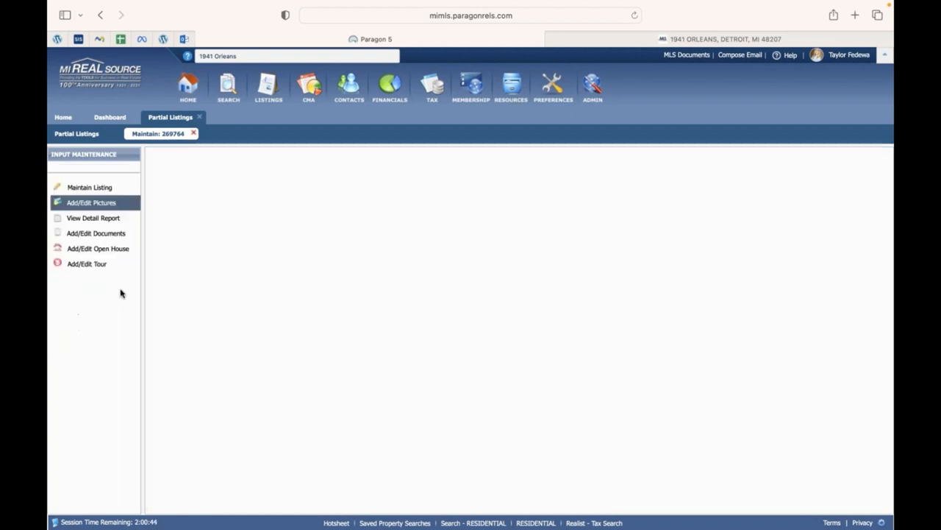
pyautogui.click(105, 221)
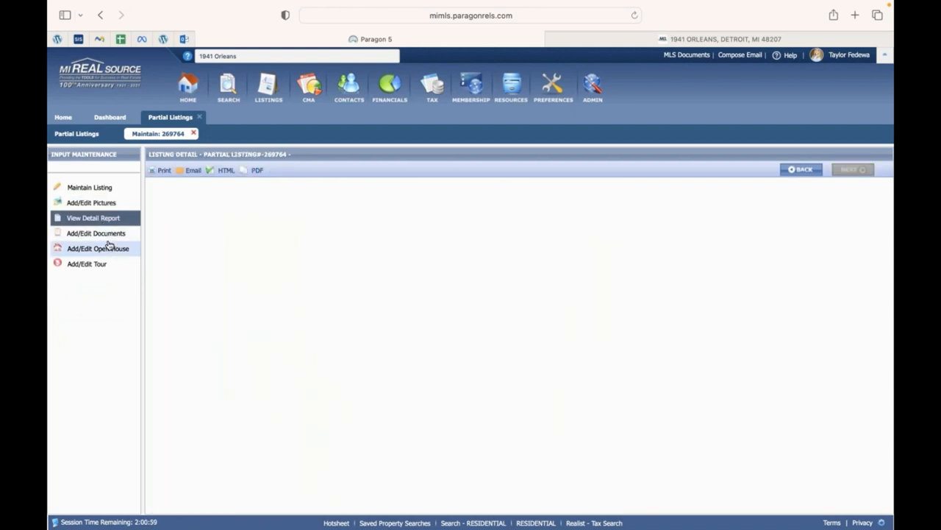
pyautogui.click(111, 234)
pyautogui.click(114, 251)
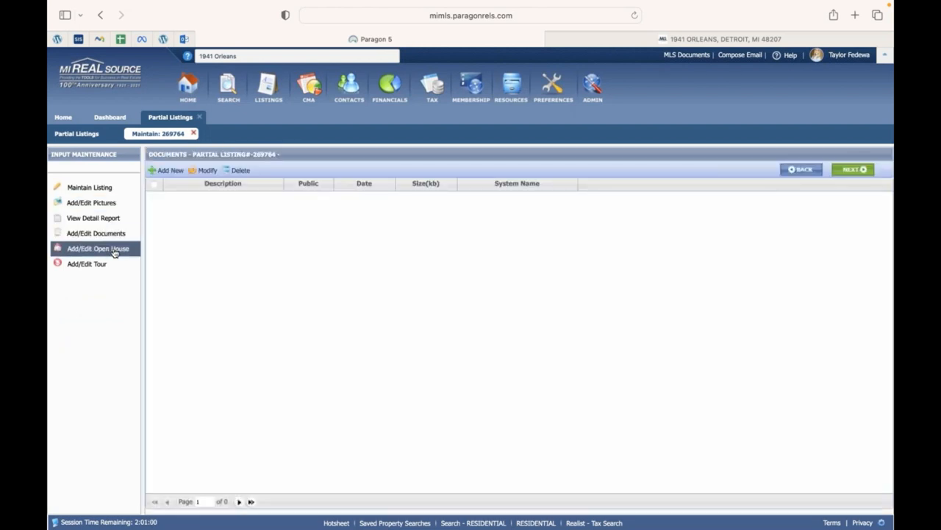
pyautogui.click(97, 272)
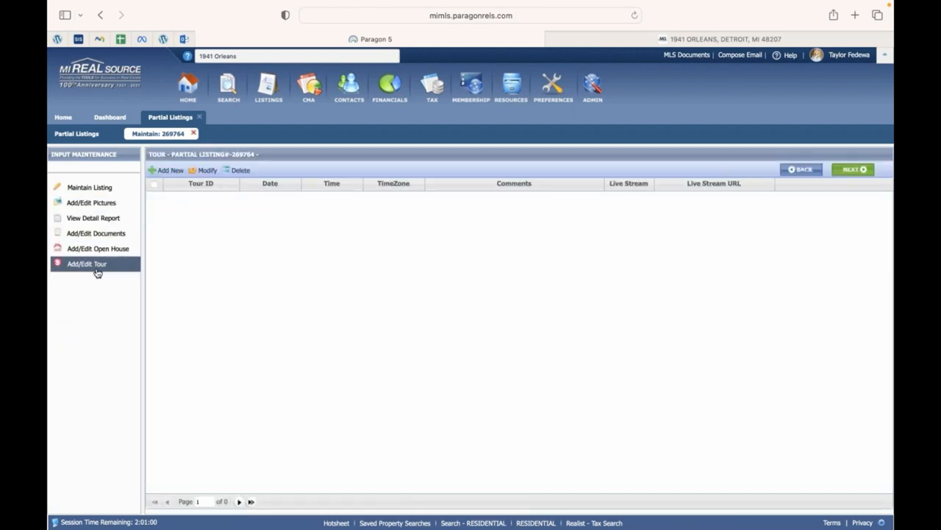
pyautogui.click(97, 206)
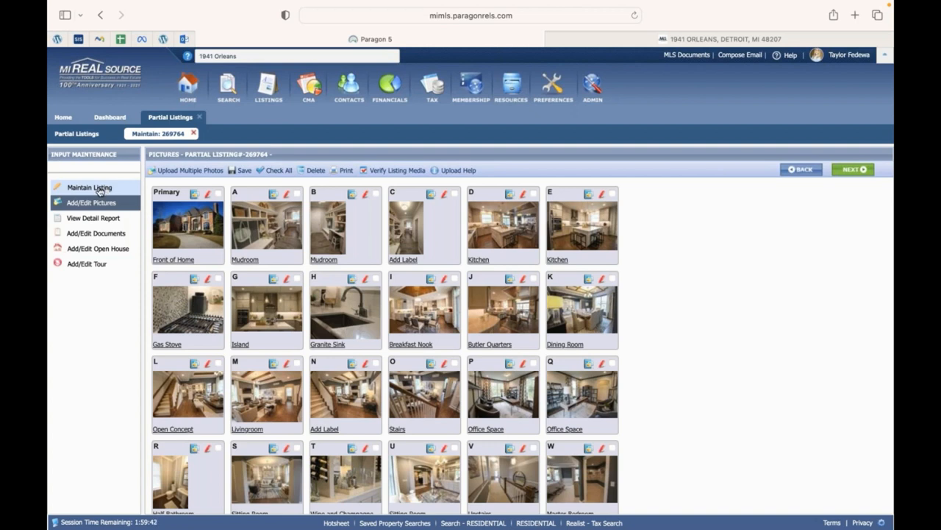
# Leave partial listing 269764 and return to the Home page.
pyautogui.click(103, 189)
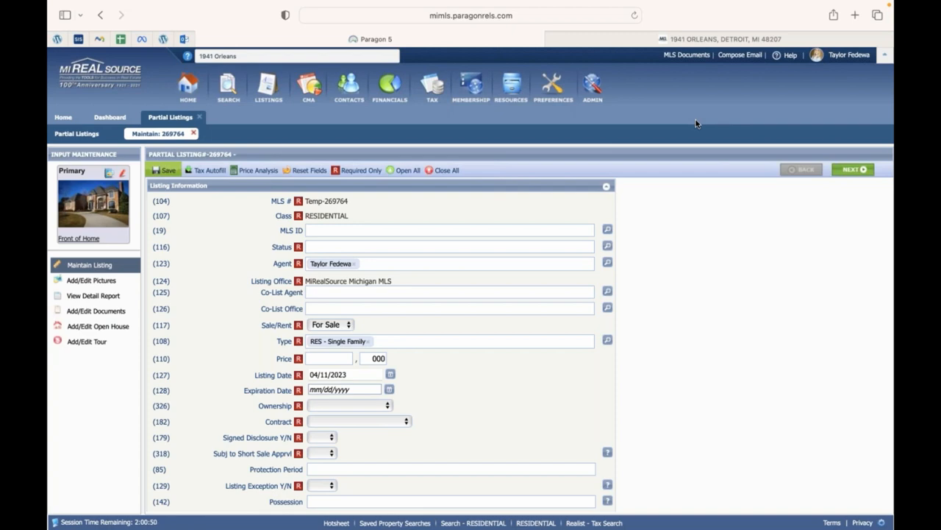
pyautogui.click(198, 116)
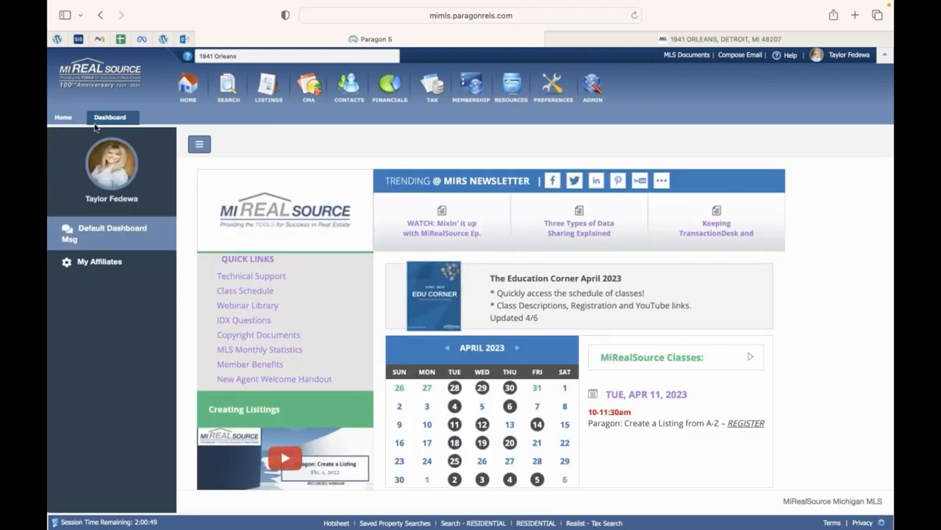
pyautogui.click(63, 117)
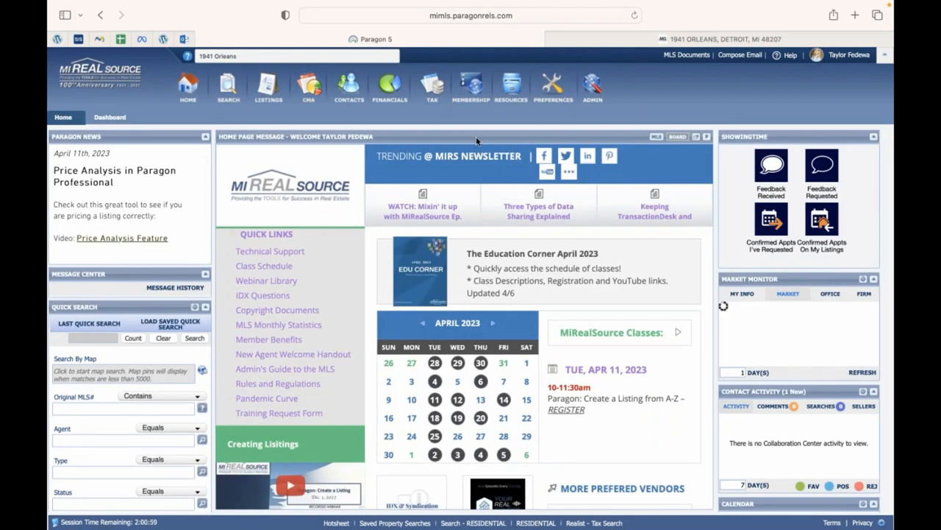
# Open the account menu under the user name at top right.
pyautogui.click(843, 59)
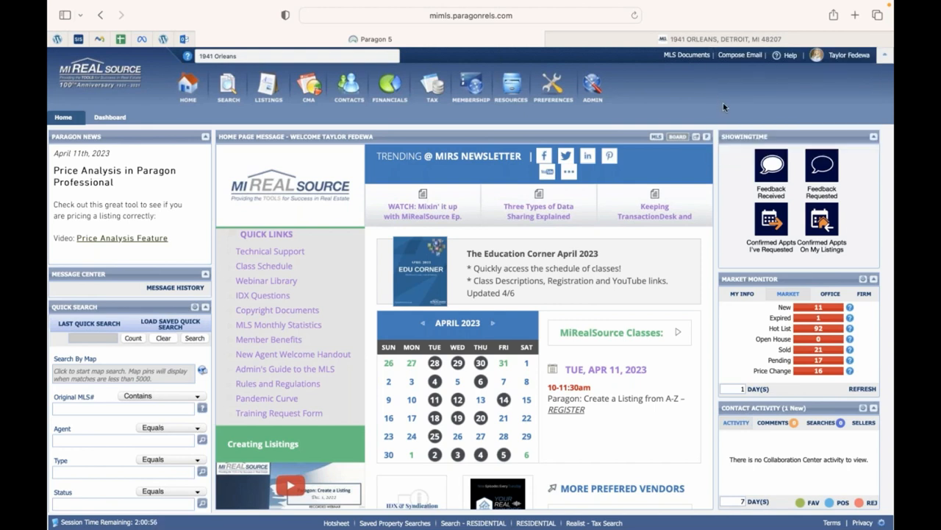
pyautogui.click(846, 55)
pyautogui.click(850, 57)
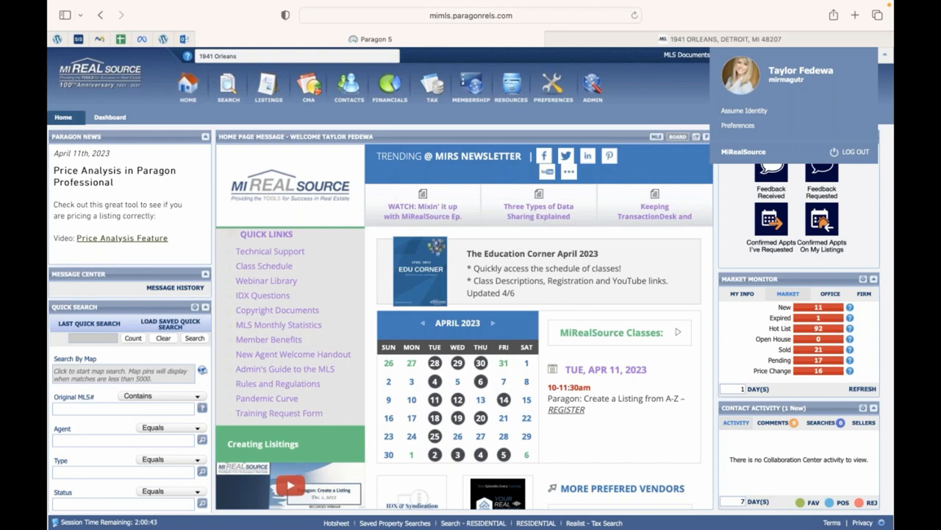
# Assume another agent's identity by searching the agent's name, selecting the licensee and confirming.
pyautogui.click(739, 111)
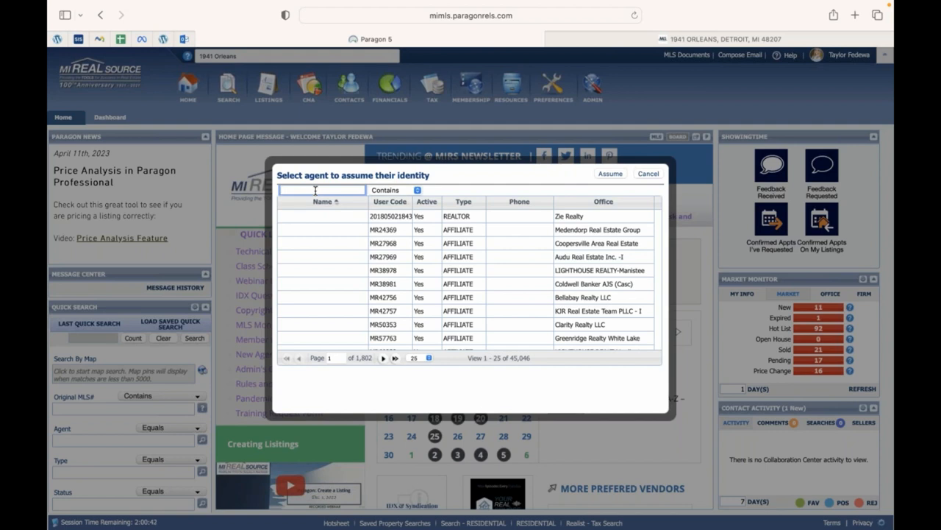
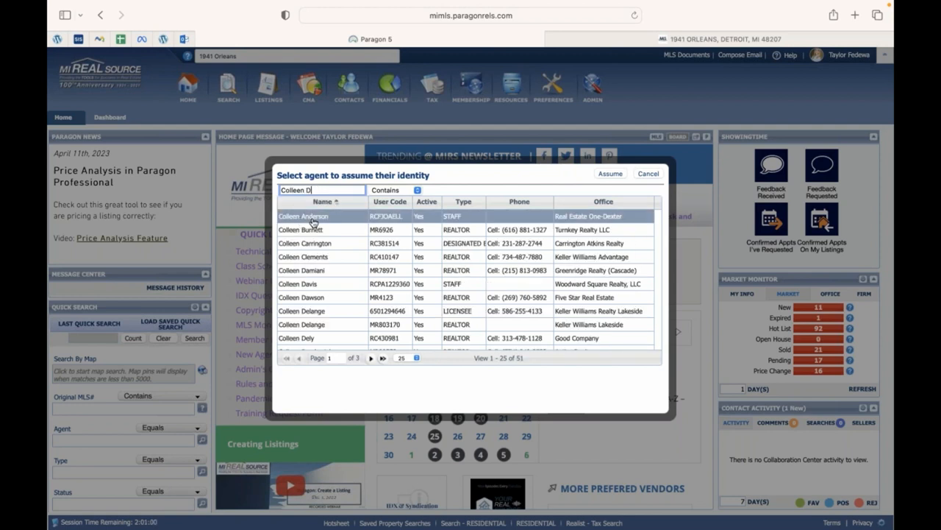
pyautogui.click(332, 217)
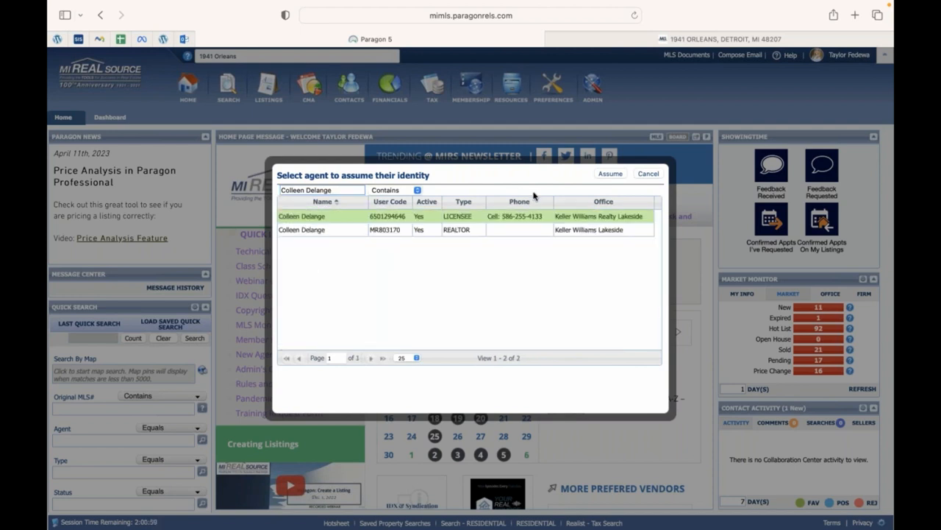
pyautogui.click(600, 174)
pyautogui.click(504, 331)
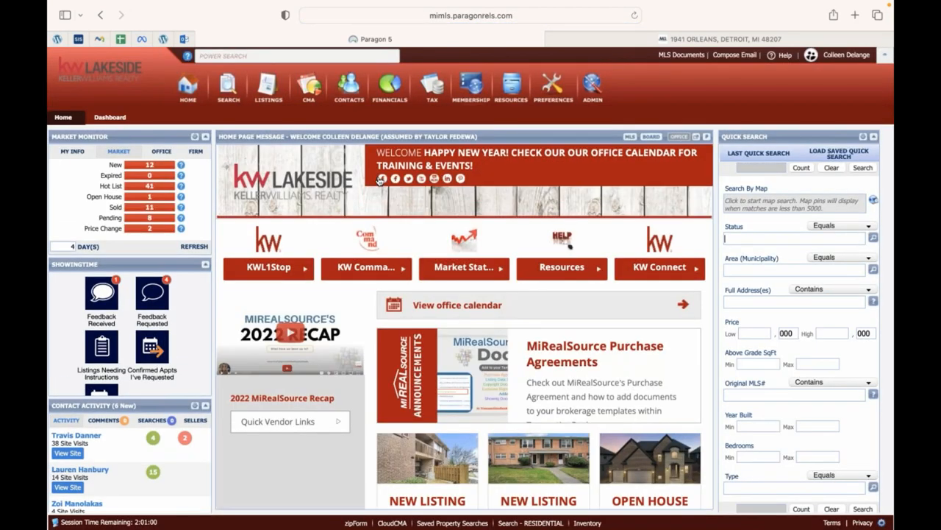
# Run a My Listings partials search as the assumed agent, get no results, and close it.
pyautogui.moveTo(266, 94)
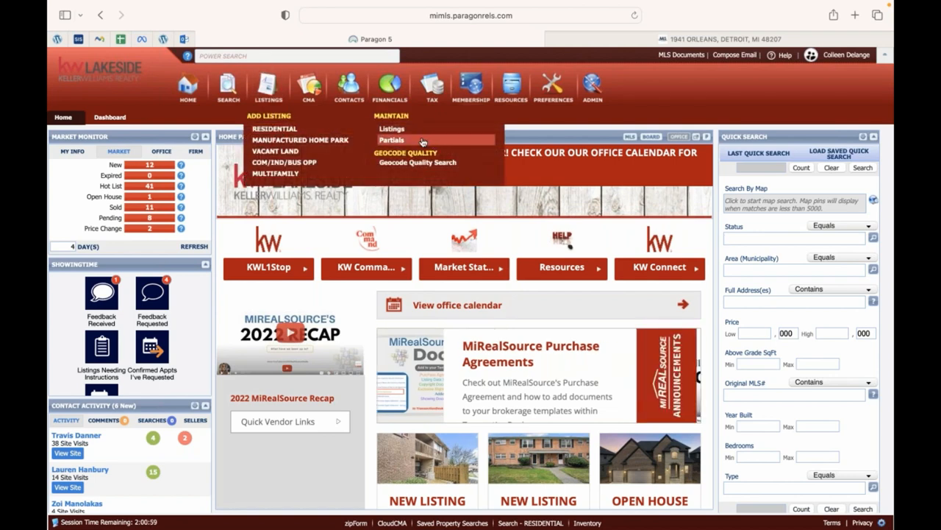
pyautogui.click(392, 140)
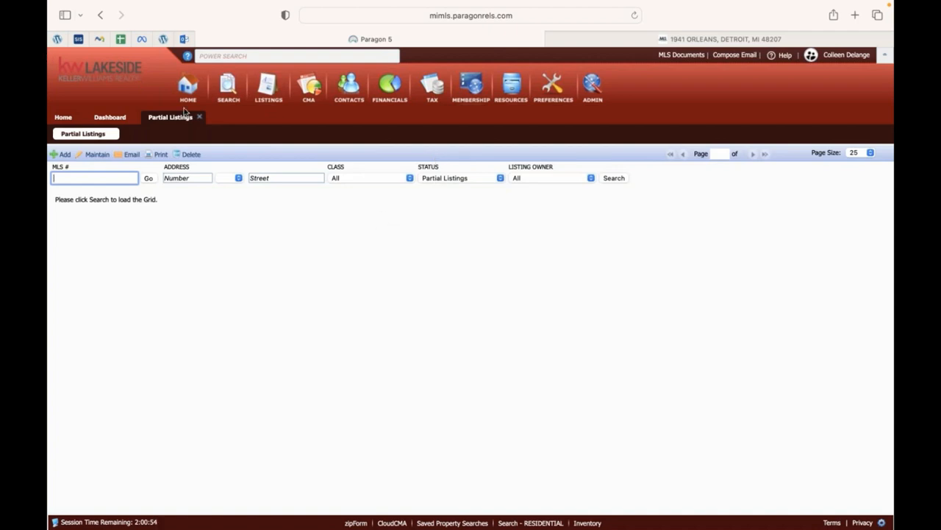
pyautogui.click(557, 179)
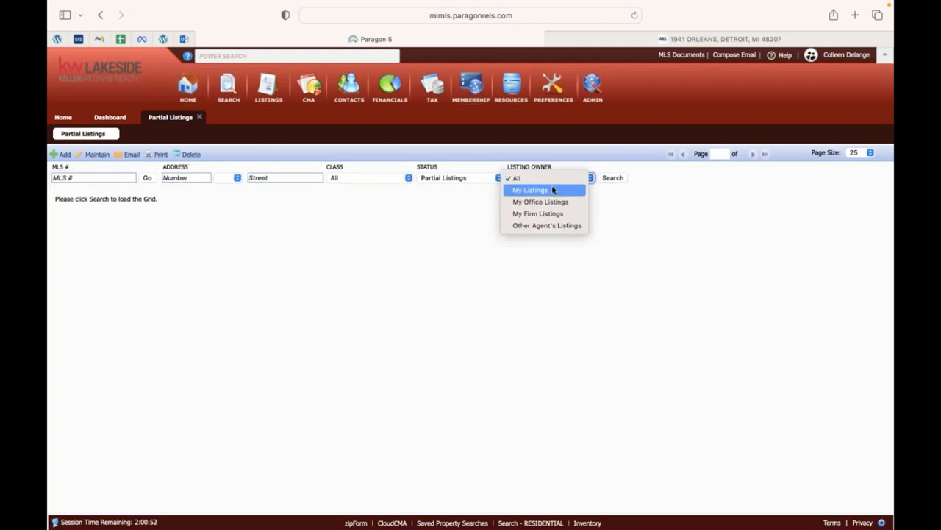
pyautogui.click(553, 189)
pyautogui.click(613, 179)
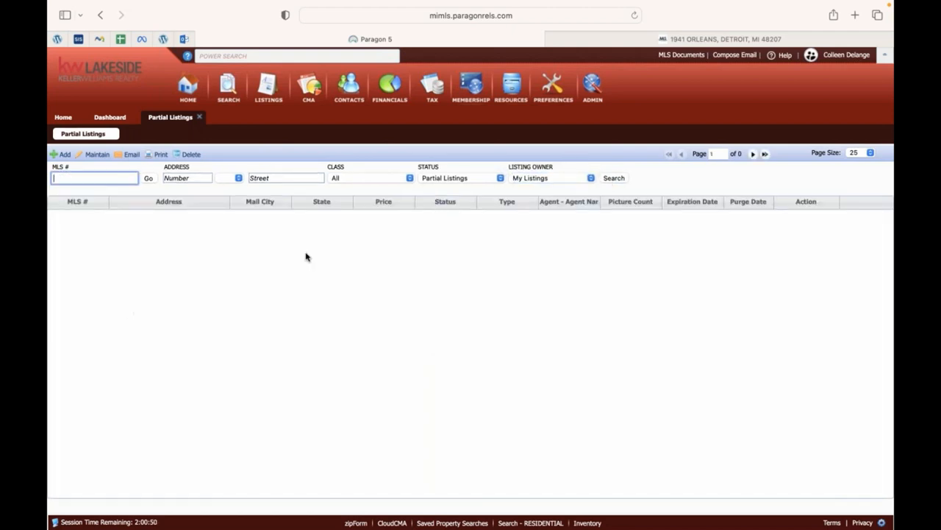
pyautogui.click(198, 117)
# Open the Listings search, set Listing Owner to My Listings, then close the search page.
pyautogui.moveTo(300, 118)
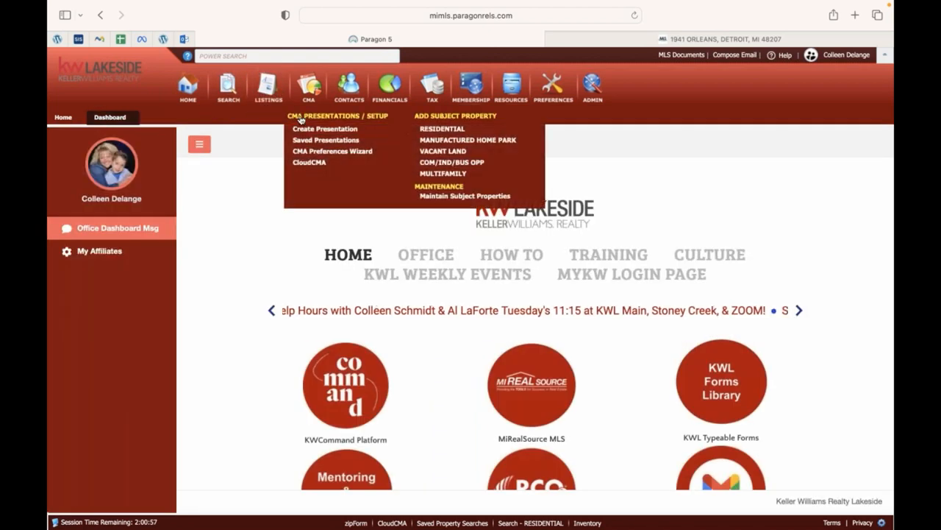
pyautogui.moveTo(269, 88)
pyautogui.click(401, 126)
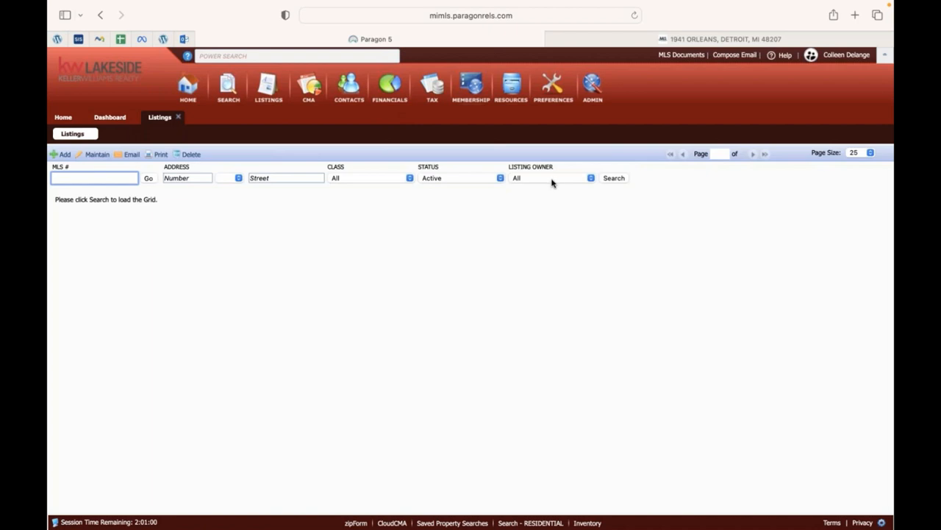
pyautogui.click(553, 182)
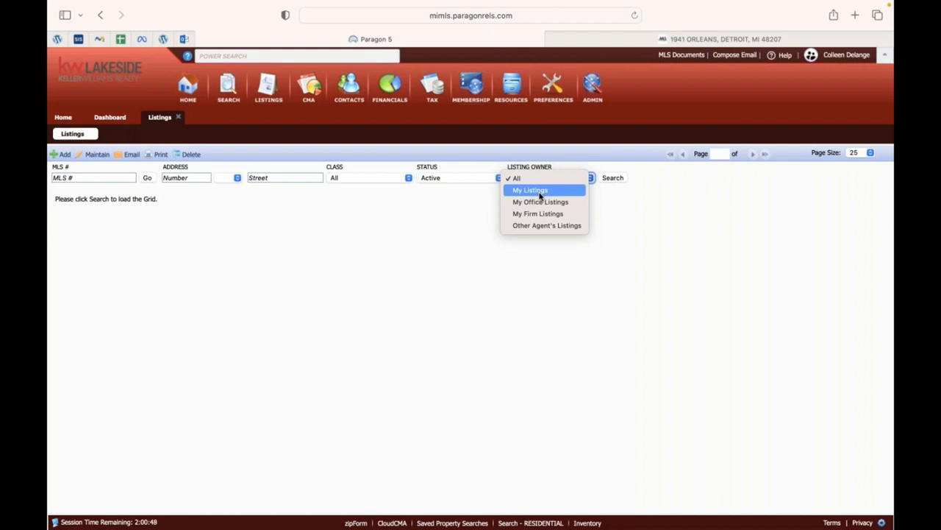
pyautogui.click(540, 192)
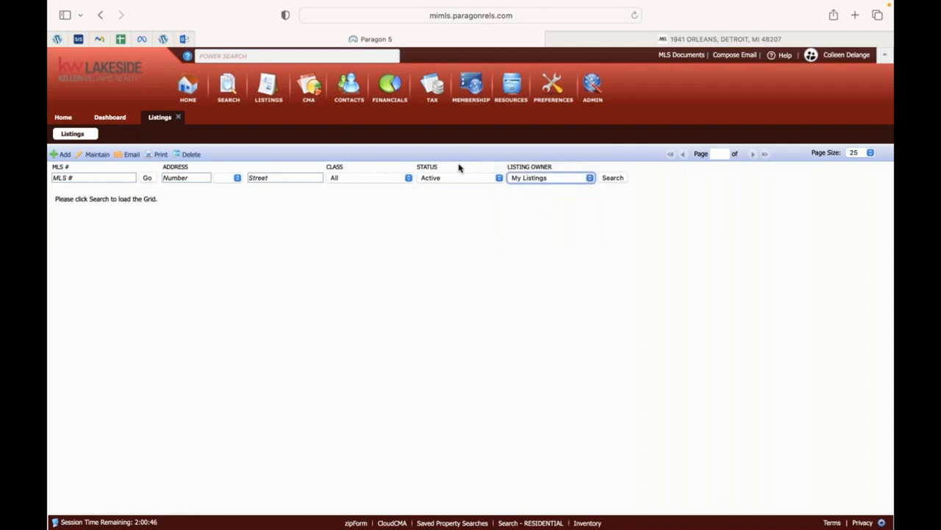
pyautogui.click(179, 117)
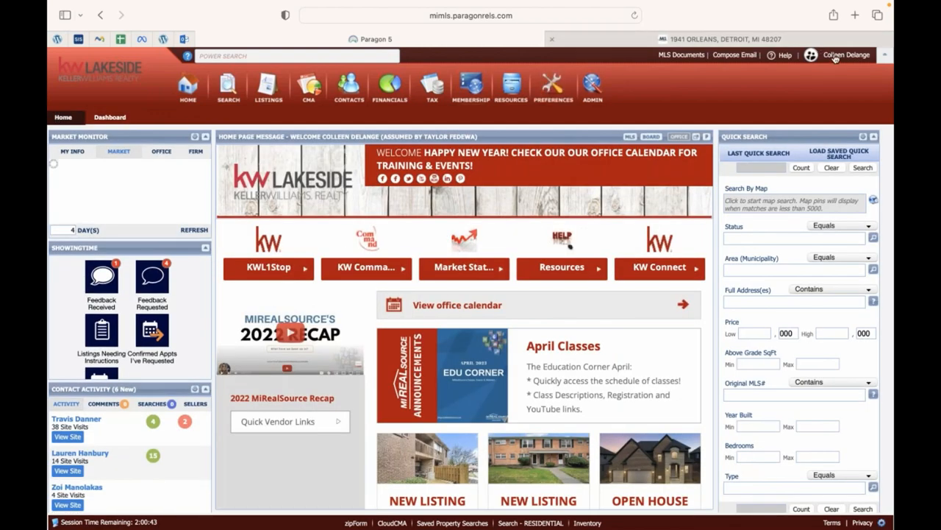
# End the assumed identity and return to your own account.
pyautogui.click(835, 57)
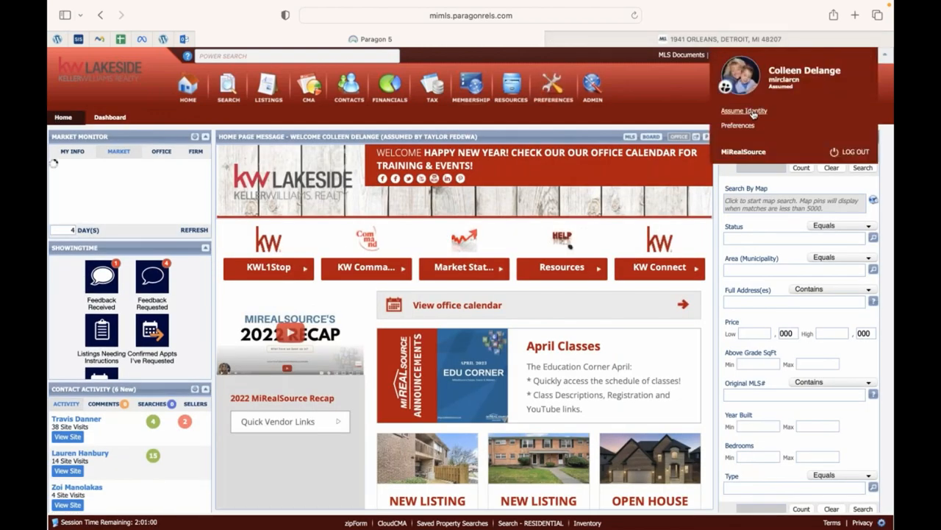
pyautogui.click(752, 110)
pyautogui.click(460, 175)
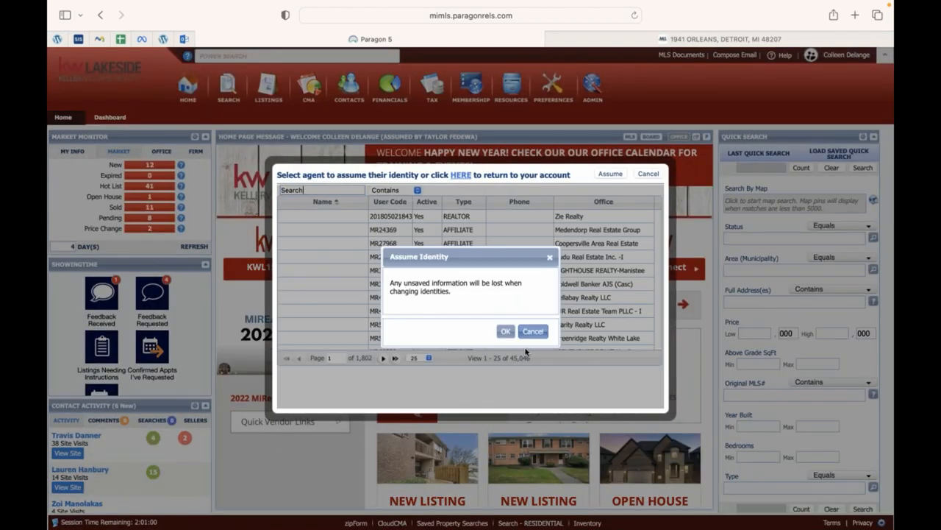
pyautogui.click(506, 332)
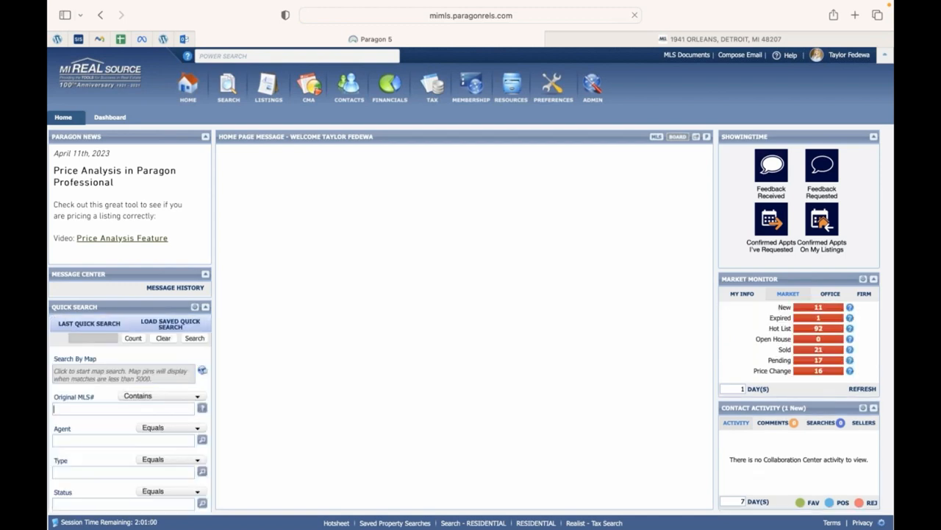
# Search My Listings partials again and reopen partial listing 269764 for maintenance.
pyautogui.moveTo(269, 86)
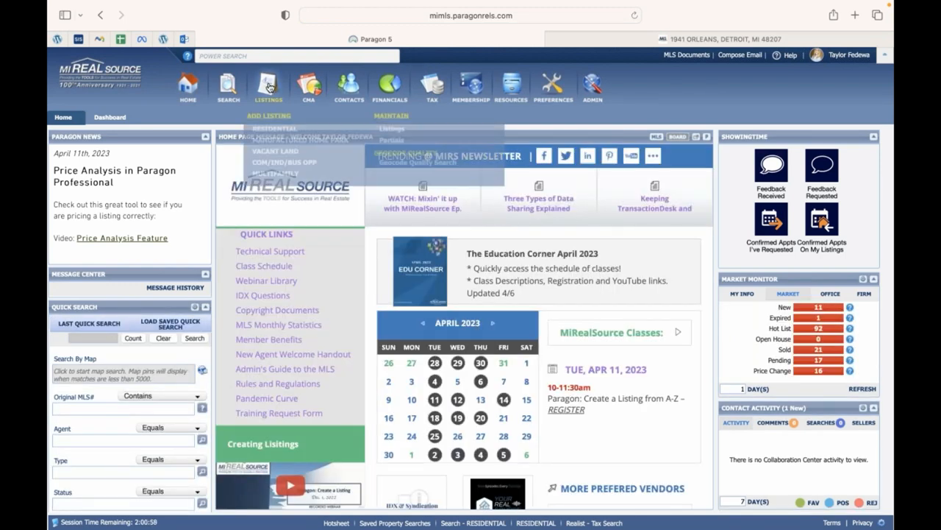
pyautogui.click(392, 140)
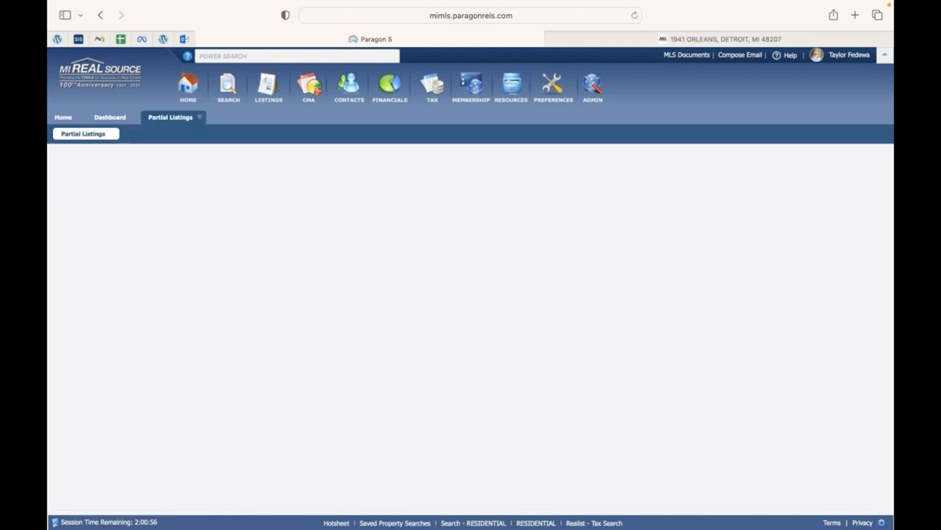
pyautogui.click(508, 180)
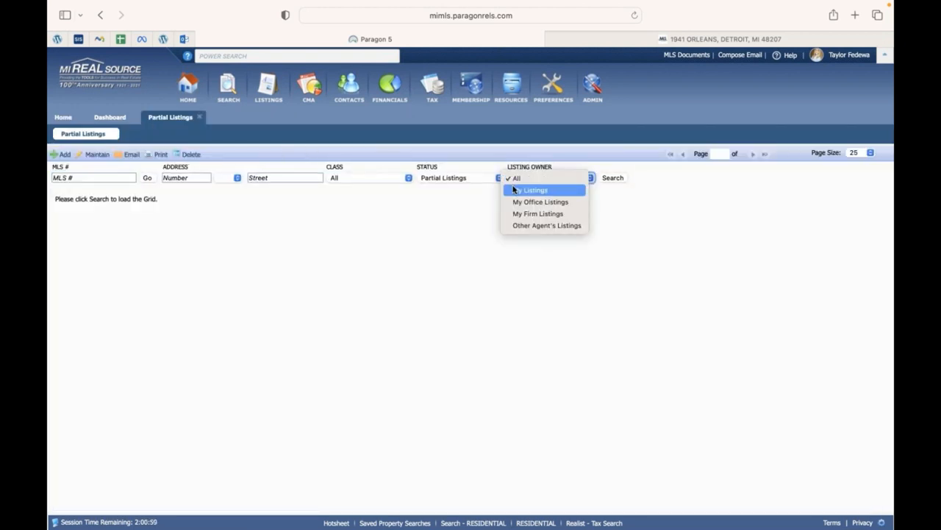
pyautogui.click(513, 190)
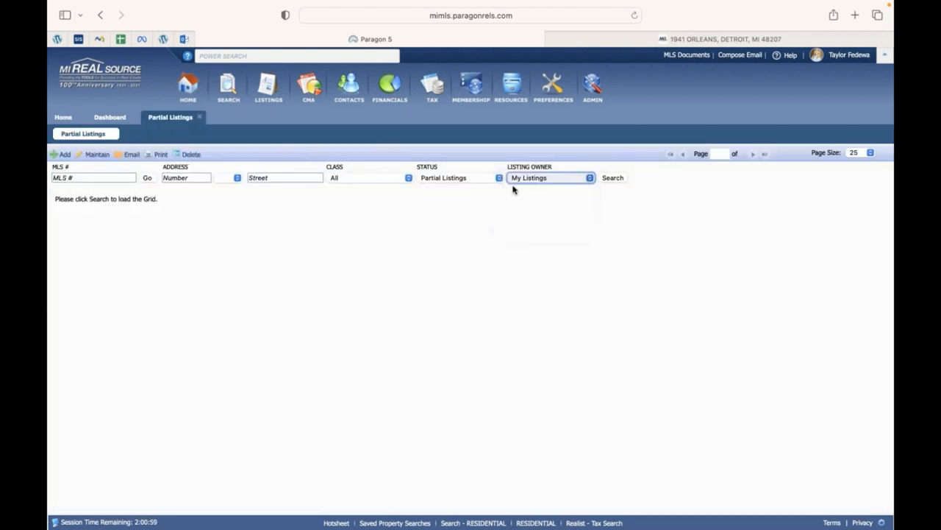
pyautogui.click(611, 180)
pyautogui.click(62, 218)
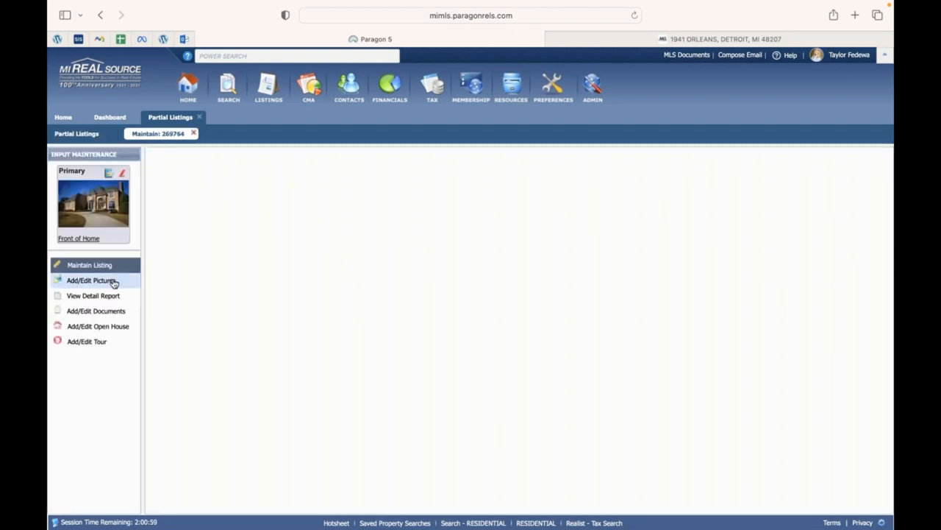
# Glance through the listing's pictures, detail report and documents, then return to the input form.
pyautogui.scroll(-3, 279, 271)
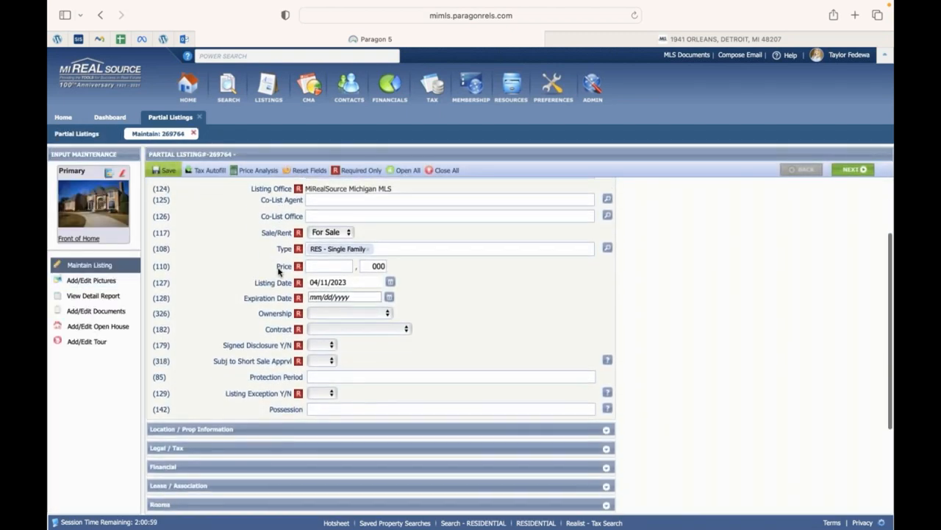
pyautogui.scroll(3, 284, 267)
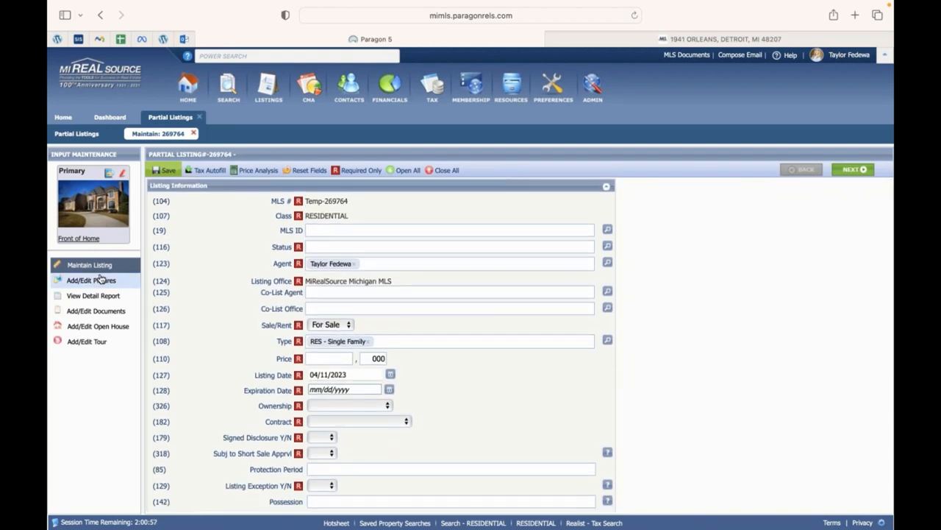
pyautogui.click(120, 283)
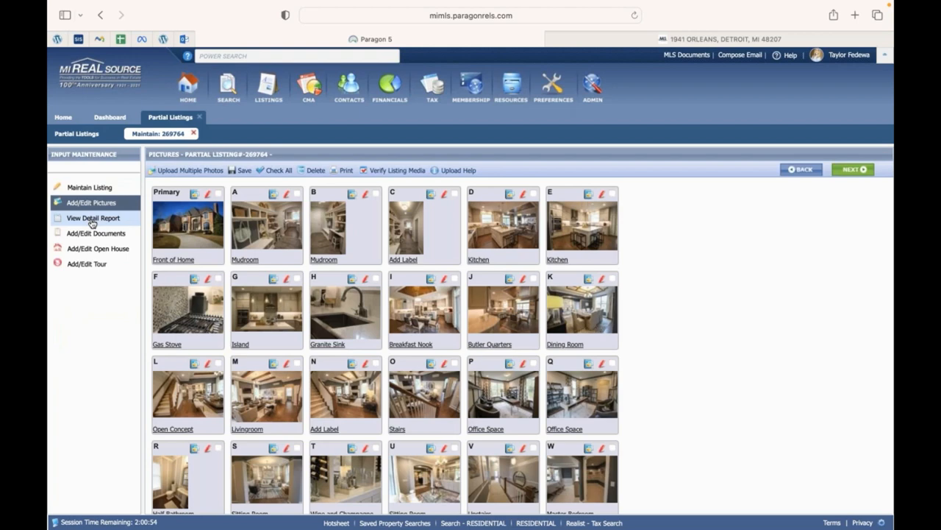
pyautogui.click(92, 220)
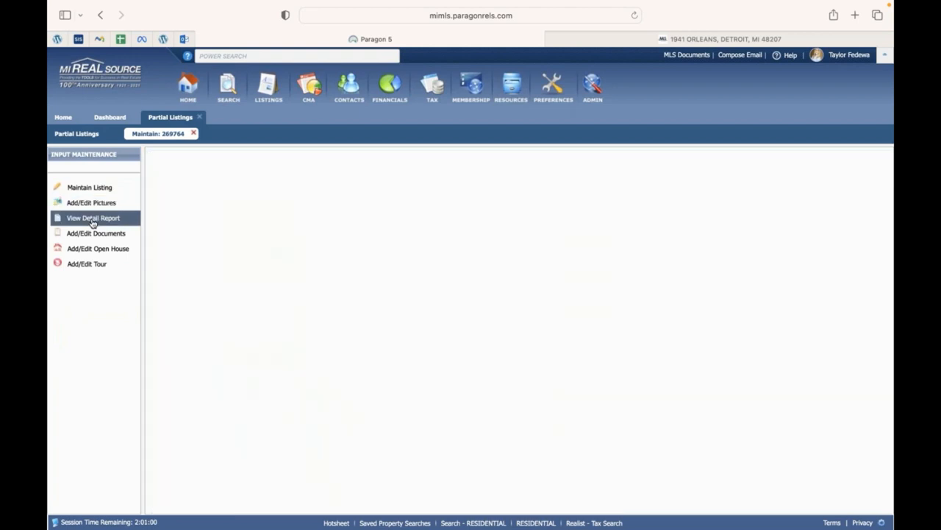
pyautogui.click(94, 234)
pyautogui.click(115, 189)
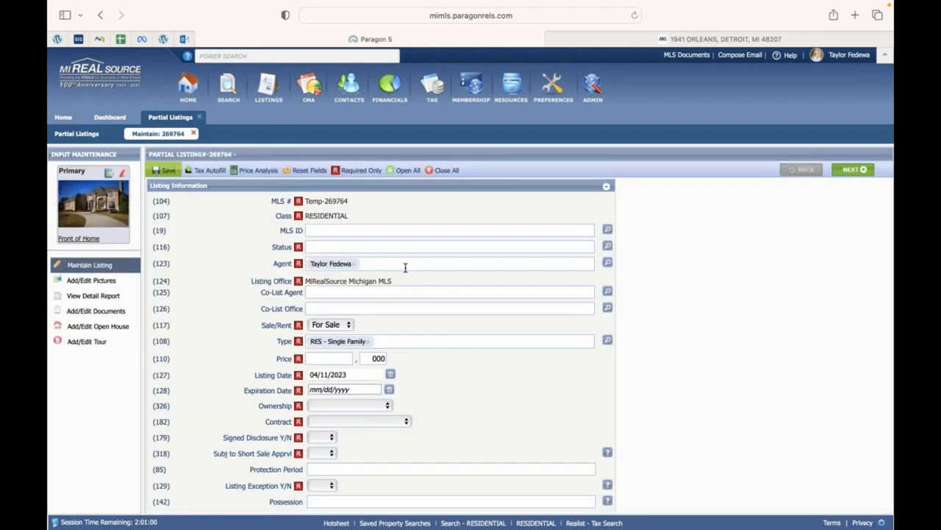
# Step through the form from Status, toggle Location / Prop Information, and expand Compensation / Tours.
pyautogui.click(408, 247)
pyautogui.press('Tab')
pyautogui.press('Tab')
pyautogui.press('Tab')
pyautogui.press('Tab')
pyautogui.press('Tab')
pyautogui.press('Tab')
pyautogui.press('Tab')
pyautogui.press('Tab')
pyautogui.press('Tab')
pyautogui.press('Tab')
pyautogui.press('Tab')
pyautogui.press('Tab')
pyautogui.press('Tab')
pyautogui.press('Tab')
pyautogui.press('Tab')
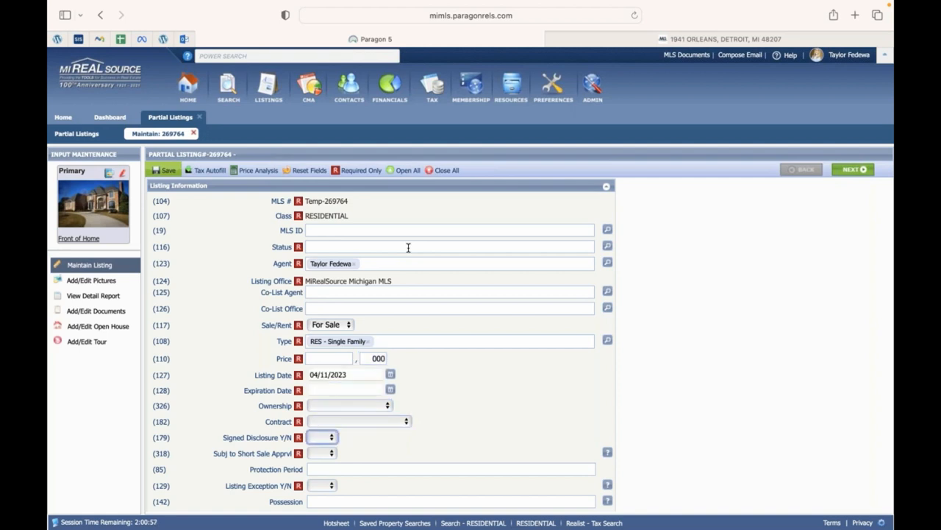
pyautogui.scroll(-5, 266, 263)
pyautogui.scroll(-2, 266, 264)
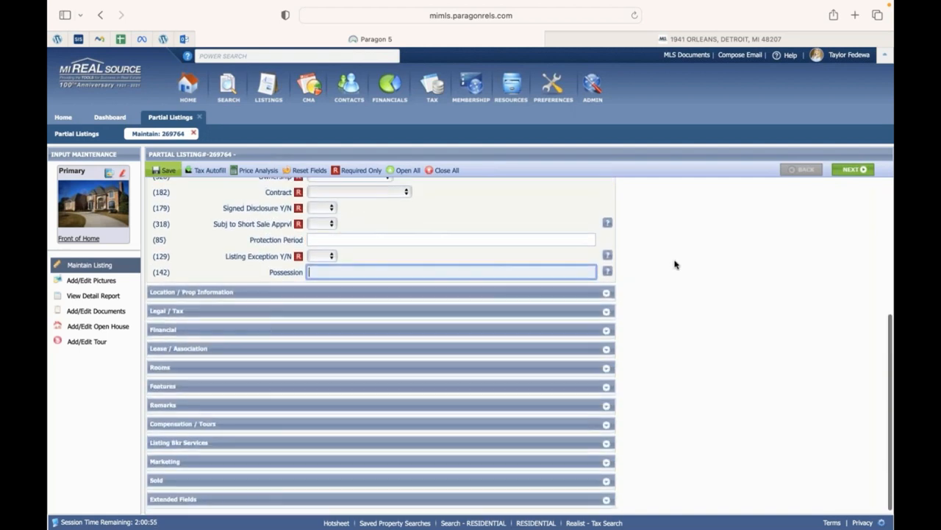
pyautogui.click(606, 294)
pyautogui.click(606, 294)
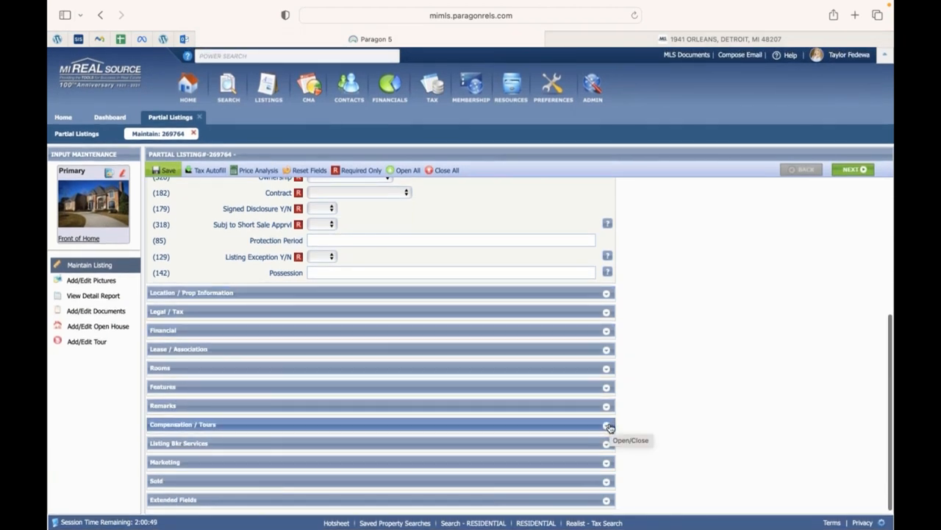
pyautogui.click(608, 426)
# Scroll to the tour fields, select the Branded Virtual Tour YouTube link, and open a new browser tab.
pyautogui.scroll(-5, 609, 426)
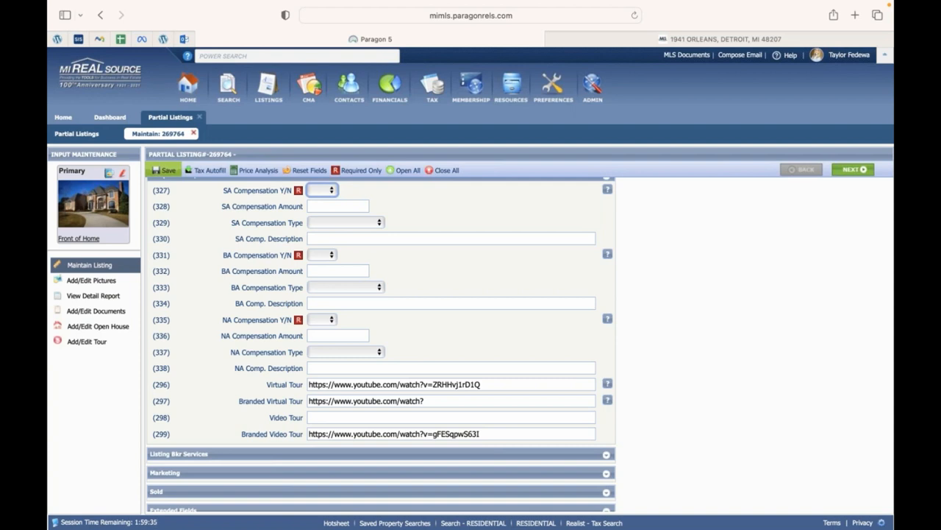
pyautogui.moveTo(435, 400); pyautogui.dragTo(311, 377)
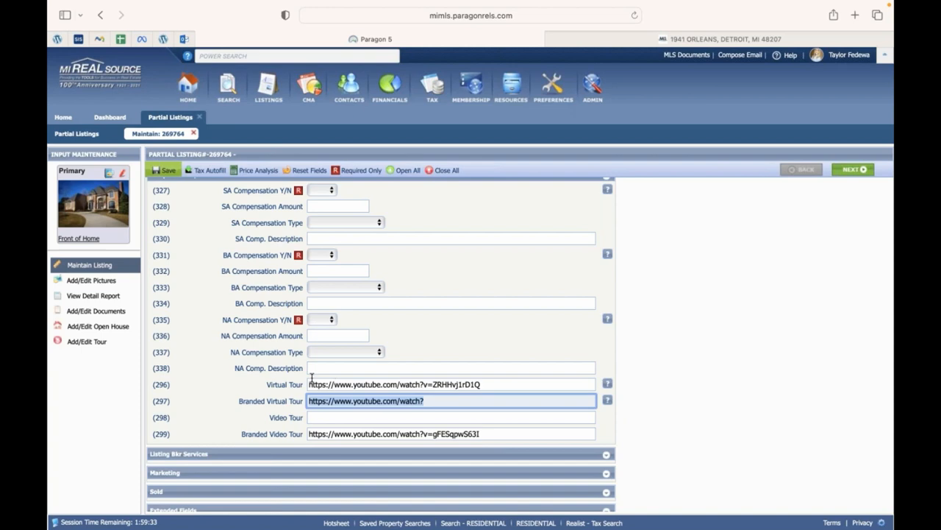
pyautogui.click(855, 15)
# Load youtube.com in the new Safari tab.
pyautogui.write('youtube.com')
pyautogui.press('Return')
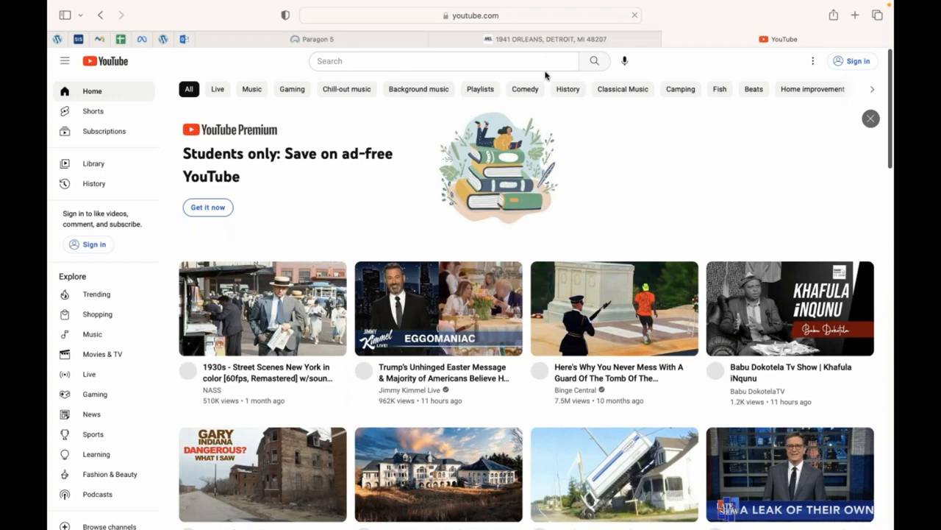
pyautogui.click(579, 17)
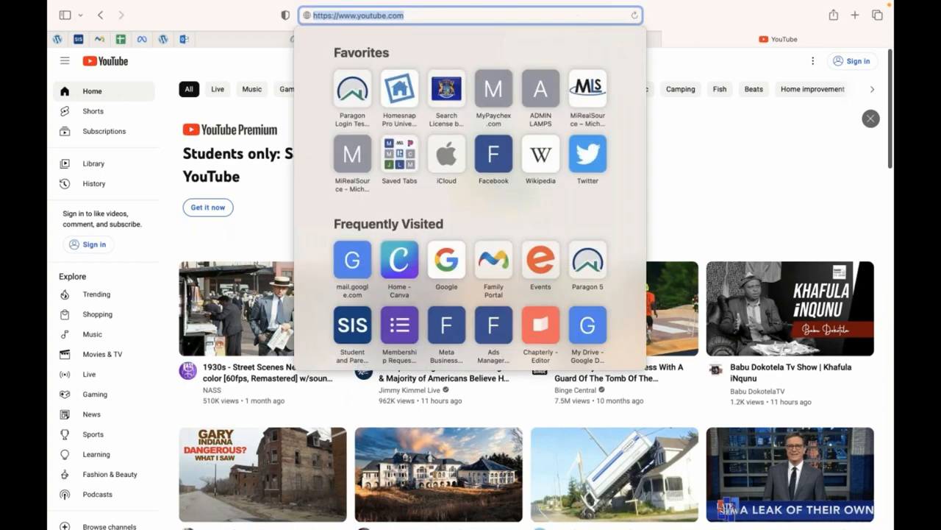
pyautogui.press('Escape')
# Copy listing 269764's Branded Video Tour link and open it in the YouTube tab.
pyautogui.click(401, 39)
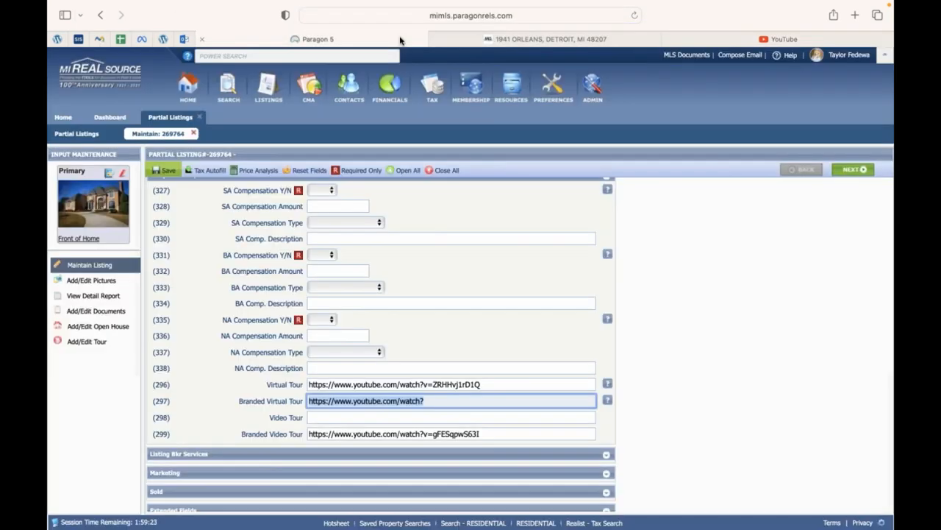
pyautogui.moveTo(475, 433); pyautogui.dragTo(299, 433)
pyautogui.hotkey('ctrl', 'c')
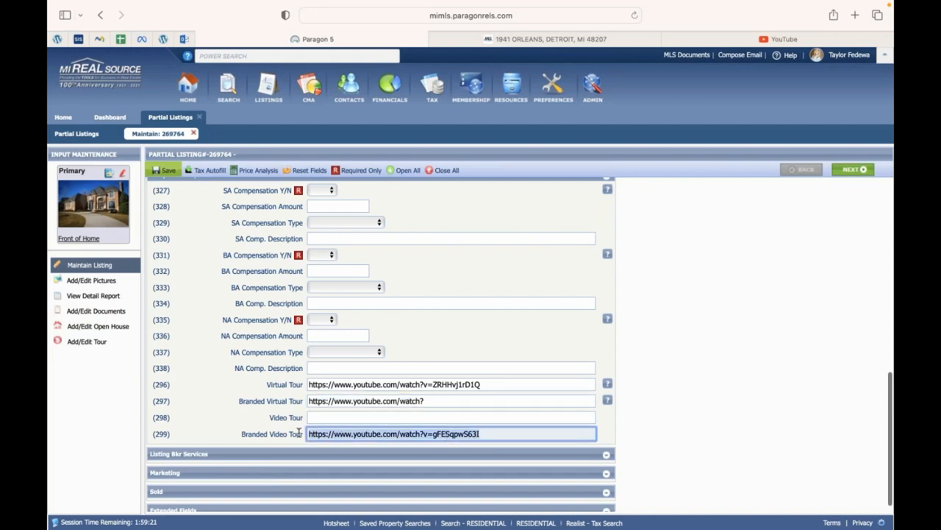
pyautogui.click(696, 42)
pyautogui.click(544, 15)
pyautogui.hotkey('ctrl', 'v')
pyautogui.press('Return')
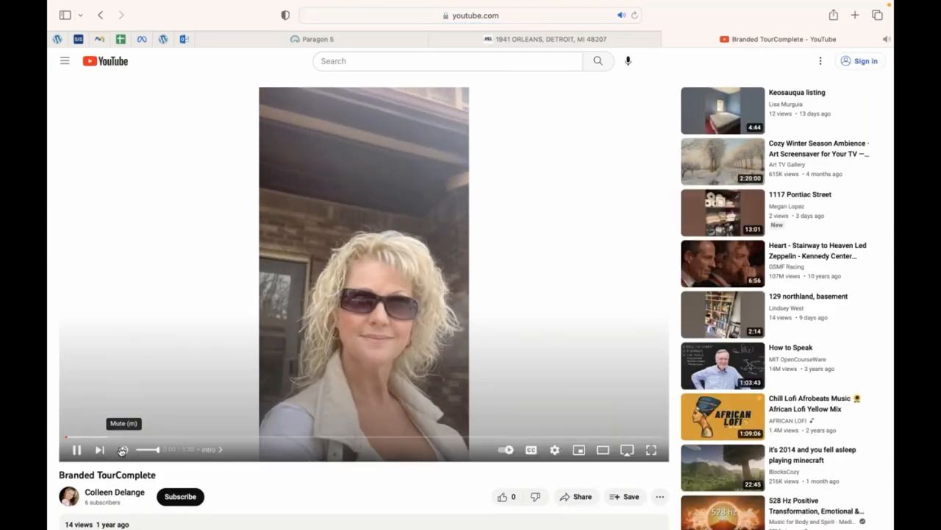
# Mute, unmute, then mute again the Branded TourComplete video as it plays through the rooms.
pyautogui.click(122, 449)
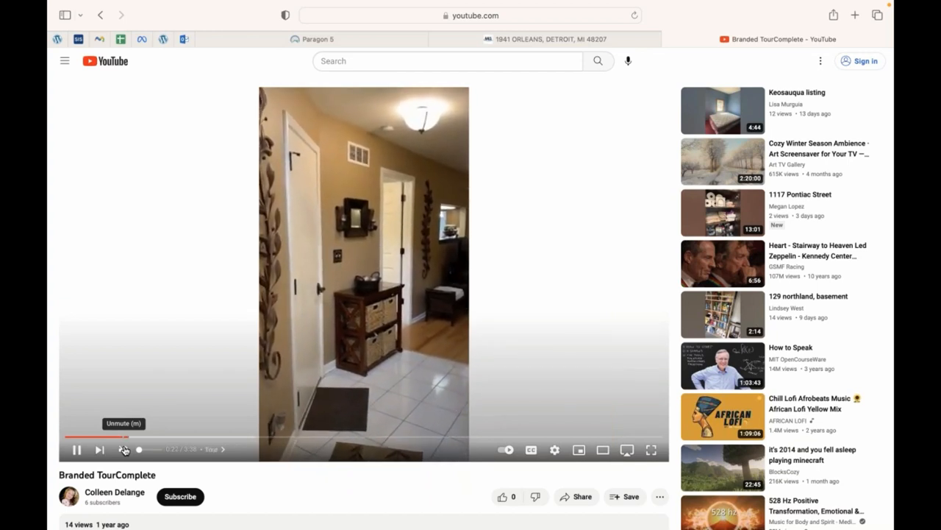
pyautogui.click(124, 449)
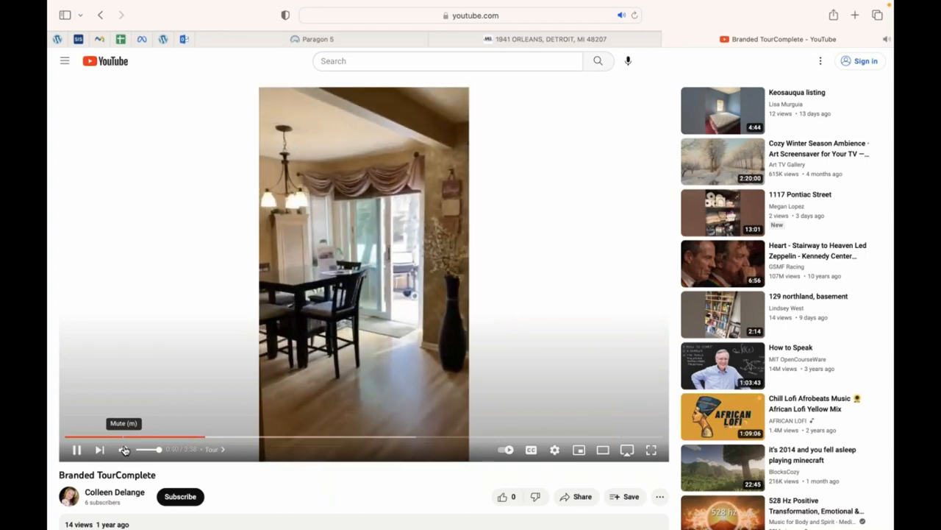
pyautogui.click(124, 449)
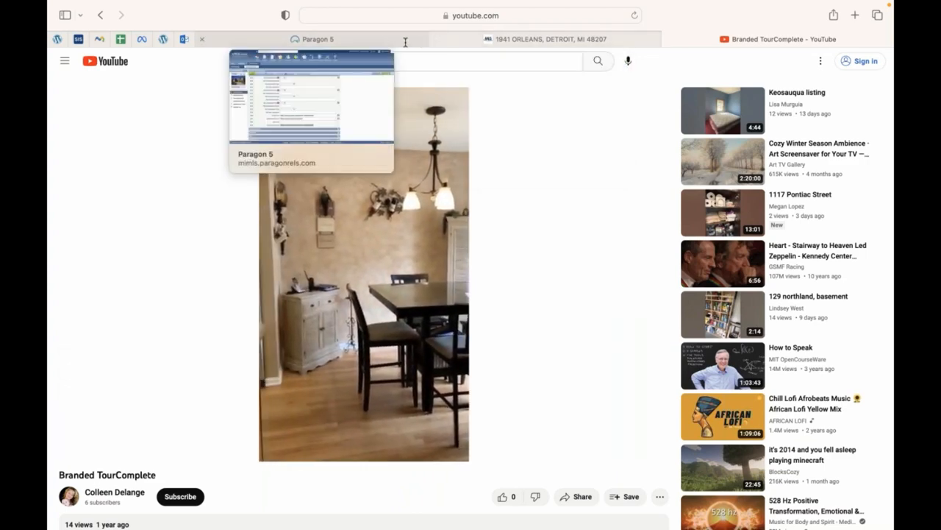
# Return to the Paragon 5 tab showing listing 269764's maintenance form with its YouTube tour links.
pyautogui.click(382, 40)
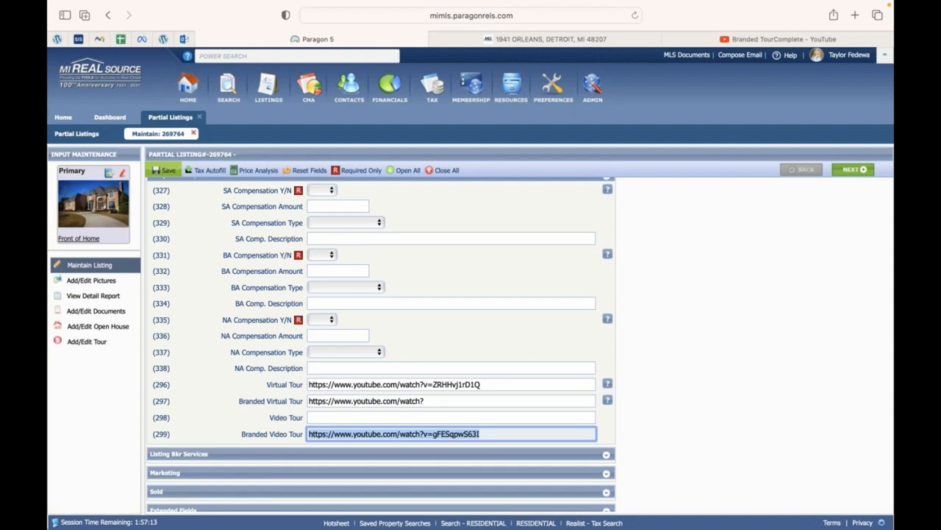
pyautogui.press('super+shift+l')
pyautogui.press('super+shift+l')
# Open the documents page to reach the labelled Pictures grid for partial listing 269764.
pyautogui.click(115, 310)
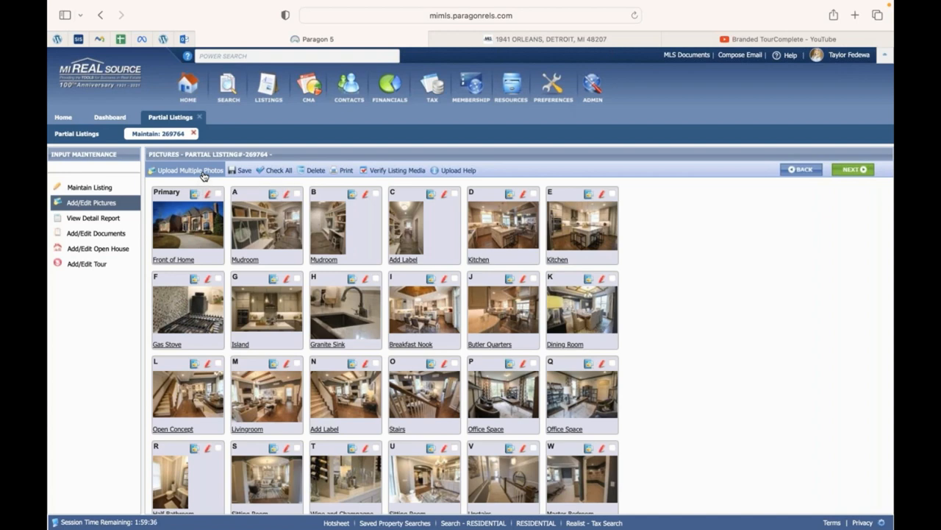
pyautogui.click(193, 171)
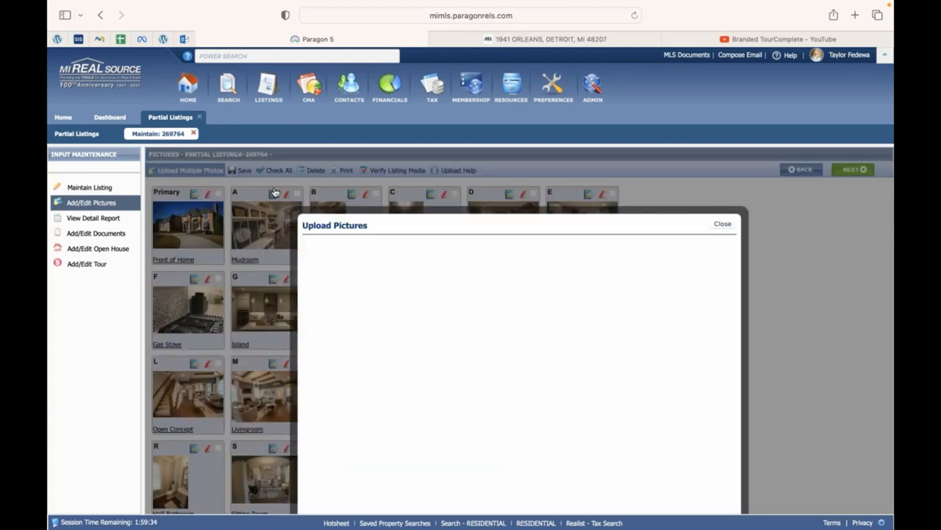
pyautogui.scroll(-1, 435, 353)
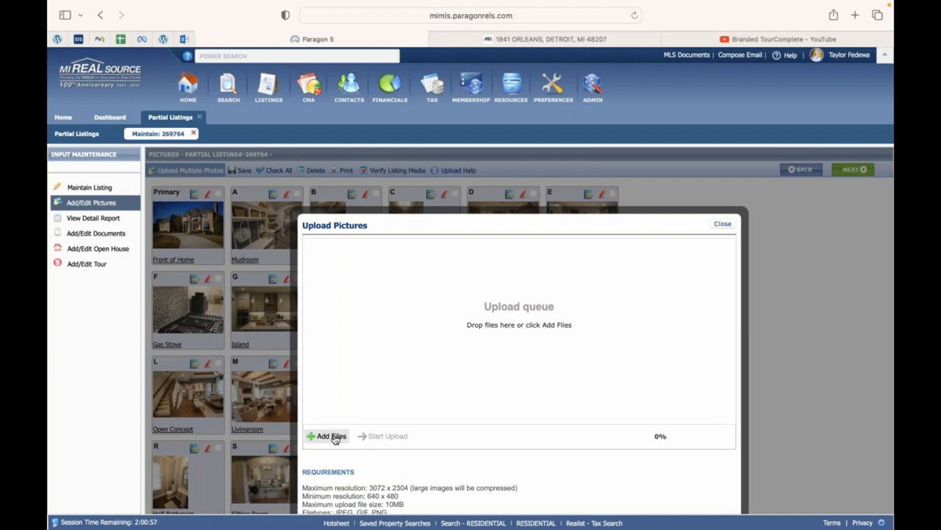
pyautogui.scroll(-3, 678, 450)
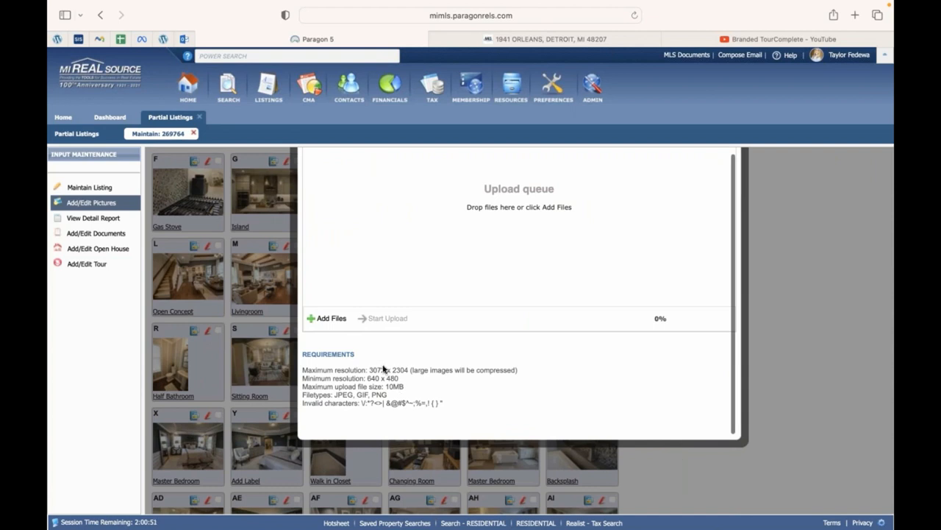
pyautogui.scroll(1, 390, 411)
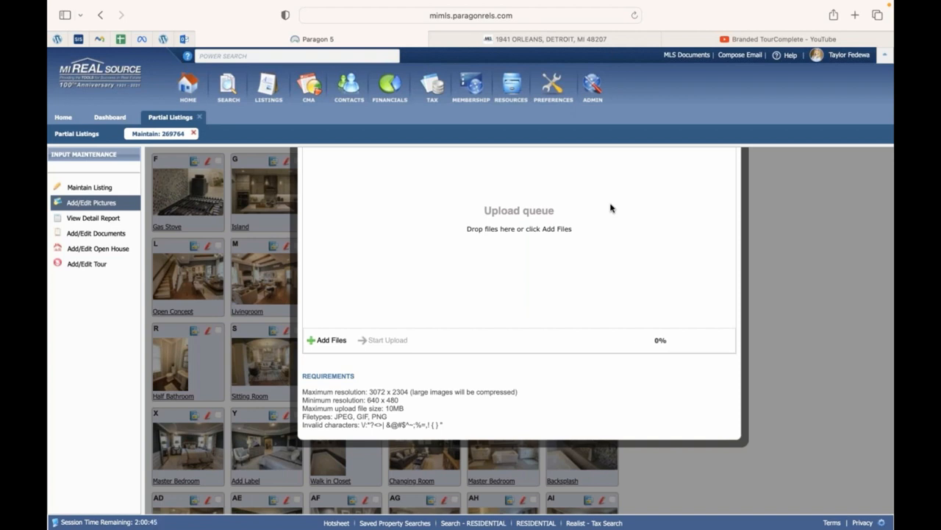
pyautogui.scroll(5, 610, 208)
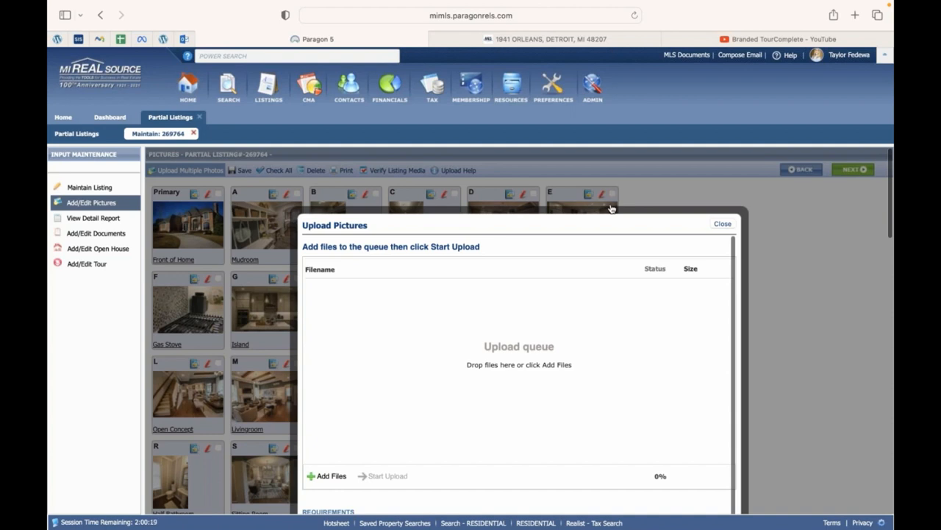
pyautogui.scroll(-3, 611, 208)
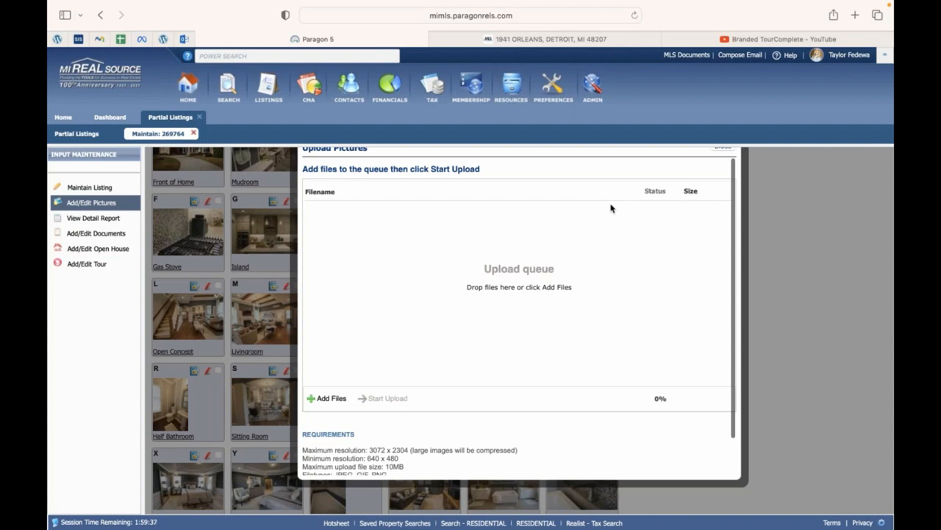
pyautogui.scroll(1, 611, 208)
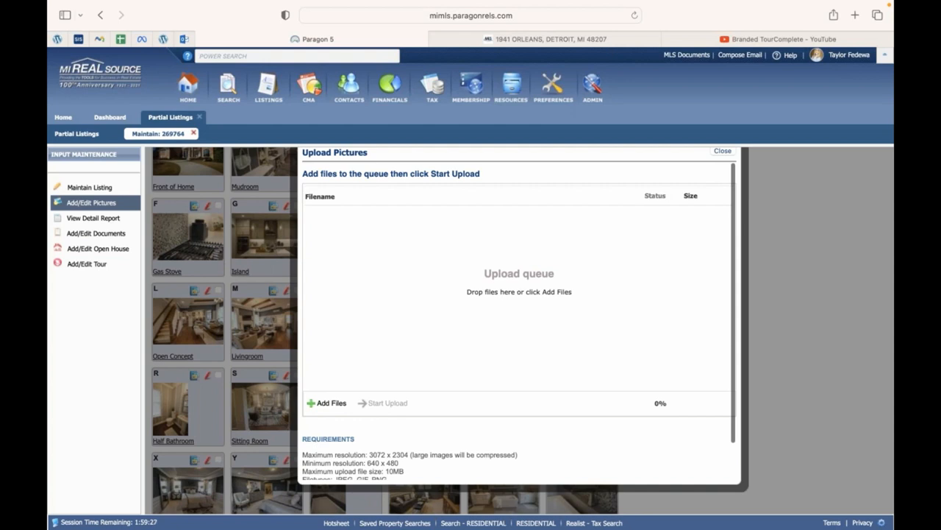
pyautogui.scroll(2, 361, 423)
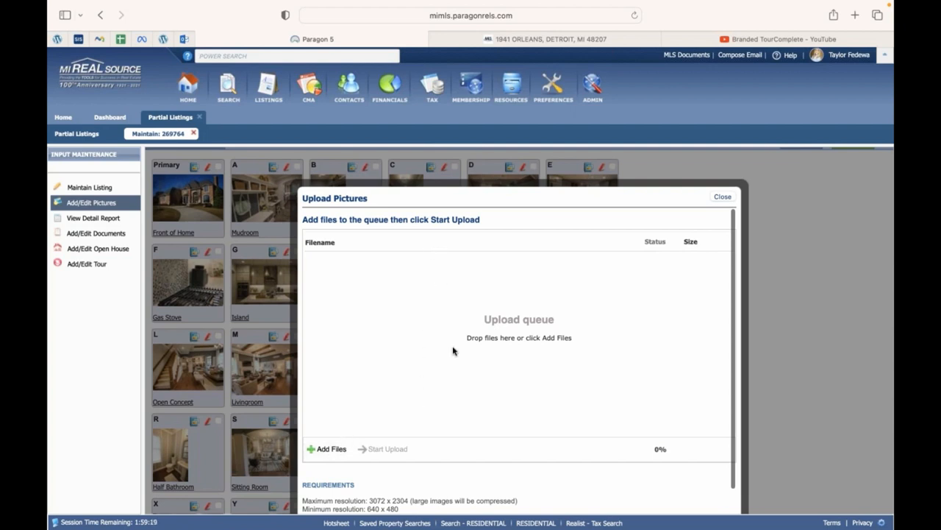
# Close the Upload Pictures dialog and drag the Mudroom and Breakfast Nook thumbnails to demonstrate reordering.
pyautogui.click(723, 197)
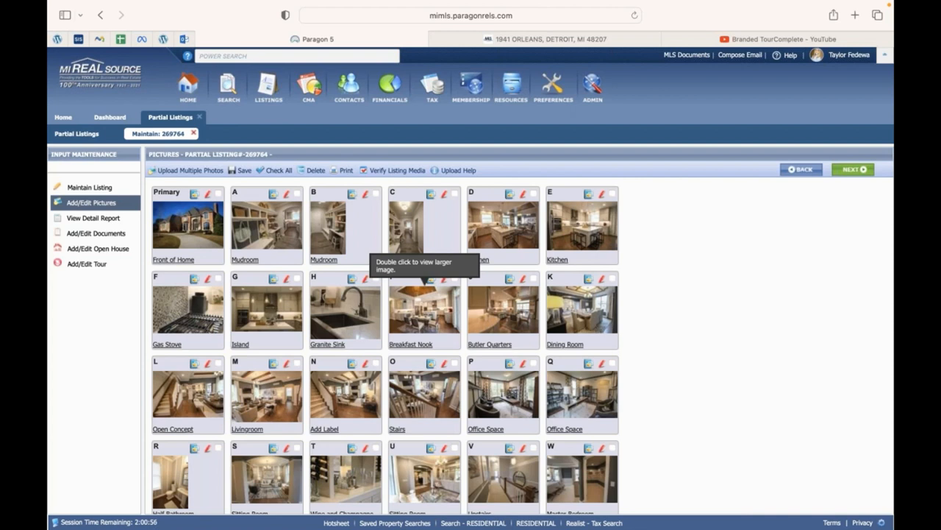
pyautogui.moveTo(333, 242)
pyautogui.mouseDown()
pyautogui.moveTo(447, 246)
pyautogui.moveTo(342, 242)
pyautogui.mouseUp()
pyautogui.moveTo(424, 305)
pyautogui.mouseDown()
pyautogui.moveTo(343, 240)
pyautogui.moveTo(425, 320)
pyautogui.mouseUp()
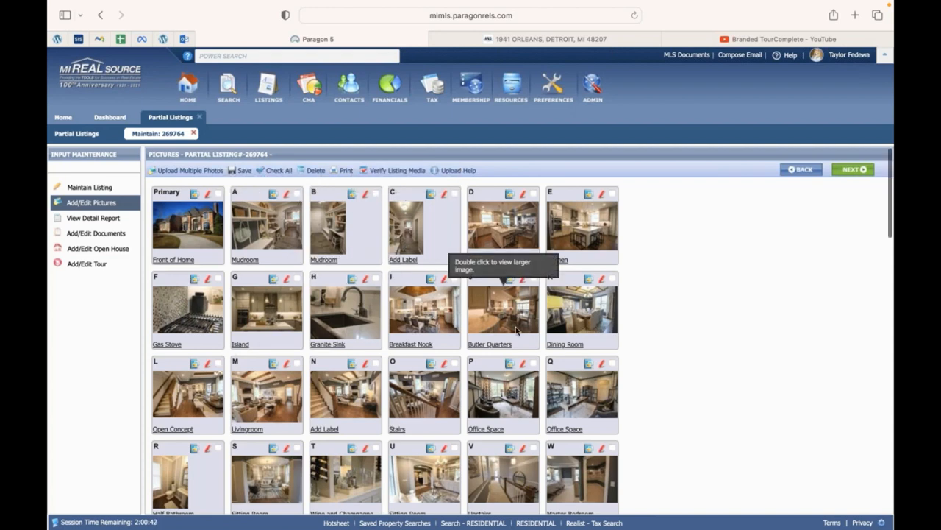
pyautogui.scroll(-1, 470, 243)
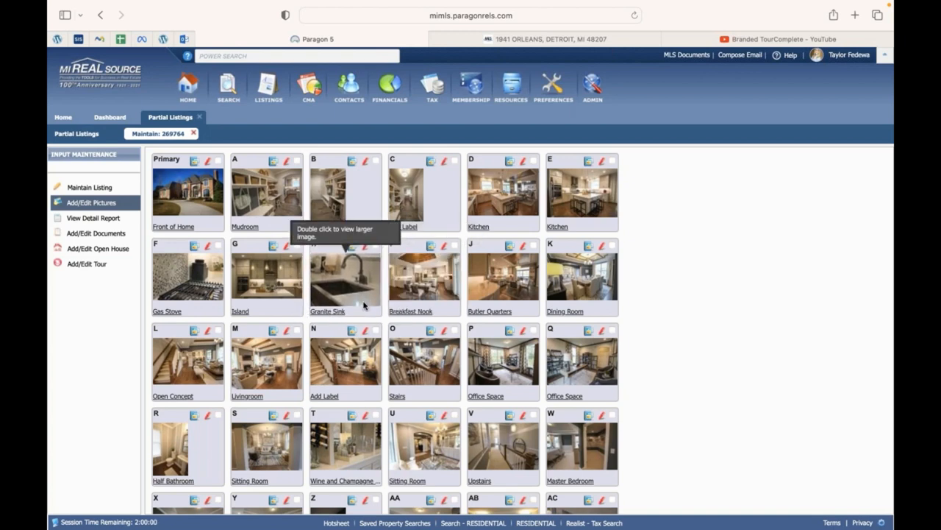
# Open and cancel photo A's Edit Photo dialog, then open its Mudroom label and description.
pyautogui.click(287, 162)
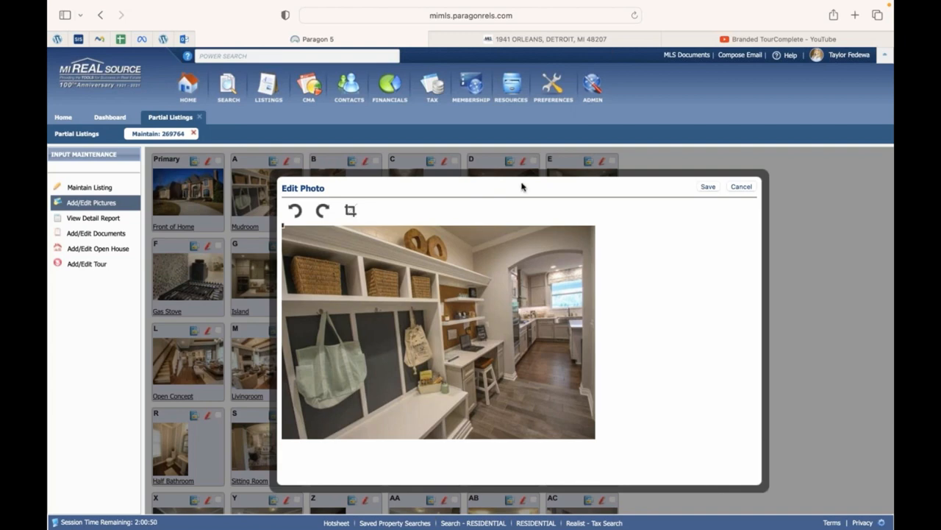
pyautogui.click(741, 187)
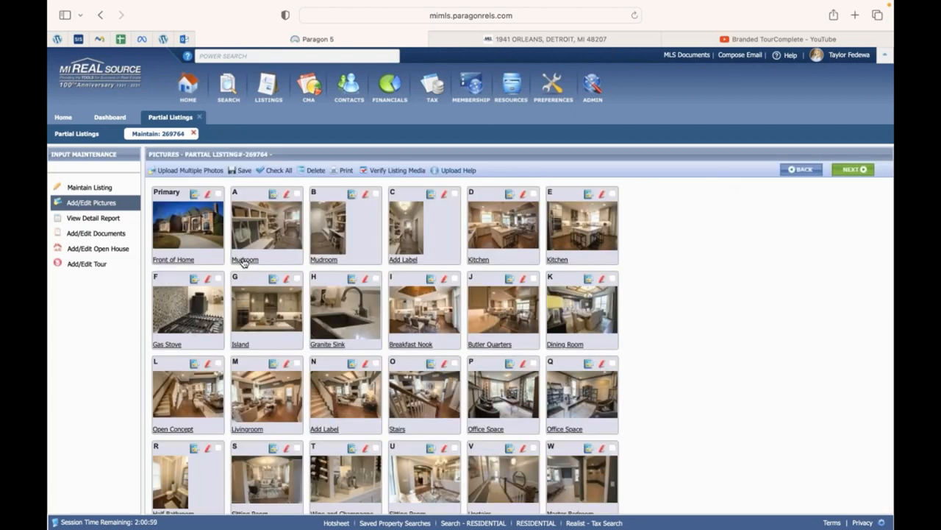
pyautogui.click(243, 259)
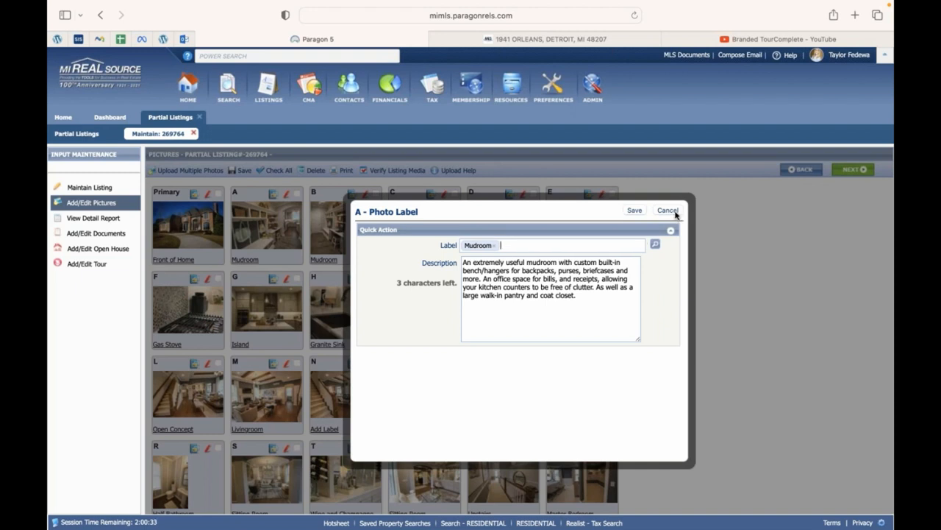
pyautogui.tripleClick(543, 301)
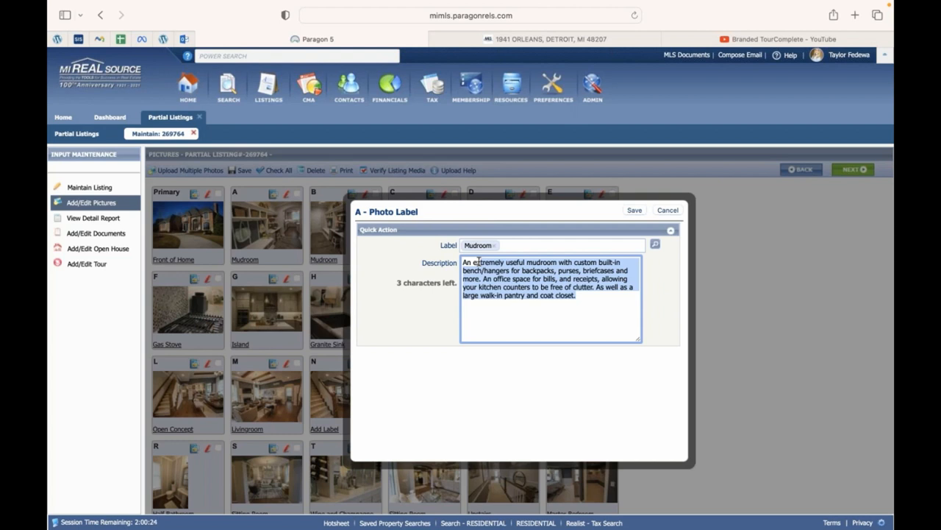
pyautogui.click(508, 245)
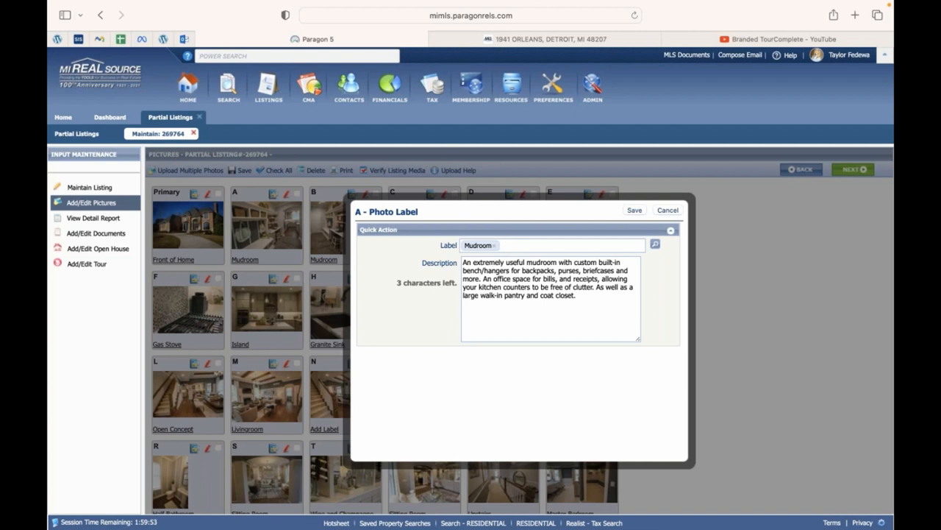
# Highlight parts of the Mudroom description to point them out, then cancel the label editor unsaved.
pyautogui.moveTo(580, 283); pyautogui.dragTo(550, 267)
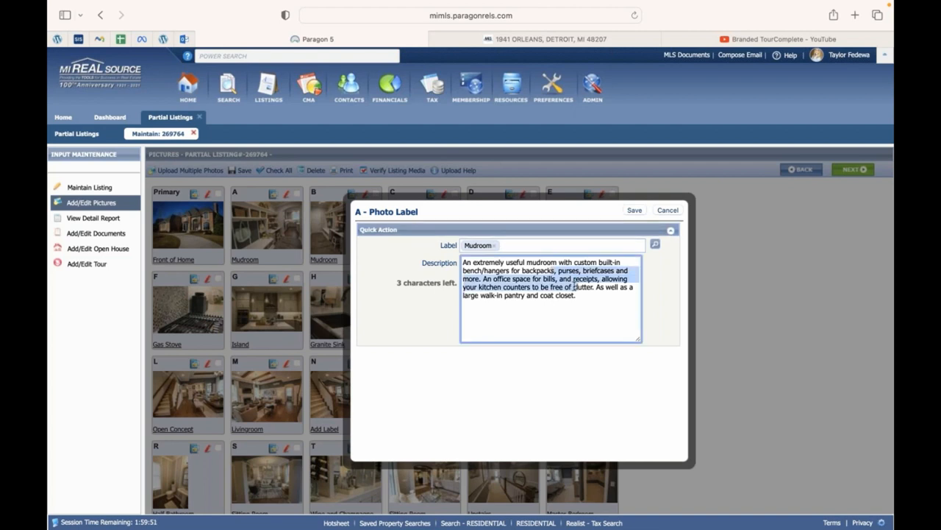
pyautogui.moveTo(578, 295); pyautogui.dragTo(548, 270)
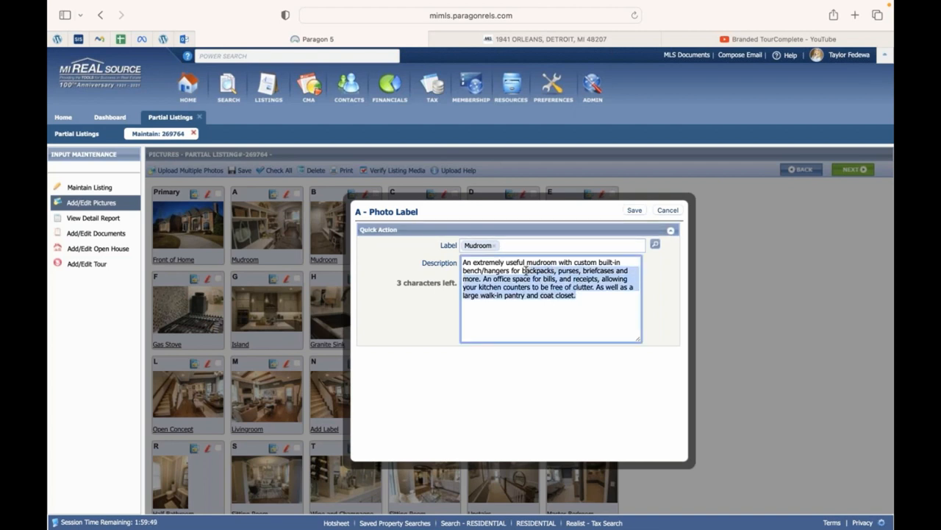
pyautogui.click(410, 298)
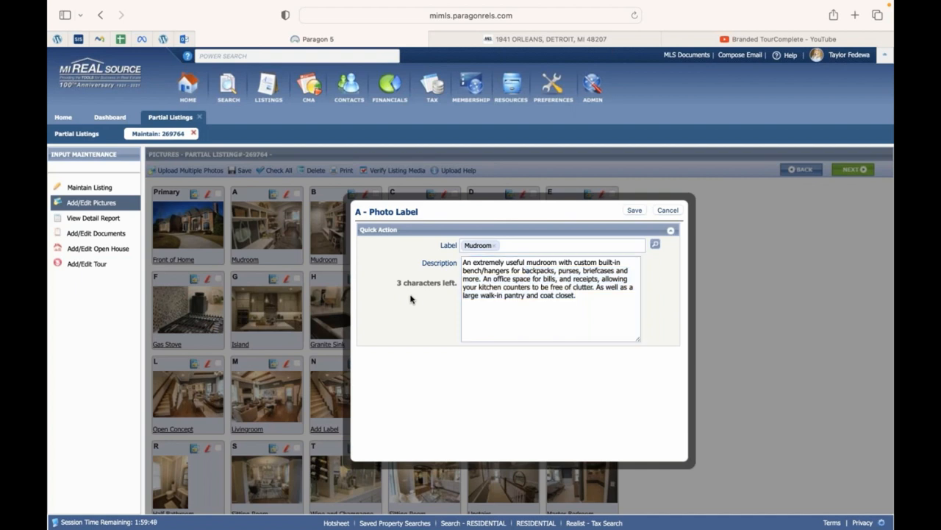
pyautogui.click(502, 296)
pyautogui.moveTo(508, 296); pyautogui.dragTo(473, 263)
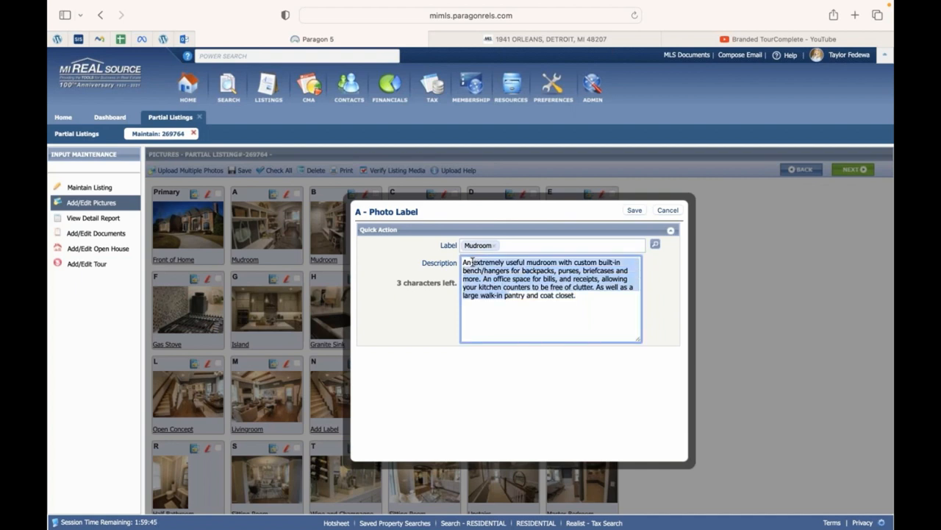
pyautogui.click(504, 266)
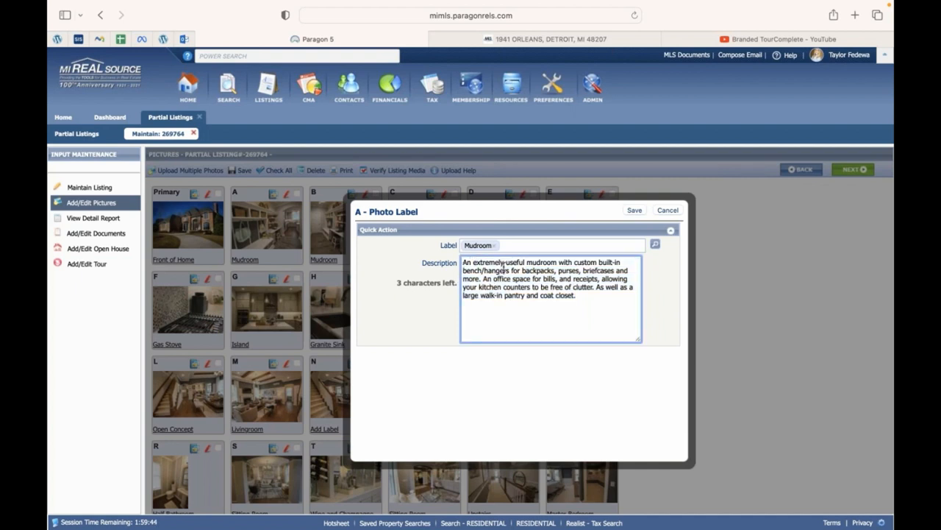
pyautogui.moveTo(550, 287); pyautogui.dragTo(510, 272)
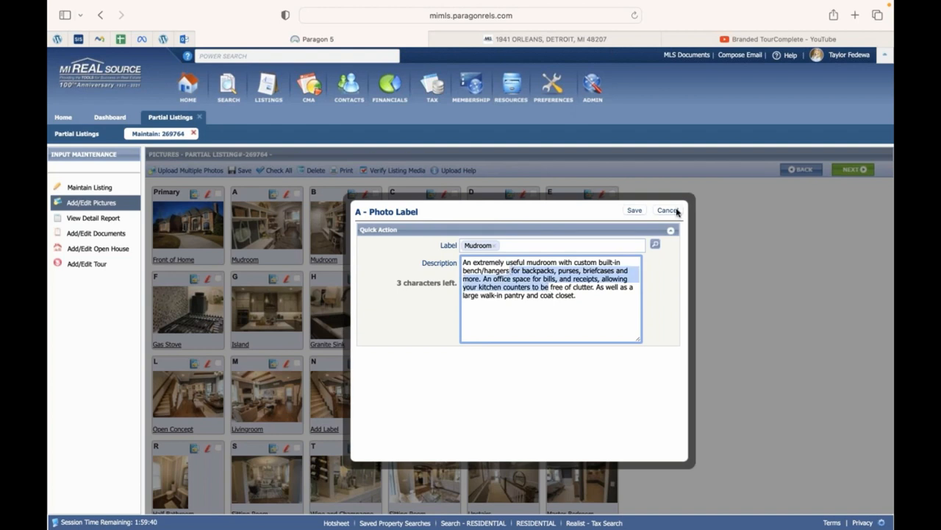
pyautogui.click(482, 287)
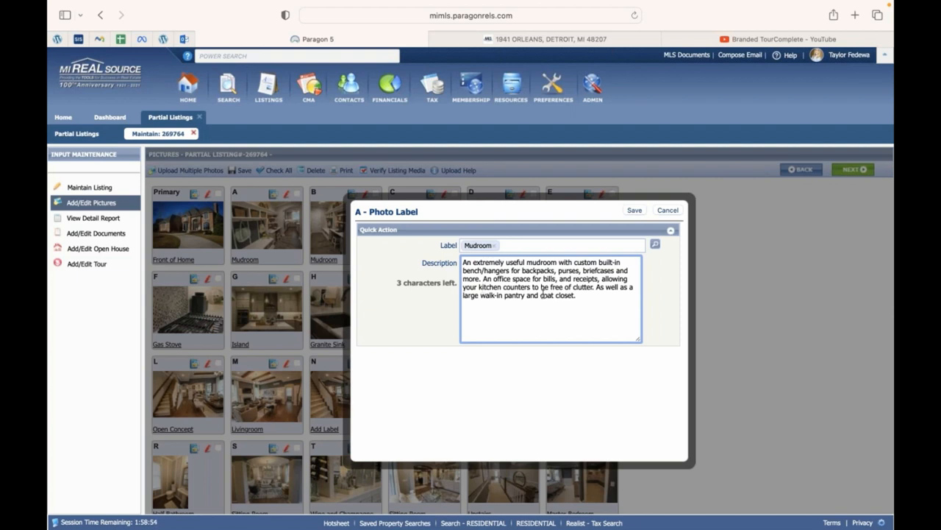
pyautogui.click(668, 211)
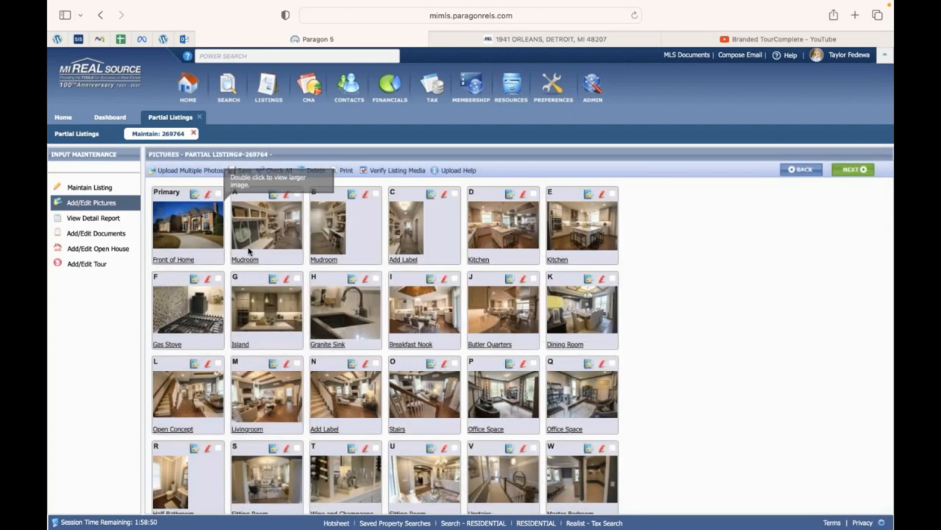
# Drag the Mudroom thumbnail to show reordering, then open the listing's View Detail Report.
pyautogui.moveTo(247, 248)
pyautogui.mouseDown()
pyautogui.moveTo(265, 239)
pyautogui.moveTo(249, 238)
pyautogui.moveTo(248, 251)
pyautogui.mouseUp()
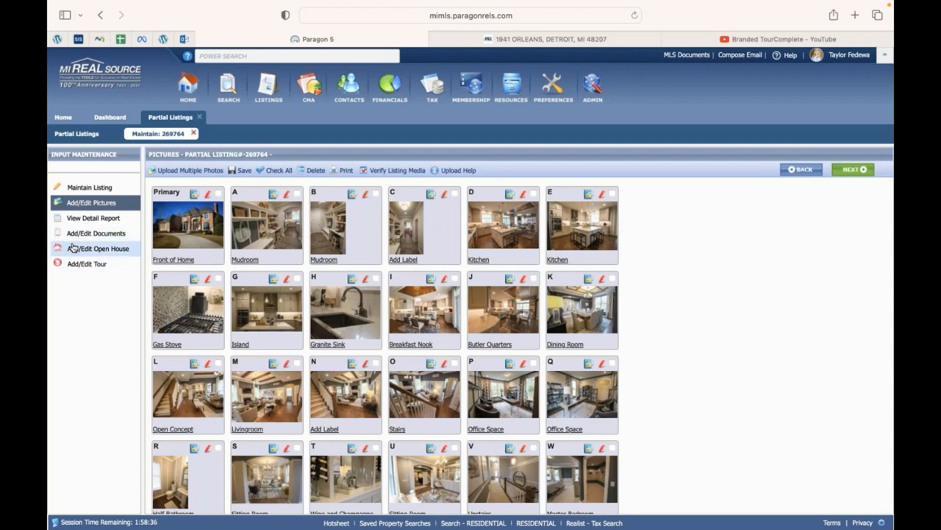
pyautogui.click(106, 218)
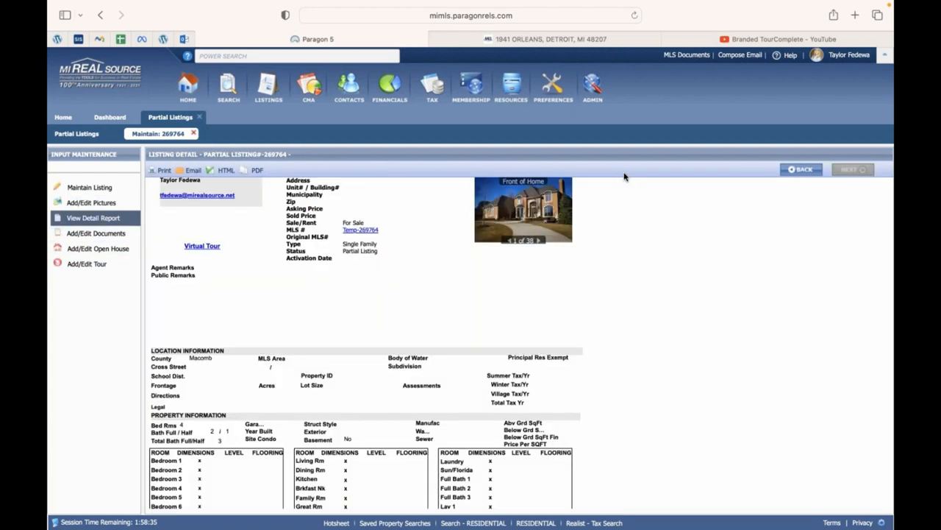
# Open the Front of Home main photo, 1 of 38, in the slideshow viewer.
pyautogui.click(527, 211)
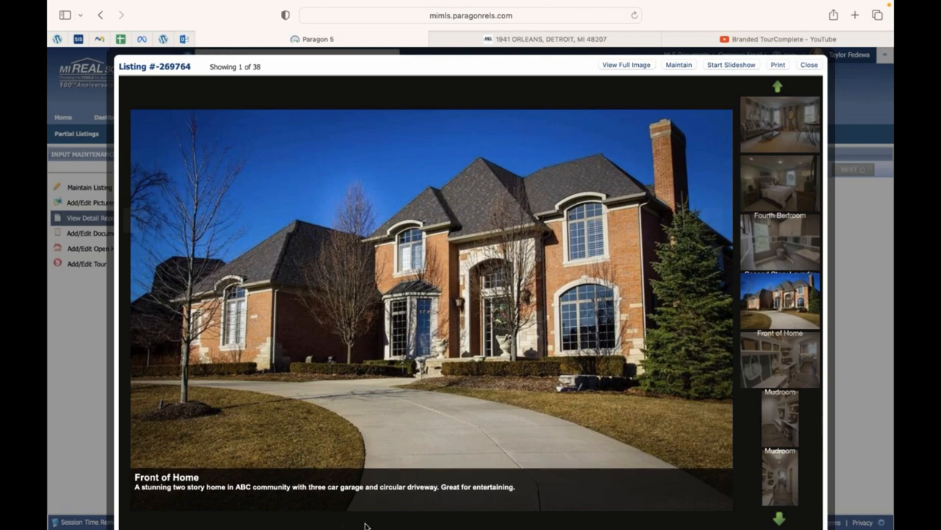
# Page the viewer through Mudroom, hallway, Kitchen, Gas Stove and Island to Granite Sink, photo 9.
pyautogui.click(714, 223)
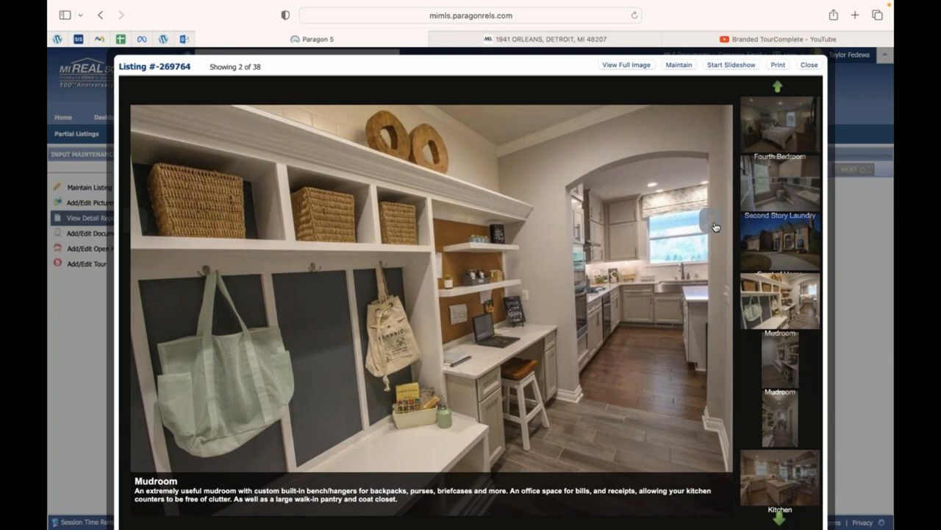
pyautogui.click(714, 225)
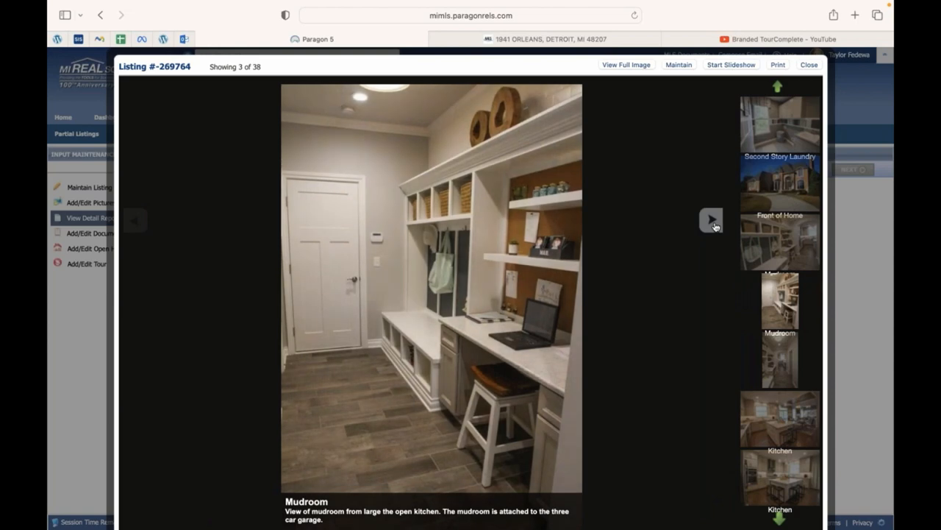
pyautogui.click(713, 224)
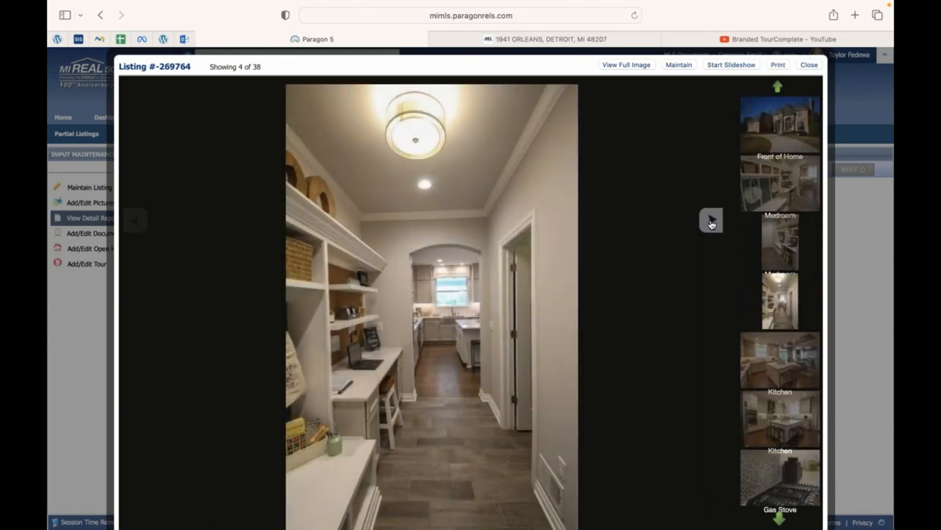
pyautogui.click(712, 220)
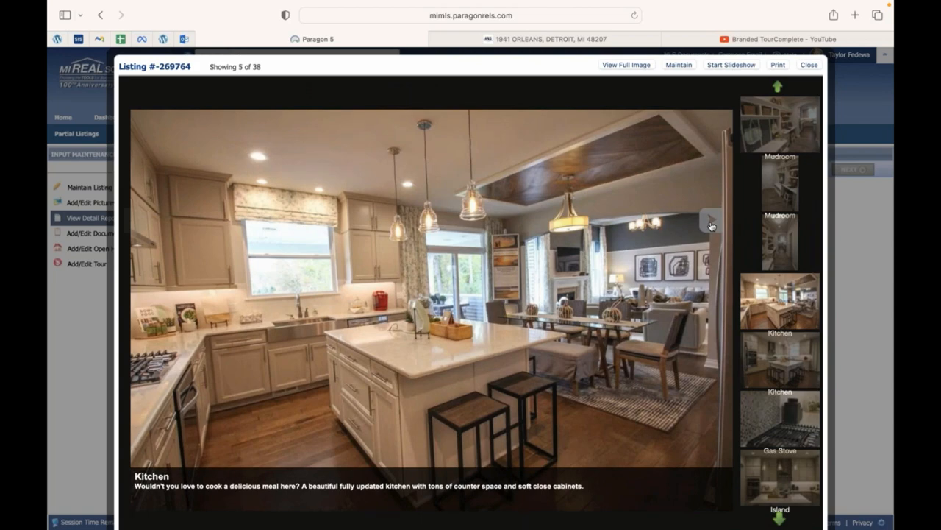
pyautogui.click(712, 224)
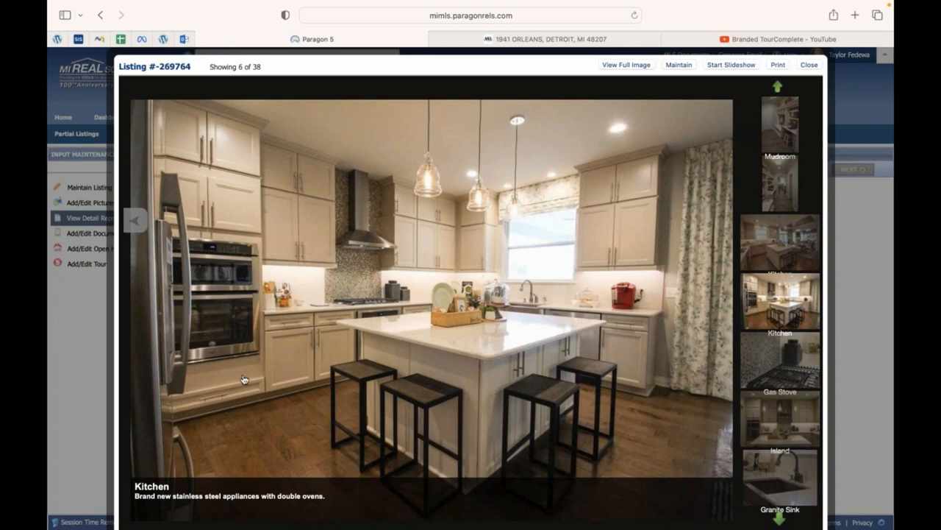
pyautogui.click(135, 220)
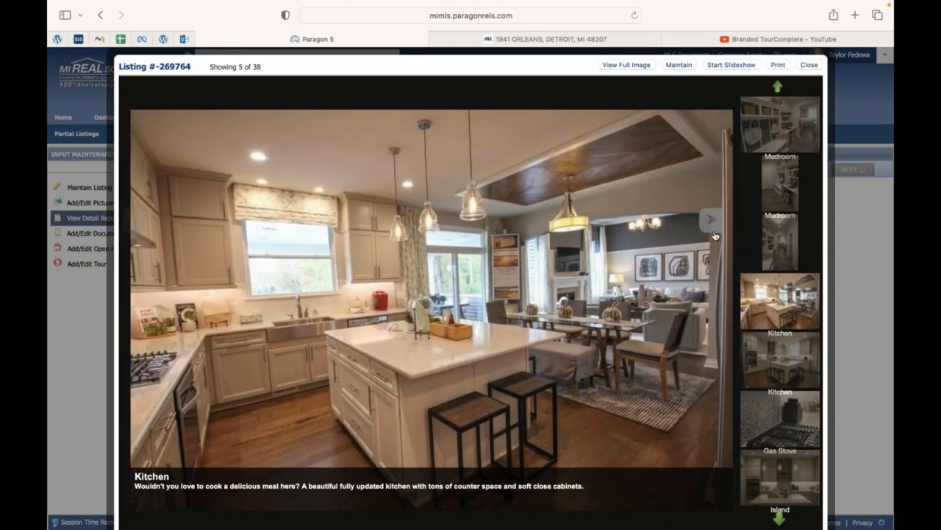
pyautogui.click(713, 233)
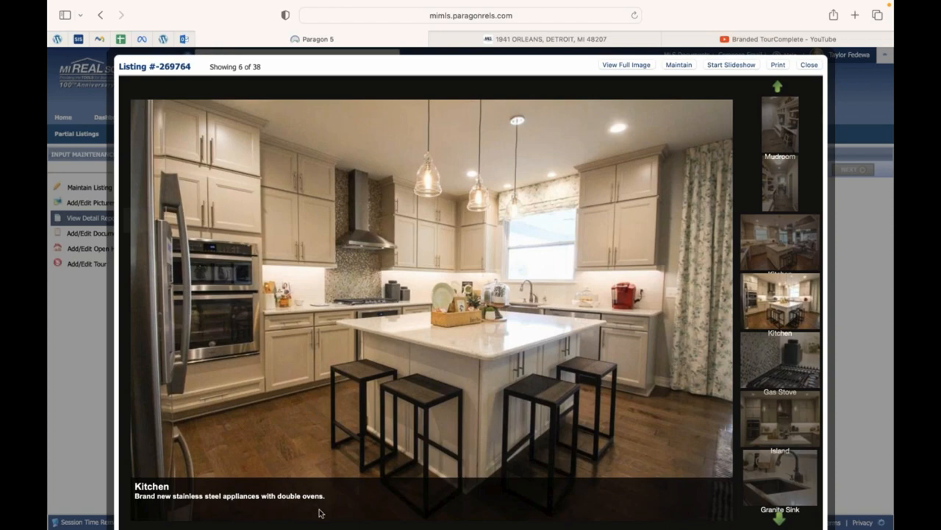
pyautogui.moveTo(722, 275)
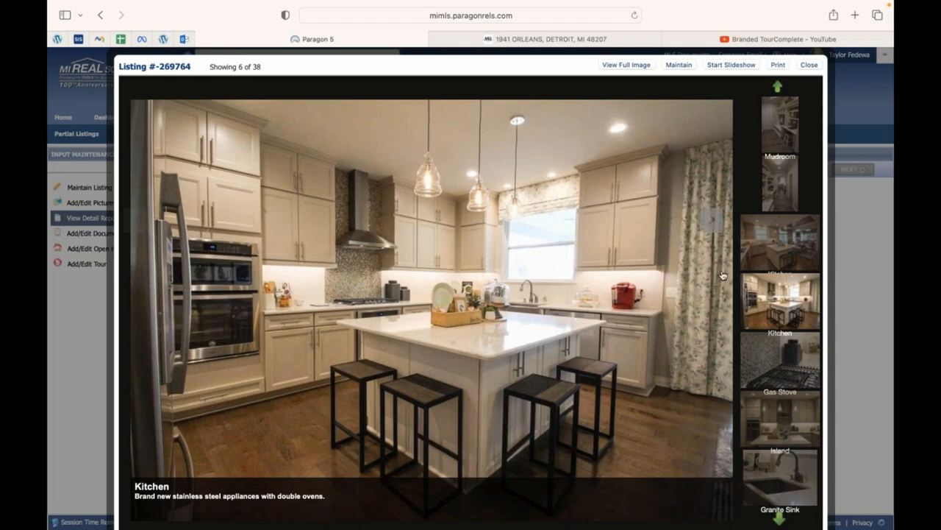
pyautogui.click(719, 227)
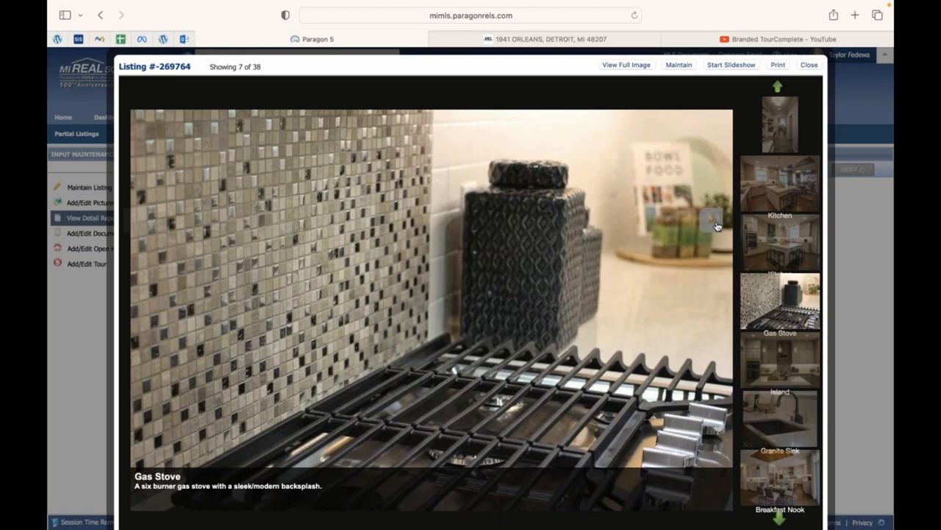
pyautogui.click(717, 225)
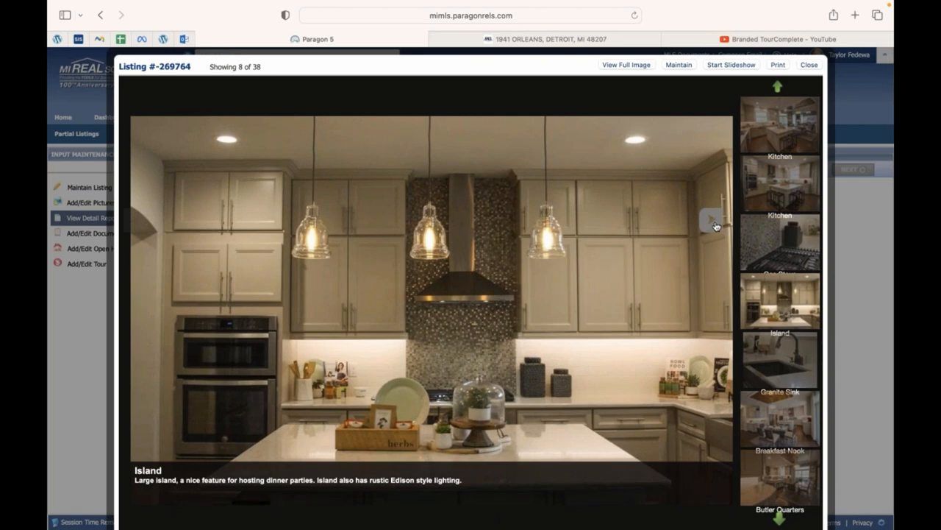
pyautogui.click(717, 224)
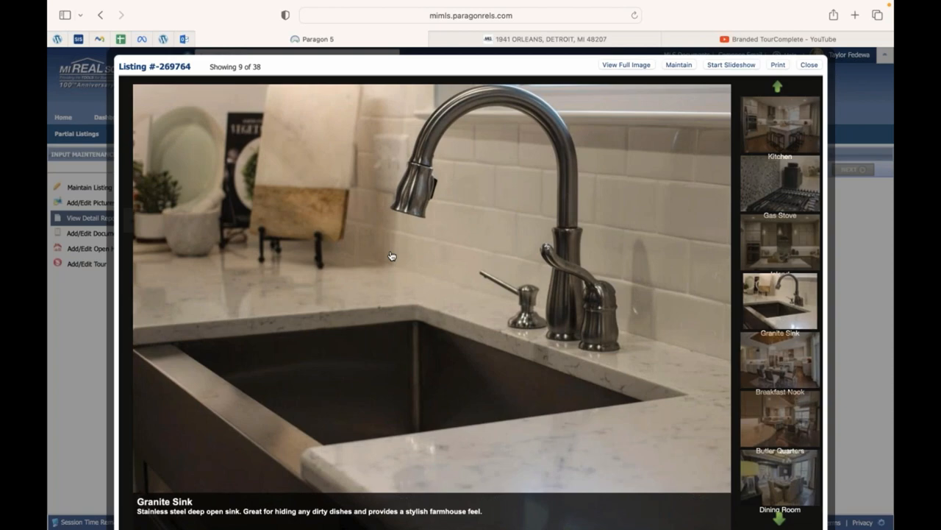
# Page through Breakfast Nook, Butler Quarters, Dining Room and Open Concept to the Livingroom photo.
pyautogui.click(722, 227)
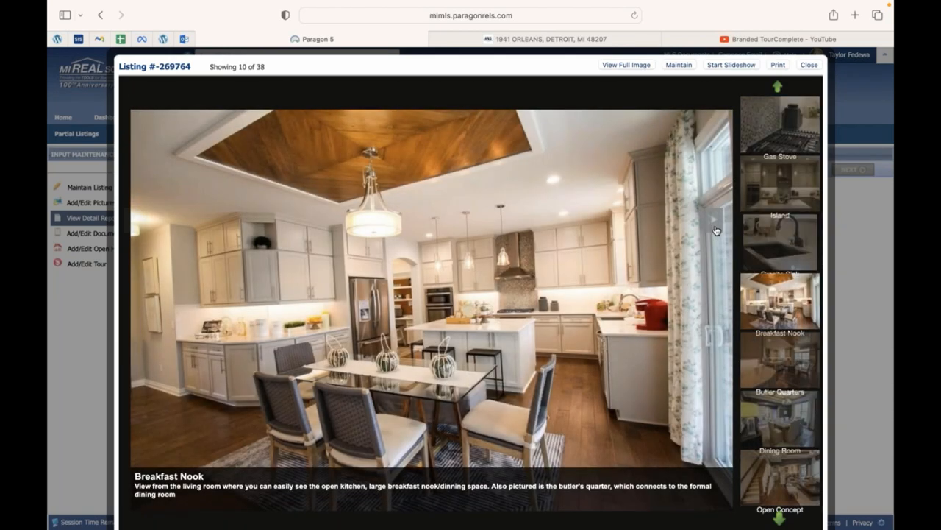
pyautogui.click(717, 229)
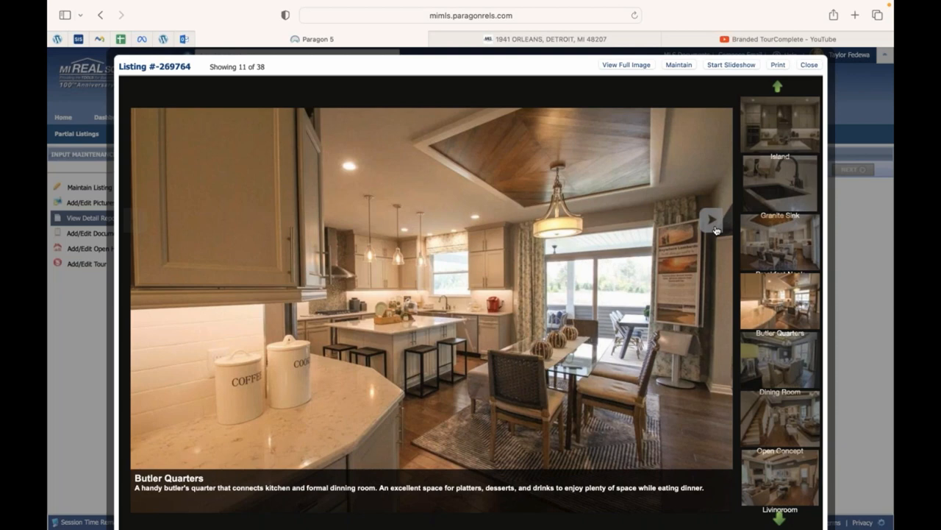
pyautogui.click(714, 221)
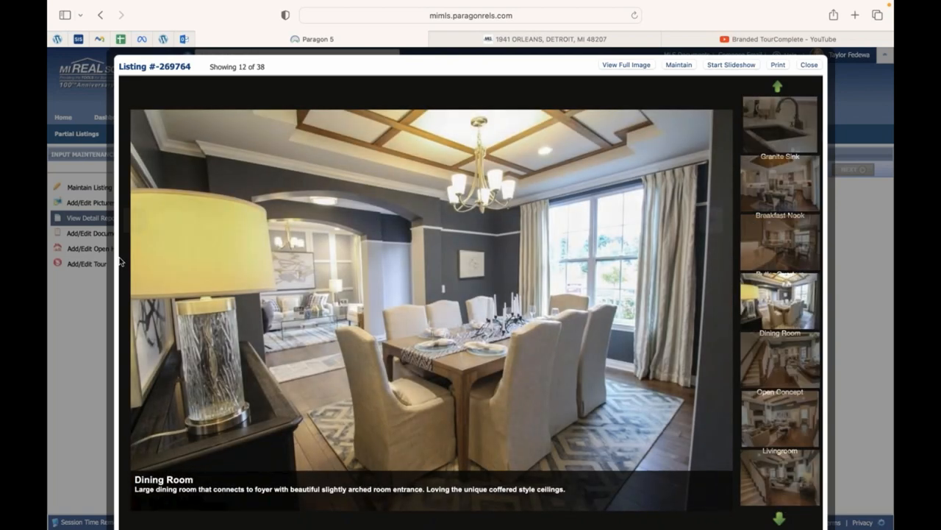
pyautogui.click(136, 226)
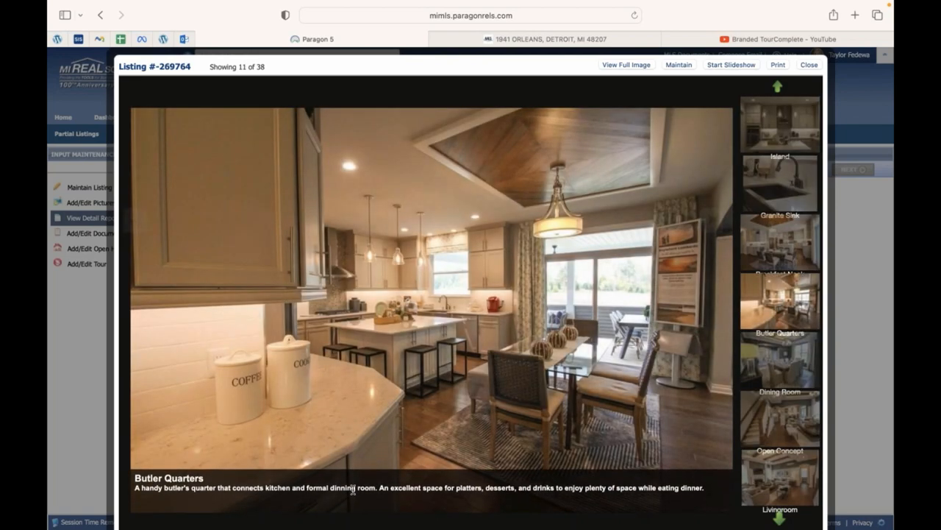
pyautogui.click(706, 222)
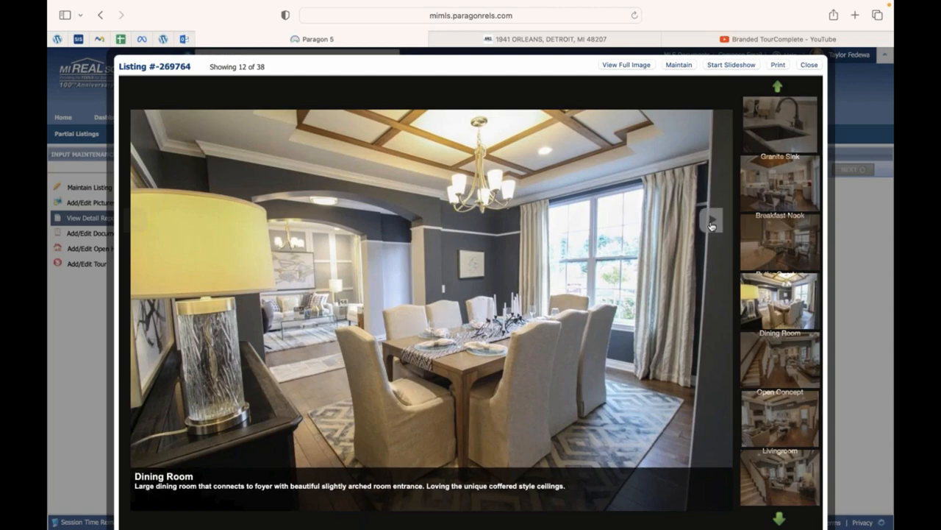
pyautogui.click(712, 223)
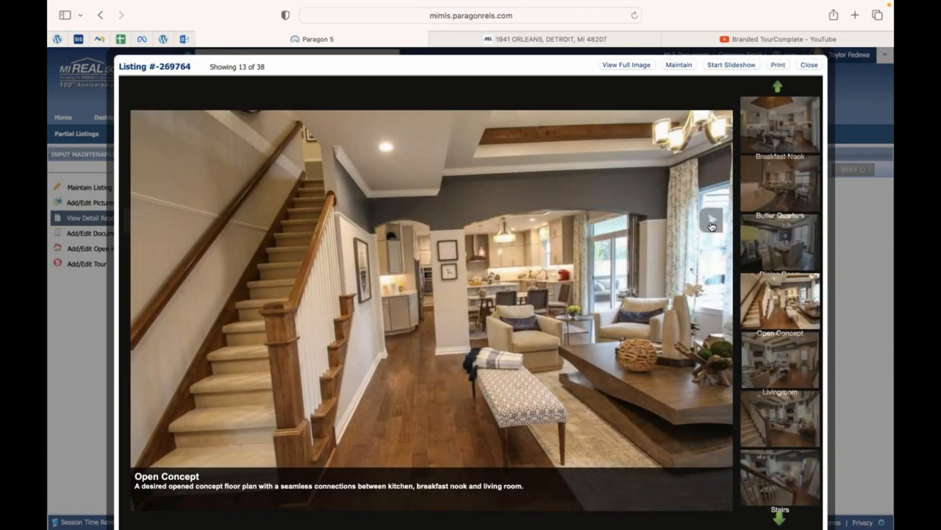
pyautogui.click(712, 223)
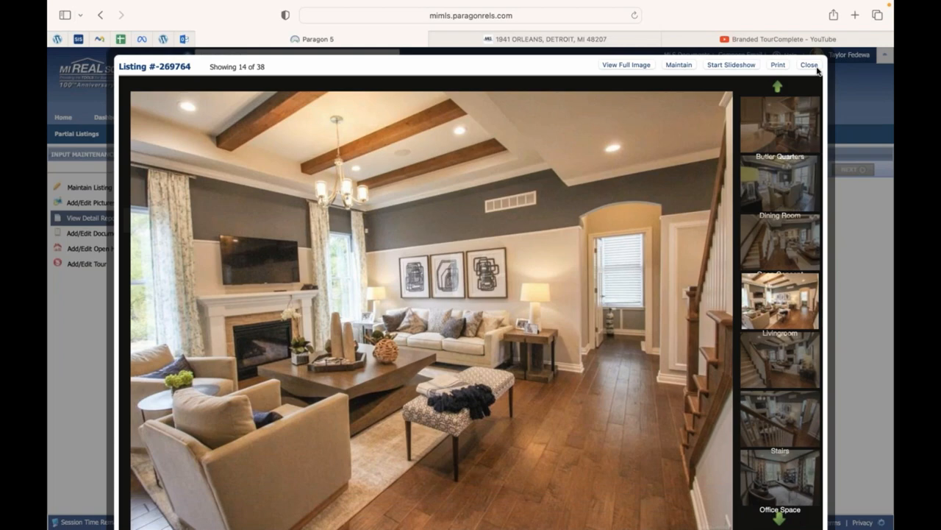
# Advance to photo 15 of 38, close the viewer, and open the listing's documents.
pyautogui.click(704, 222)
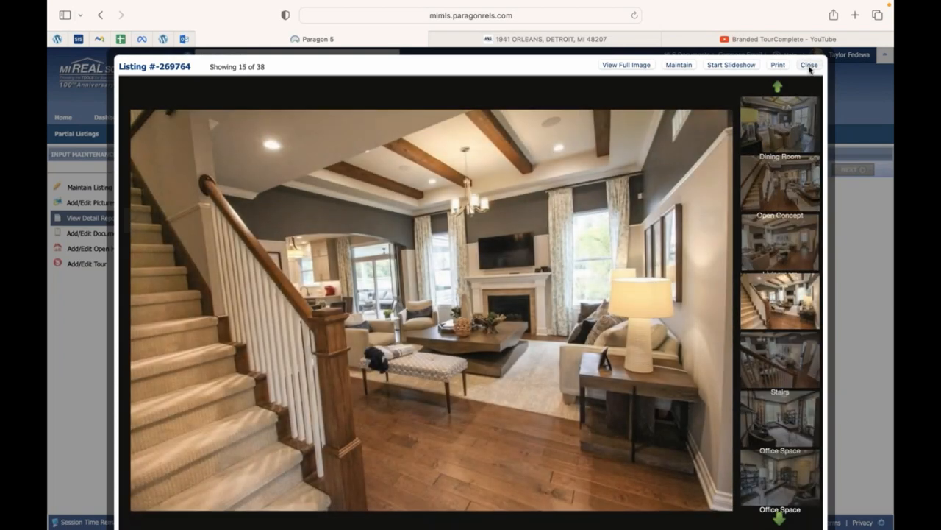
pyautogui.click(809, 65)
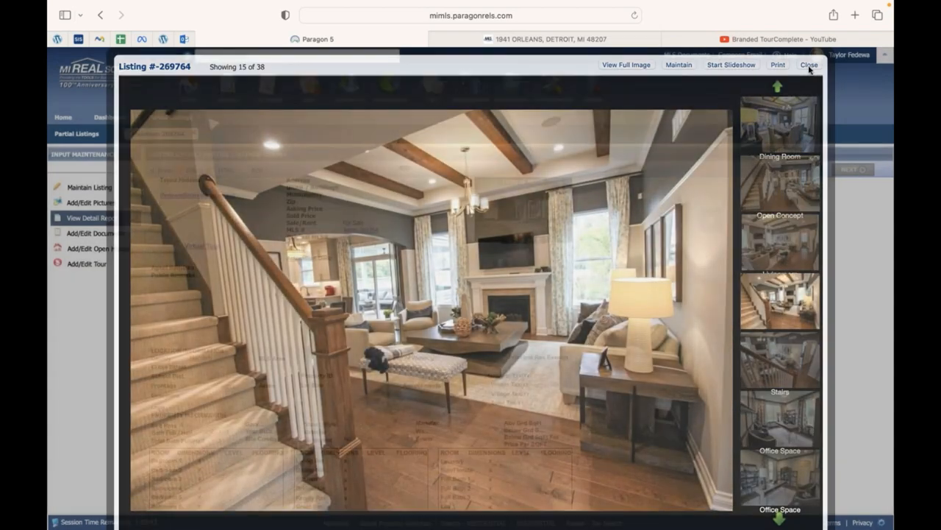
pyautogui.click(110, 236)
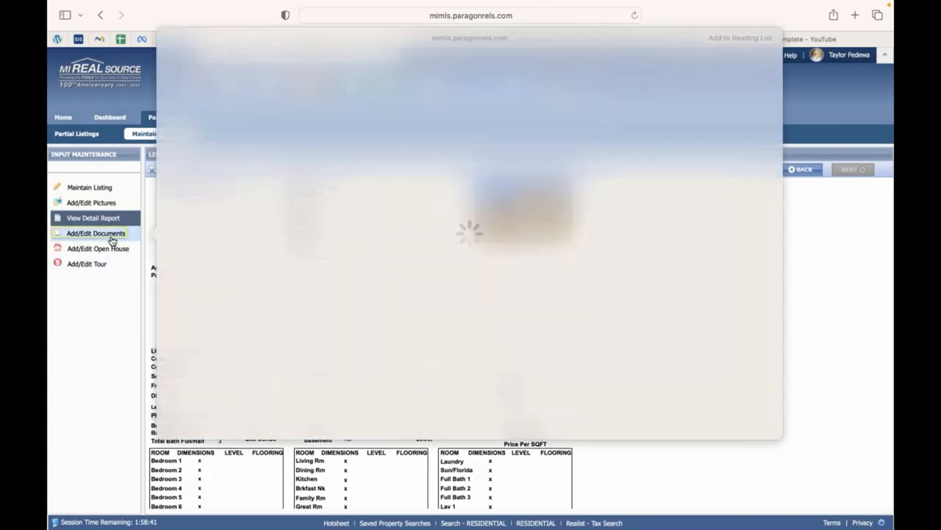
# Switch listing 269764 from its Documents list to its empty open house list.
pyautogui.click(98, 234)
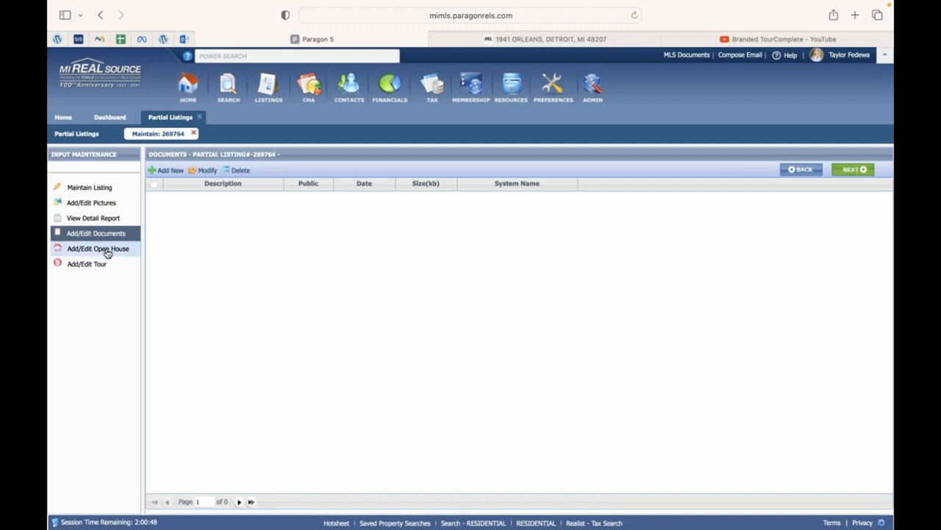
pyautogui.click(104, 250)
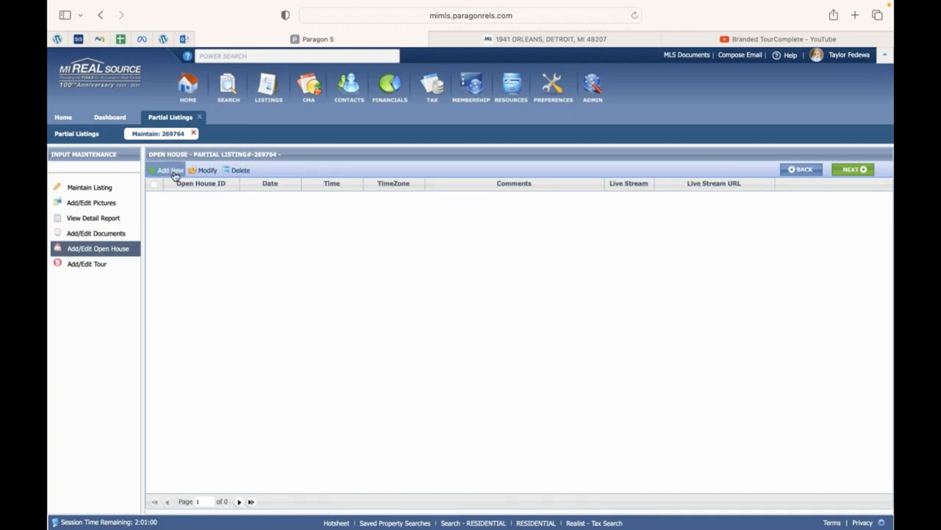
pyautogui.click(172, 172)
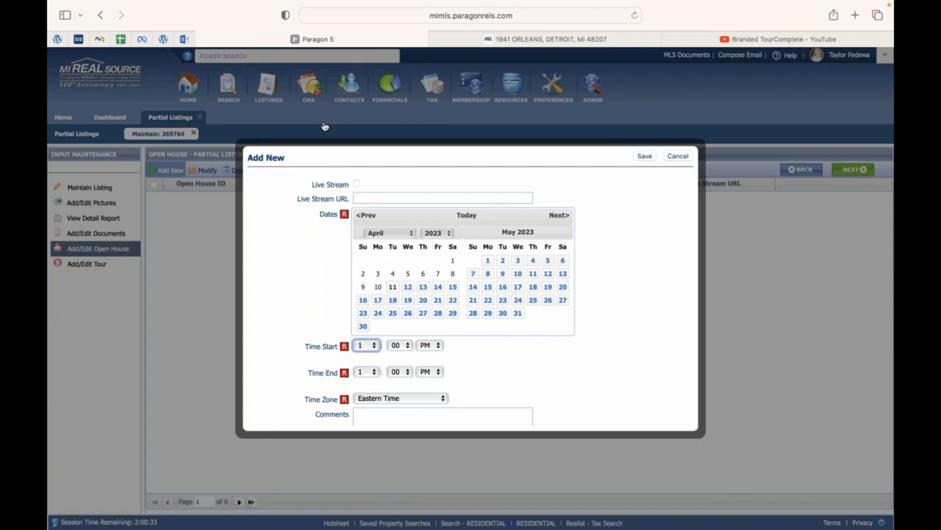
pyautogui.click(356, 184)
pyautogui.click(359, 199)
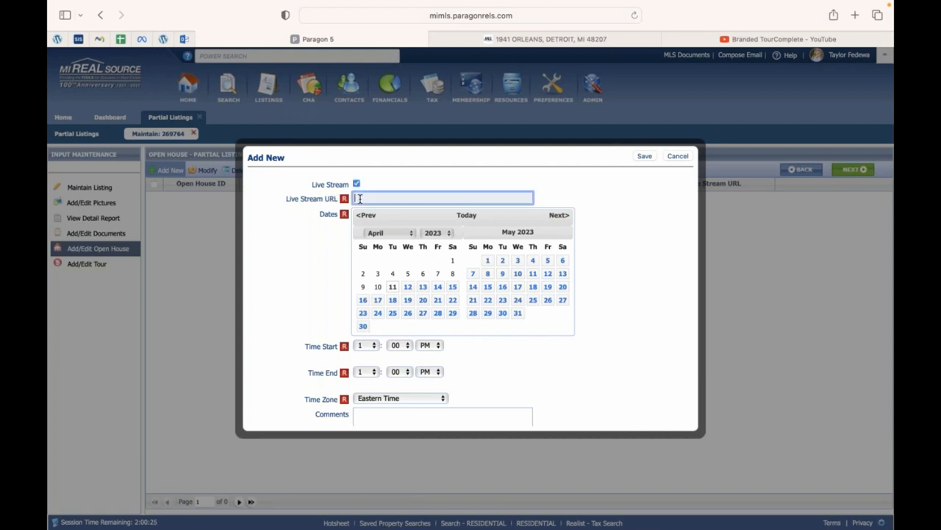
pyautogui.click(357, 184)
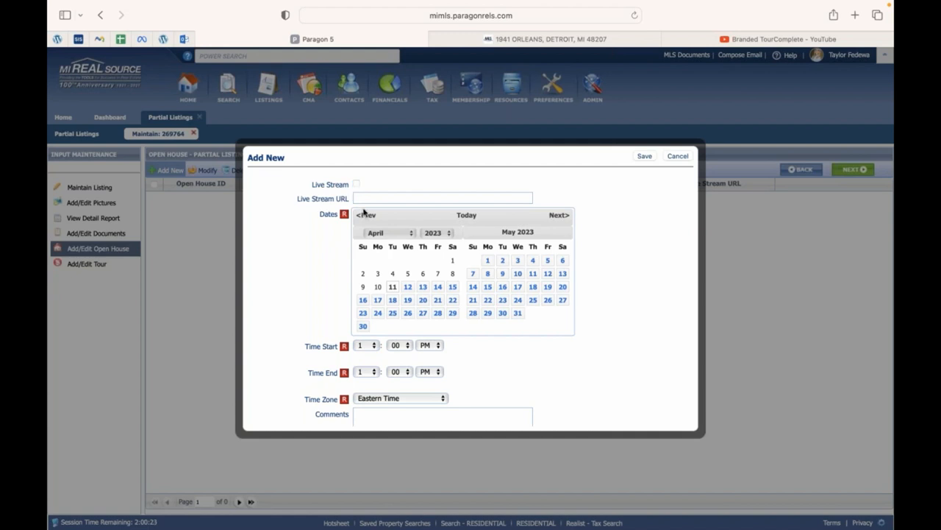
pyautogui.click(518, 286)
pyautogui.scroll(-2, 388, 330)
pyautogui.click(391, 365)
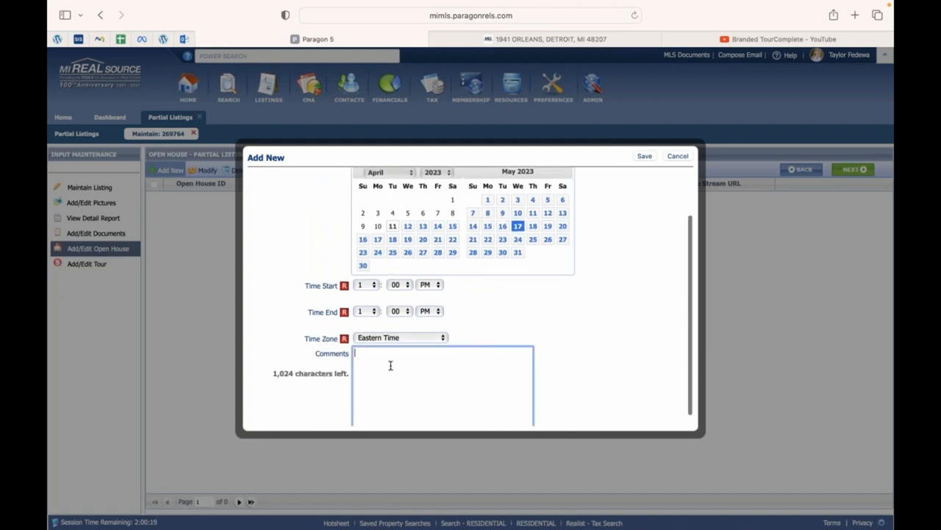
pyautogui.scroll(-1, 419, 356)
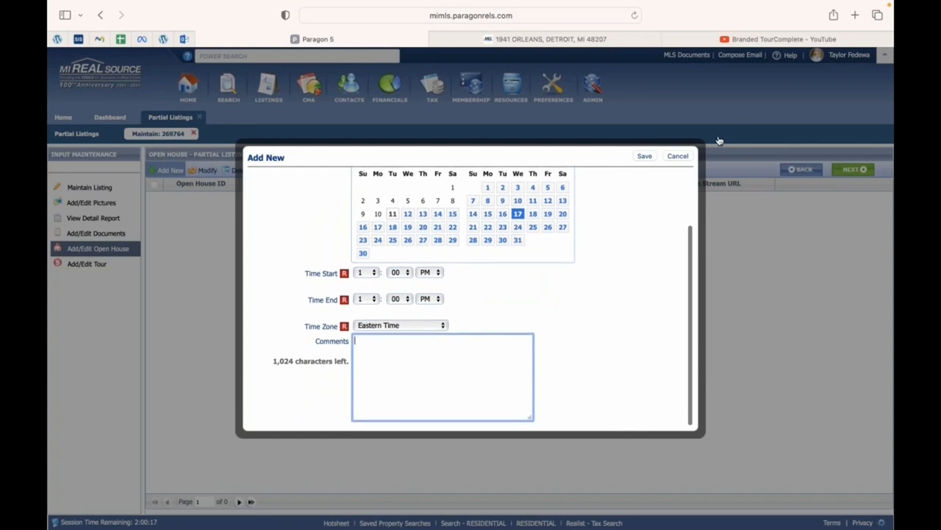
pyautogui.scroll(3, 621, 214)
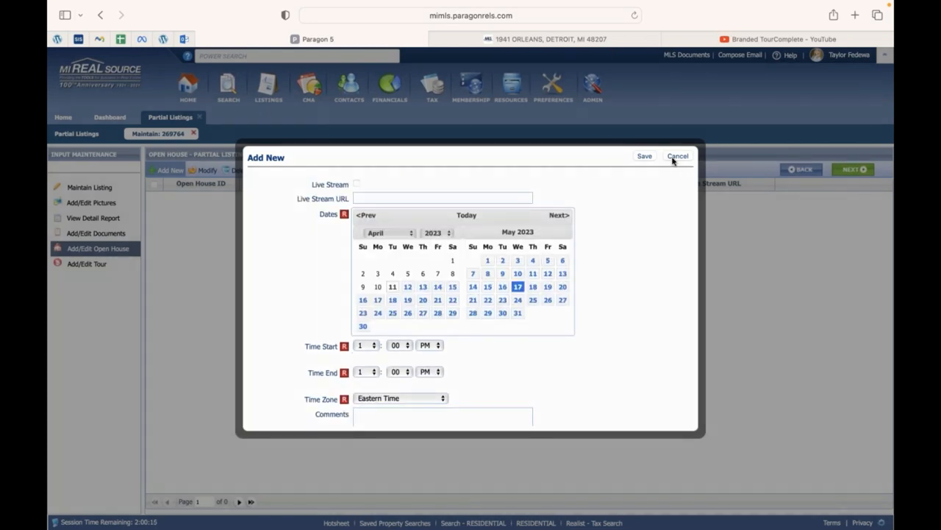
pyautogui.click(676, 157)
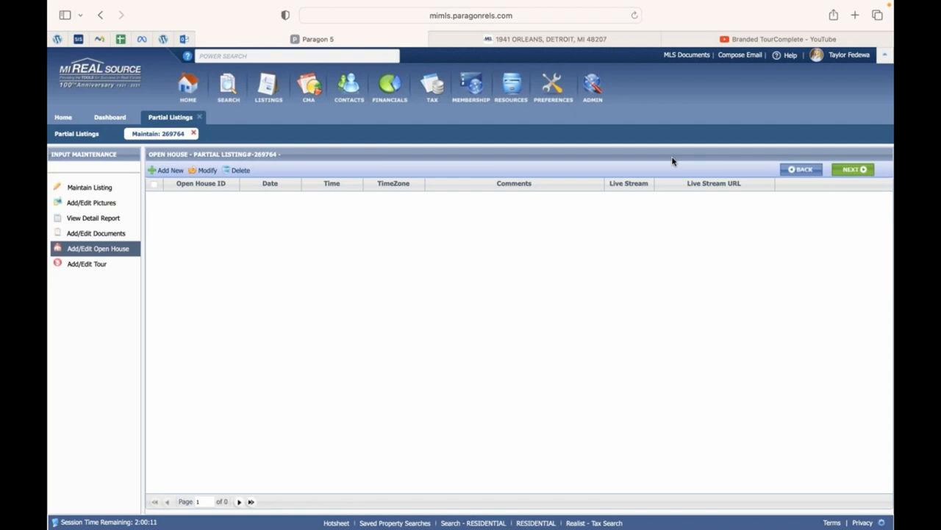
pyautogui.click(231, 83)
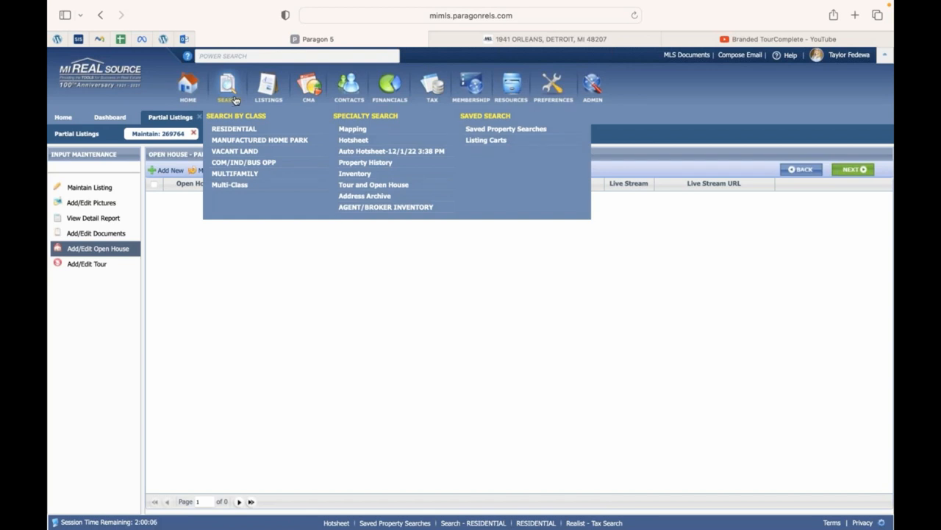
pyautogui.click(234, 101)
pyautogui.click(234, 101)
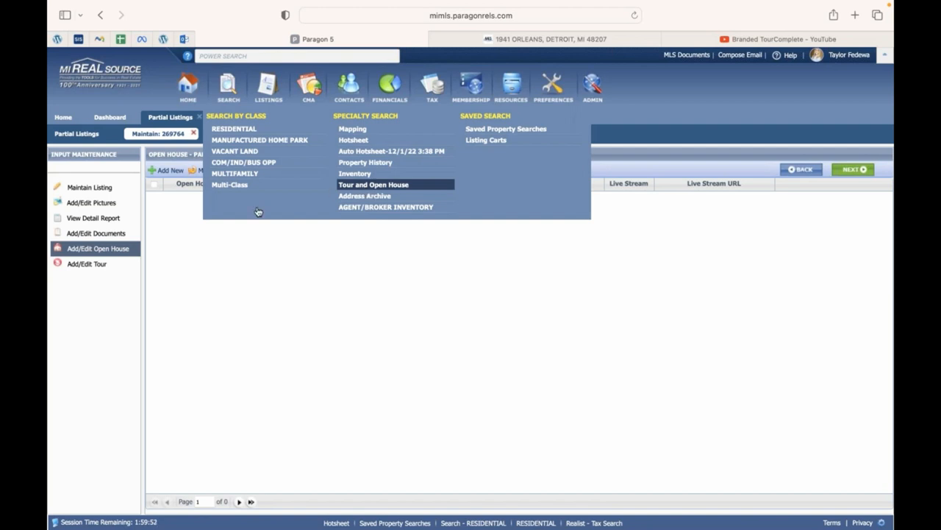
# Show the empty Add/Edit Tour list for listing 269764.
pyautogui.click(103, 267)
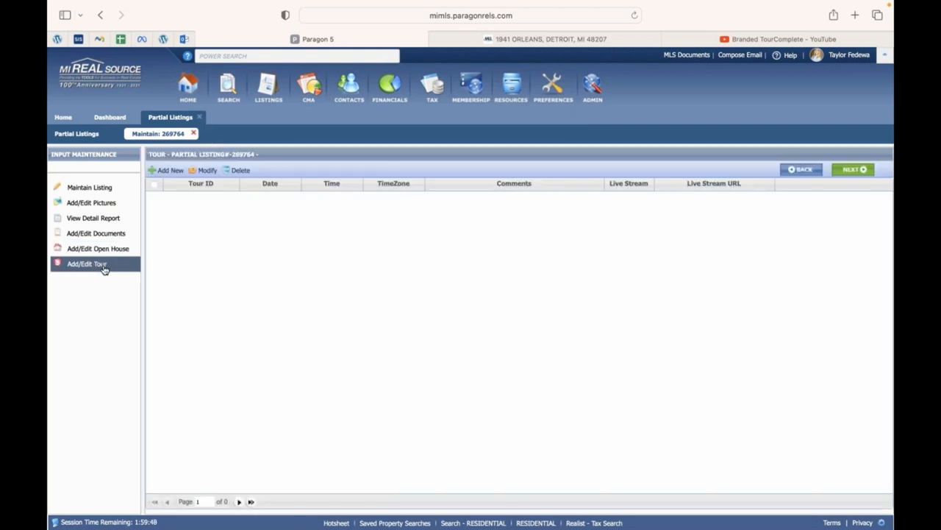
pyautogui.click(103, 249)
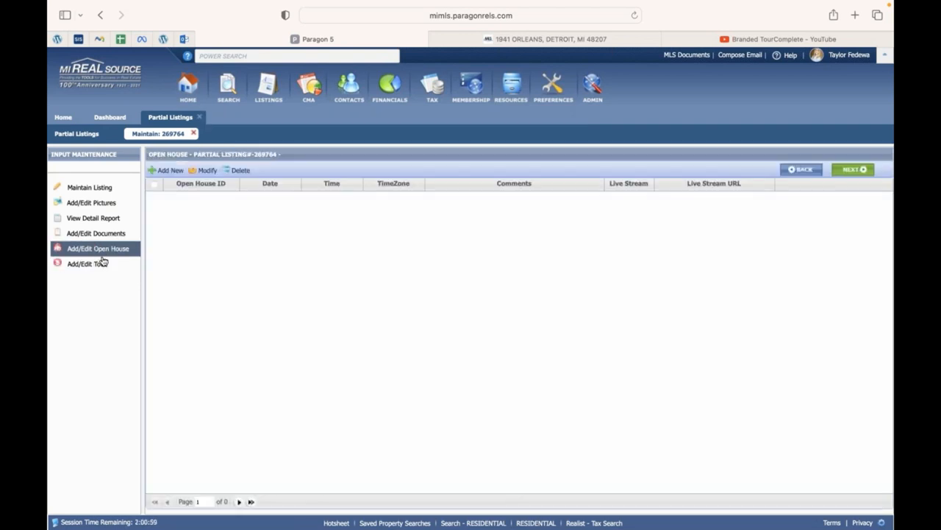
pyautogui.click(103, 264)
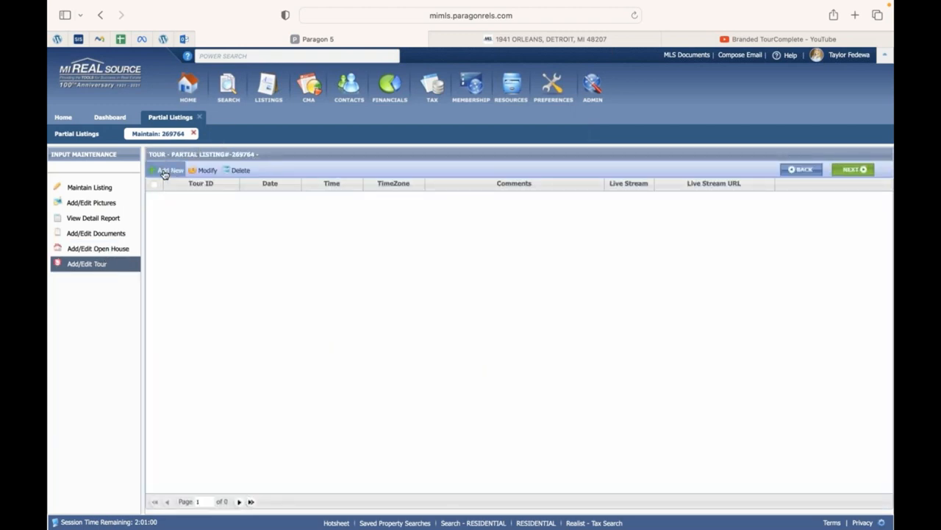
# Start a new tour entry, then cancel it without saving.
pyautogui.click(169, 171)
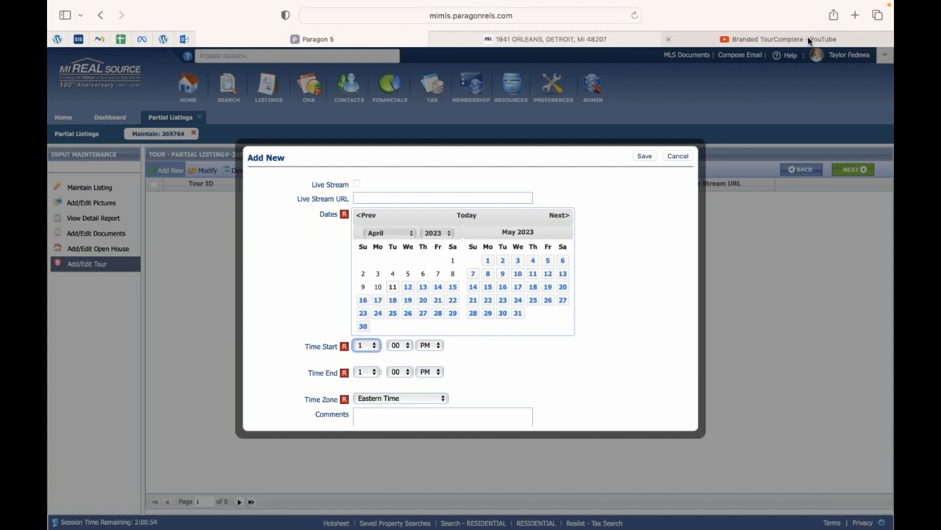
pyautogui.moveTo(809, 40)
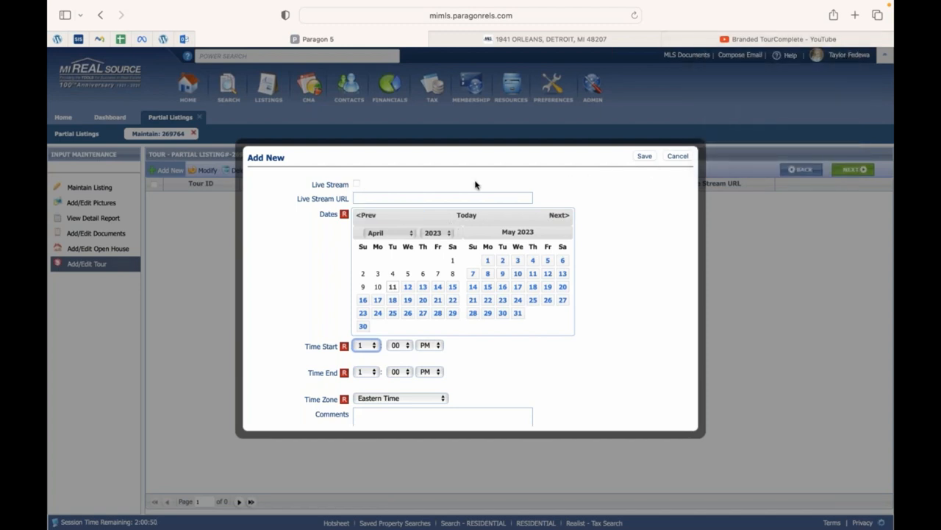
pyautogui.click(677, 157)
pyautogui.click(677, 158)
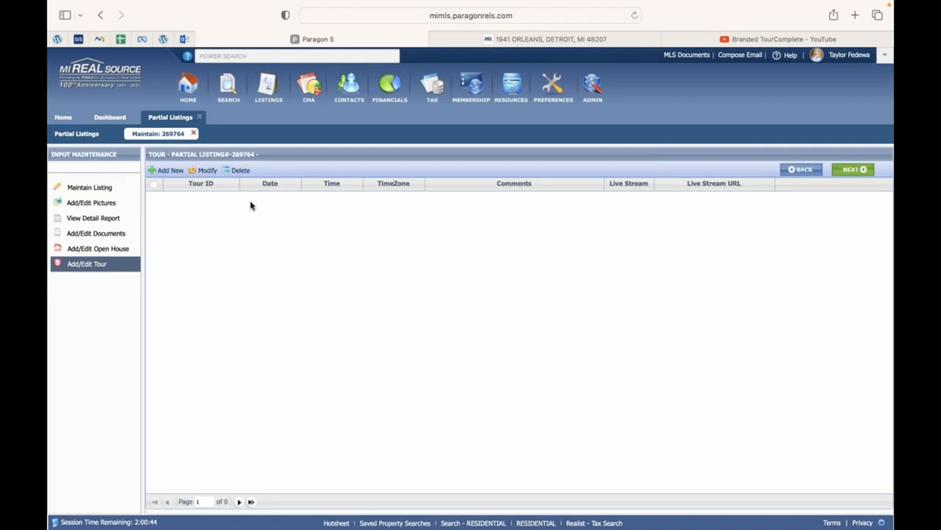
# Open listing 269764's Maintain Listing form and review the YouTube links in the Virtual Tour and Branded Video Tour fields.
pyautogui.click(86, 190)
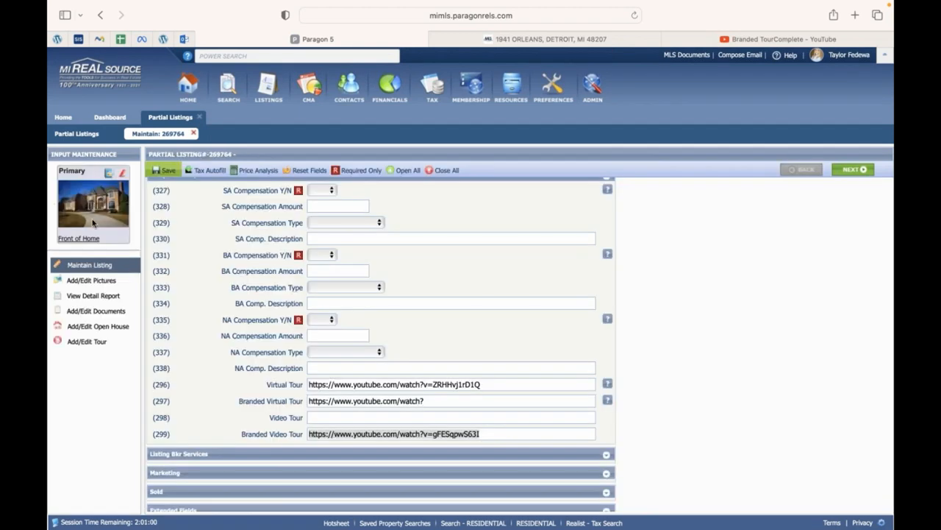
pyautogui.click(99, 283)
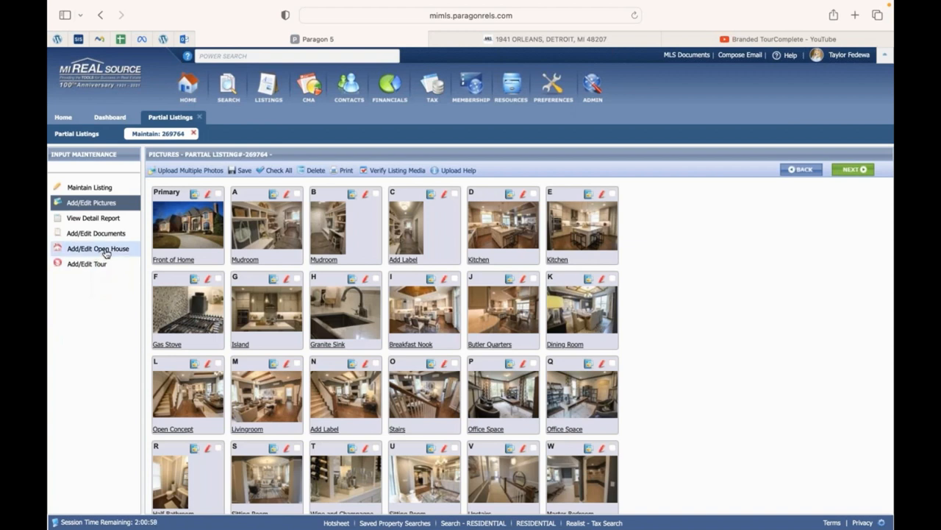
pyautogui.click(111, 187)
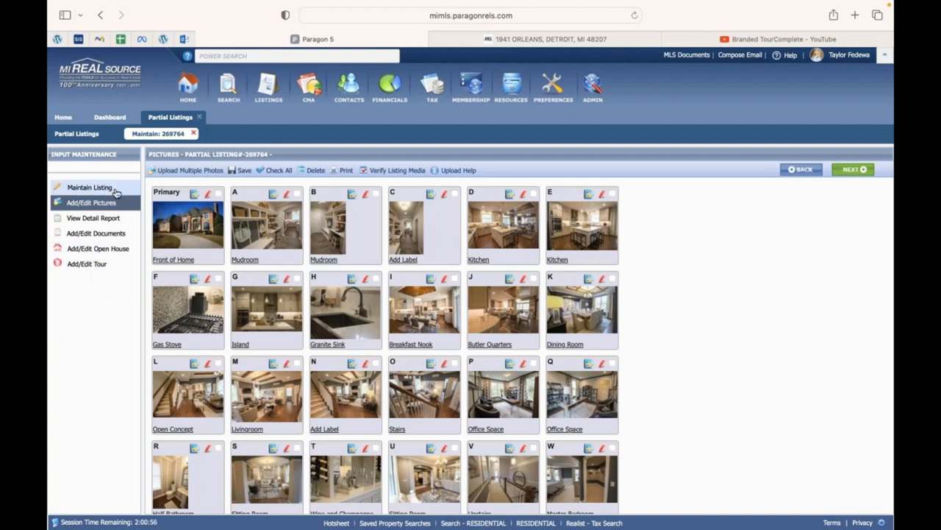
pyautogui.click(166, 171)
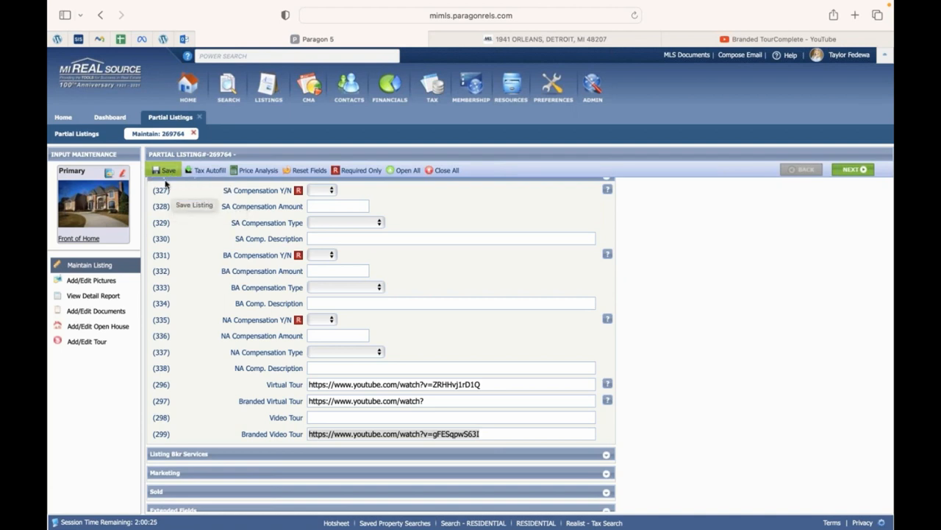
pyautogui.moveTo(163, 172)
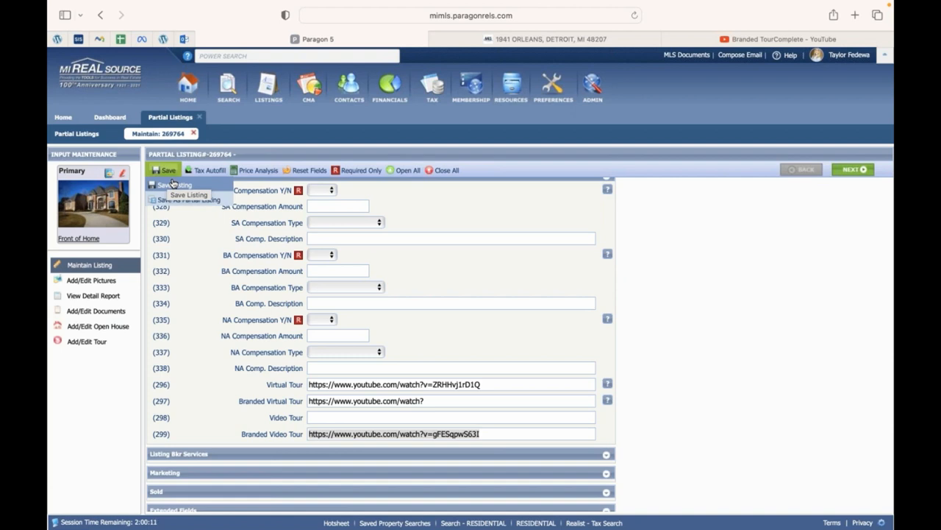
pyautogui.click(195, 134)
pyautogui.click(200, 117)
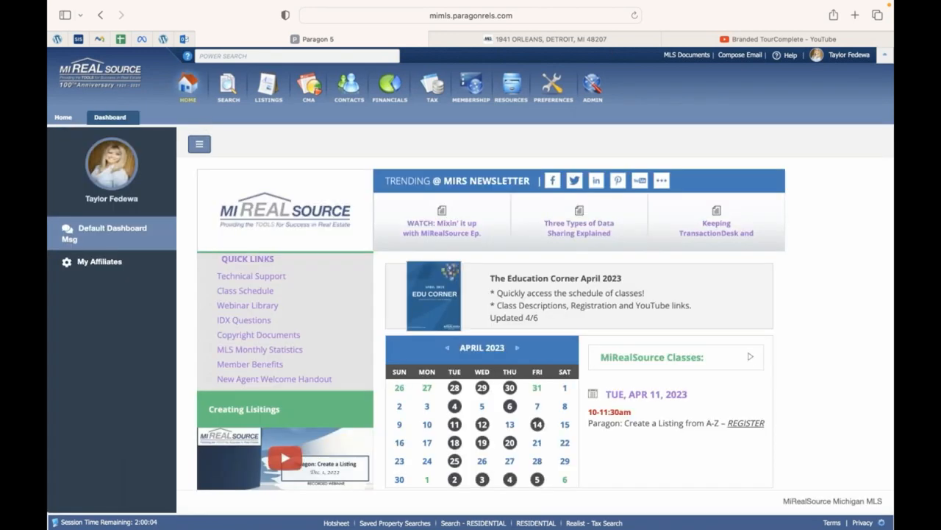
pyautogui.click(211, 56)
pyautogui.write('https://www.youtube.com/watch?v=gFESqpwS63I')
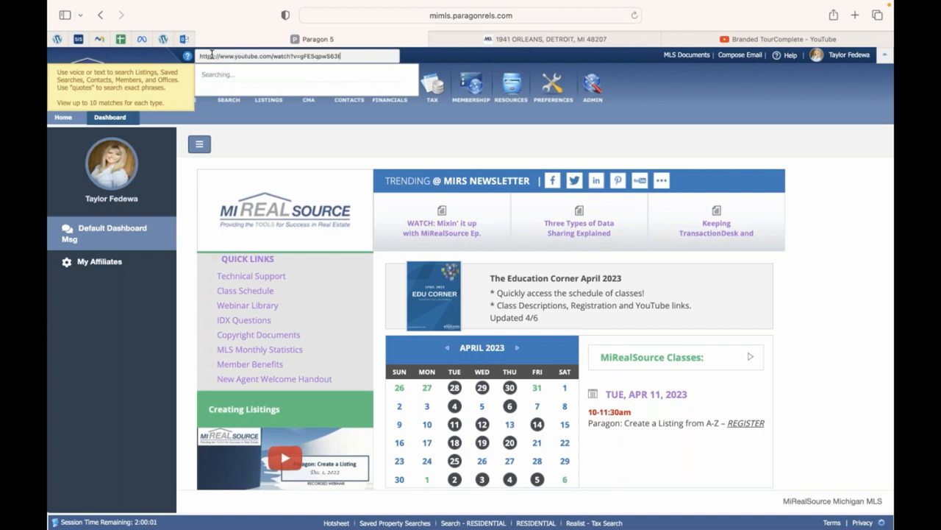
pyautogui.press('super+a')
pyautogui.press('BackSpace')
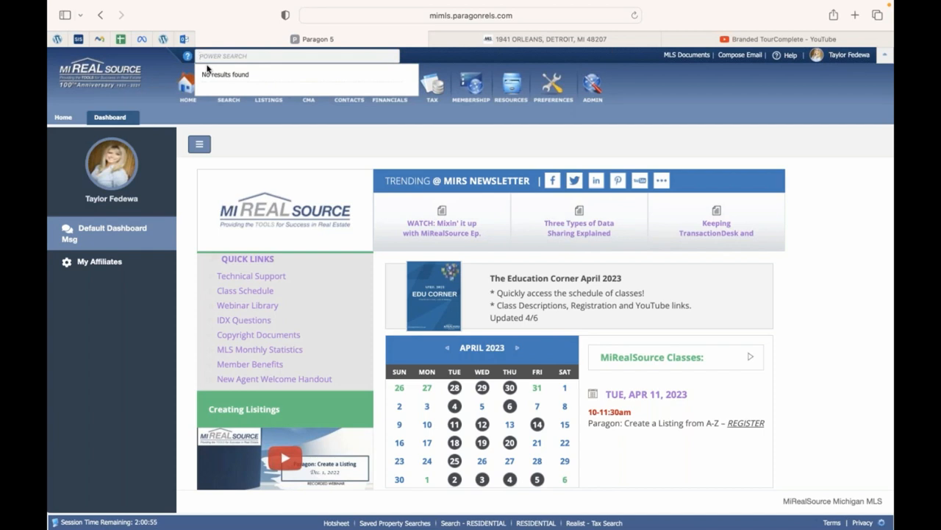
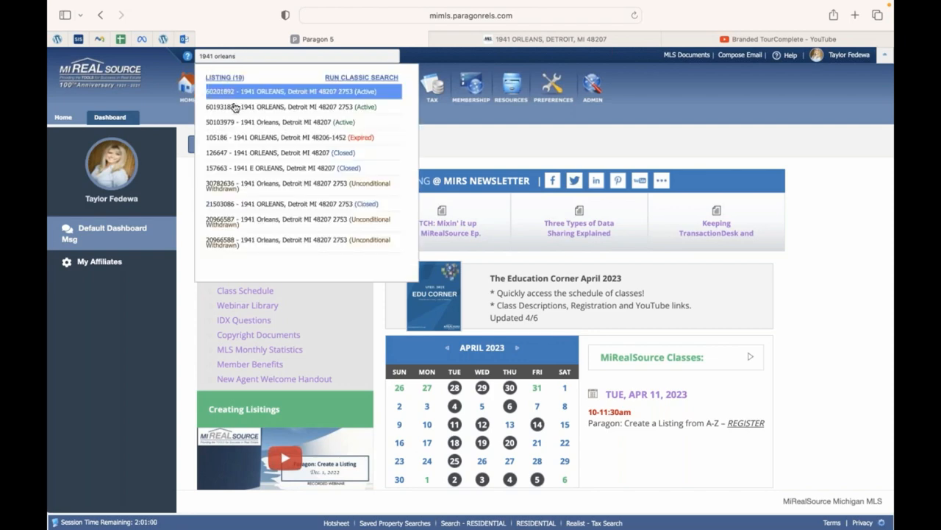
pyautogui.click(236, 123)
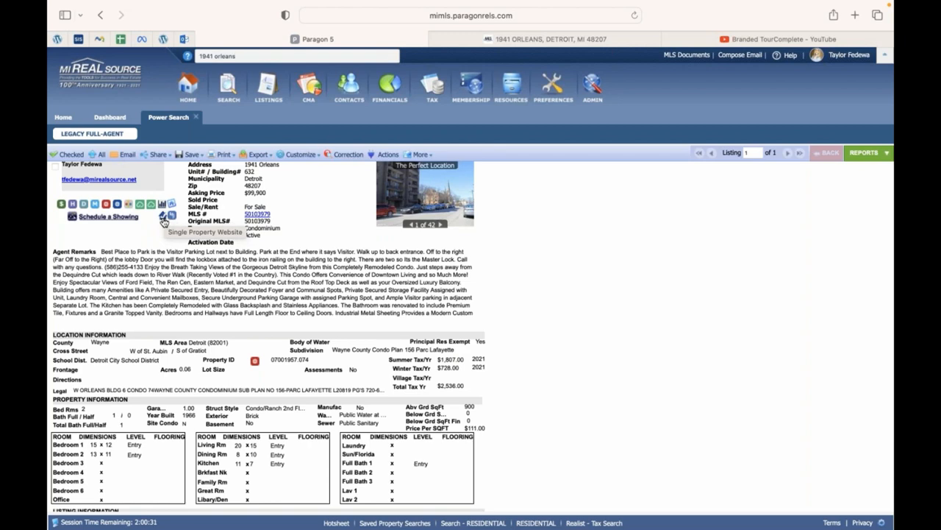
pyautogui.click(163, 218)
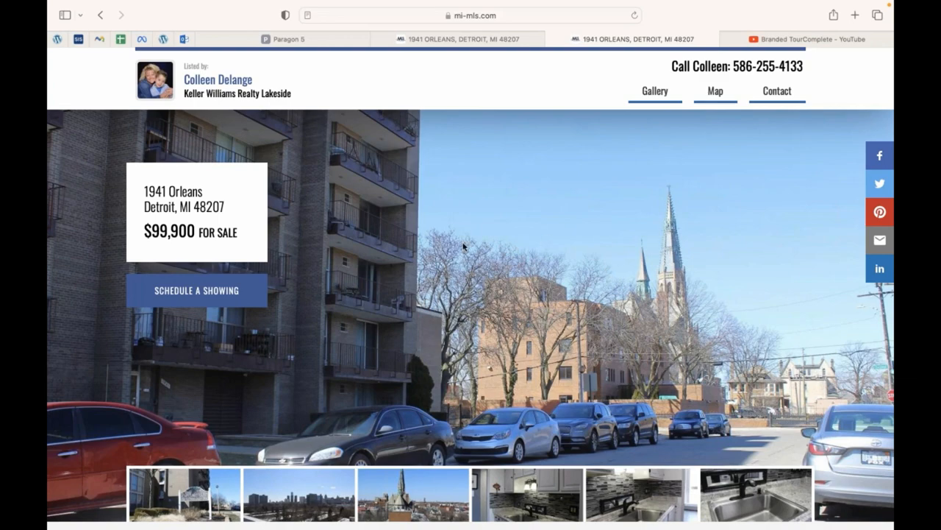
pyautogui.scroll(-3, 465, 247)
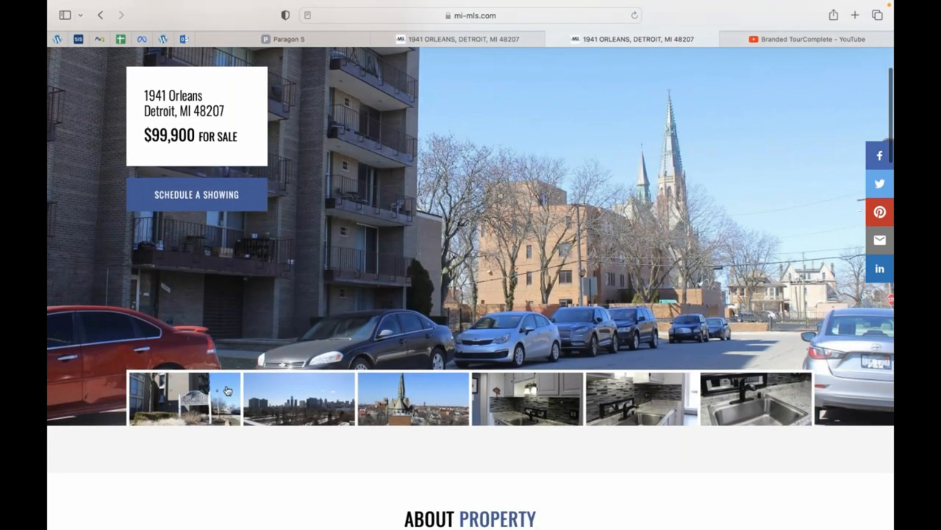
pyautogui.scroll(-2, 225, 388)
pyautogui.scroll(-1, 224, 381)
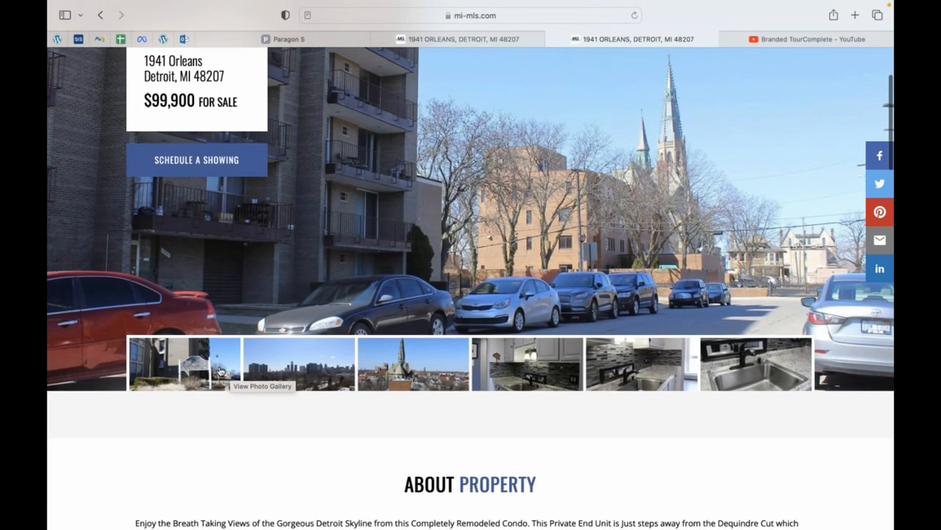
# Page through the listing photos in the full-screen gallery, then close it.
pyautogui.click(220, 372)
pyautogui.click(879, 288)
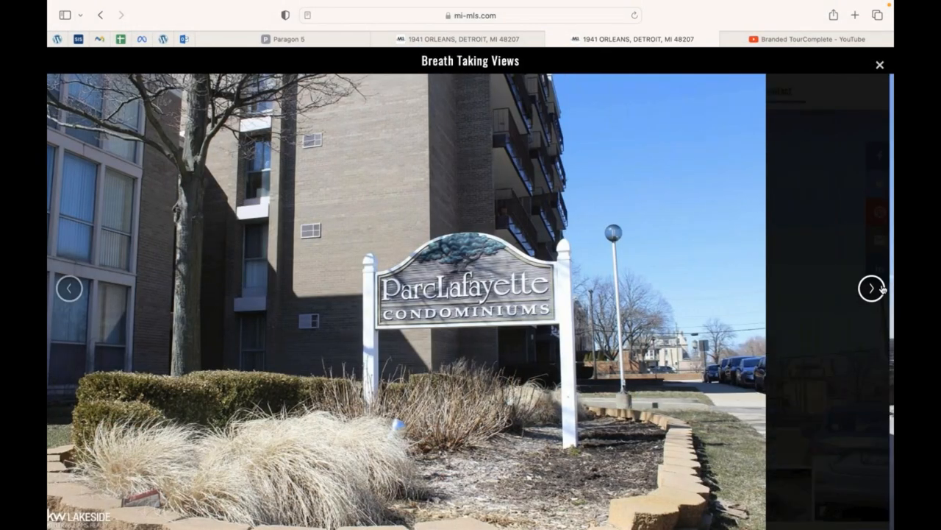
pyautogui.click(872, 288)
pyautogui.click(872, 288)
pyautogui.click(873, 288)
pyautogui.click(872, 288)
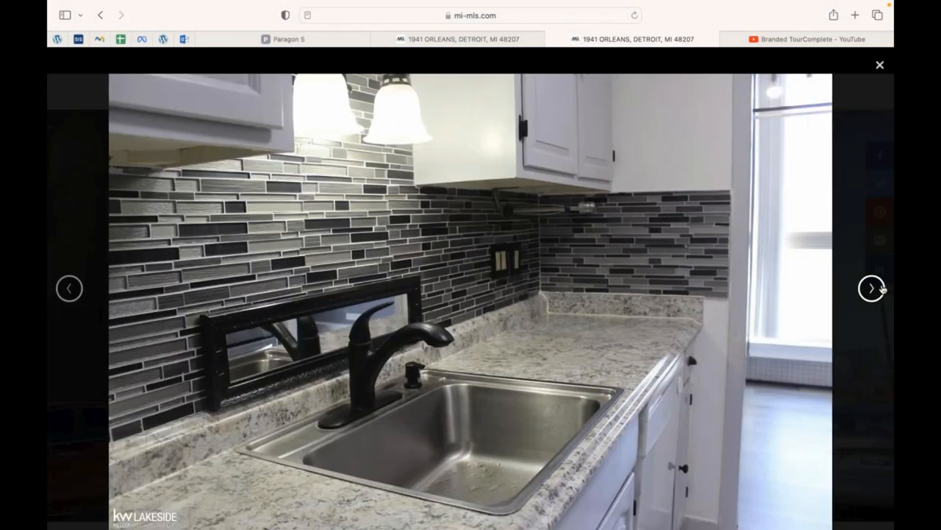
pyautogui.click(881, 289)
pyautogui.click(881, 289)
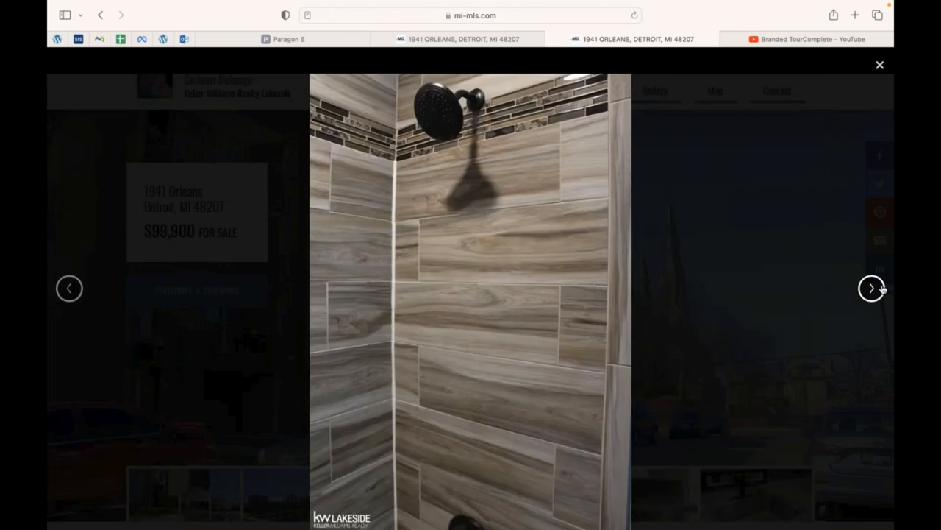
pyautogui.click(881, 288)
pyautogui.click(881, 288)
pyautogui.click(881, 288)
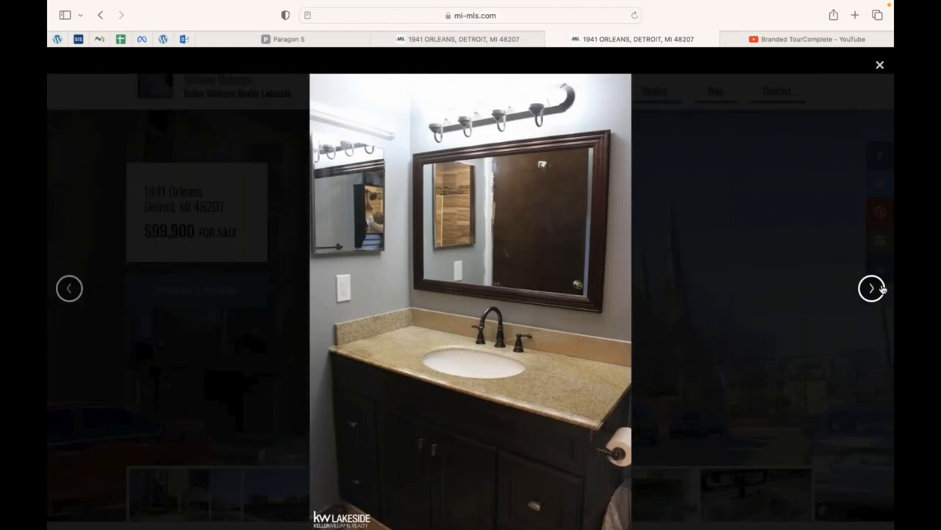
pyautogui.click(881, 288)
pyautogui.click(881, 288)
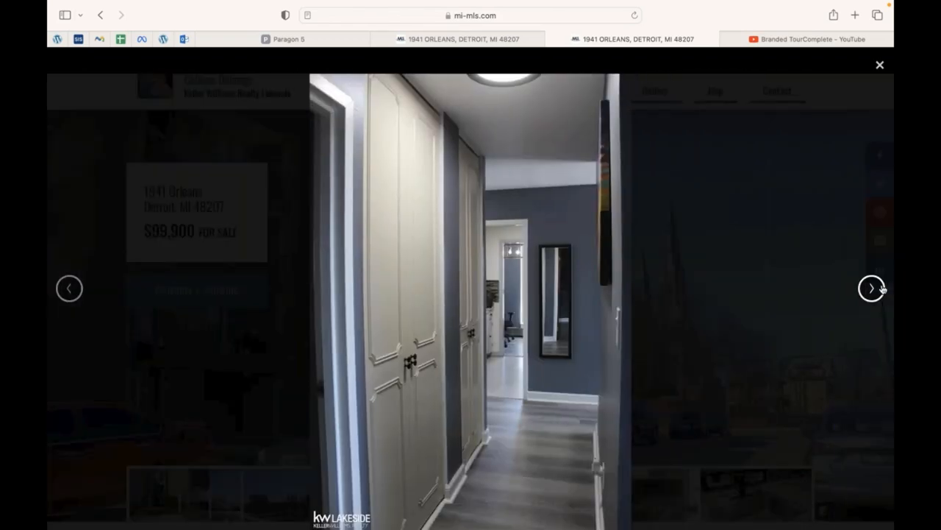
pyautogui.click(881, 289)
pyautogui.click(881, 288)
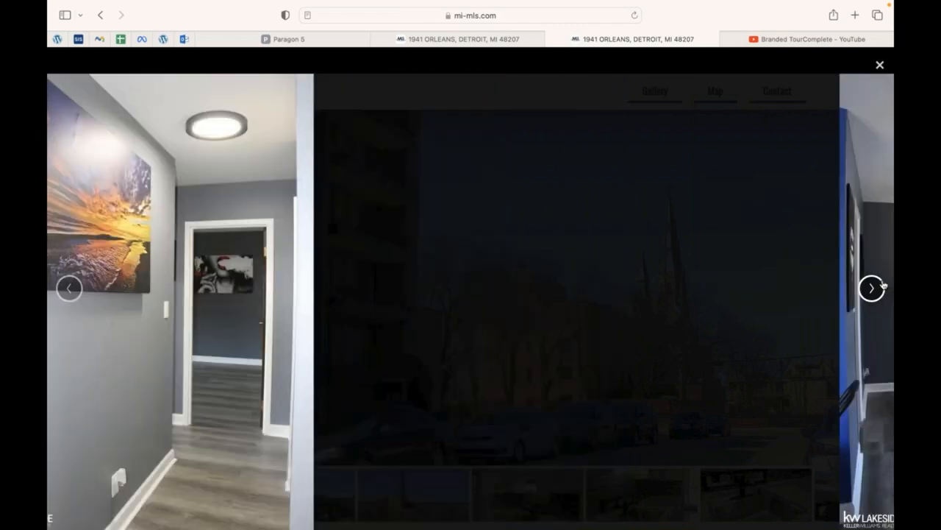
pyautogui.click(881, 66)
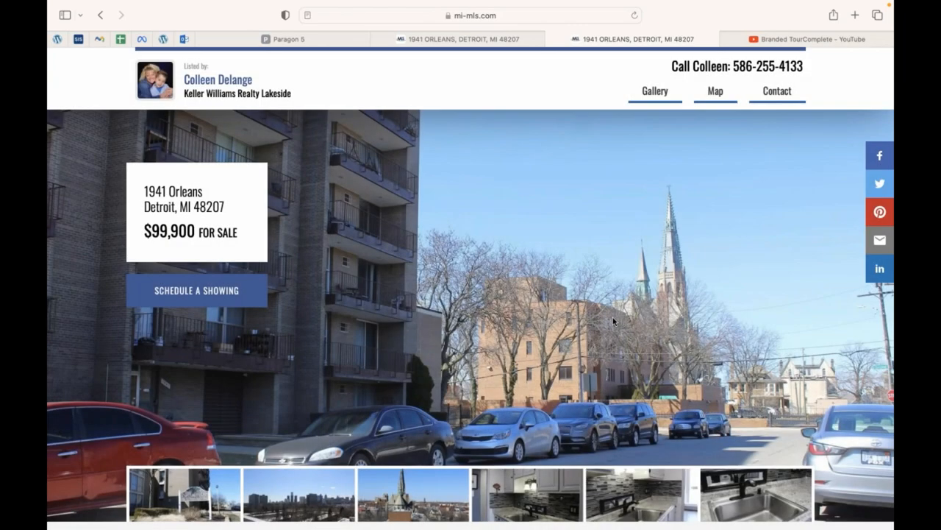
# Review the property details, map, QR code and prefilled contact form further down the page.
pyautogui.scroll(-5, 613, 317)
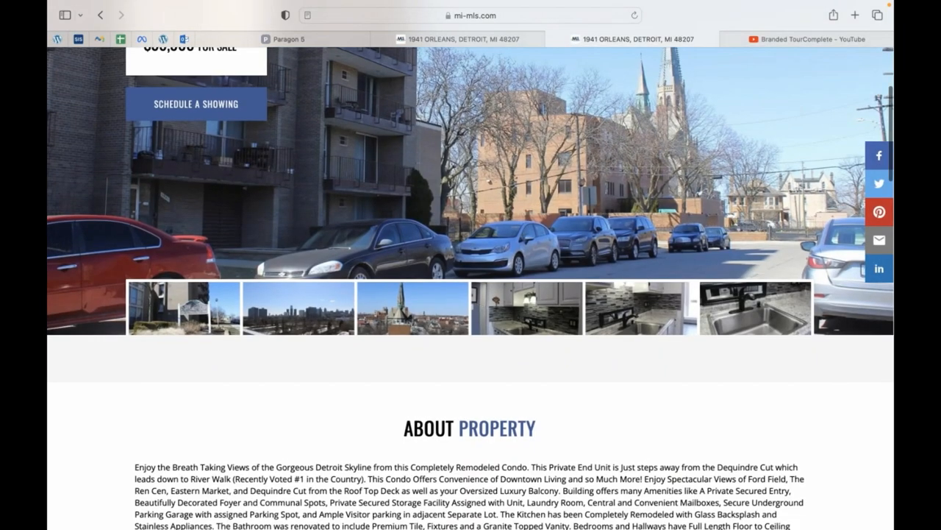
pyautogui.scroll(1, 567, 202)
pyautogui.scroll(-4, 568, 206)
pyautogui.scroll(-4, 567, 204)
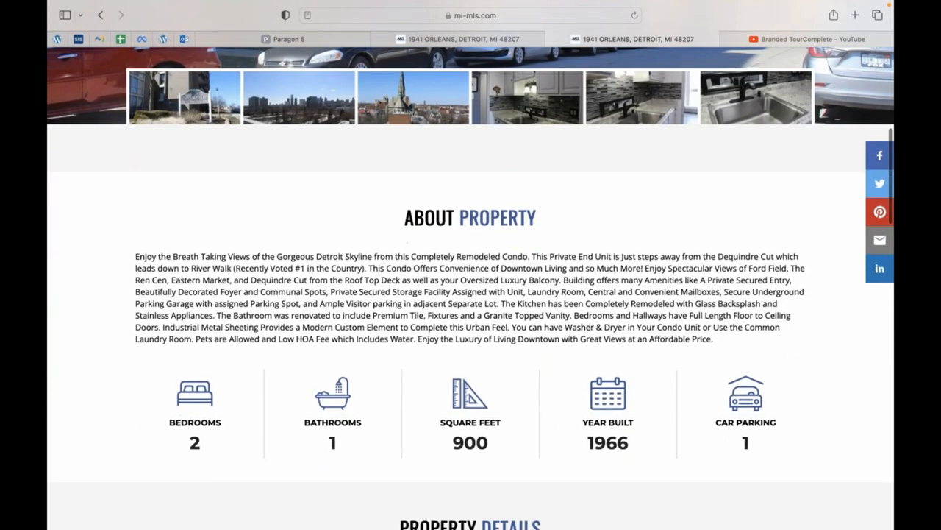
pyautogui.scroll(-5, 458, 298)
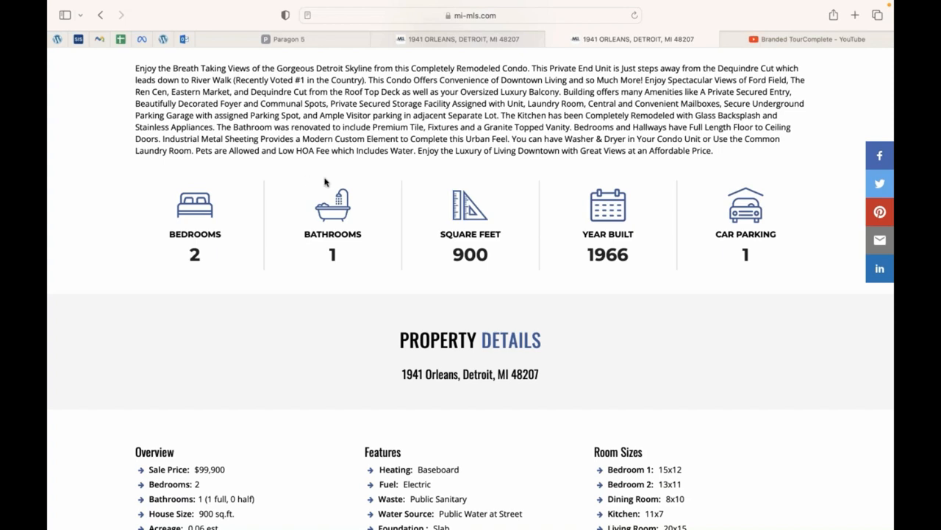
pyautogui.scroll(-2, 324, 182)
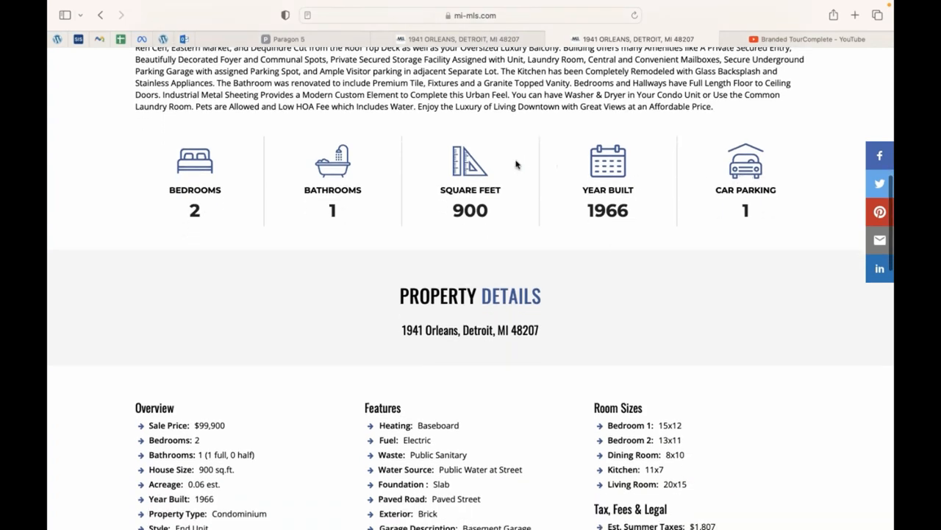
pyautogui.scroll(-5, 215, 187)
pyautogui.scroll(3, 215, 187)
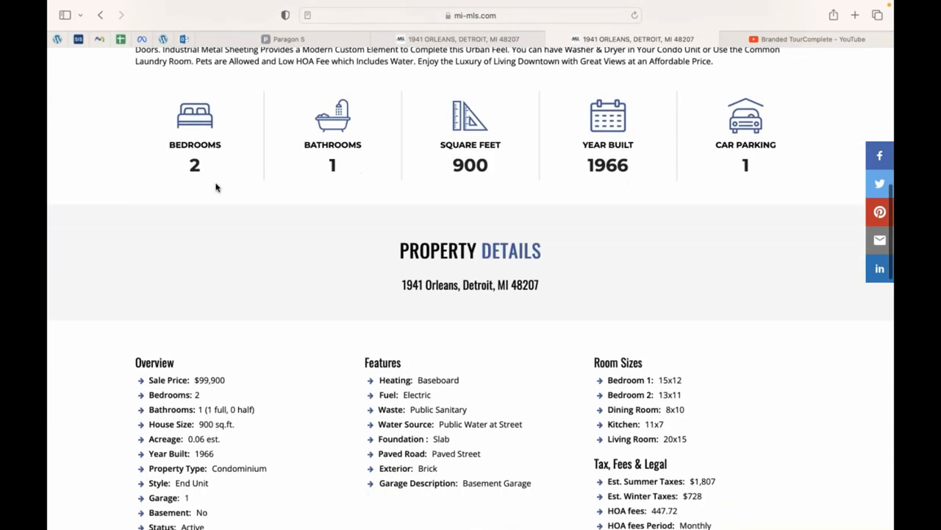
pyautogui.scroll(-5, 216, 187)
pyautogui.scroll(-3, 299, 297)
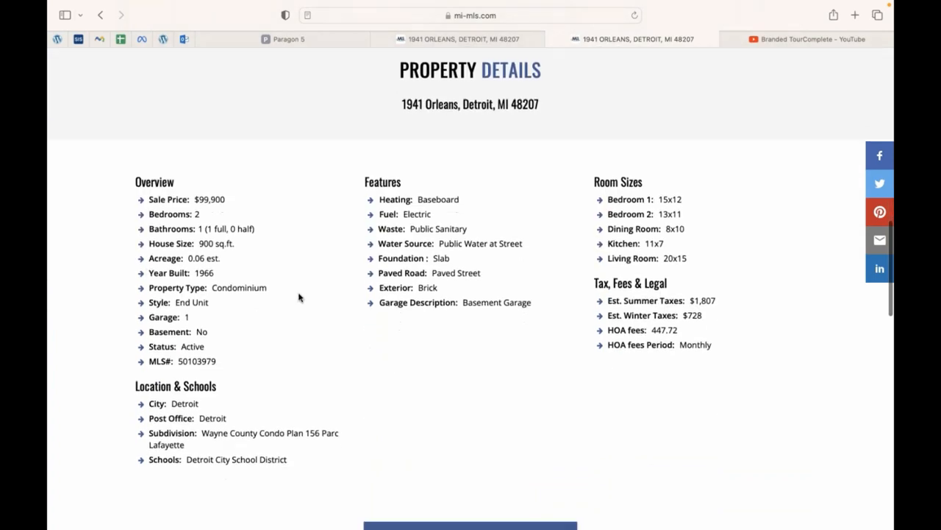
pyautogui.scroll(-5, 207, 203)
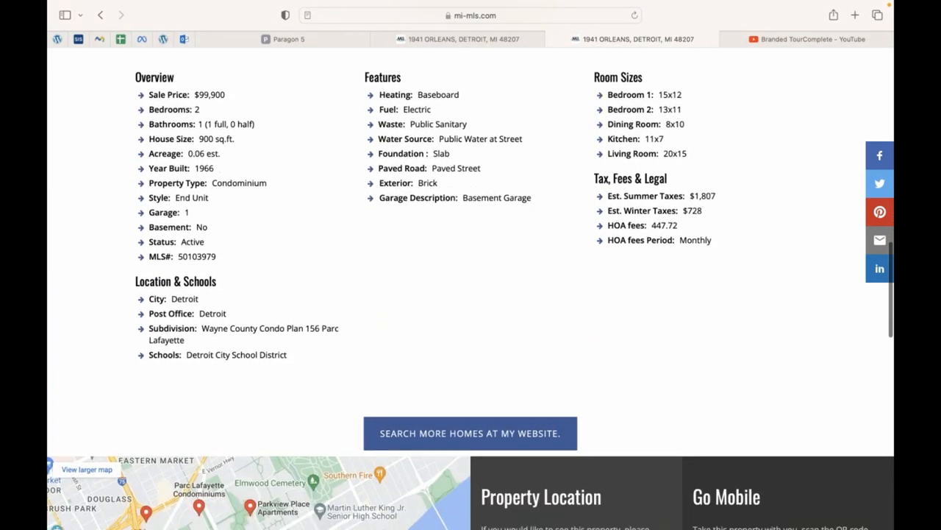
pyautogui.scroll(-10, 215, 327)
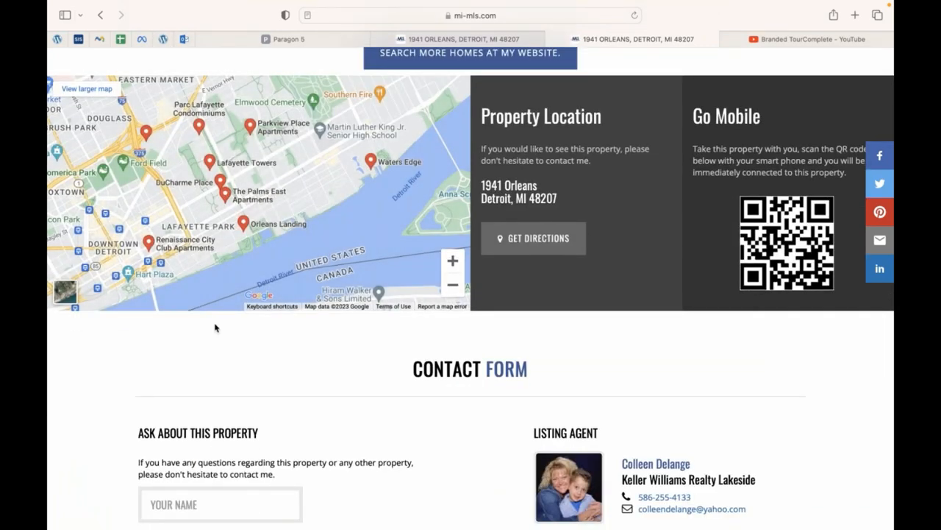
pyautogui.scroll(-2, 215, 327)
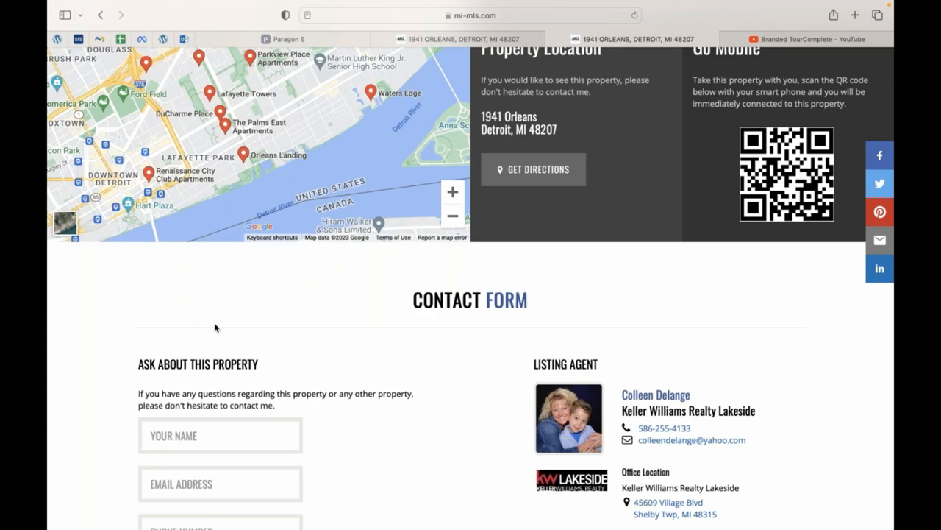
pyautogui.scroll(-5, 215, 327)
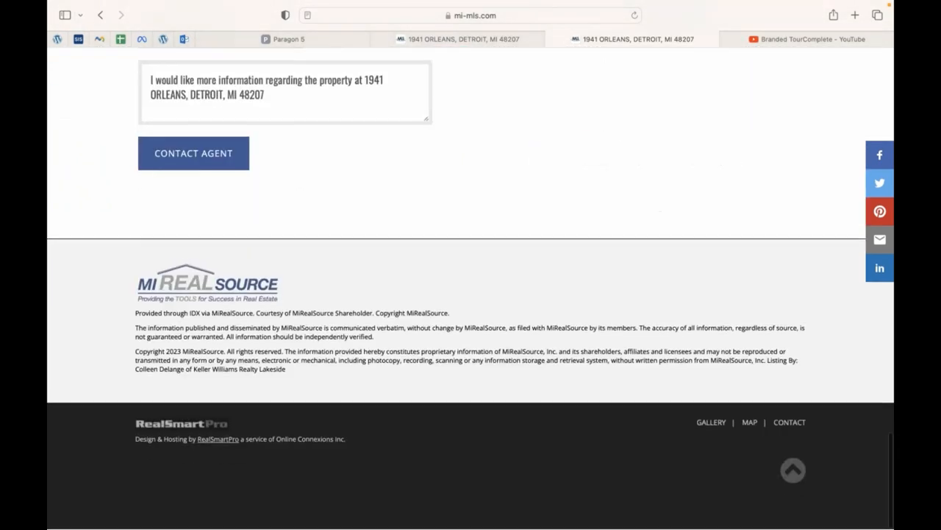
pyautogui.scroll(15, 248, 332)
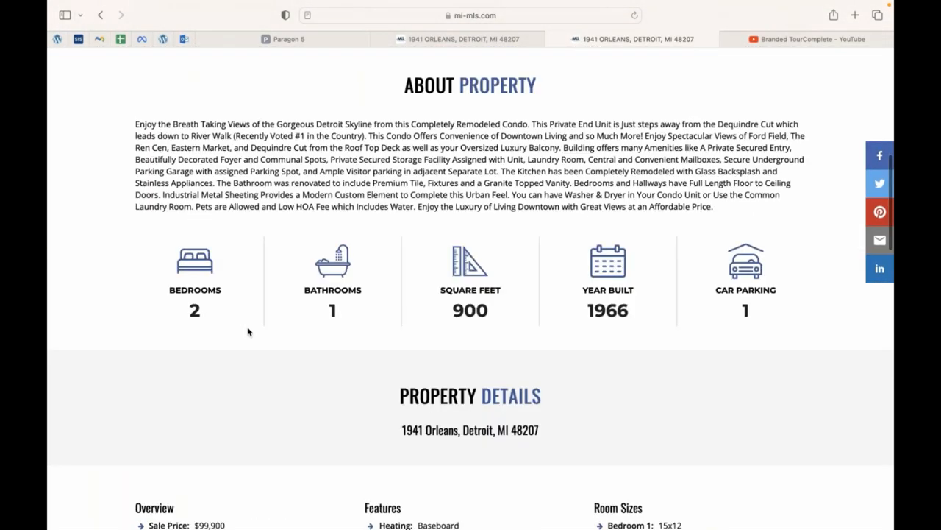
pyautogui.scroll(5, 248, 332)
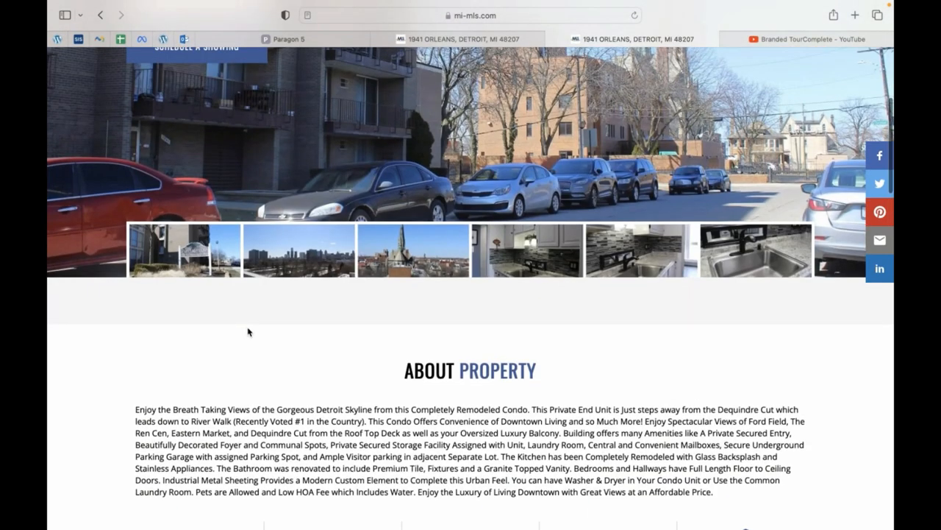
pyautogui.scroll(4, 248, 332)
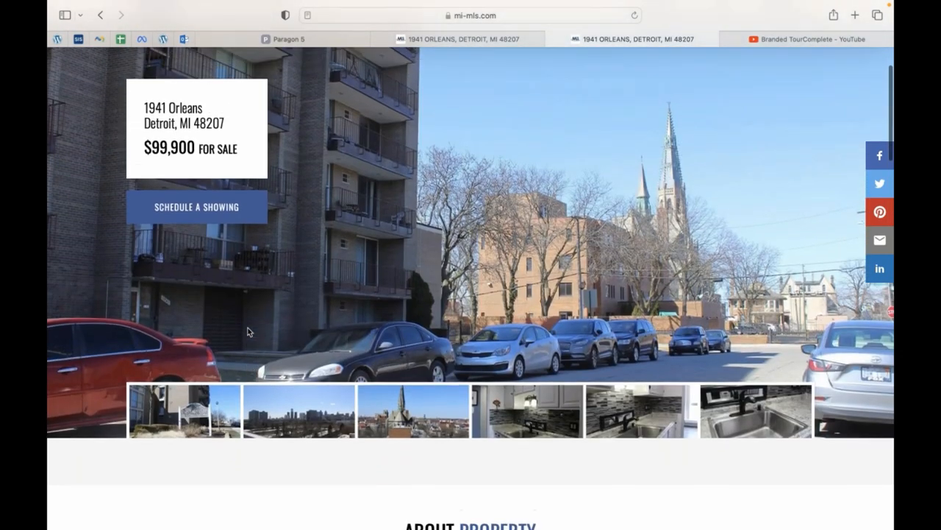
pyautogui.scroll(1, 247, 332)
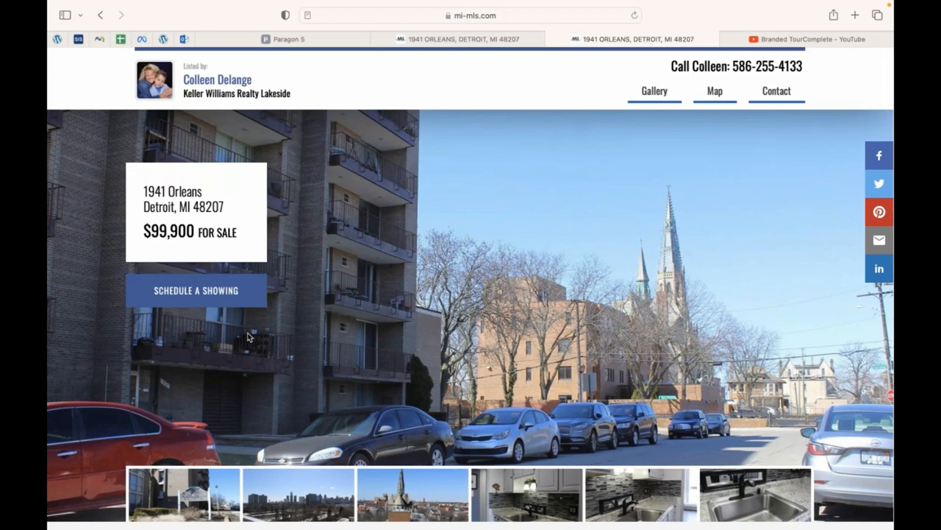
pyautogui.scroll(-6, 249, 337)
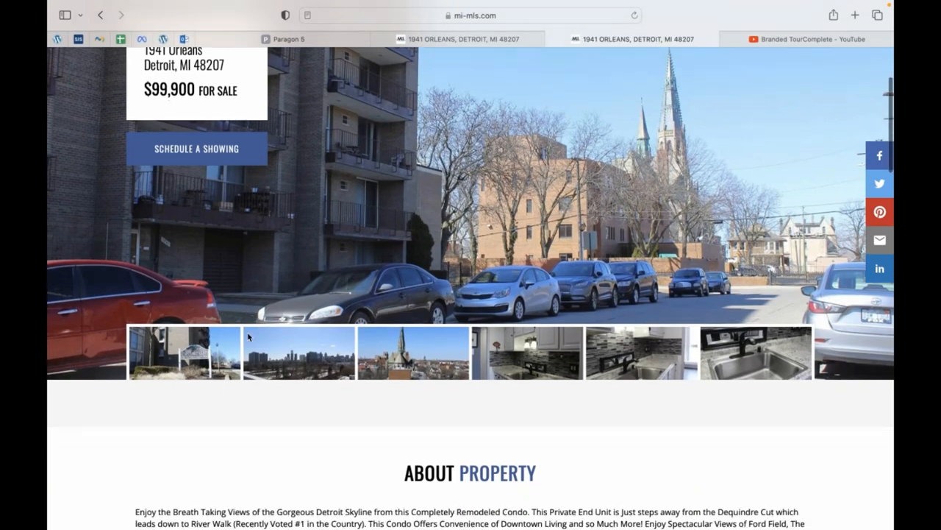
pyautogui.scroll(-15, 248, 333)
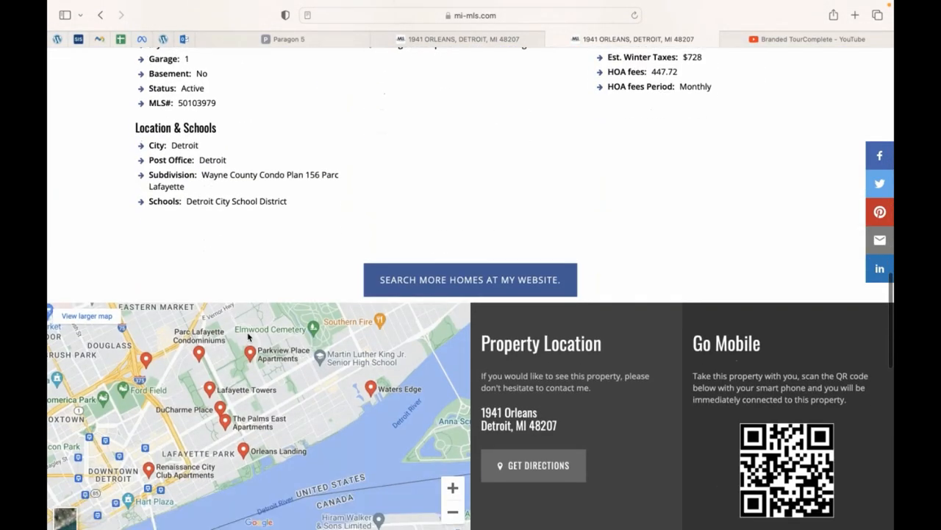
pyautogui.scroll(-12, 248, 334)
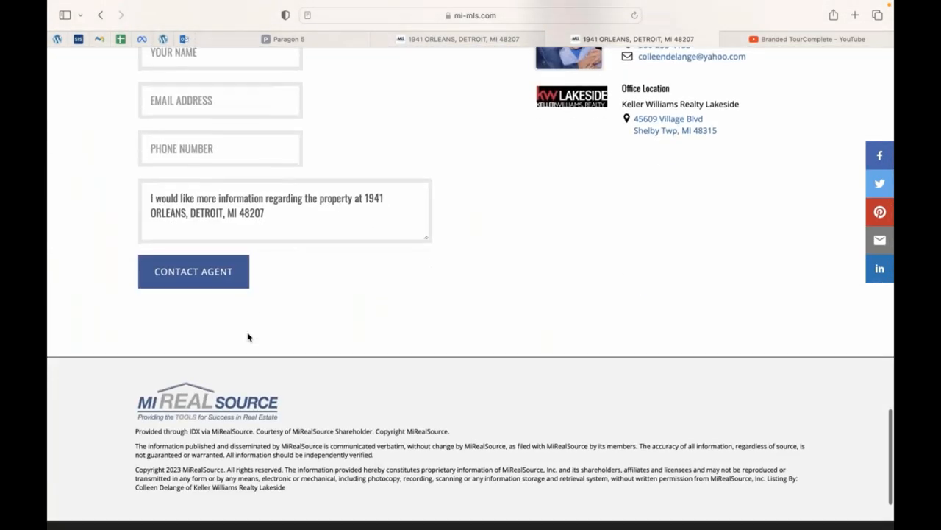
pyautogui.scroll(20, 248, 332)
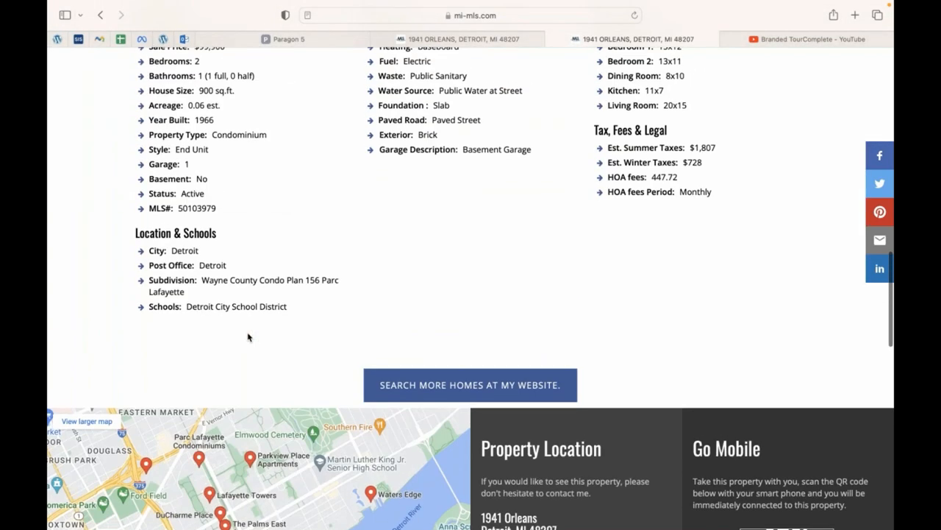
pyautogui.scroll(10, 248, 337)
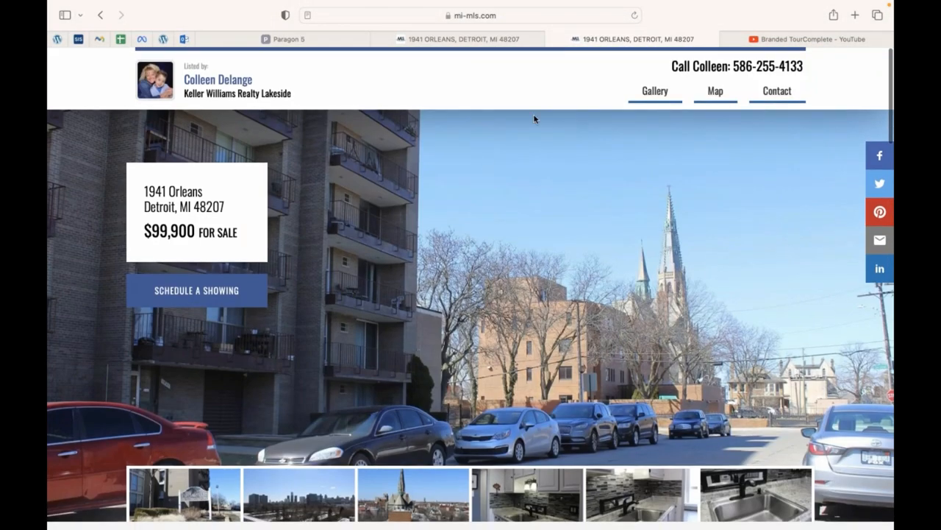
pyautogui.click(716, 91)
pyautogui.scroll(4, 411, 287)
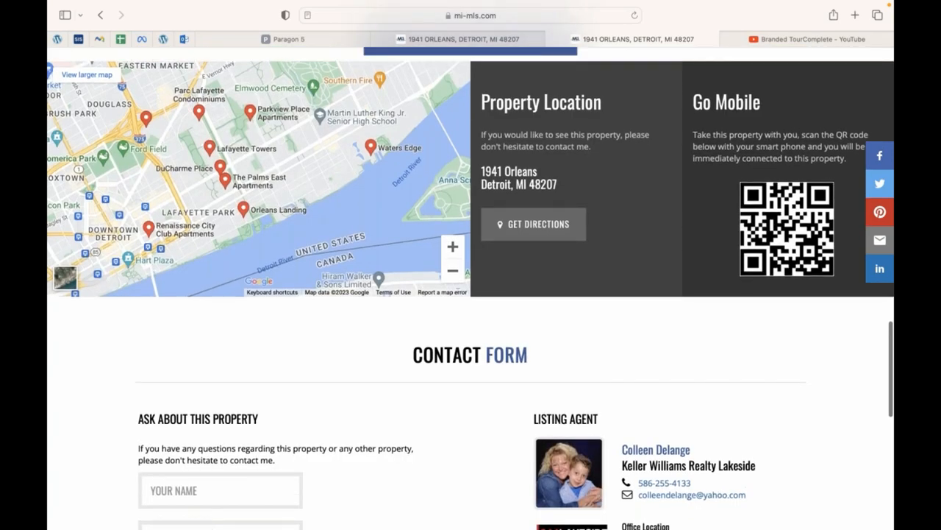
pyautogui.scroll(-12, 417, 299)
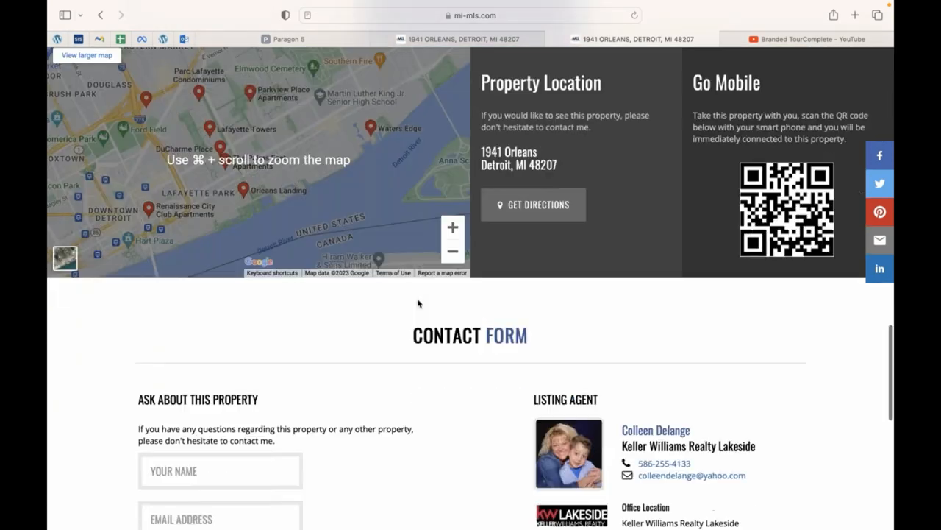
pyautogui.scroll(20, 214, 252)
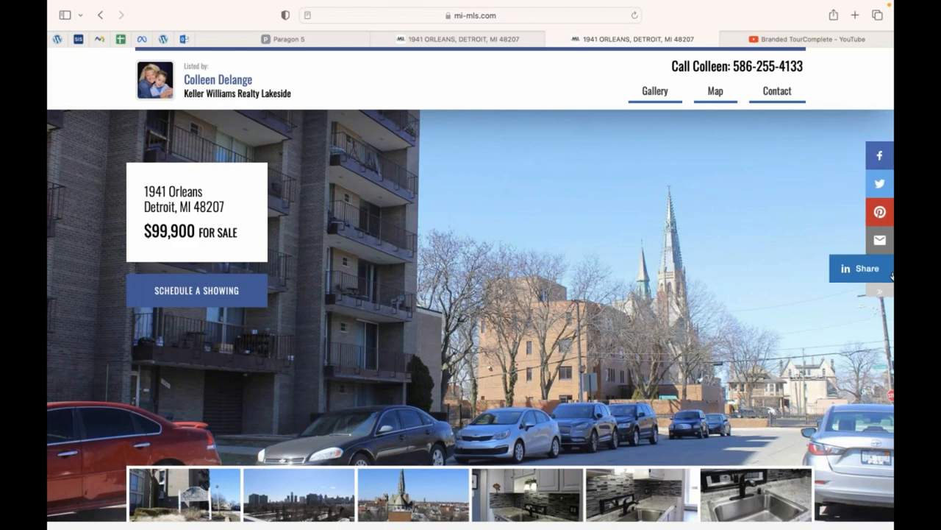
pyautogui.click(880, 156)
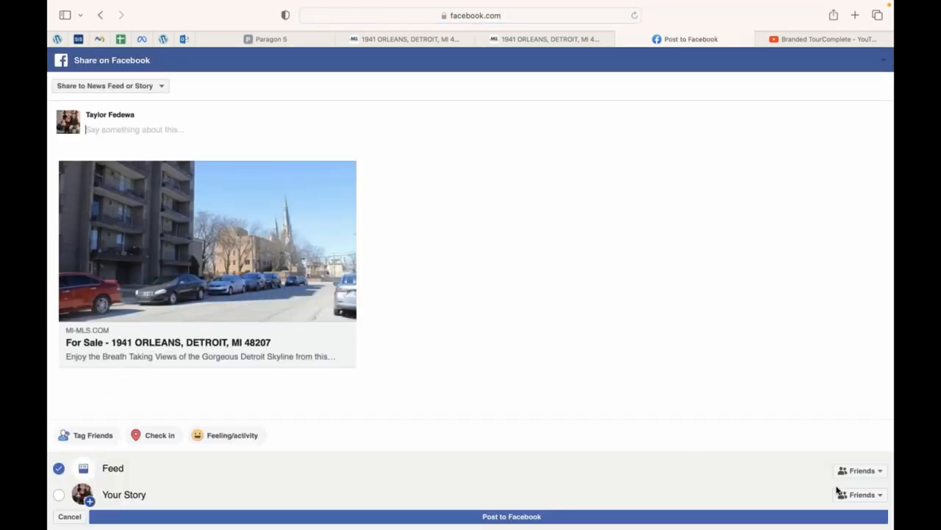
pyautogui.click(865, 477)
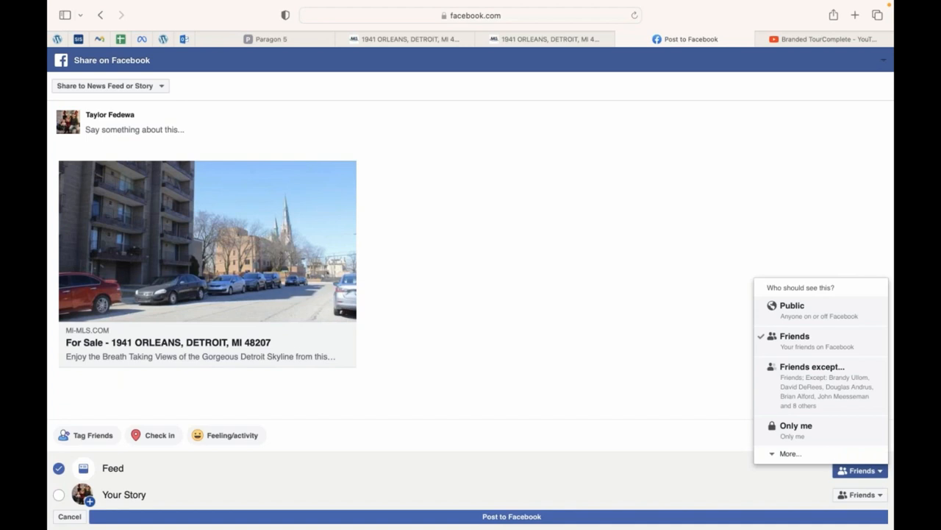
pyautogui.click(839, 438)
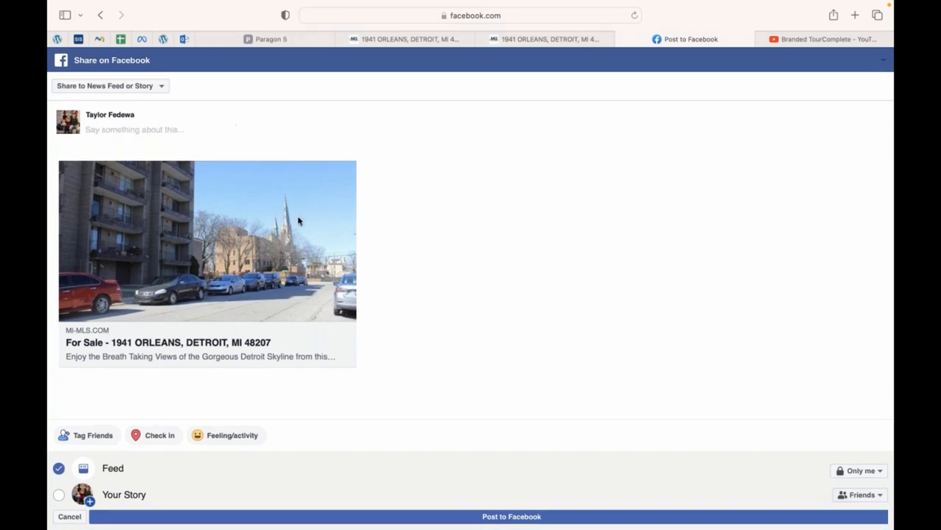
pyautogui.click(536, 519)
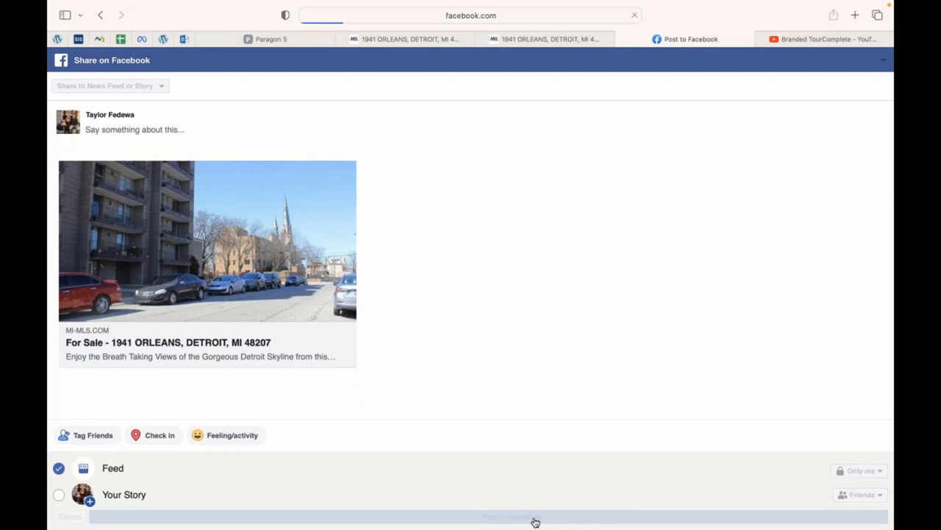
pyautogui.press('super+w')
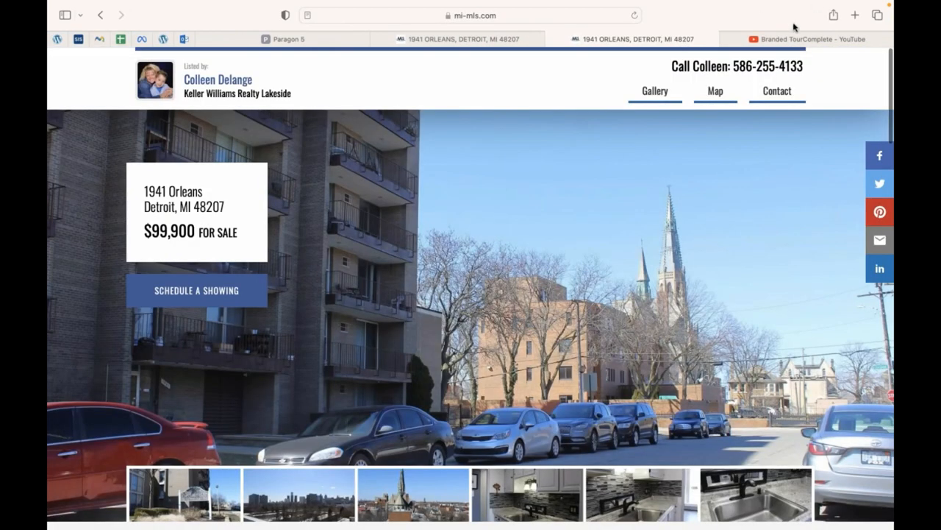
# Load facebook.com in a new browser tab.
pyautogui.click(855, 16)
pyautogui.write('facebook.com')
pyautogui.press('Return')
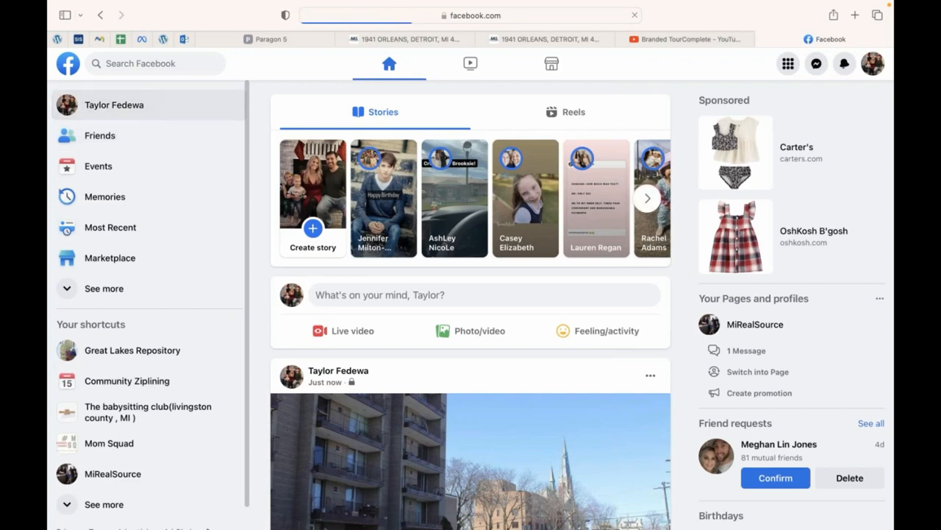
pyautogui.click(114, 104)
pyautogui.scroll(-5, 470, 309)
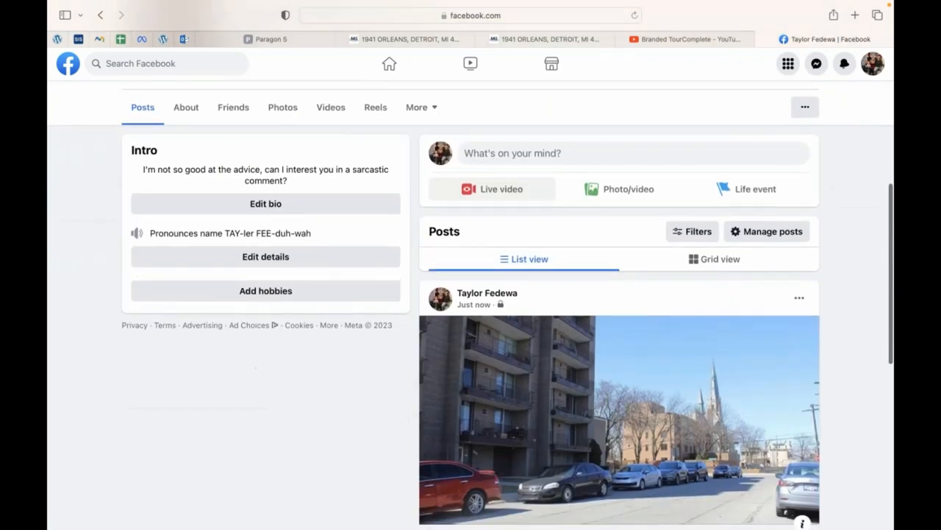
pyautogui.scroll(-1, 636, 288)
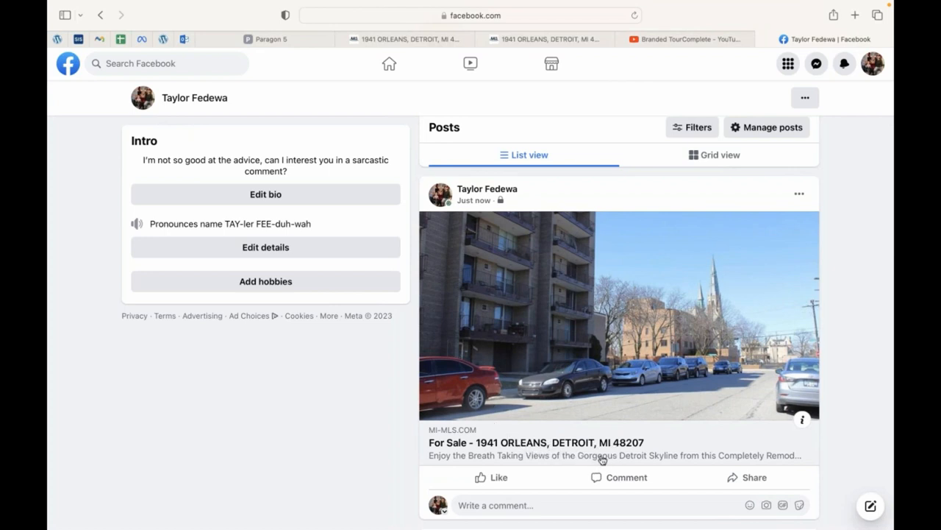
pyautogui.click(662, 447)
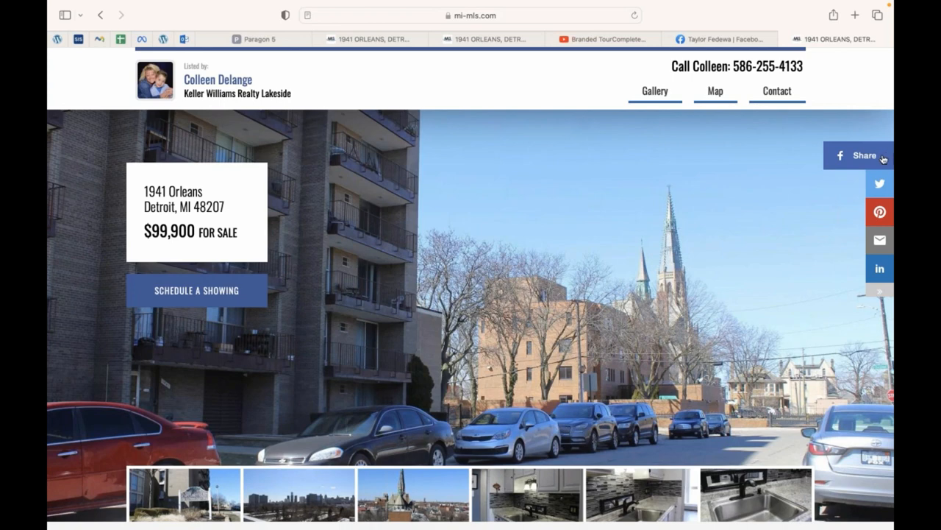
# Start a second Facebook share, try the Page destination, then switch back to the news feed.
pyautogui.click(864, 155)
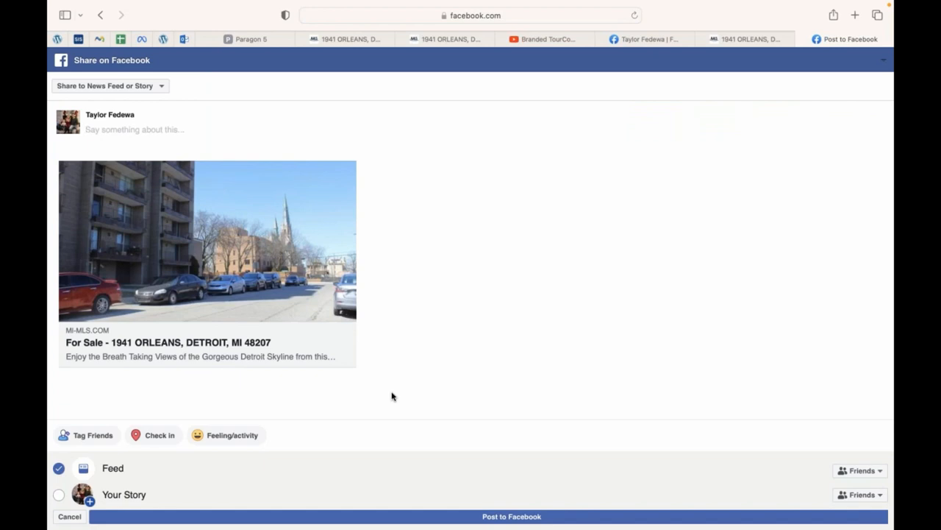
pyautogui.click(162, 88)
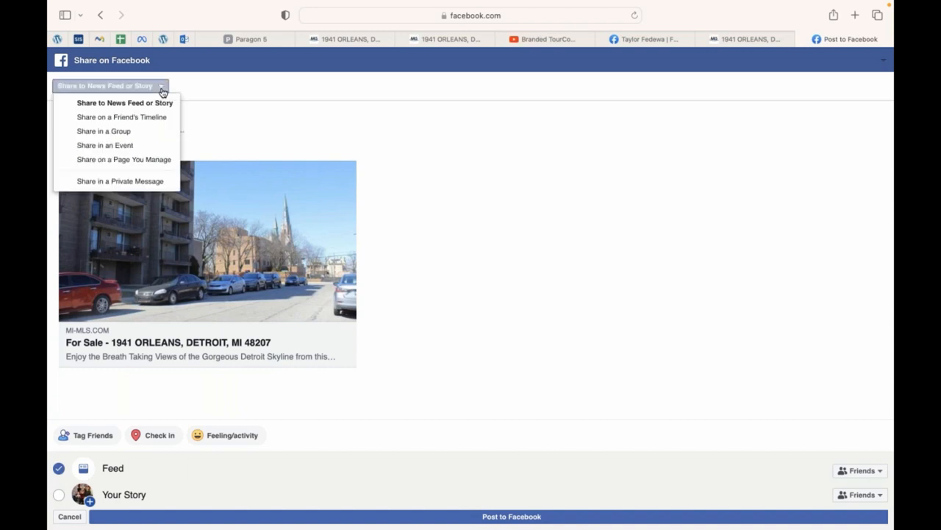
pyautogui.click(152, 165)
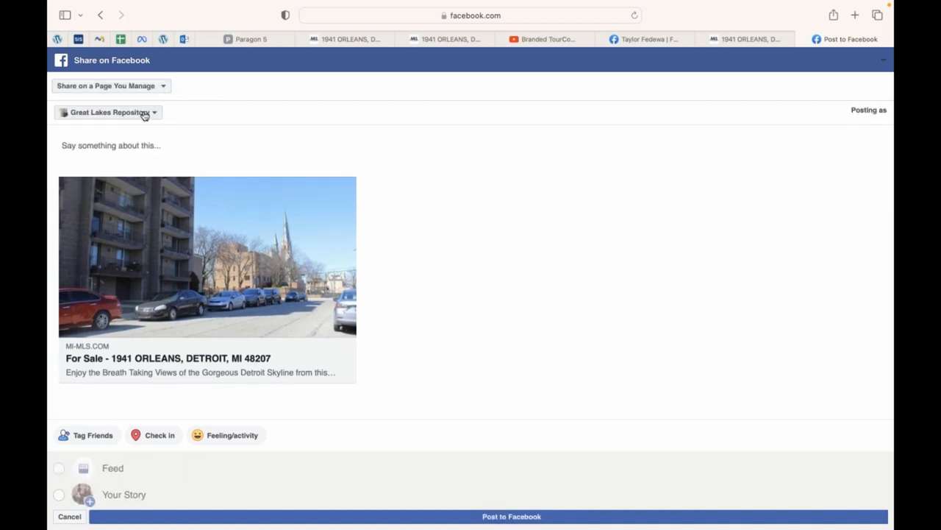
pyautogui.click(142, 113)
pyautogui.click(150, 89)
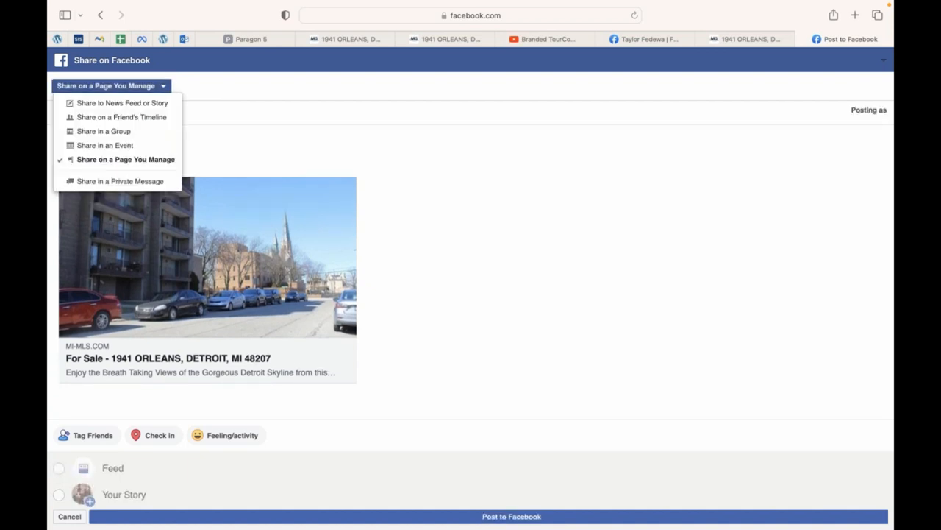
pyautogui.click(138, 107)
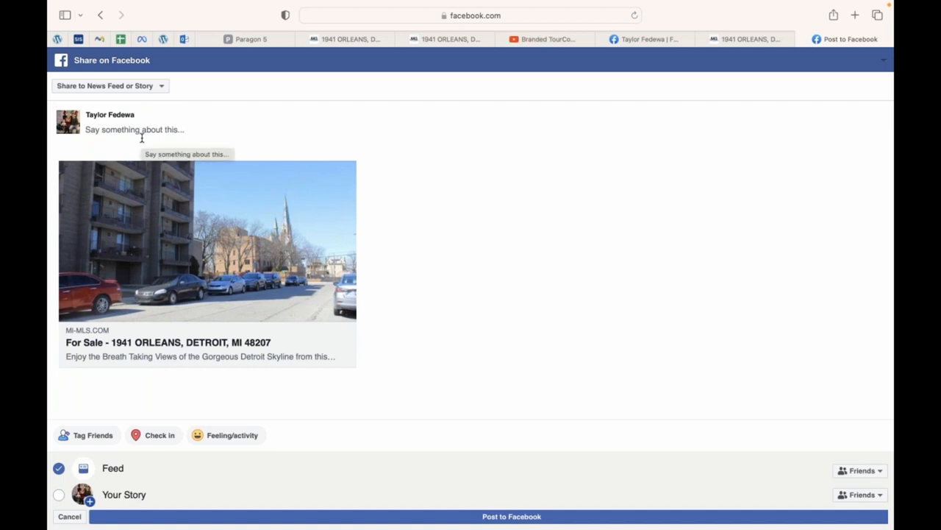
pyautogui.click(143, 137)
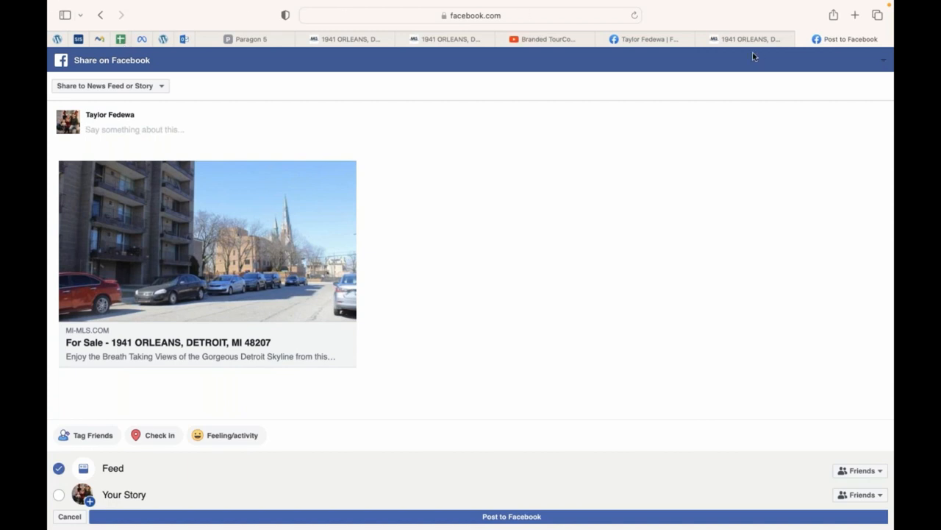
# Abandon the unposted share via Leave Page, close the extra listing tab, and return to Paragon 5.
pyautogui.click(804, 40)
pyautogui.click(520, 215)
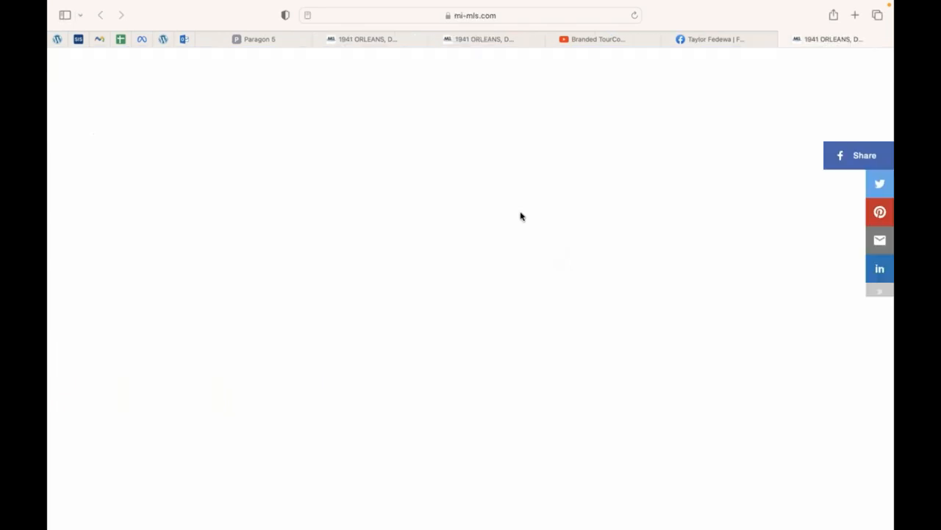
pyautogui.click(788, 39)
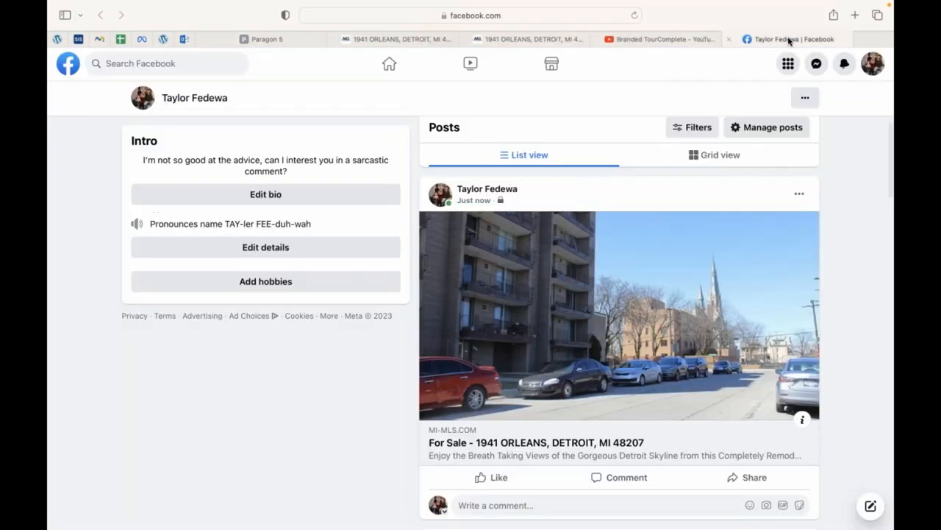
pyautogui.click(278, 39)
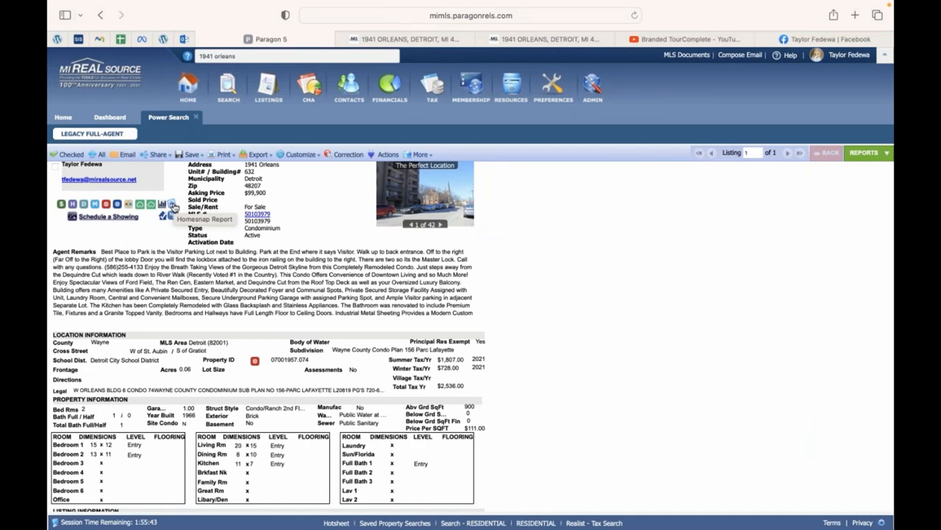
pyautogui.click(173, 205)
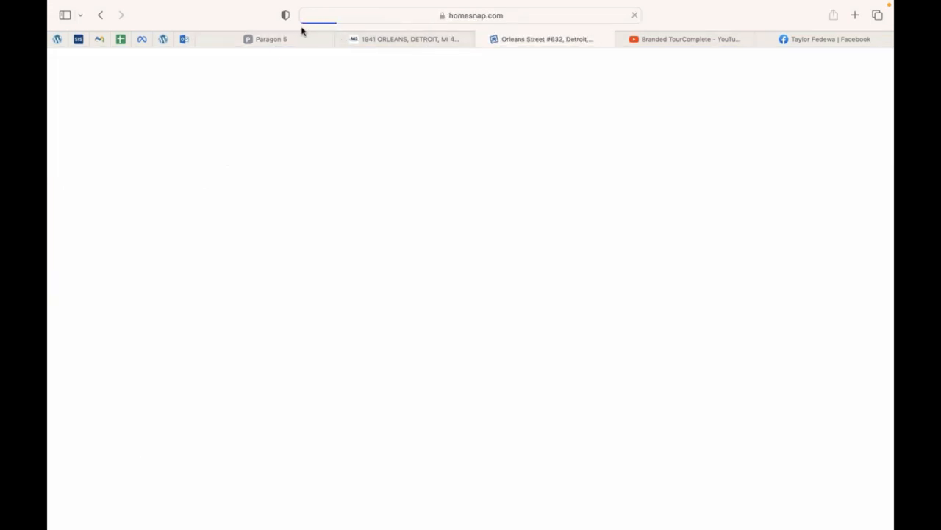
pyautogui.click(276, 40)
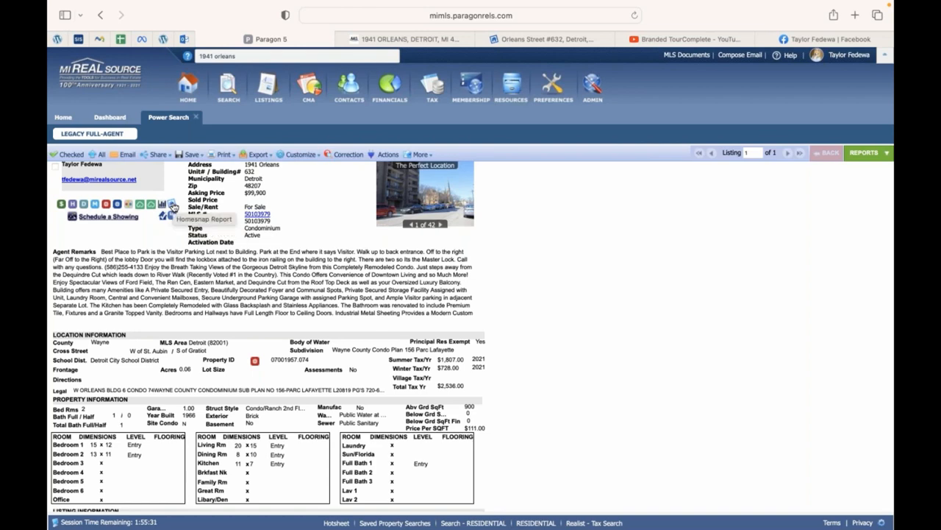
pyautogui.click(360, 38)
pyautogui.click(550, 37)
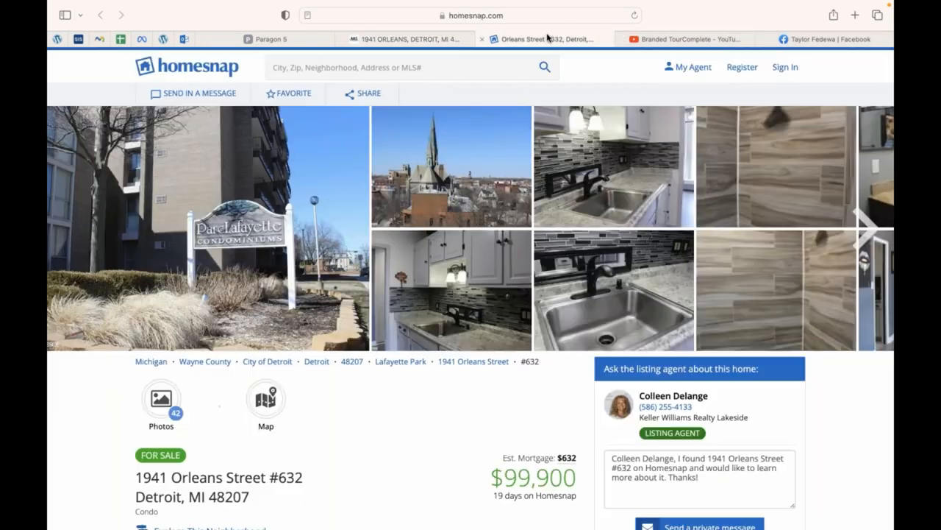
pyautogui.scroll(-1, 189, 368)
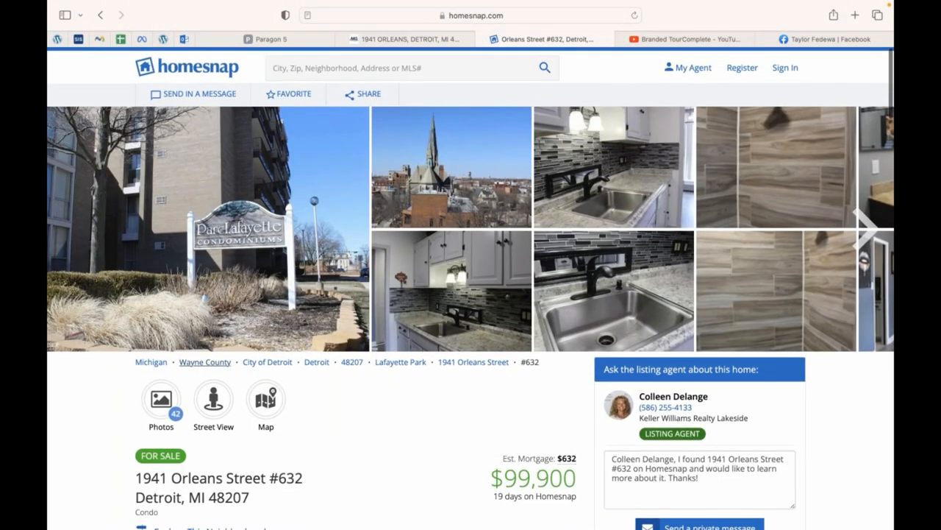
pyautogui.scroll(1, 255, 355)
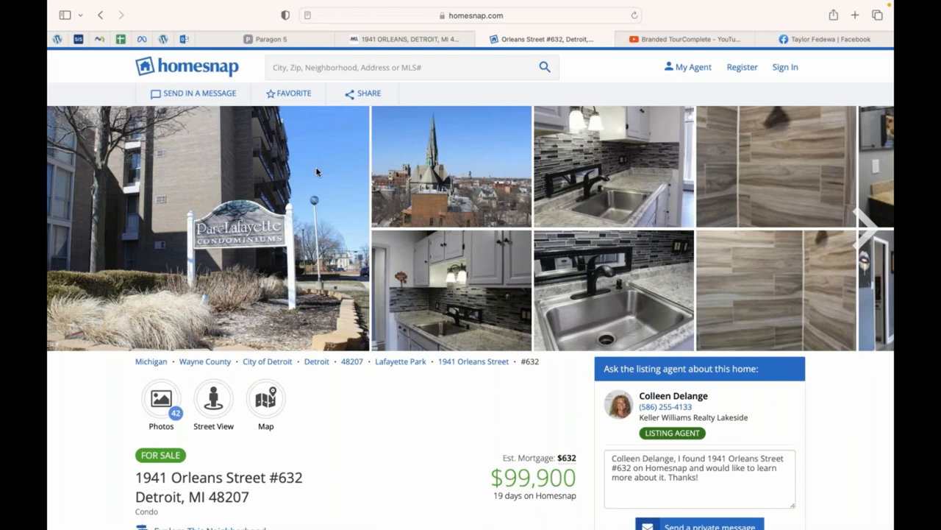
# Scroll to the listing description and expand it with Read More.
pyautogui.scroll(-5, 316, 172)
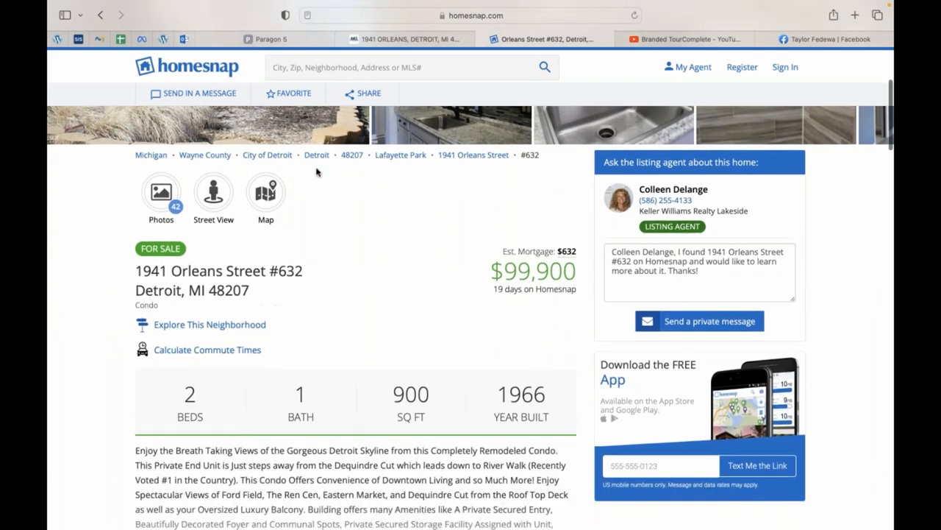
pyautogui.scroll(-2, 316, 172)
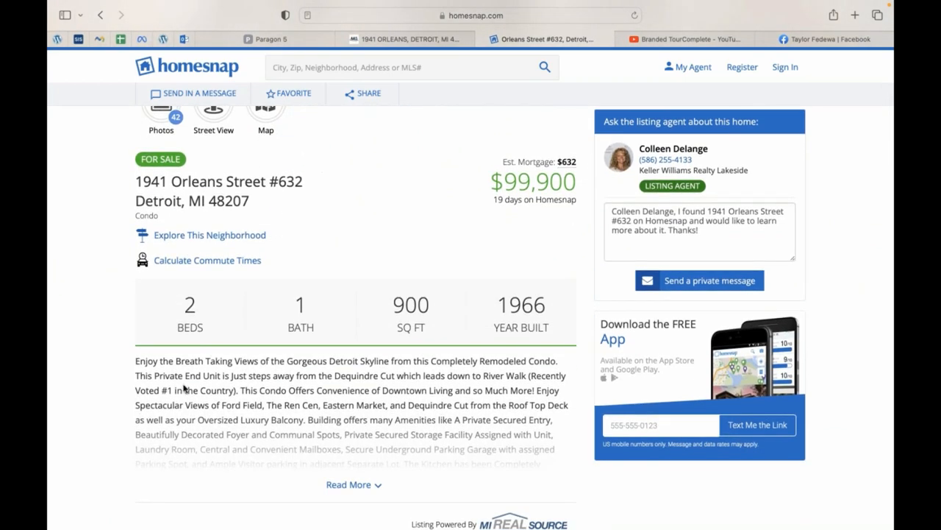
pyautogui.scroll(-2, 336, 414)
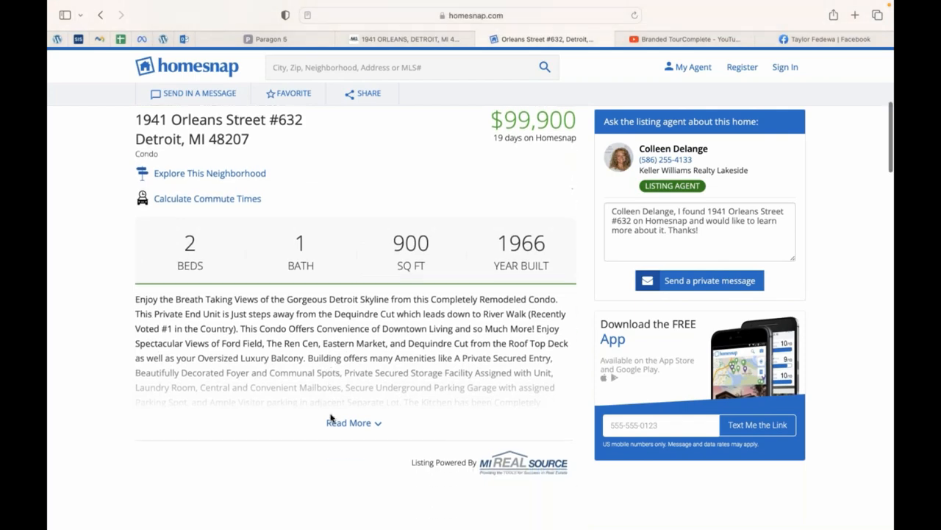
pyautogui.click(351, 416)
# Review Property History, Summary (End Unit, $2,536 taxes), Media and Features, then scroll back up.
pyautogui.scroll(-4, 359, 417)
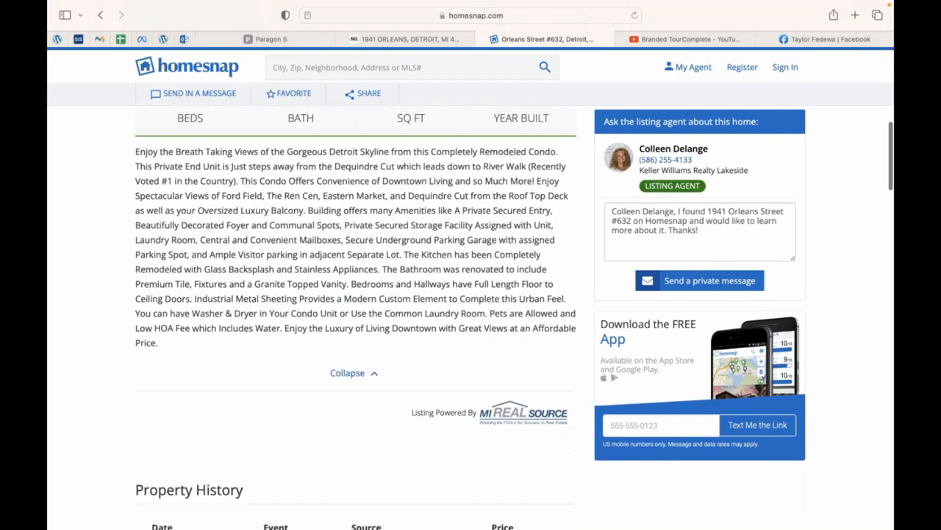
pyautogui.scroll(-12, 356, 304)
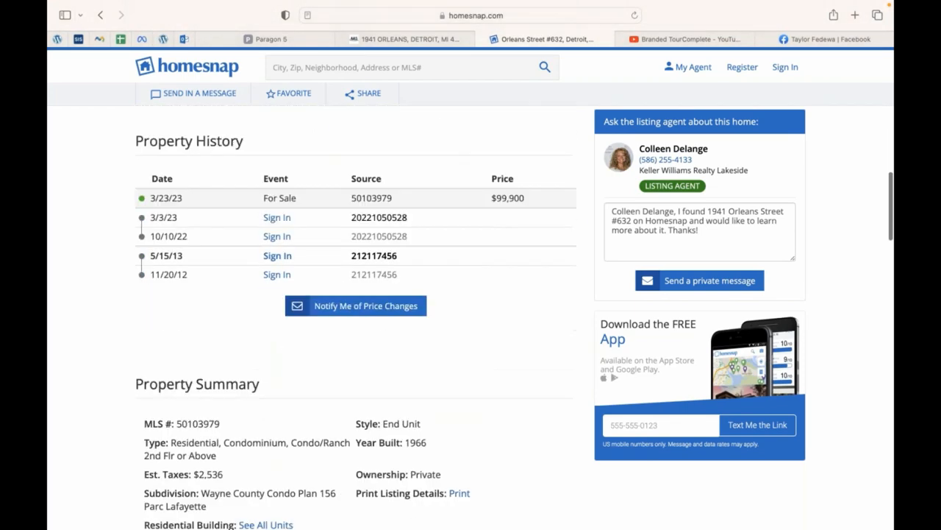
pyautogui.scroll(-9, 356, 316)
pyautogui.scroll(14, 356, 316)
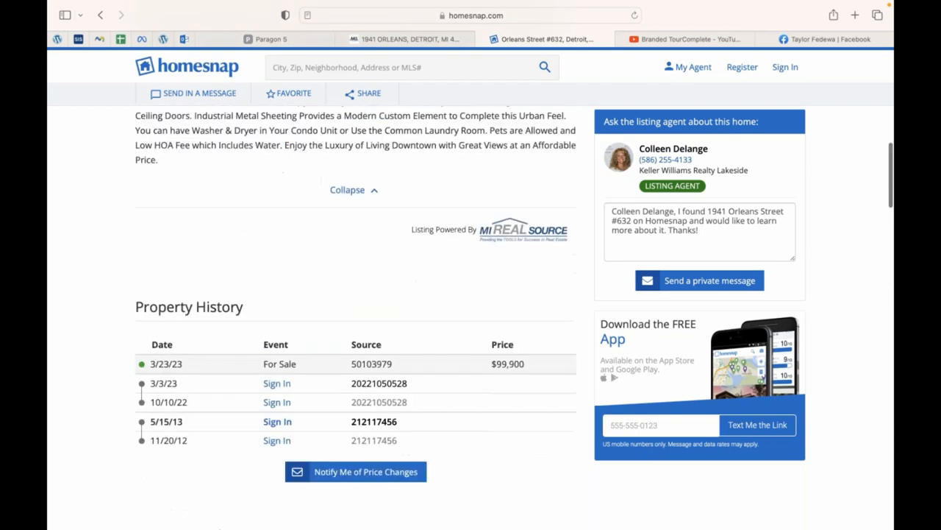
pyautogui.scroll(-8, 356, 316)
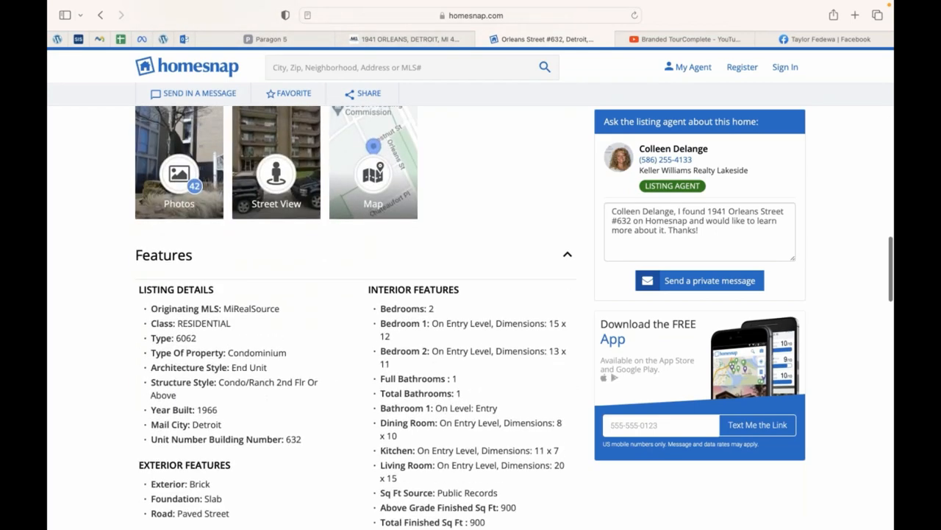
pyautogui.scroll(-6, 356, 316)
pyautogui.scroll(11, 356, 317)
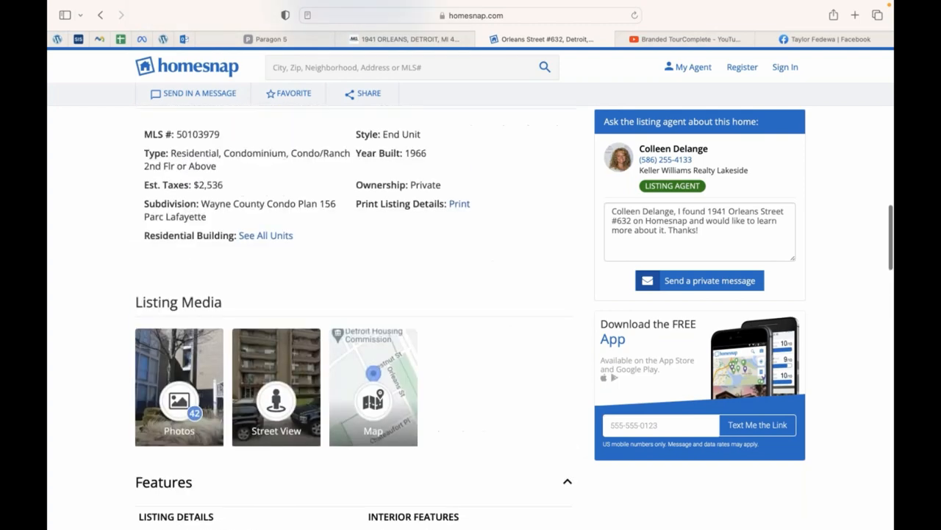
pyautogui.scroll(15, 361, 429)
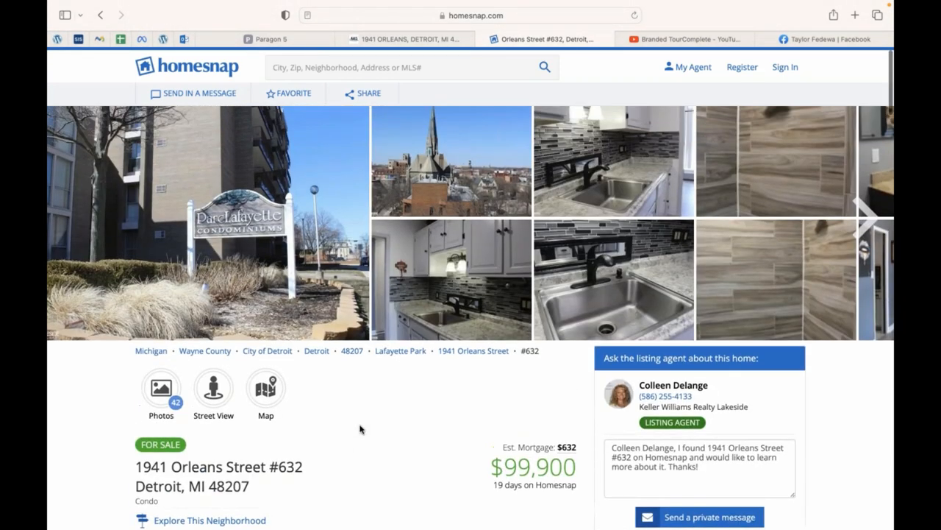
# Peek at the Share options, then page through the listing photos in the gallery and close it.
pyautogui.click(370, 96)
pyautogui.click(453, 114)
pyautogui.click(453, 114)
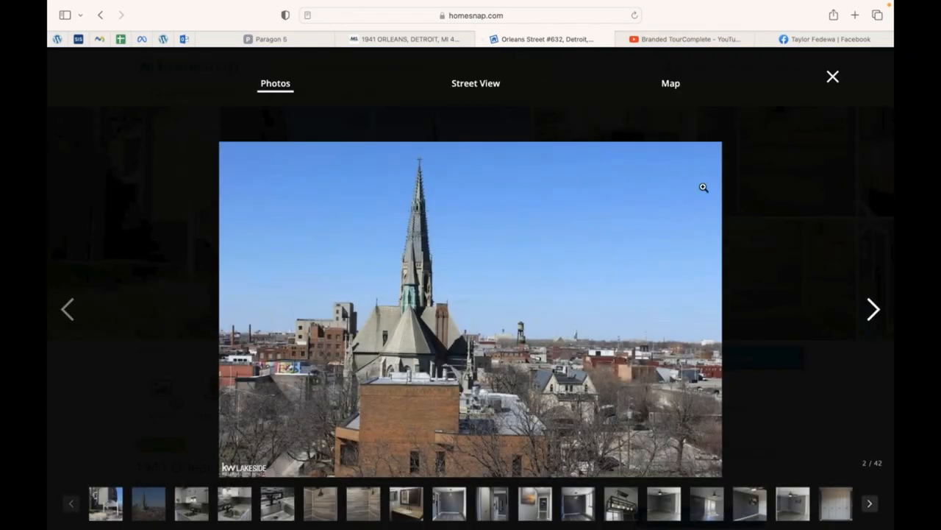
pyautogui.press('Right')
pyautogui.press('Right')
pyautogui.click(395, 41)
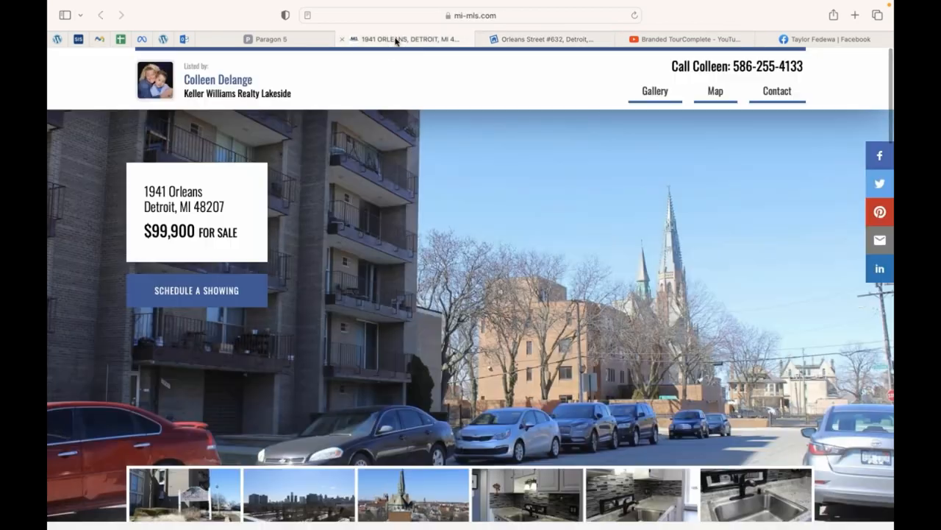
pyautogui.click(572, 39)
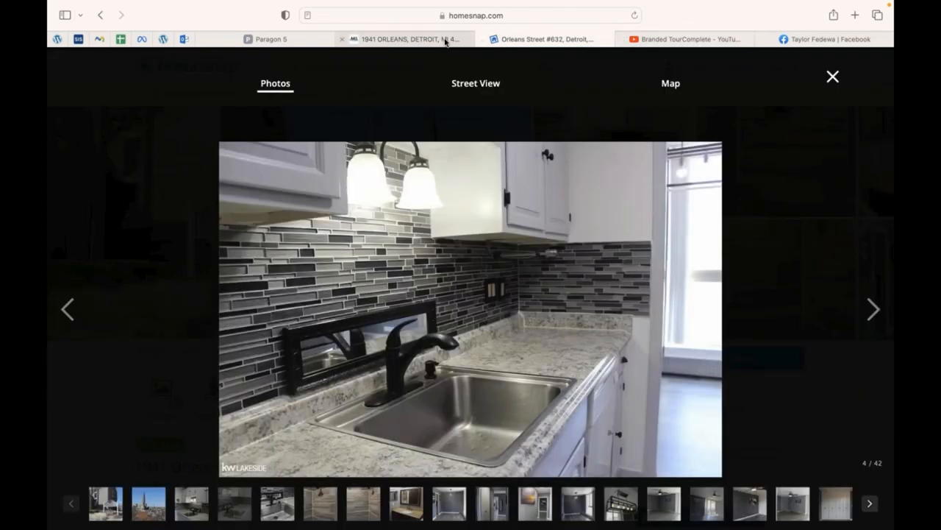
pyautogui.rightClick(833, 76)
pyautogui.press('Escape')
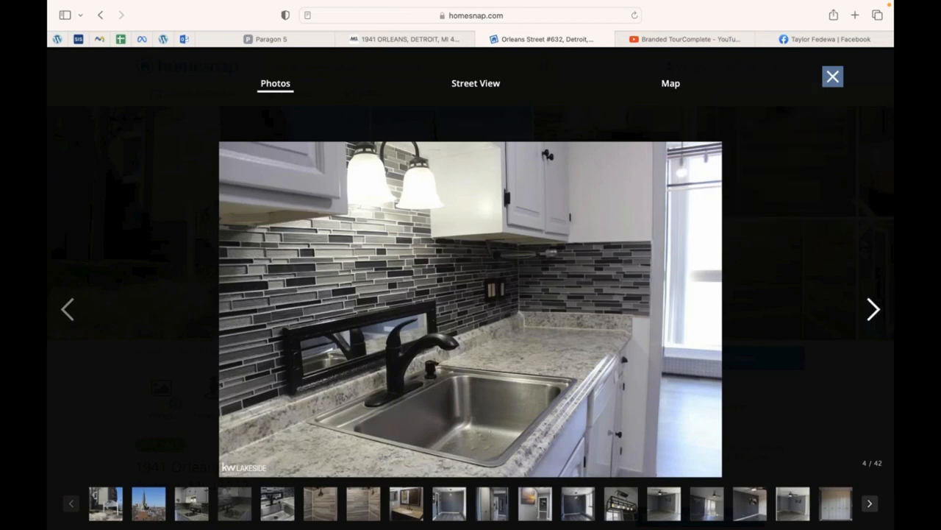
pyautogui.click(832, 77)
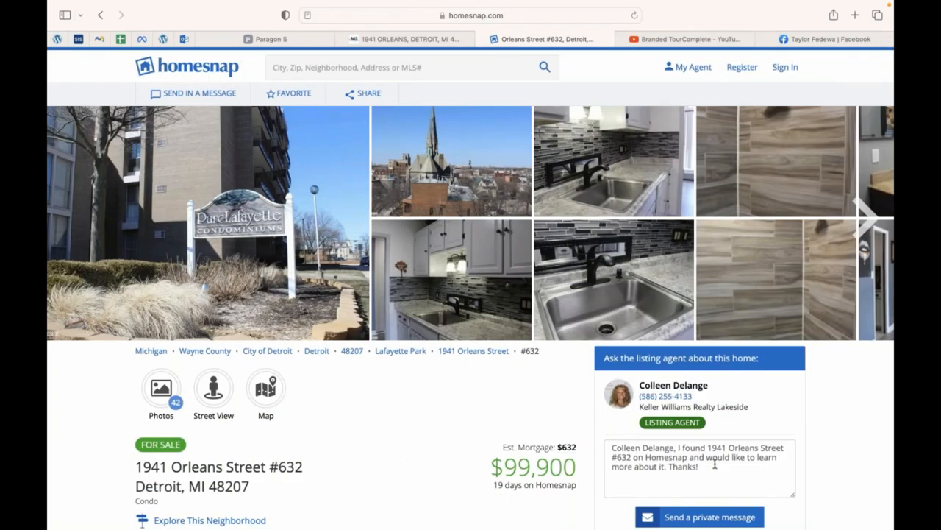
pyautogui.click(716, 472)
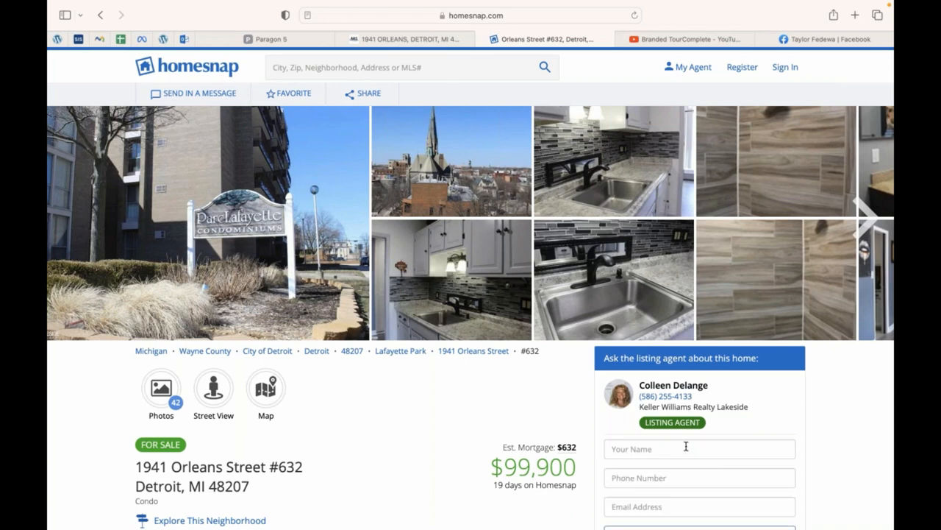
pyautogui.scroll(-3, 686, 445)
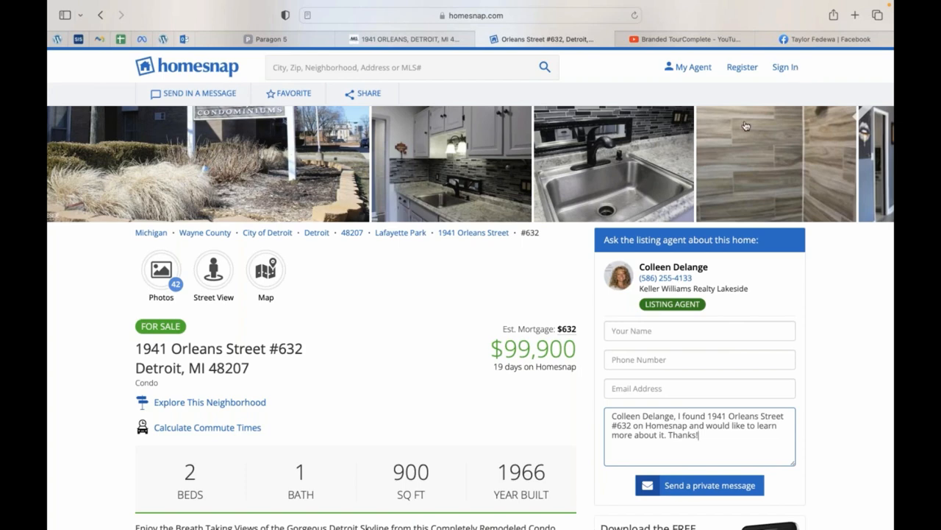
pyautogui.scroll(-1, 399, 313)
pyautogui.scroll(-3, 400, 313)
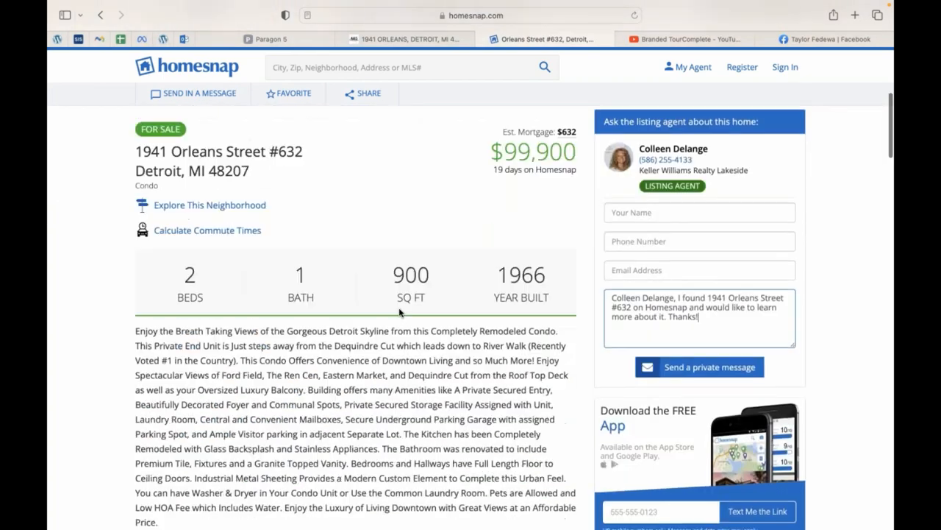
pyautogui.scroll(5, 399, 313)
pyautogui.scroll(-10, 399, 313)
pyautogui.scroll(-8, 400, 312)
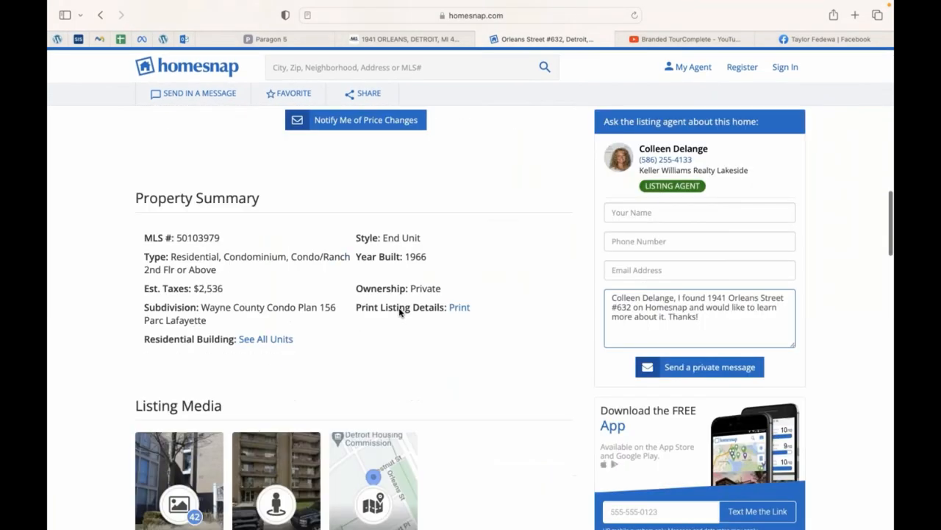
pyautogui.scroll(10, 399, 311)
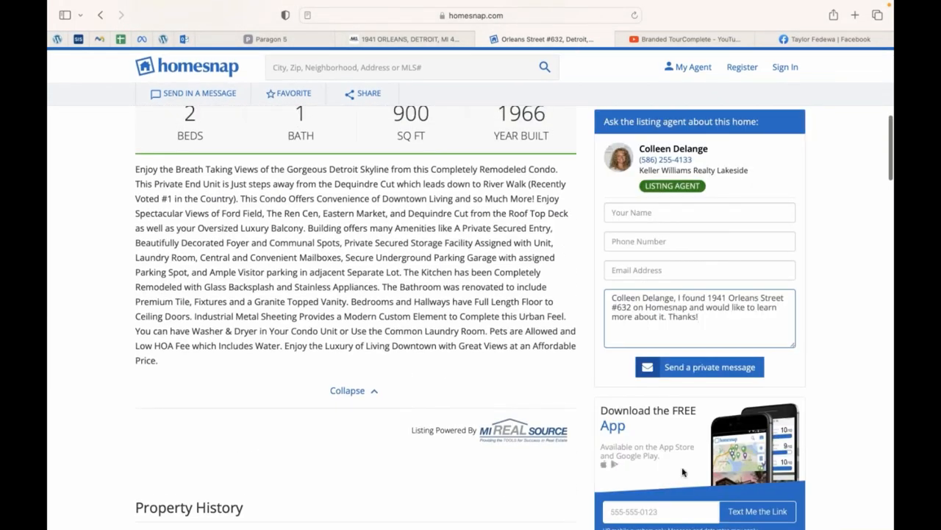
pyautogui.click(479, 40)
pyautogui.click(295, 38)
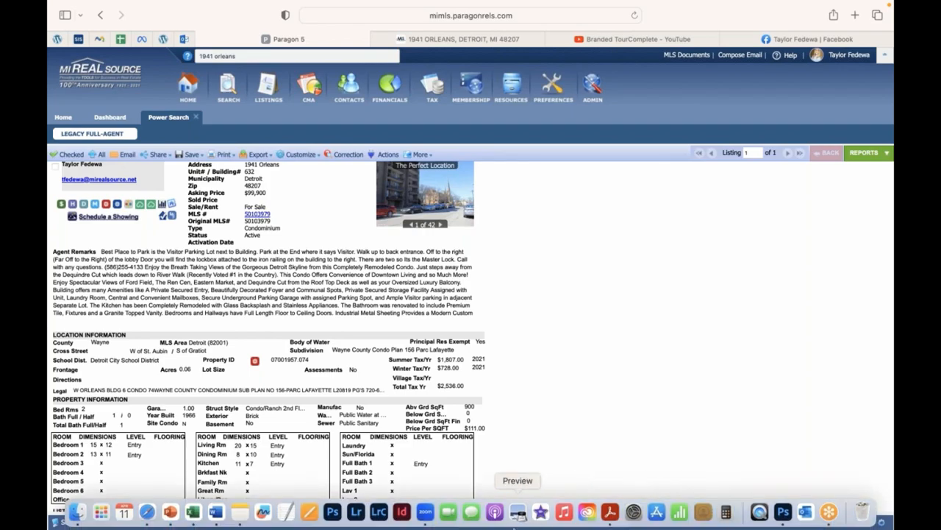
pyautogui.hotkey('ctrl', 'Left')
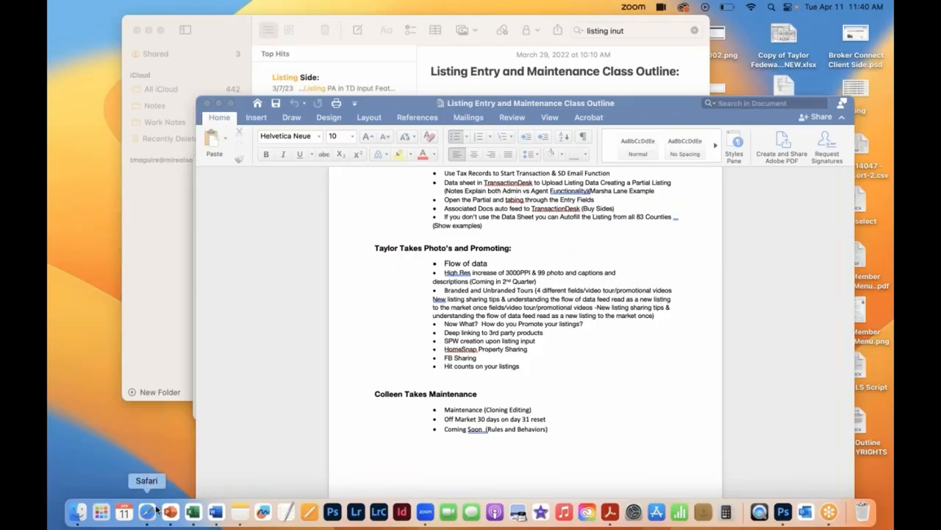
pyautogui.click(147, 511)
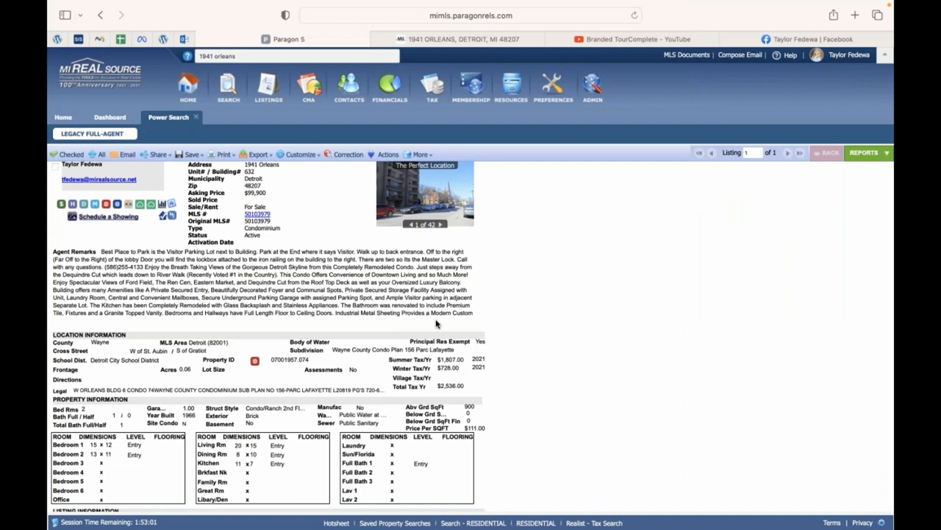
pyautogui.moveTo(633, 523)
pyautogui.click(157, 155)
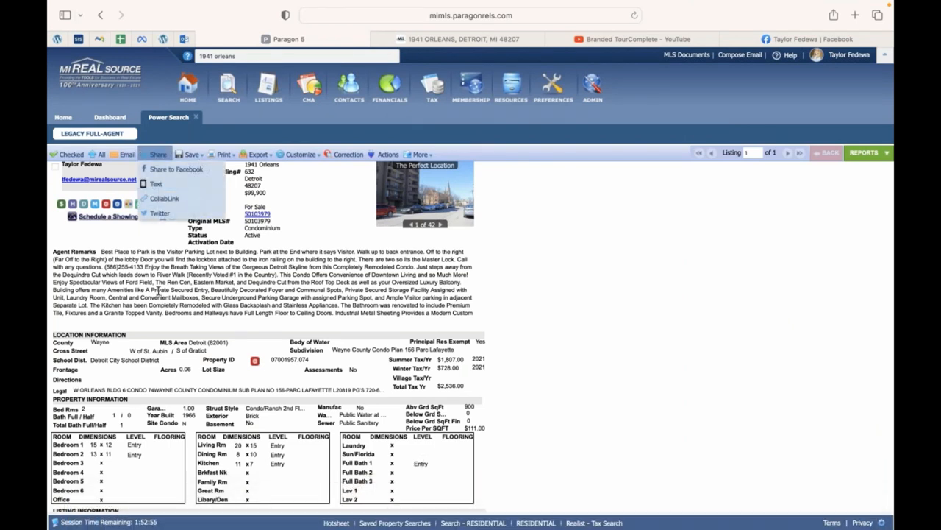
pyautogui.click(157, 290)
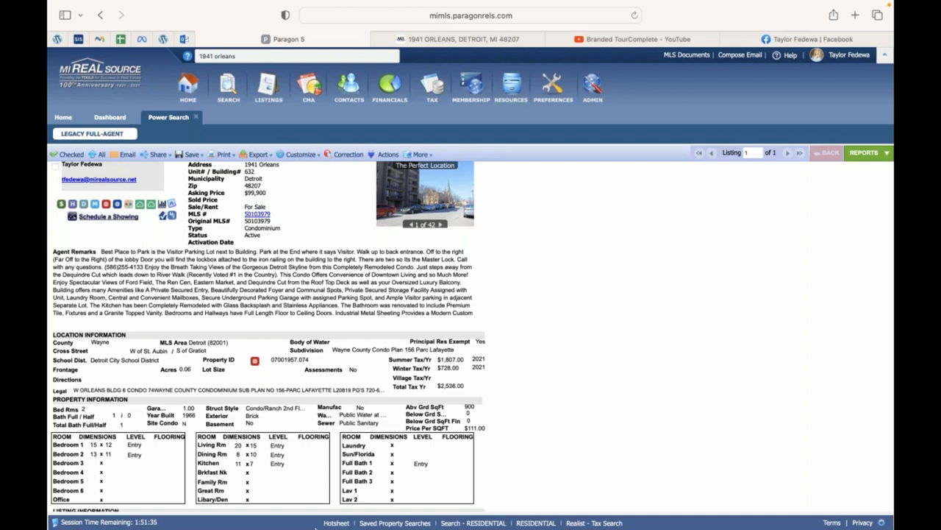
# Switch to the other browser window showing the partial listing's Add/Edit Documents page.
pyautogui.moveTo(317, 527)
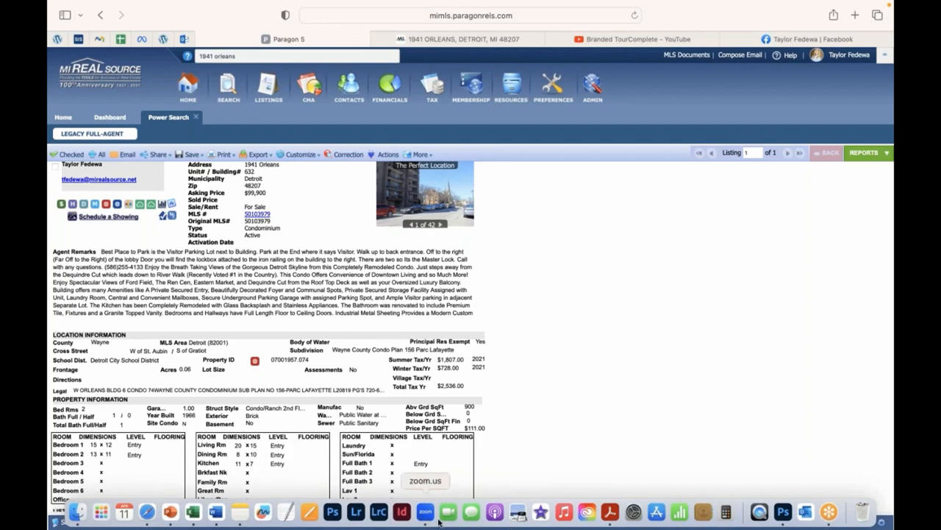
pyautogui.hotkey('ctrl', 'Left')
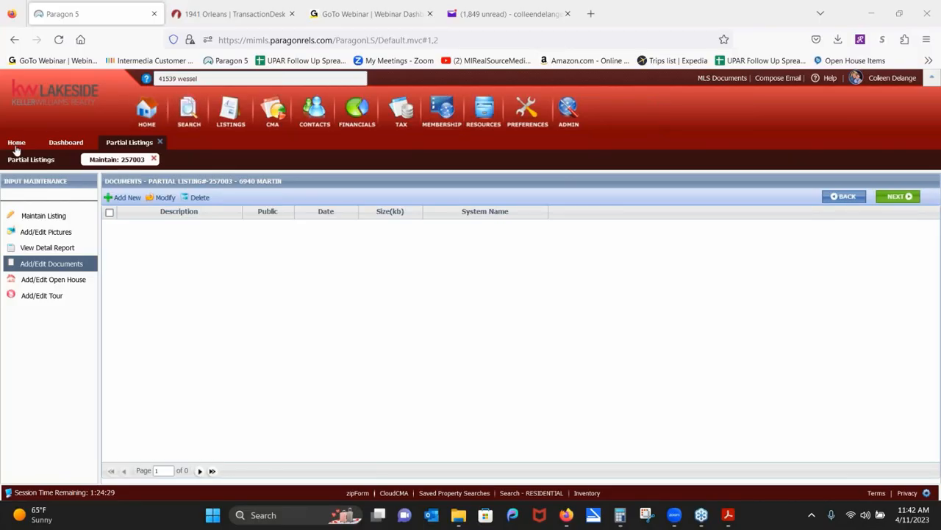
# Go back to the Paragon home page from the Home tab.
pyautogui.click(14, 144)
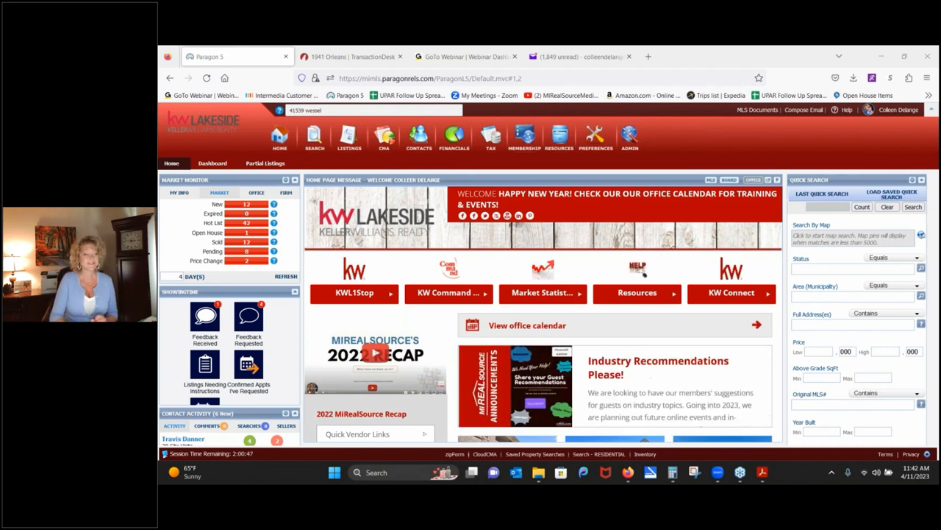
# Start a new Residential search and open the Status lookup choices.
pyautogui.moveTo(314, 139)
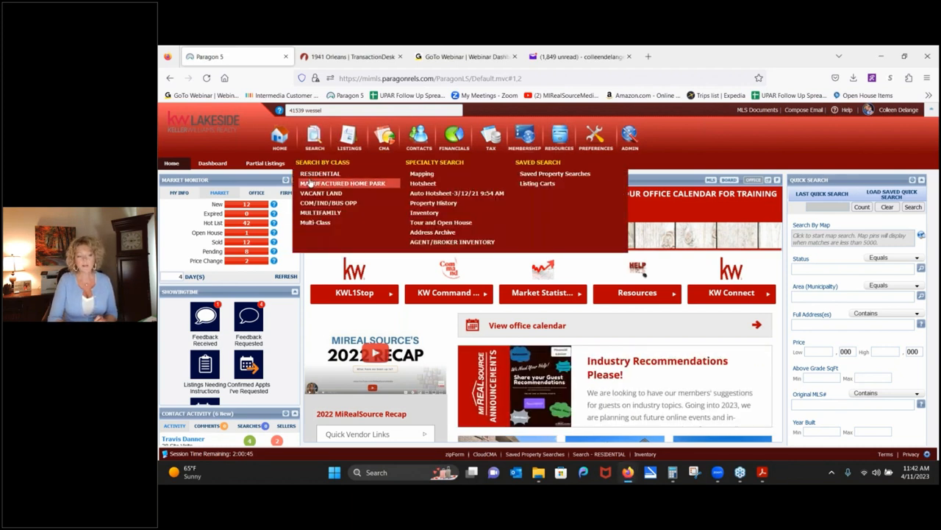
pyautogui.click(320, 174)
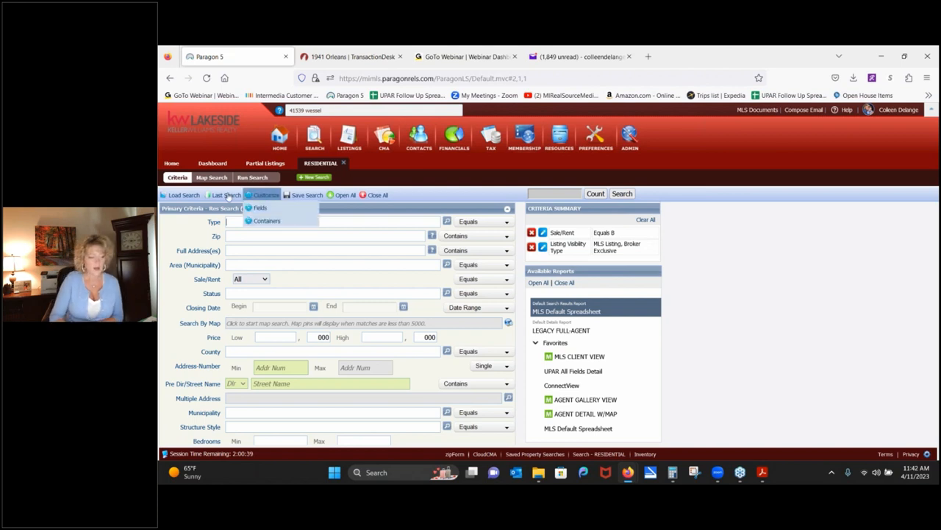
pyautogui.click(447, 293)
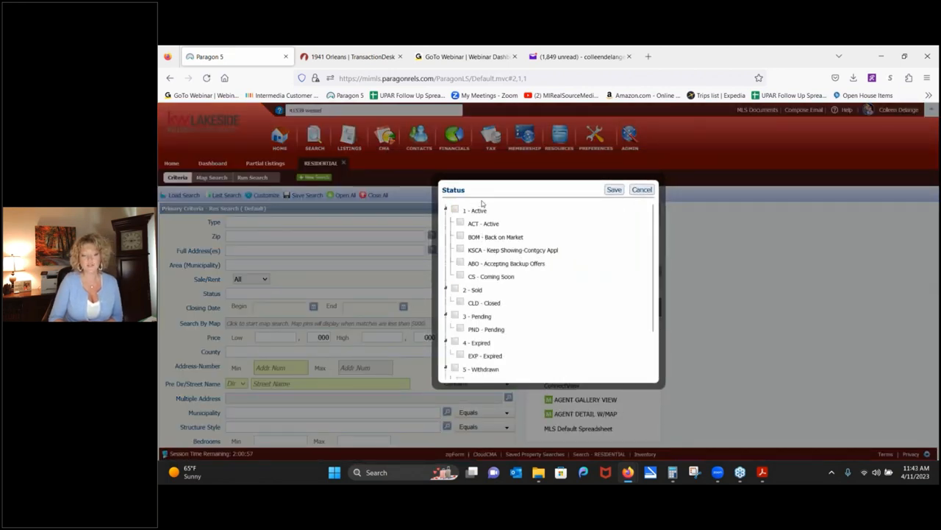
# Tick Active in the Status choices, close them, then open Resources > Recorded Webinars.
pyautogui.click(454, 210)
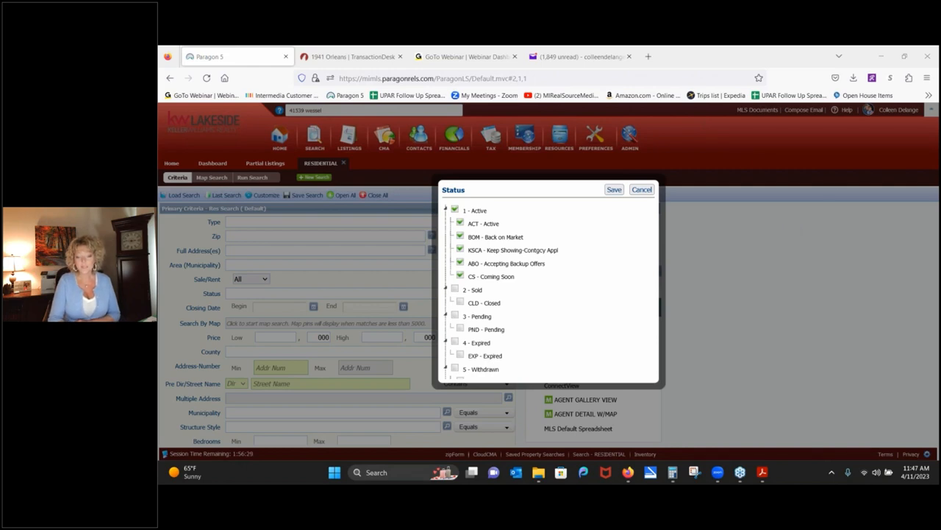
pyautogui.click(642, 189)
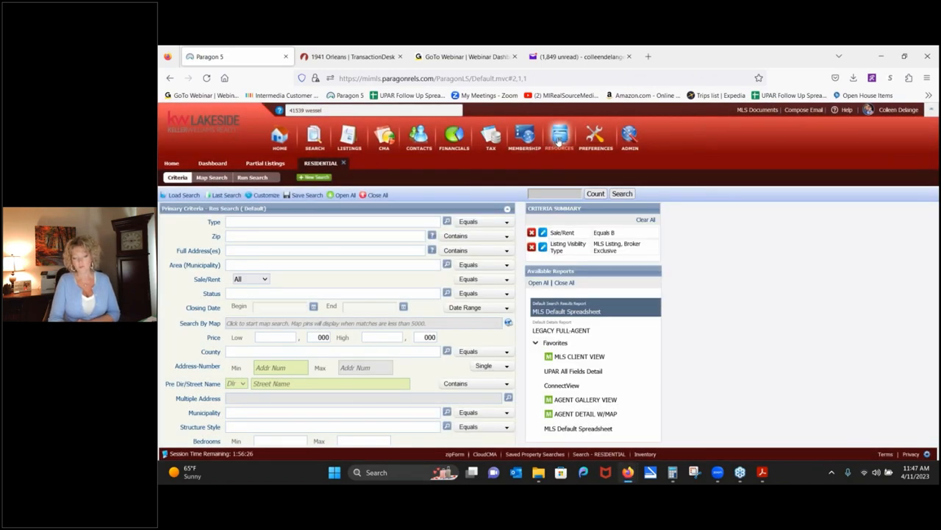
pyautogui.moveTo(559, 142)
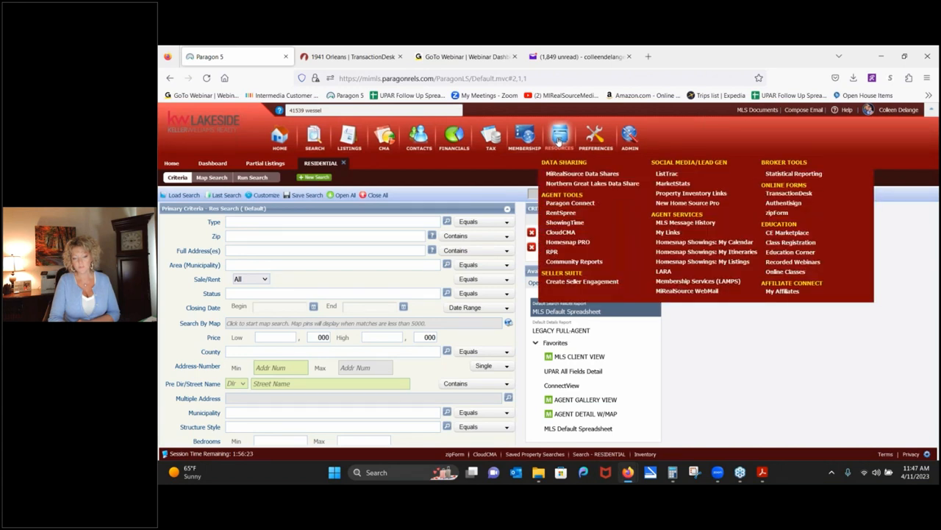
pyautogui.click(777, 264)
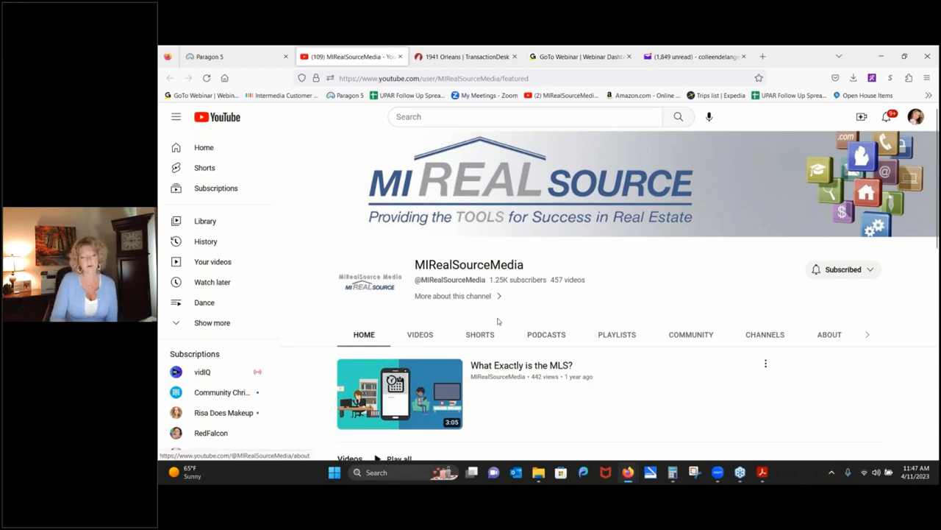
# Browse the MIRealSourceMedia channel's videos and created playlists, then return to the Paragon tab.
pyautogui.click(418, 335)
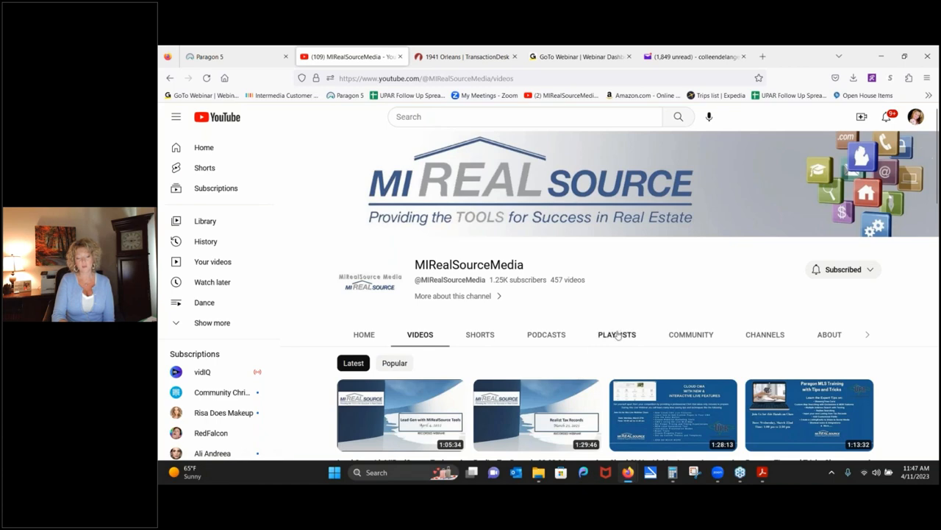
pyautogui.click(617, 335)
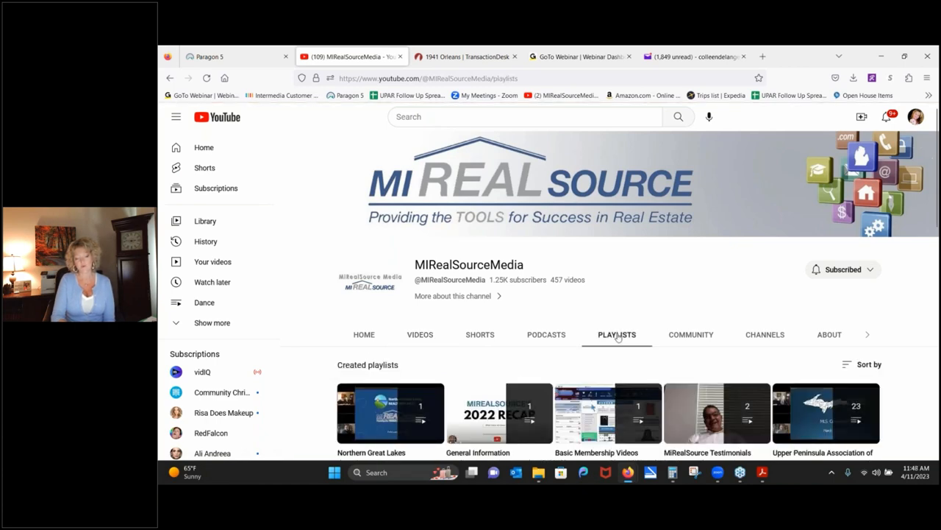
pyautogui.scroll(-3, 659, 294)
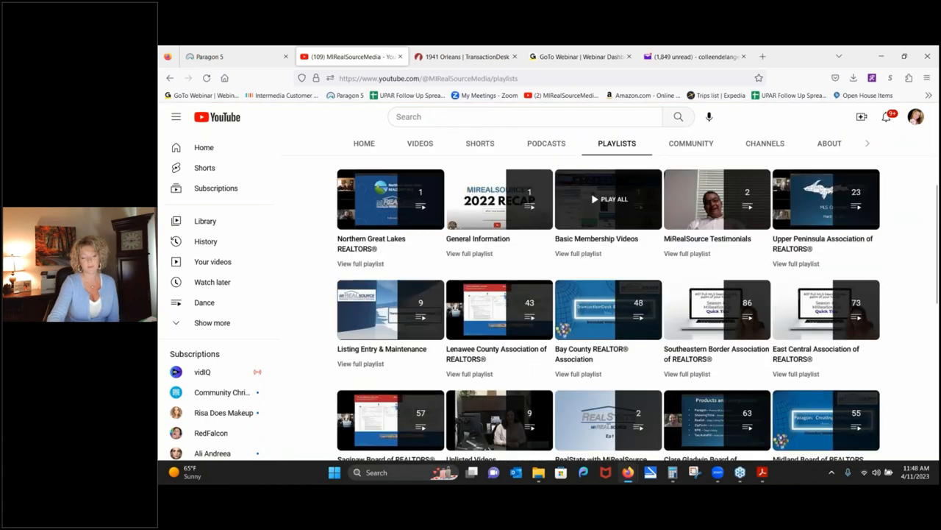
pyautogui.scroll(-3, 540, 332)
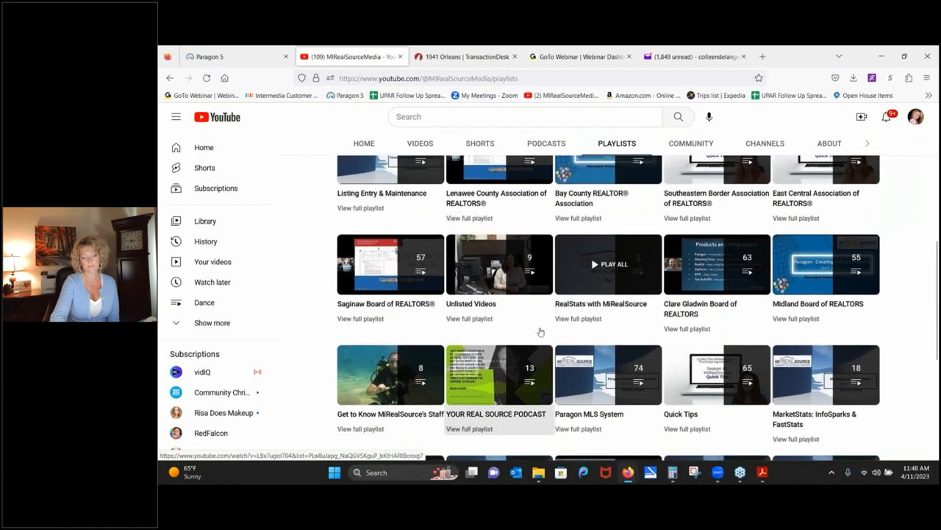
pyautogui.scroll(-3, 540, 332)
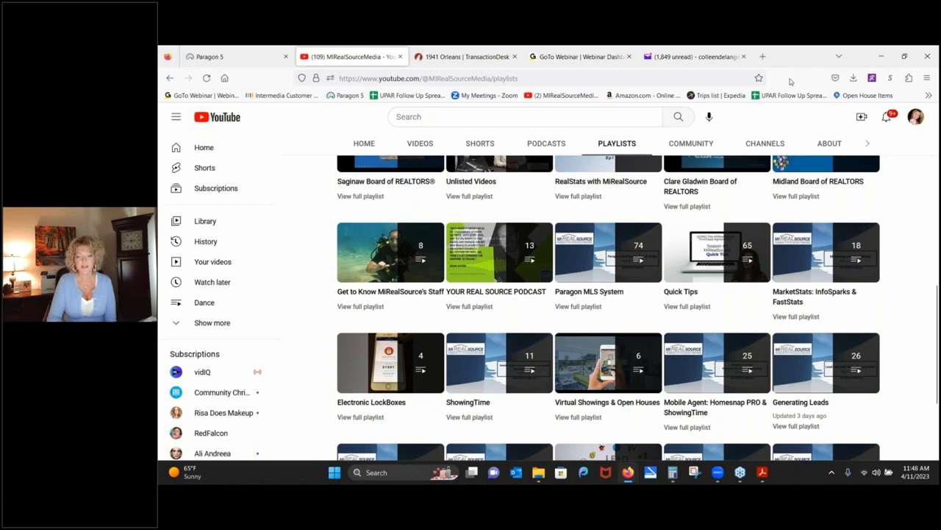
pyautogui.click(221, 57)
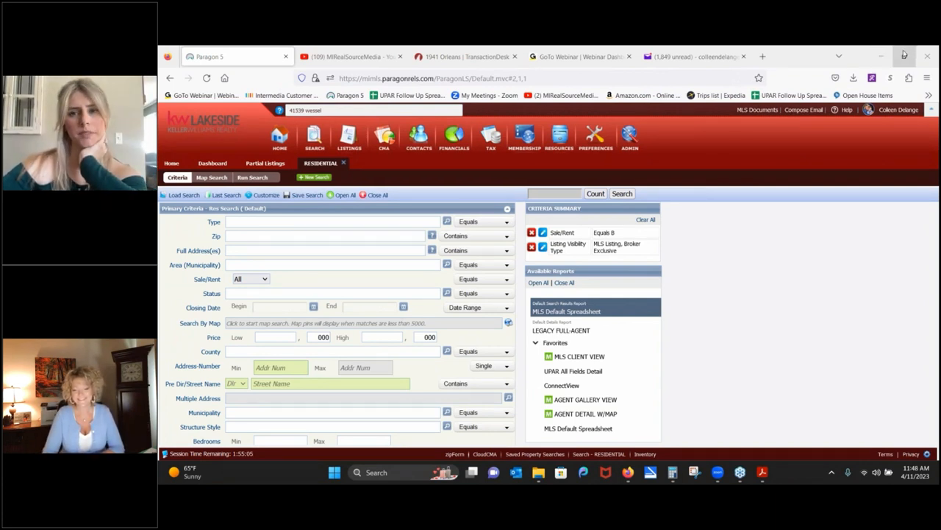
pyautogui.moveTo(905, 56)
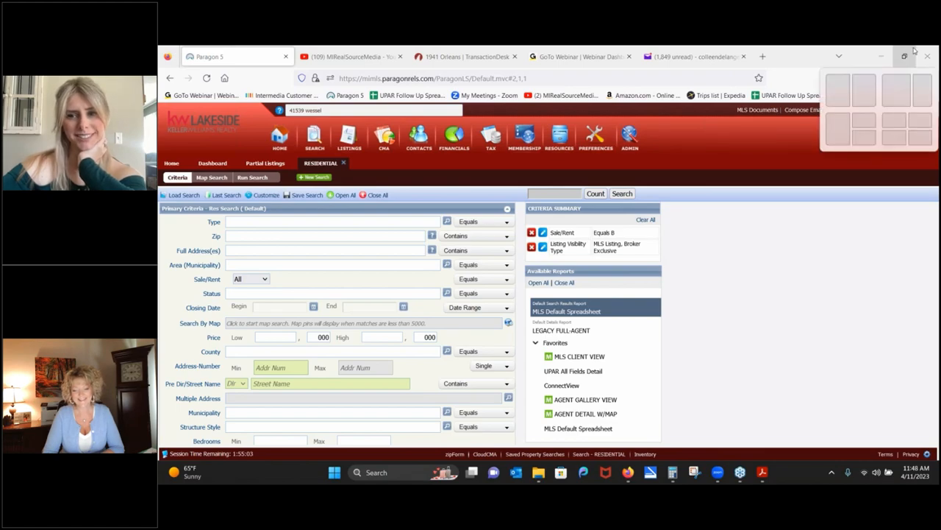